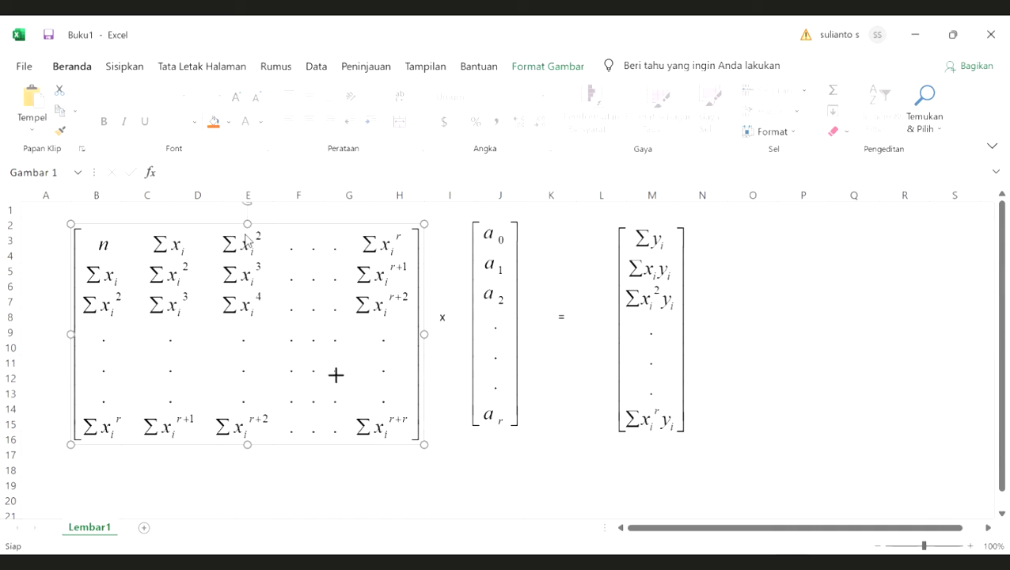
# Move the multiplication sign beside the sums matrix, and shrink and place the a-coefficient vector right after it.
pyautogui.click(484, 378)
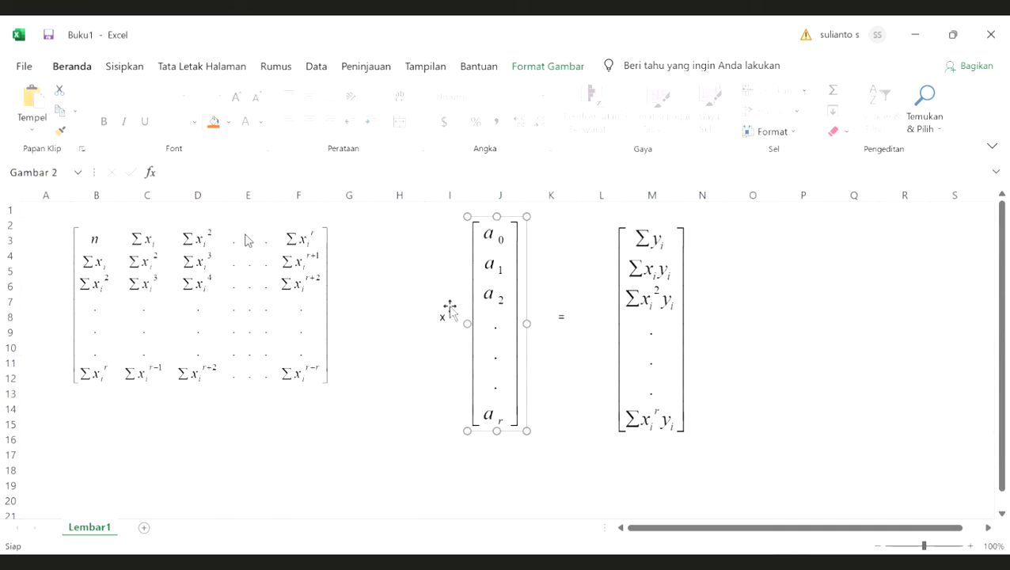
pyautogui.click(450, 314)
pyautogui.moveTo(449, 314); pyautogui.dragTo(388, 286)
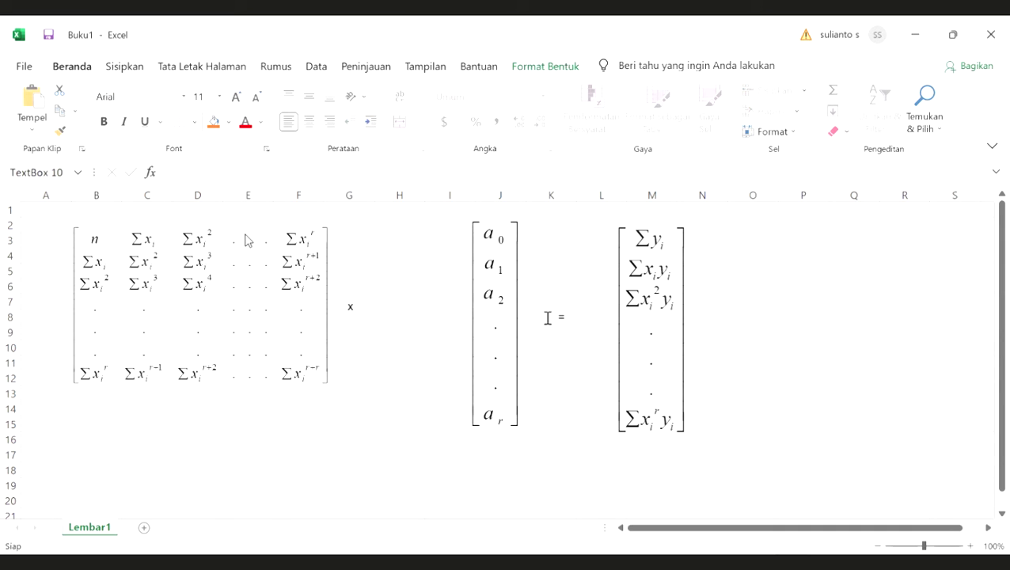
pyautogui.click(495, 318)
pyautogui.moveTo(524, 431); pyautogui.dragTo(492, 383)
pyautogui.moveTo(463, 336); pyautogui.dragTo(370, 342)
# Move the equals sign next to the a-coefficient vector, and shrink and place the Σyi vector right after it.
pyautogui.click(656, 367)
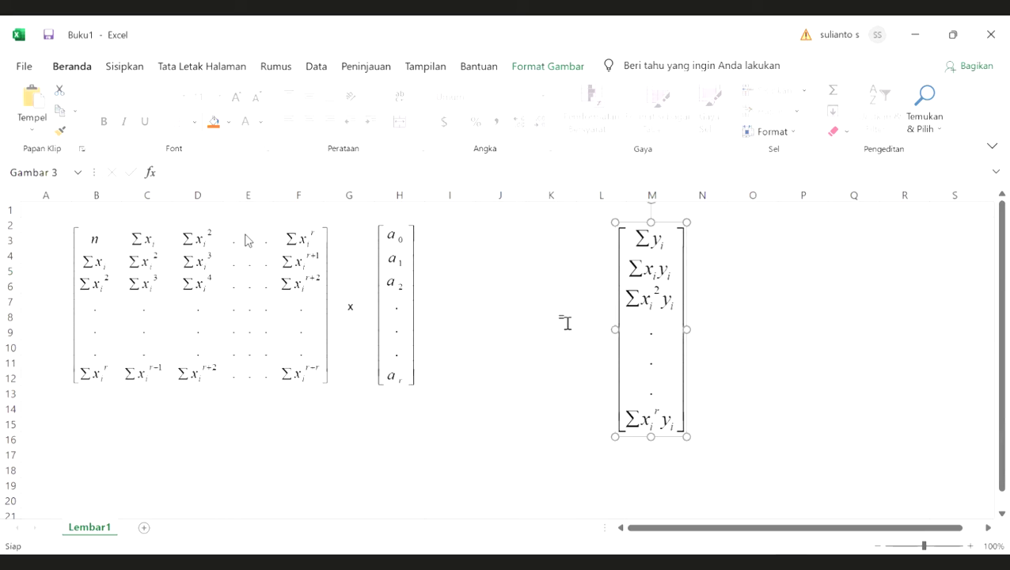
pyautogui.click(568, 331)
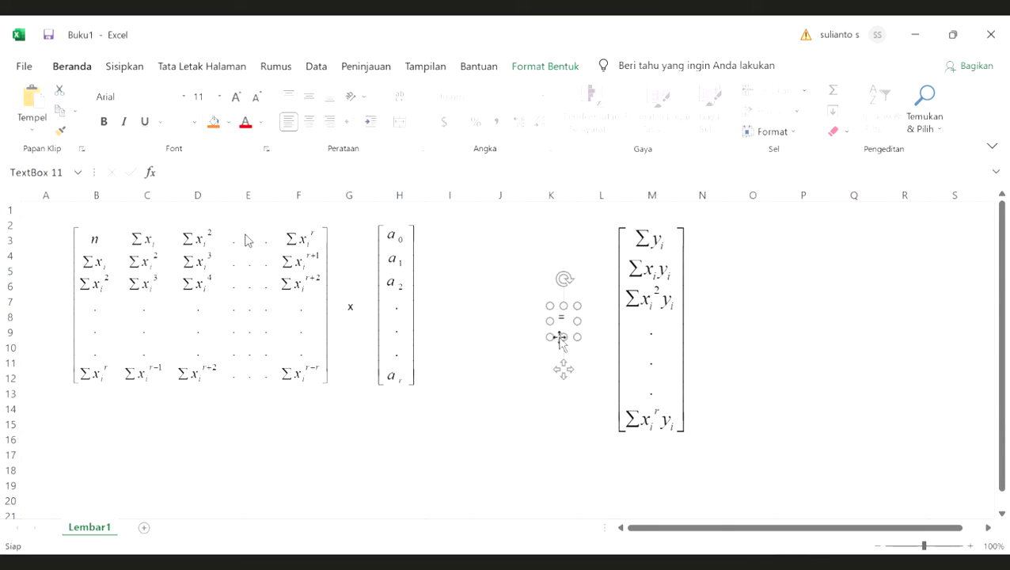
pyautogui.moveTo(560, 336); pyautogui.dragTo(441, 317)
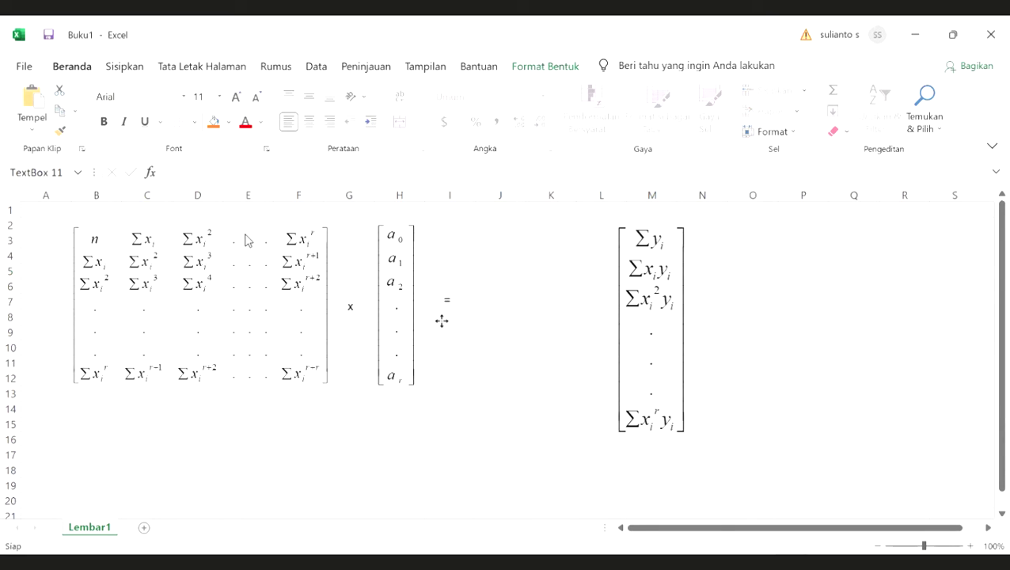
pyautogui.click(686, 330)
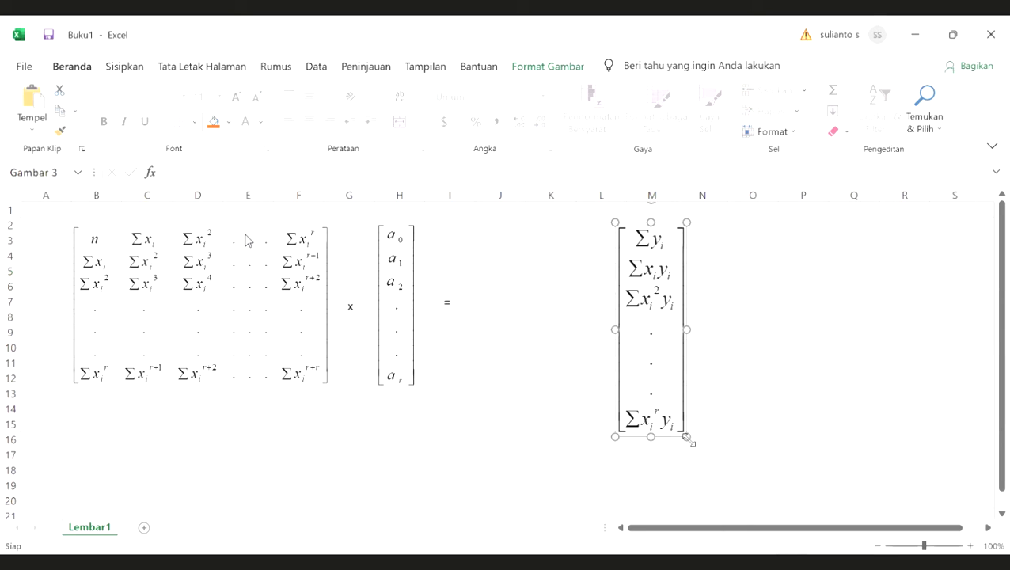
pyautogui.moveTo(659, 375); pyautogui.dragTo(513, 350)
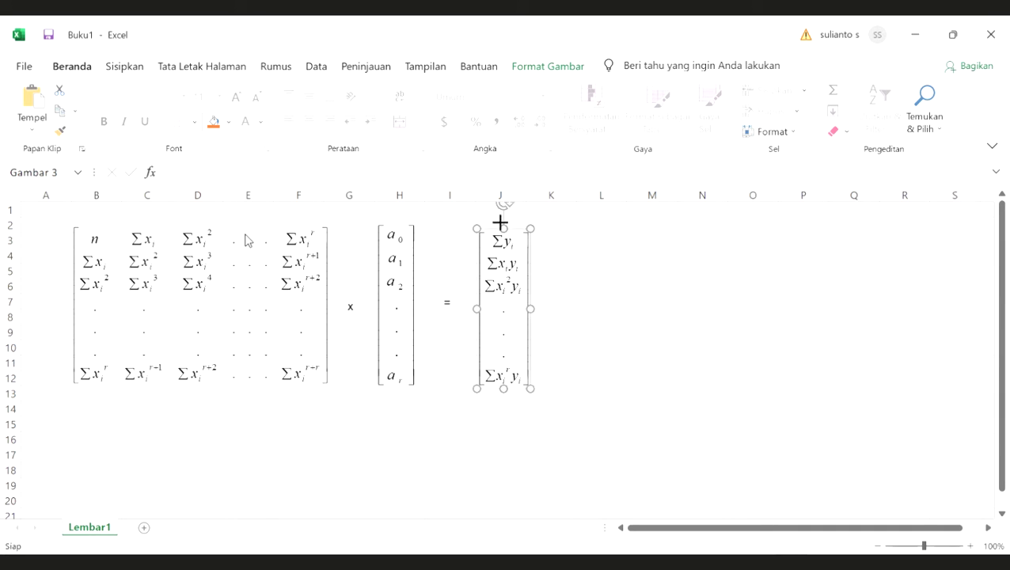
pyautogui.moveTo(621, 286); pyautogui.dragTo(652, 303)
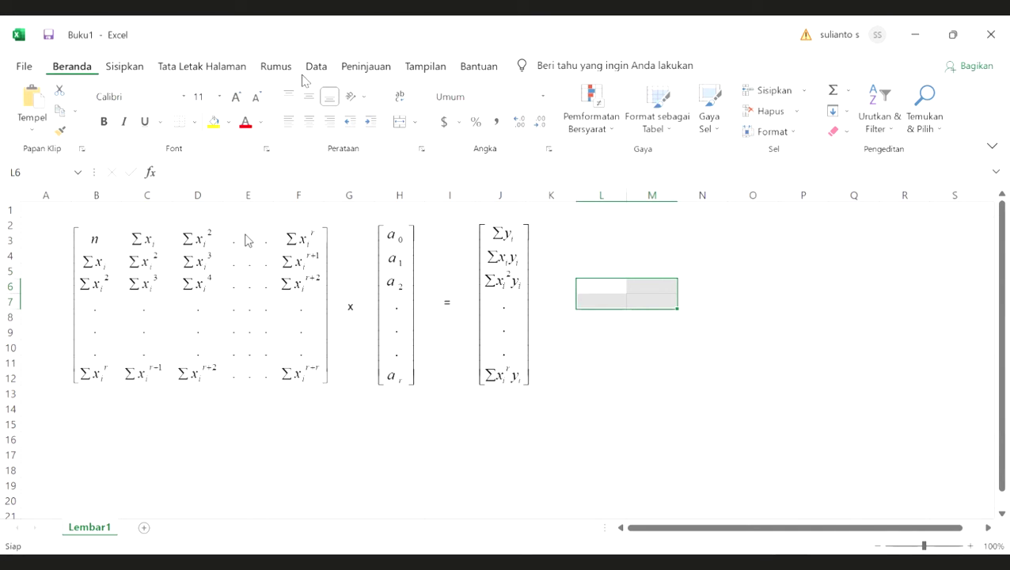
# Hide the worksheet gridlines.
pyautogui.click(209, 67)
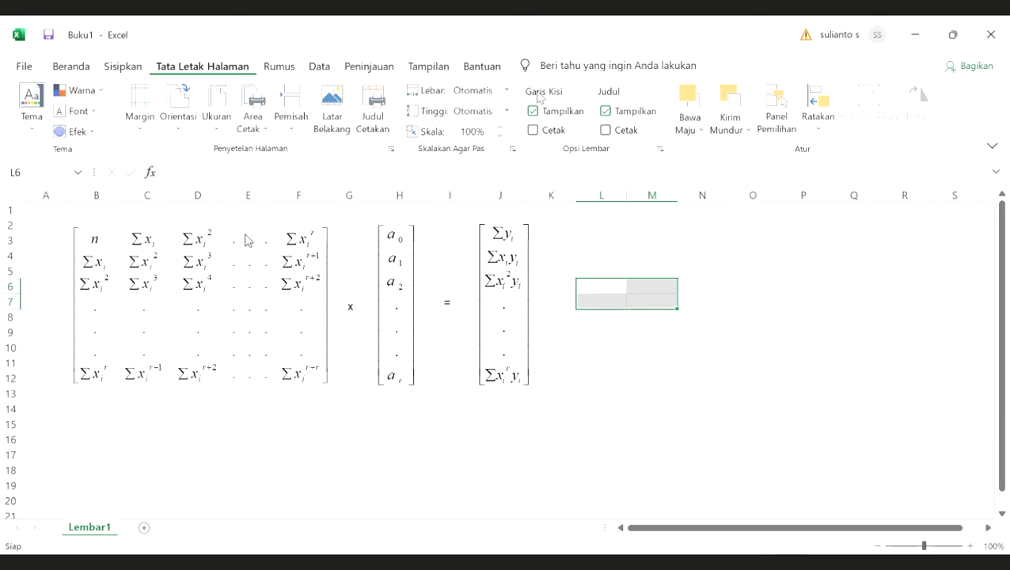
pyautogui.click(427, 66)
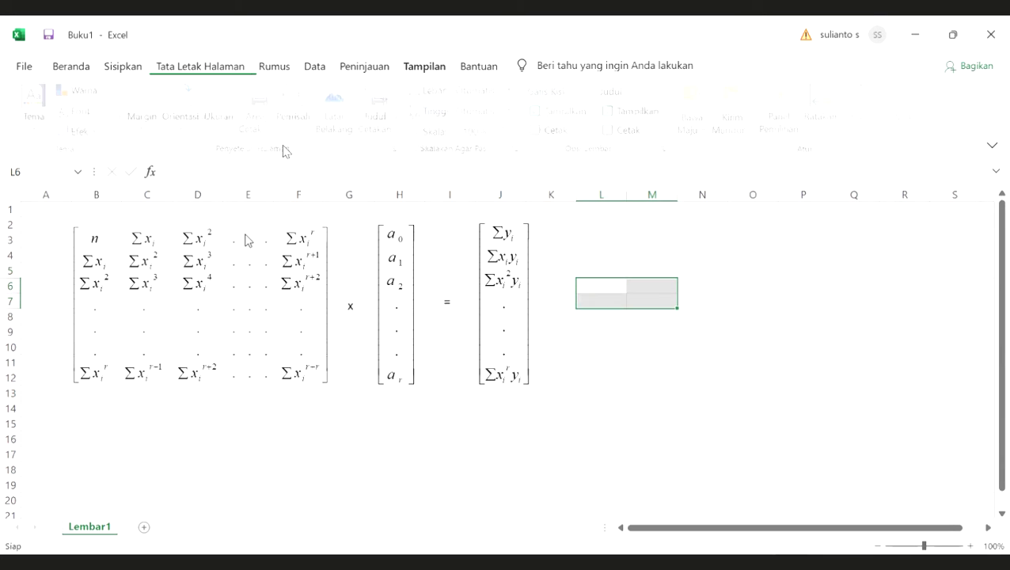
pyautogui.click(804, 316)
# Paste the xi and yi data table at cell L2 and copy the pasted range L2:R3.
pyautogui.press('Right')
pyautogui.press('Up')
pyautogui.press('Up')
pyautogui.press('Up')
pyautogui.press('Up')
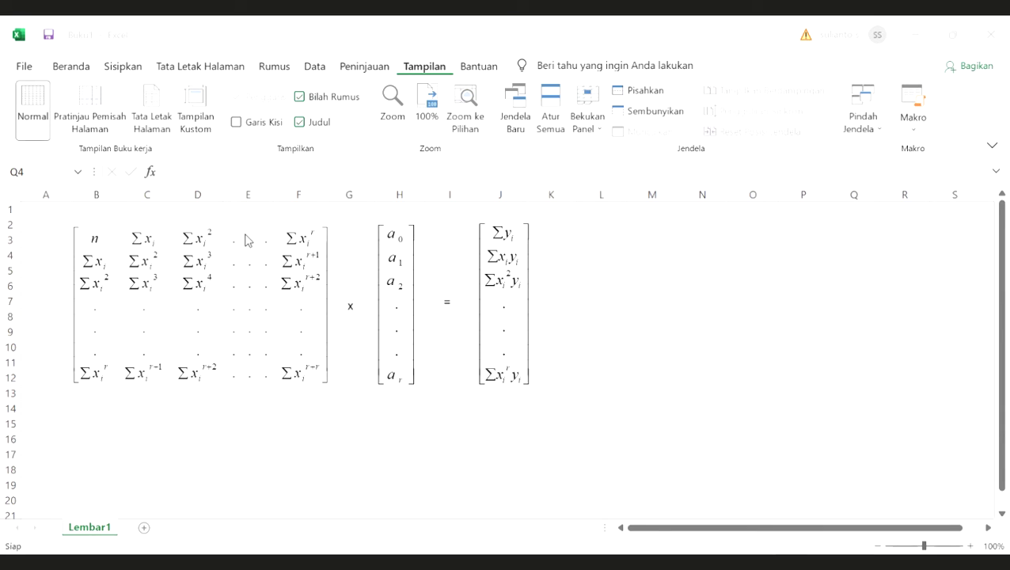
pyautogui.click(601, 231)
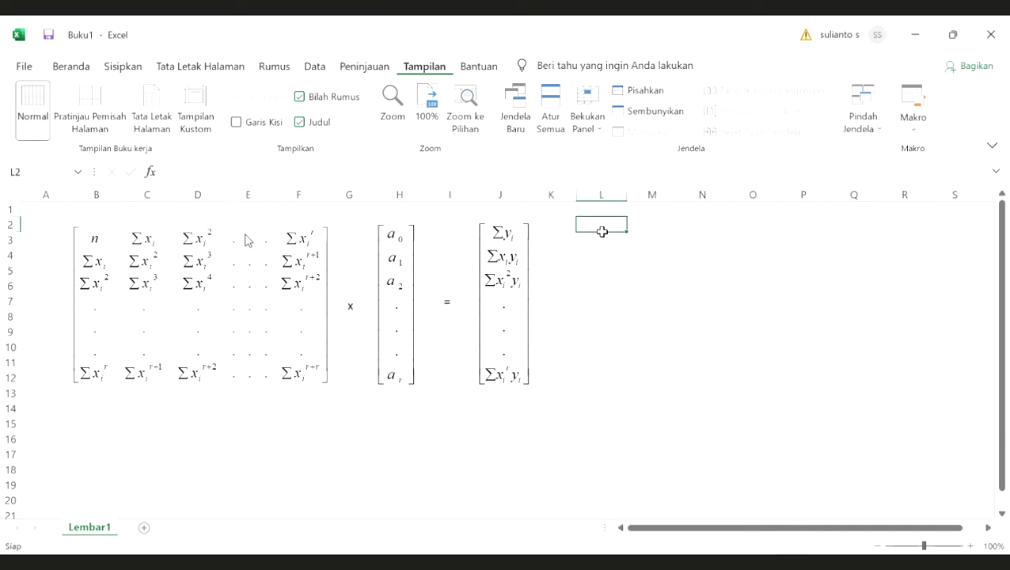
pyautogui.hotkey('shift', 'F10')
pyautogui.press('Return')
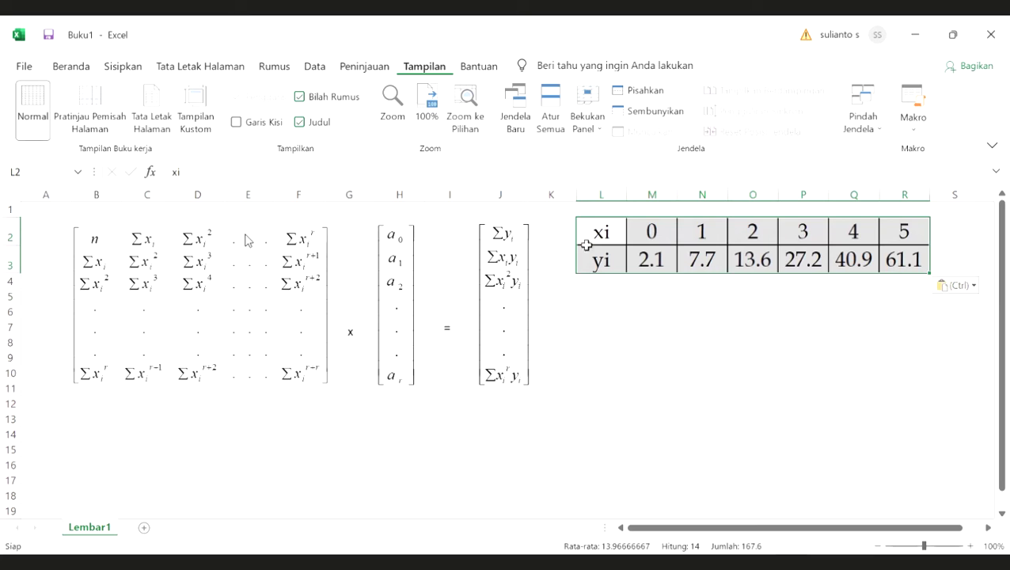
pyautogui.moveTo(629, 231); pyautogui.dragTo(904, 264)
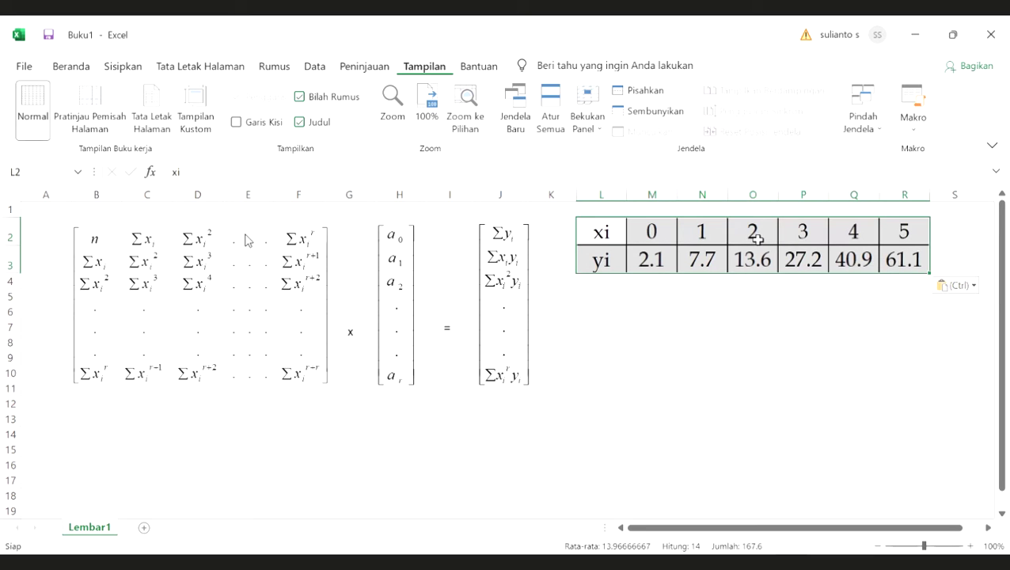
pyautogui.hotkey('ctrl', 'c')
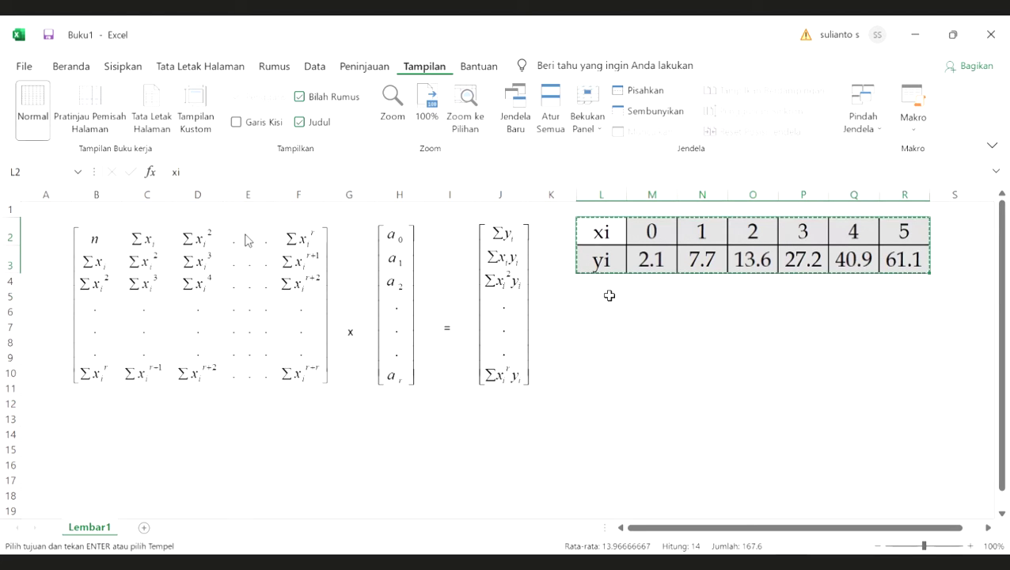
pyautogui.press('Down')
pyautogui.press('Down')
pyautogui.press('Down')
pyautogui.hotkey('shift', 'F10')
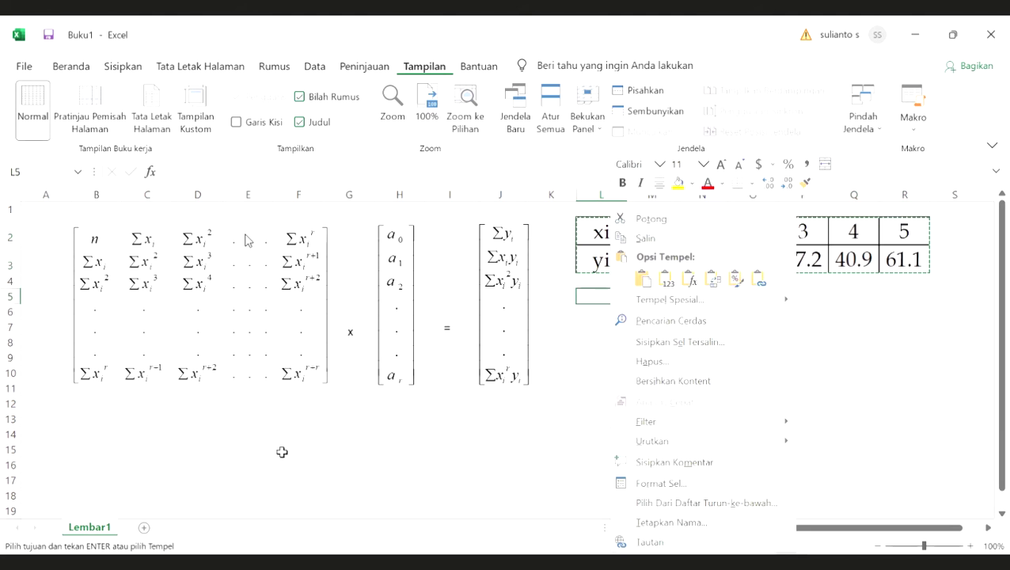
pyautogui.press('Escape')
# Paste the copied xi and yi table transposed at cell B15.
pyautogui.press('Left')
pyautogui.press('Left')
pyautogui.press('Left')
pyautogui.press('Left')
pyautogui.press('Left')
pyautogui.press('Left')
pyautogui.press('Left')
pyautogui.press('Left')
pyautogui.press('Left')
pyautogui.press('Left')
pyautogui.press('Down')
pyautogui.press('Down')
pyautogui.press('Down')
pyautogui.press('Down')
pyautogui.press('Down')
pyautogui.press('Down')
pyautogui.press('Down')
pyautogui.press('Down')
pyautogui.press('Down')
pyautogui.press('Down')
pyautogui.hotkey('shift', 'F10')
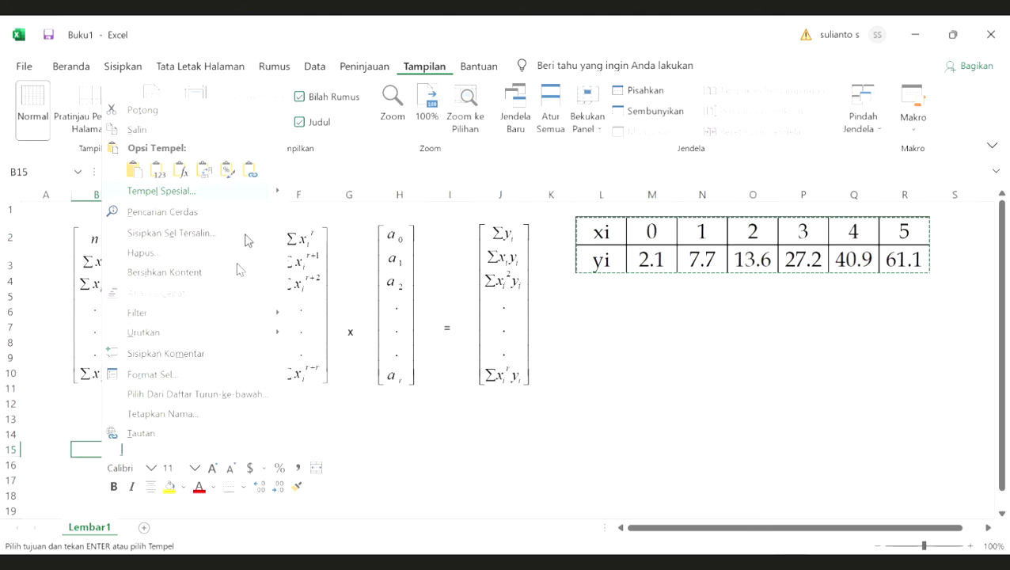
pyautogui.press('s')
pyautogui.press('e')
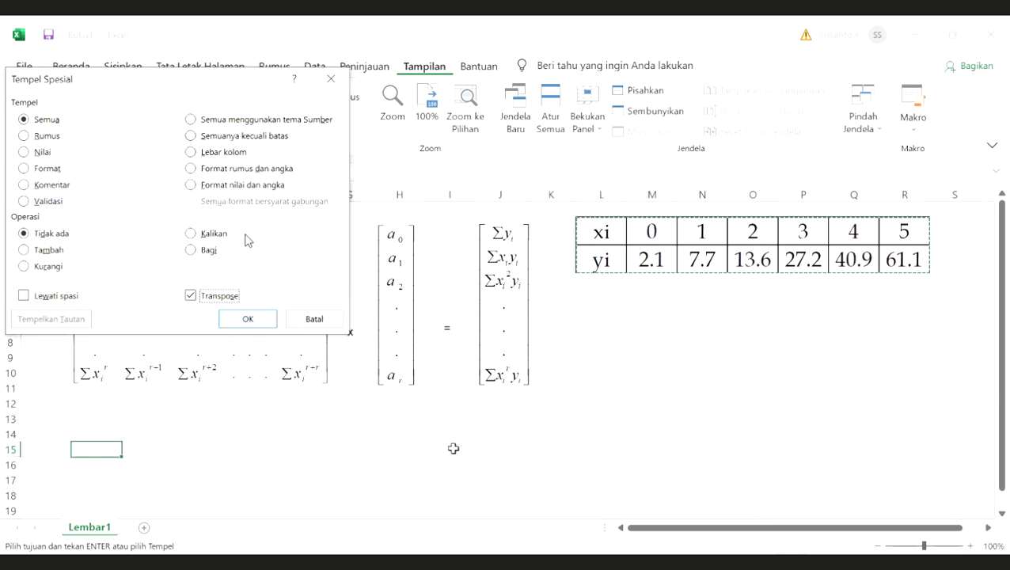
pyautogui.press('Return')
# Clear the contents of the original horizontal xi and yi table in L2:R3 and remove its cell borders.
pyautogui.moveTo(570, 209); pyautogui.dragTo(944, 280)
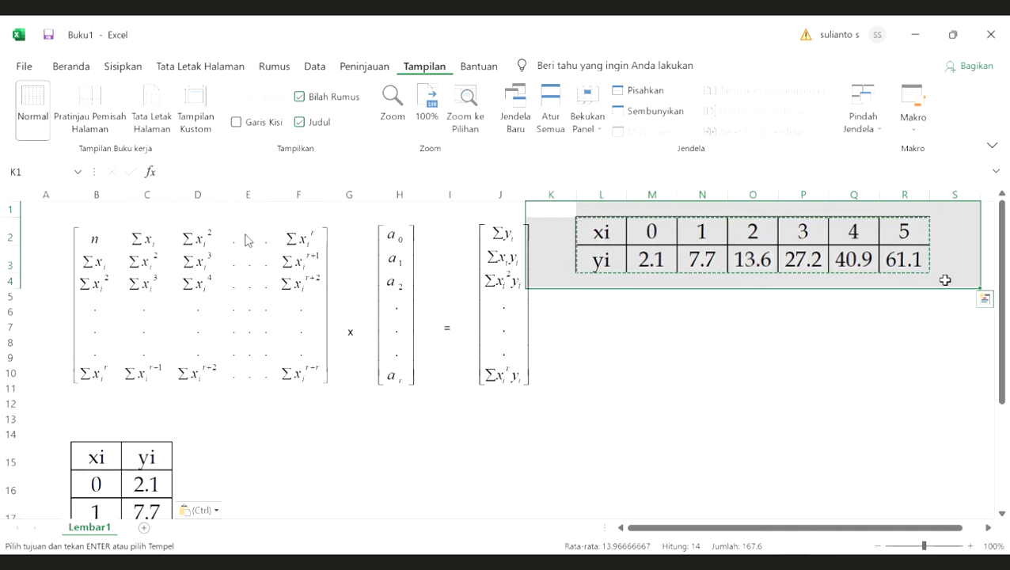
pyautogui.press('Delete')
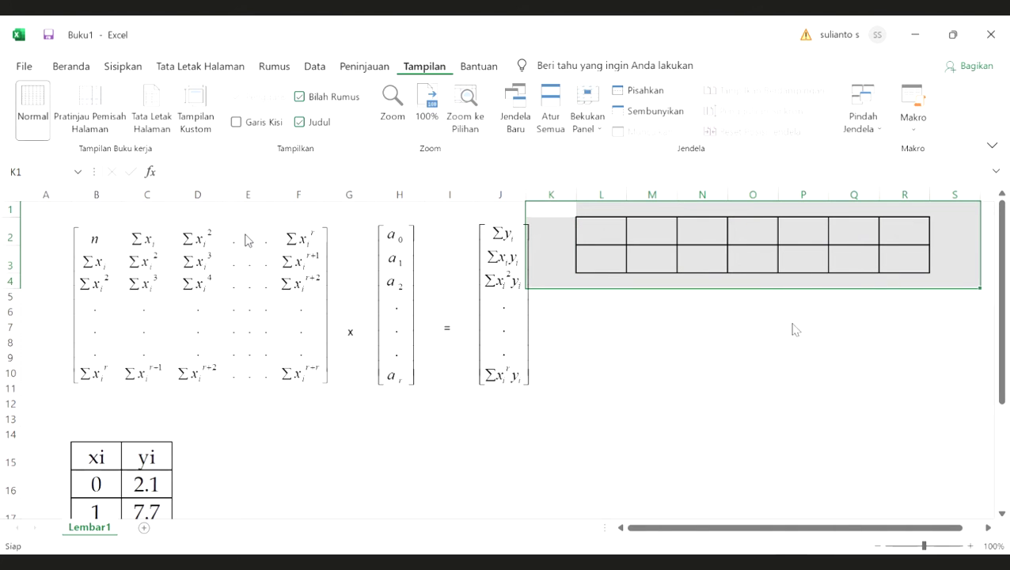
pyautogui.rightClick(798, 434)
pyautogui.press('Escape')
pyautogui.click(738, 190)
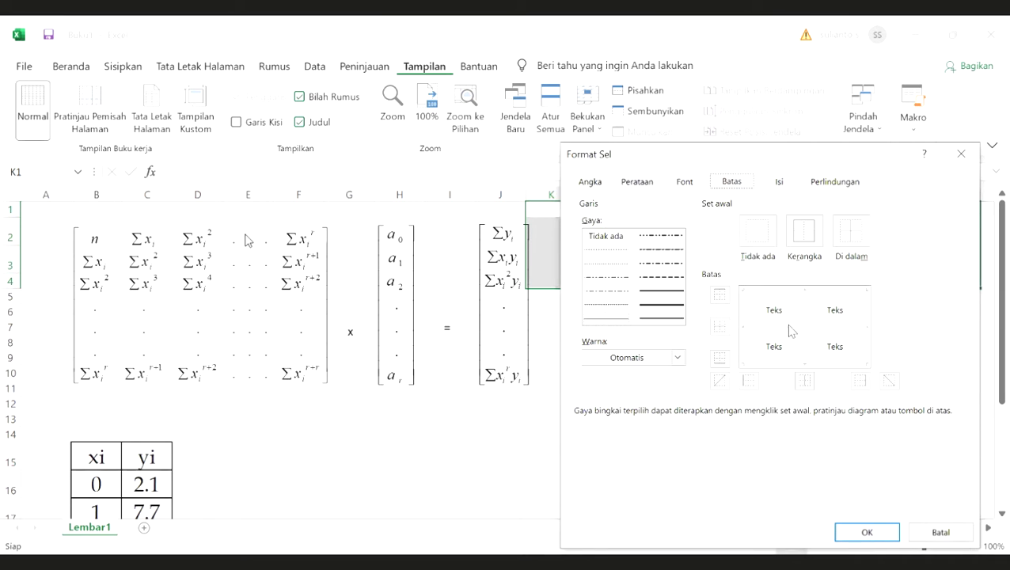
pyautogui.click(867, 532)
pyautogui.click(751, 434)
pyautogui.click(485, 418)
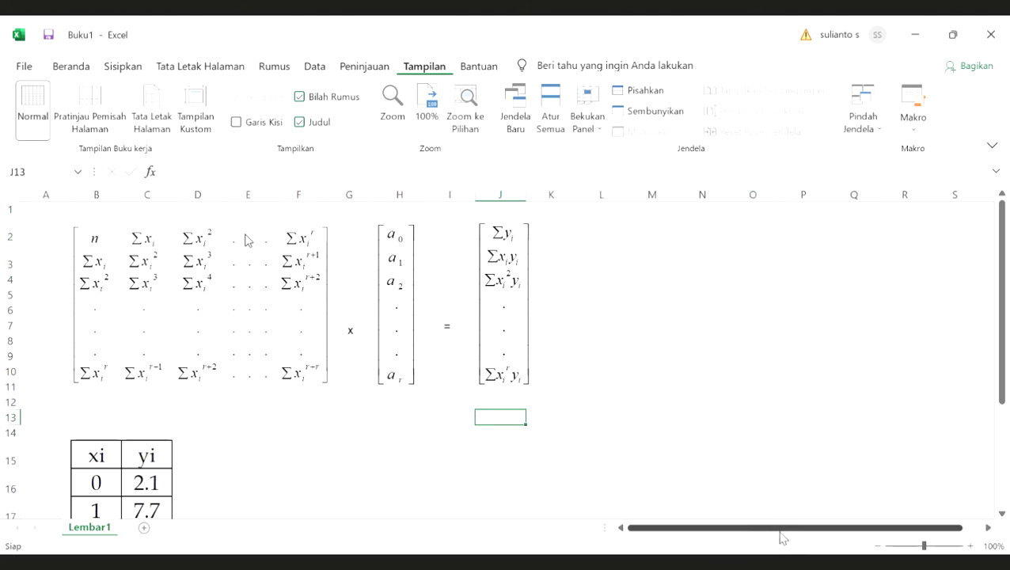
# Move the transposed xi and yi table one column over, to C15:D21.
pyautogui.scroll(-4, 232, 312)
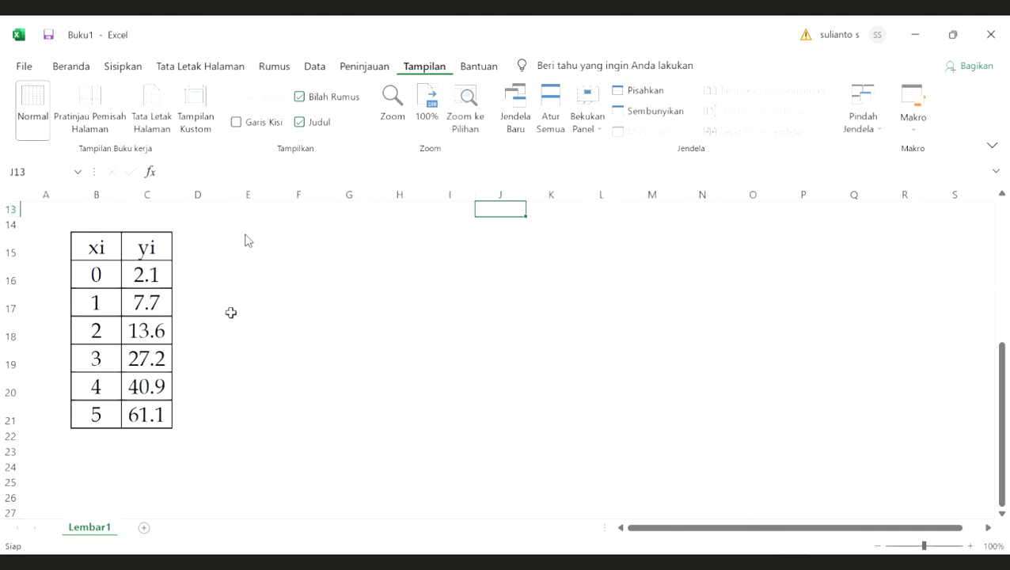
pyautogui.moveTo(49, 214); pyautogui.dragTo(180, 274)
pyautogui.moveTo(197, 396); pyautogui.dragTo(226, 401)
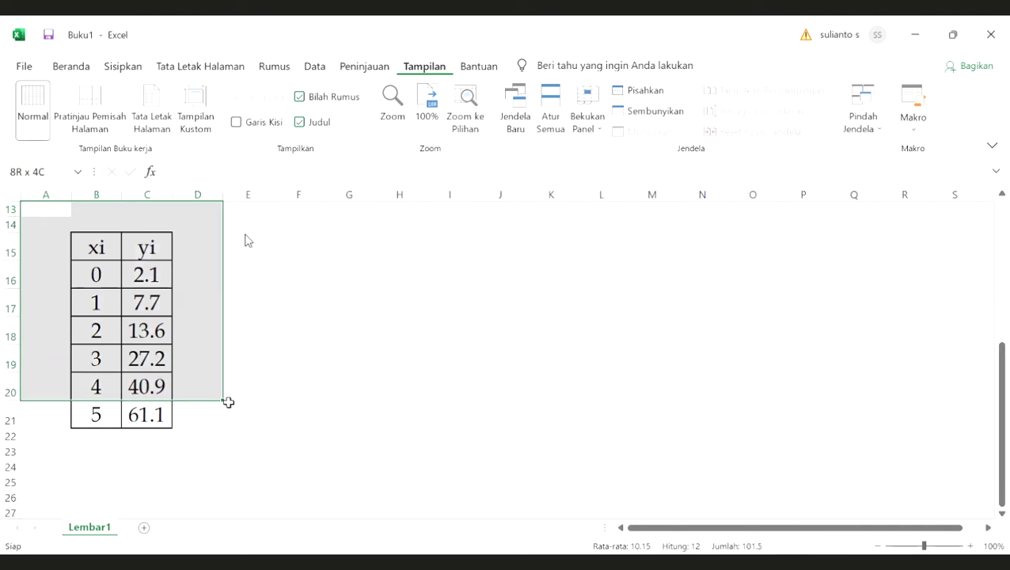
pyautogui.click(287, 388)
pyautogui.moveTo(97, 247); pyautogui.dragTo(206, 329)
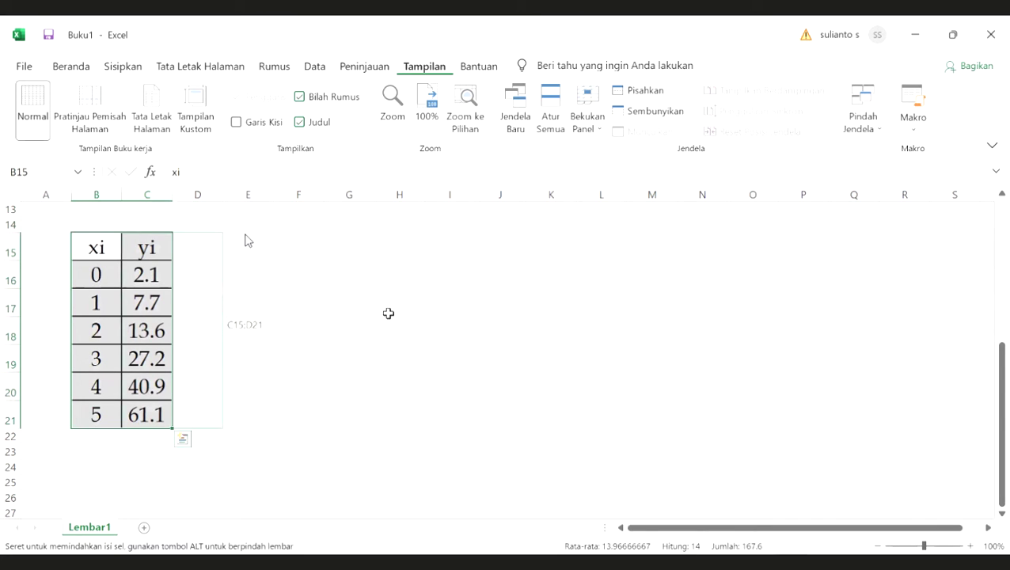
pyautogui.click(388, 313)
# Move the vertical xi and yi table beside the matrix equation, with its header in M2:N2.
pyautogui.scroll(1, 866, 494)
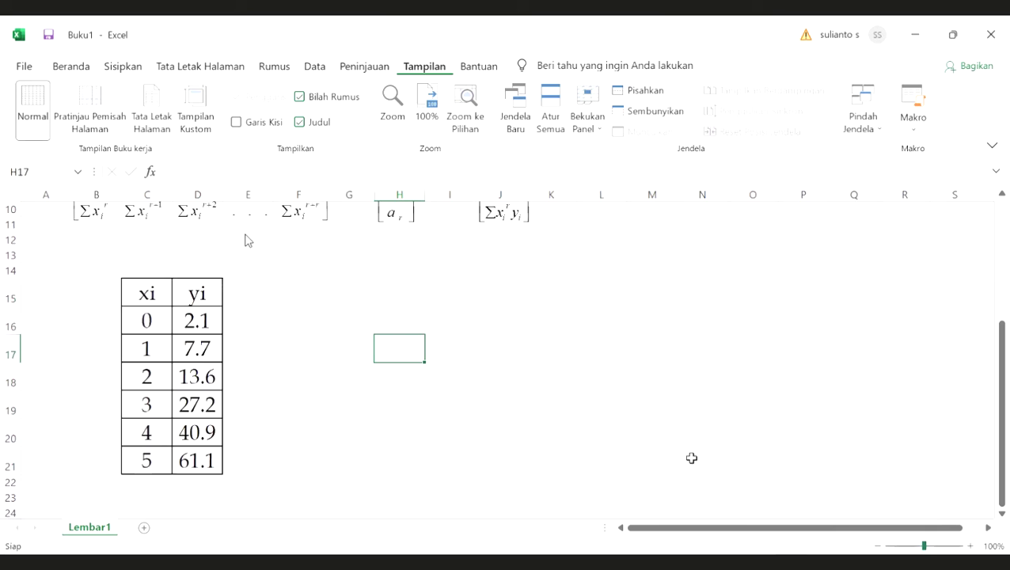
pyautogui.keyDown('ctrl'); pyautogui.scroll(-2, 691, 458); pyautogui.keyUp('ctrl')
pyautogui.scroll(3, 225, 383)
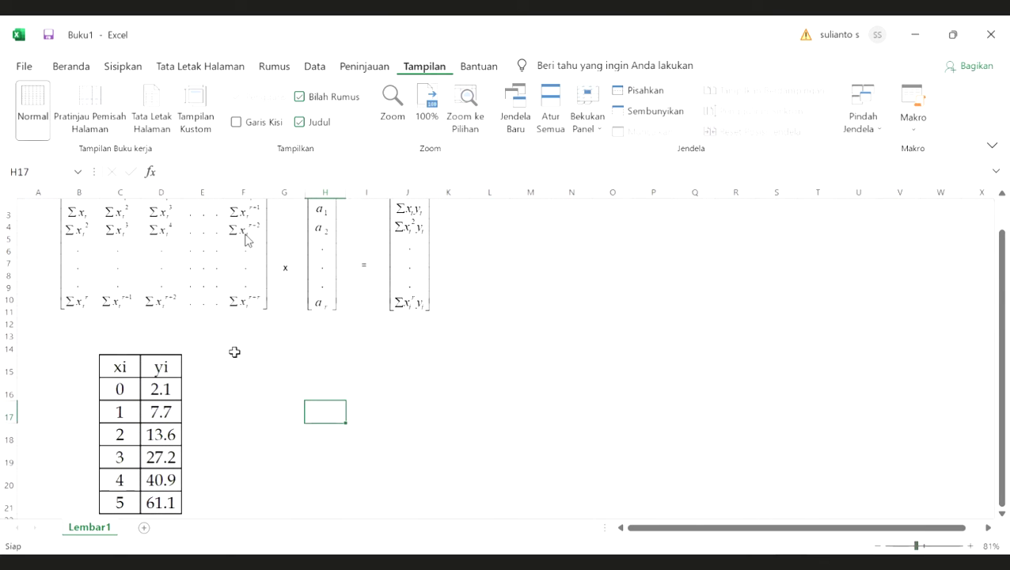
pyautogui.click(365, 366)
pyautogui.moveTo(113, 363); pyautogui.dragTo(165, 500)
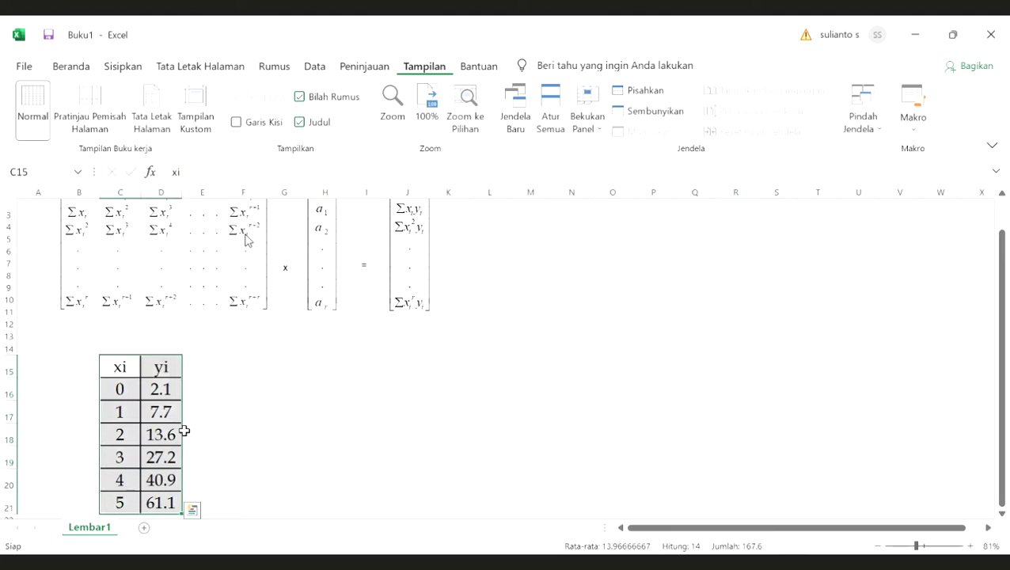
pyautogui.moveTo(588, 234); pyautogui.dragTo(565, 210)
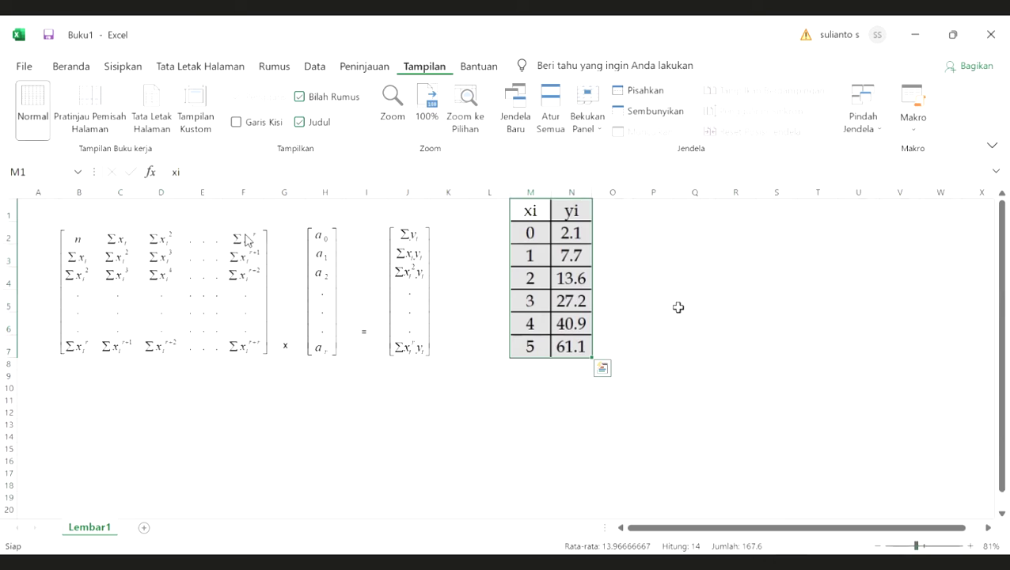
pyautogui.moveTo(592, 263); pyautogui.dragTo(726, 306)
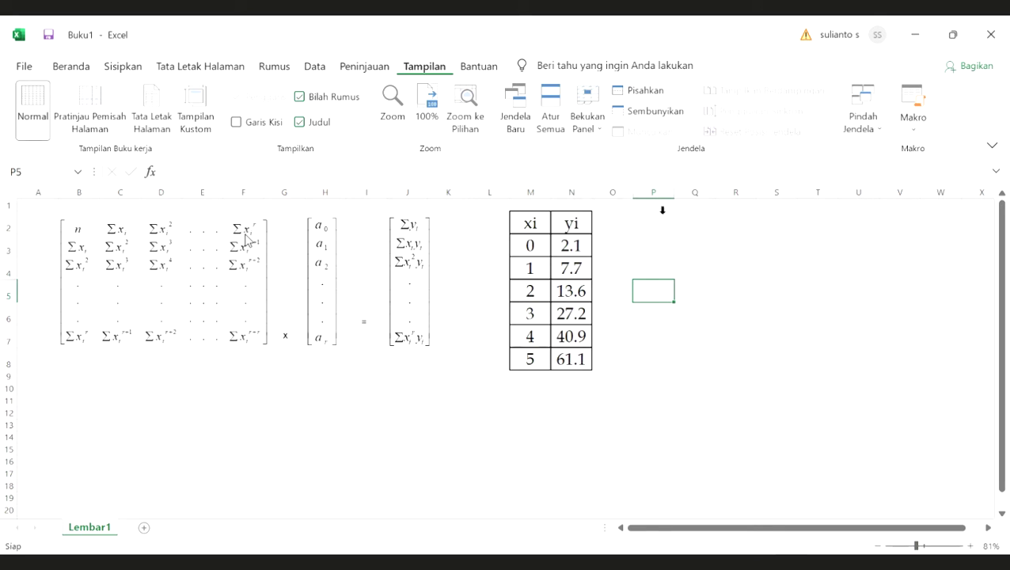
# Remove all cell borders from the xi and yi table in M2:N8.
pyautogui.moveTo(498, 202); pyautogui.dragTo(615, 379)
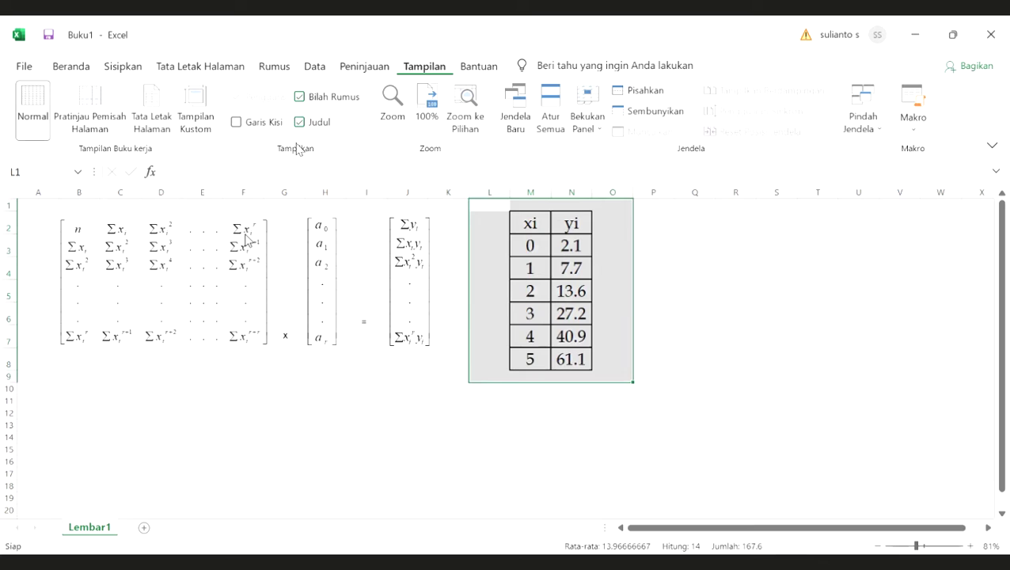
pyautogui.rightClick(615, 240)
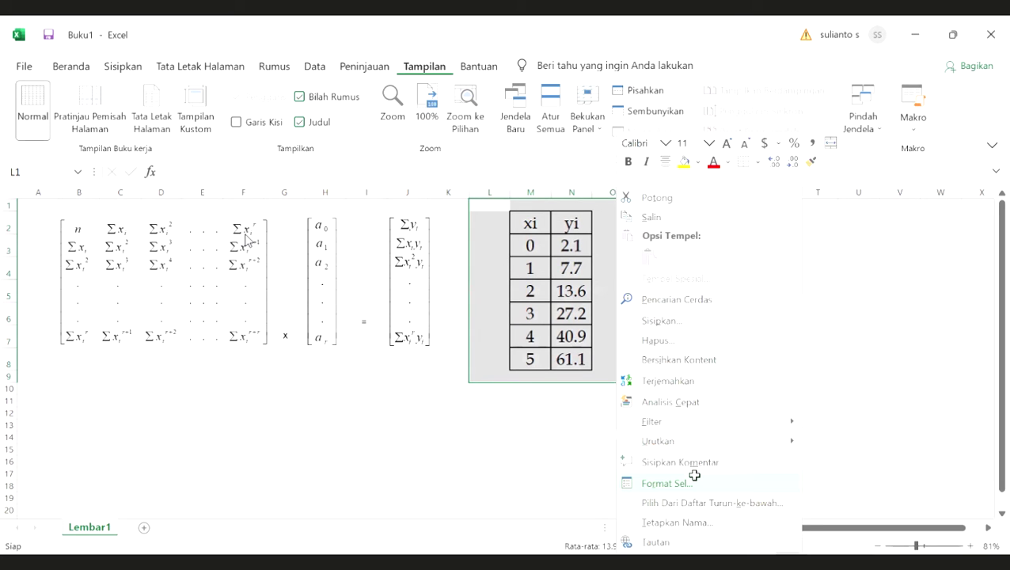
pyautogui.press('f')
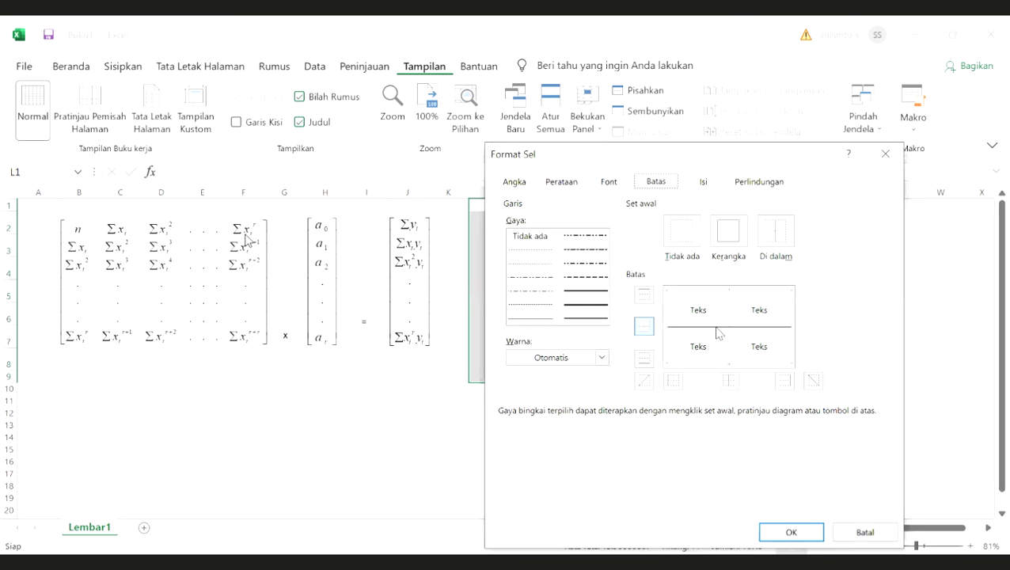
pyautogui.click(802, 532)
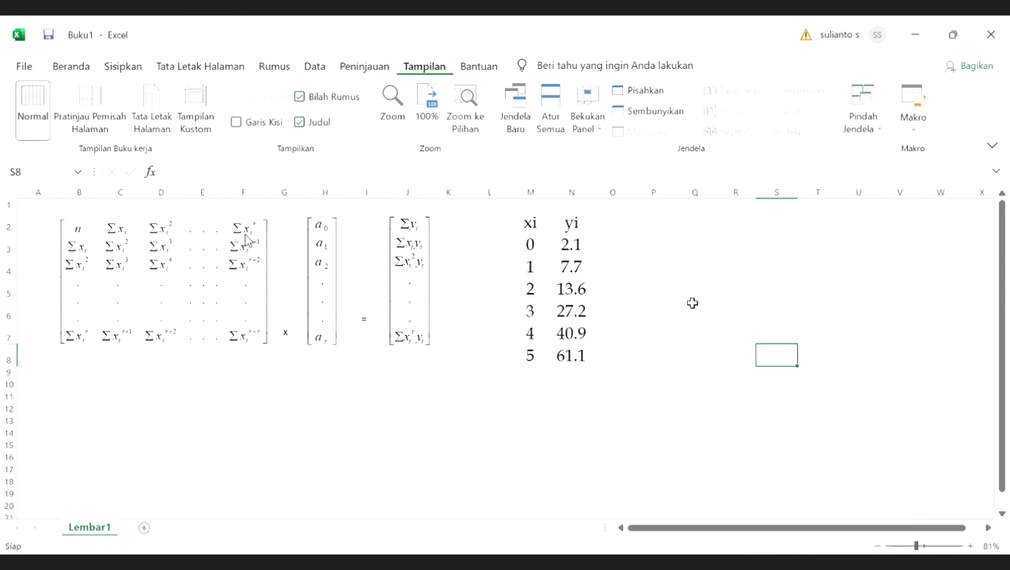
pyautogui.click(507, 228)
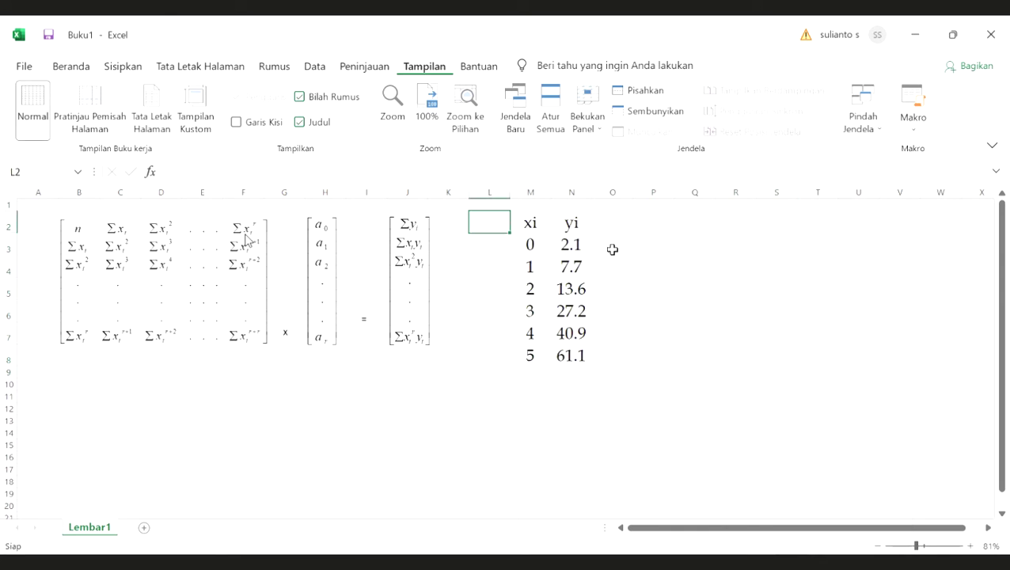
# Add an i column in L2 with 1 in L3 and the formula =L3+1 in L4, filled down to L8.
pyautogui.write('i')
pyautogui.press('Return')
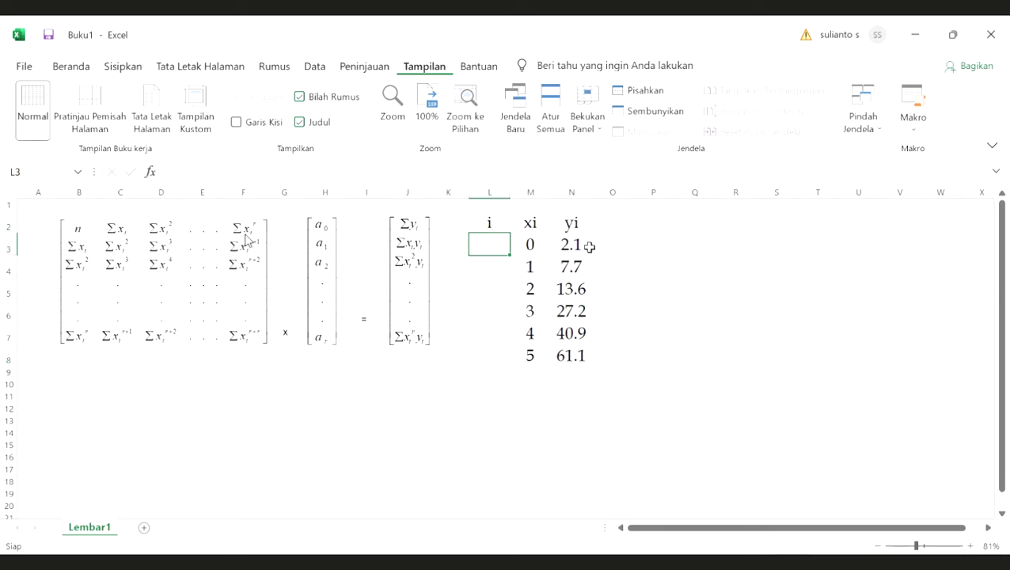
pyautogui.write('1')
pyautogui.press('Return')
pyautogui.write('=')
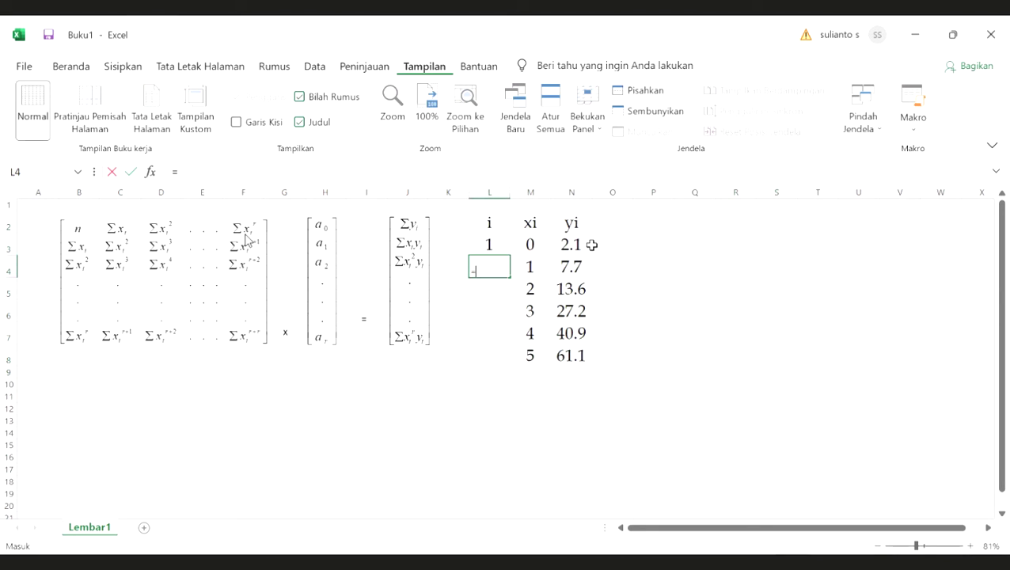
pyautogui.press('Up')
pyautogui.write('+1')
pyautogui.press('Return')
pyautogui.click(503, 265)
pyautogui.moveTo(511, 277); pyautogui.dragTo(663, 329)
pyautogui.click(663, 329)
# Centre the index numbers in L3:L8 and set the whole i, xi and yi table in L2:N8 to font size 14.
pyautogui.moveTo(492, 243); pyautogui.dragTo(497, 358)
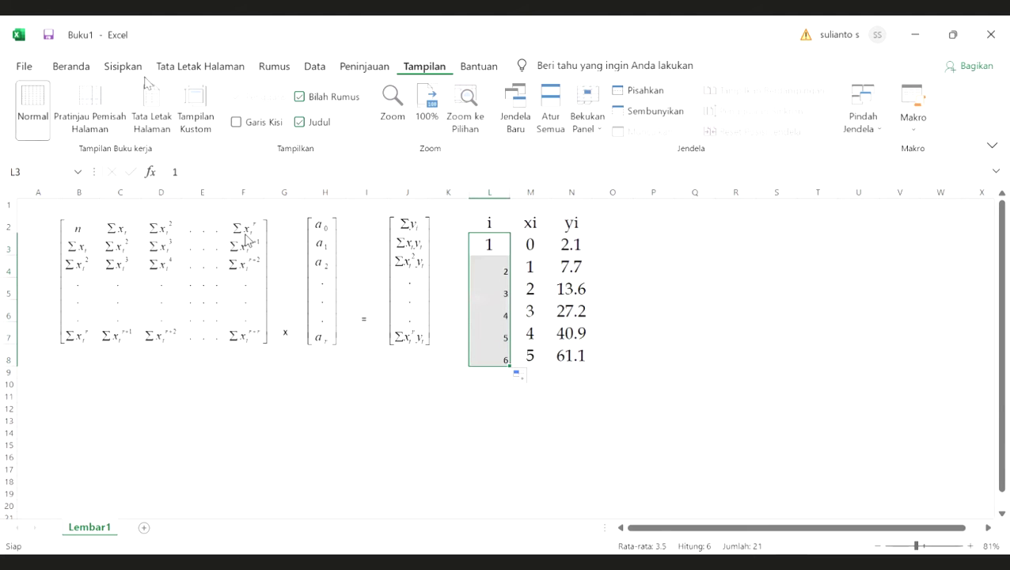
pyautogui.scroll(6, 234, 91)
pyautogui.click(219, 97)
pyautogui.click(206, 184)
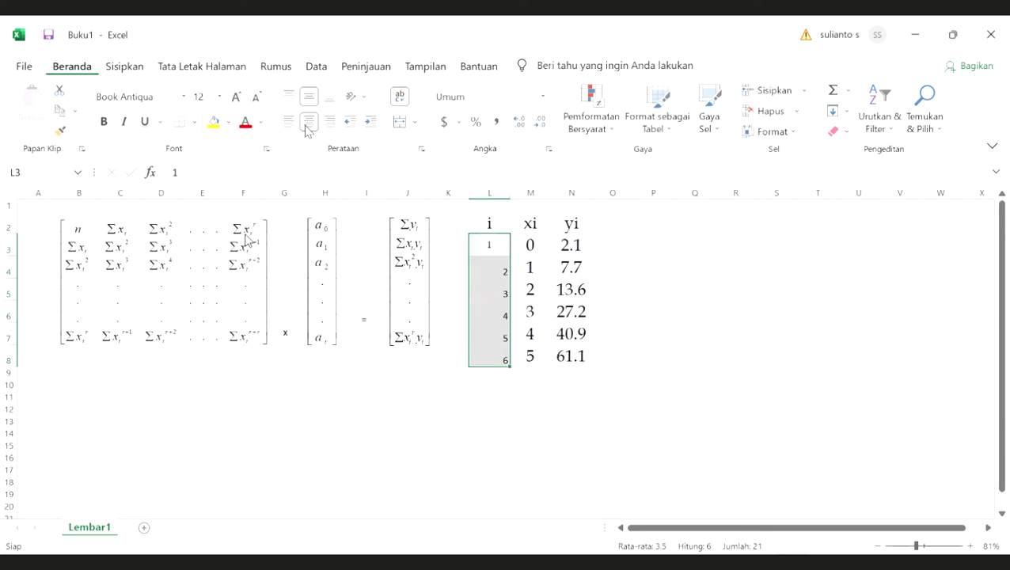
pyautogui.moveTo(498, 222); pyautogui.dragTo(586, 356)
pyautogui.click(220, 96)
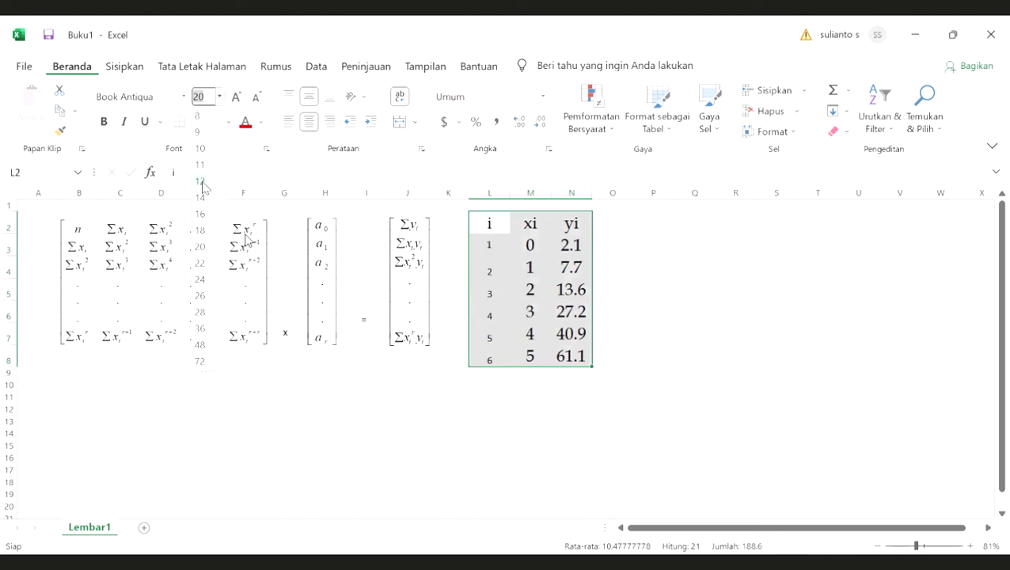
pyautogui.click(201, 197)
pyautogui.click(828, 333)
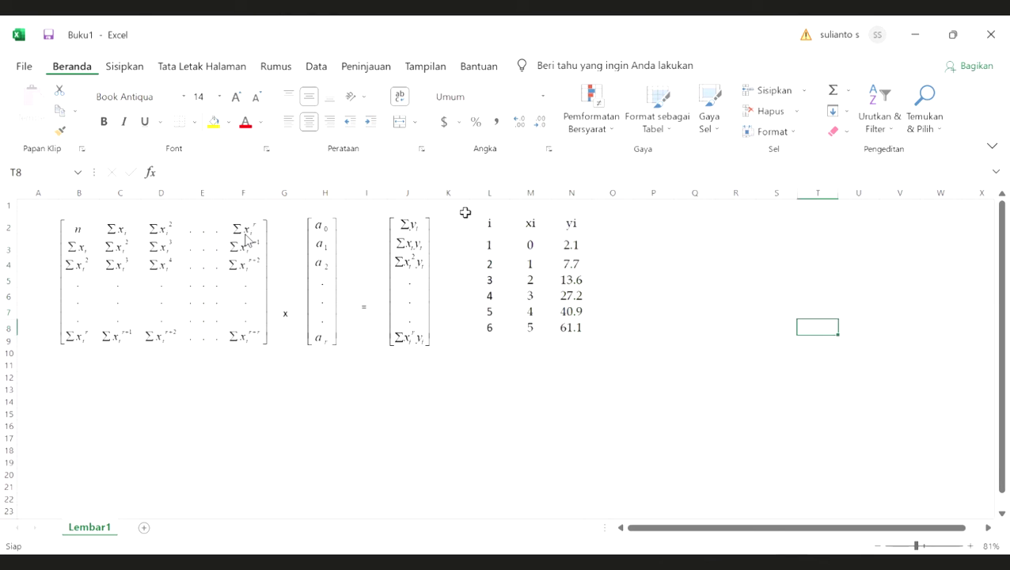
pyautogui.moveTo(491, 224); pyautogui.dragTo(584, 329)
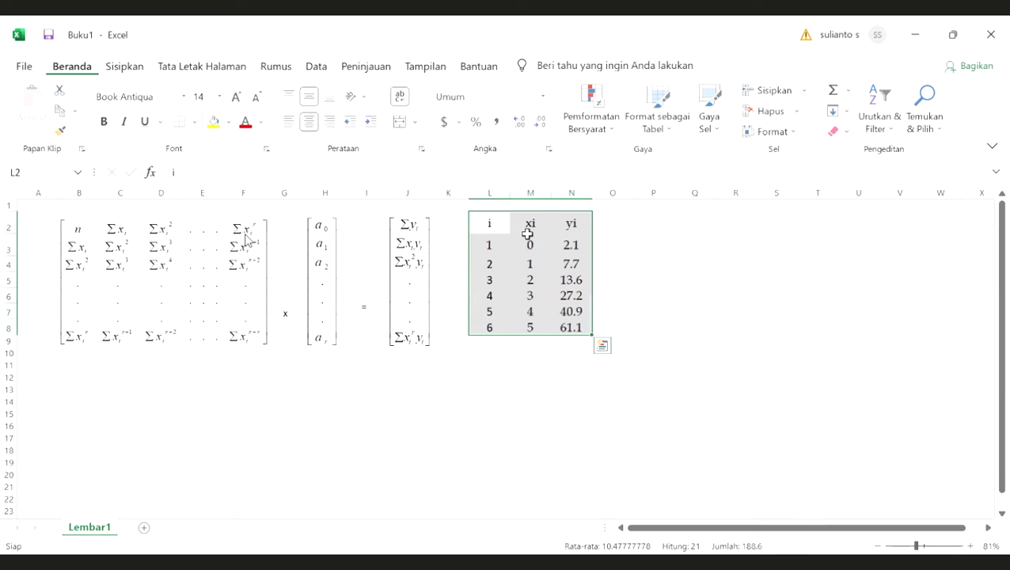
pyautogui.click(531, 264)
pyautogui.hotkey('ctrl', 'Down')
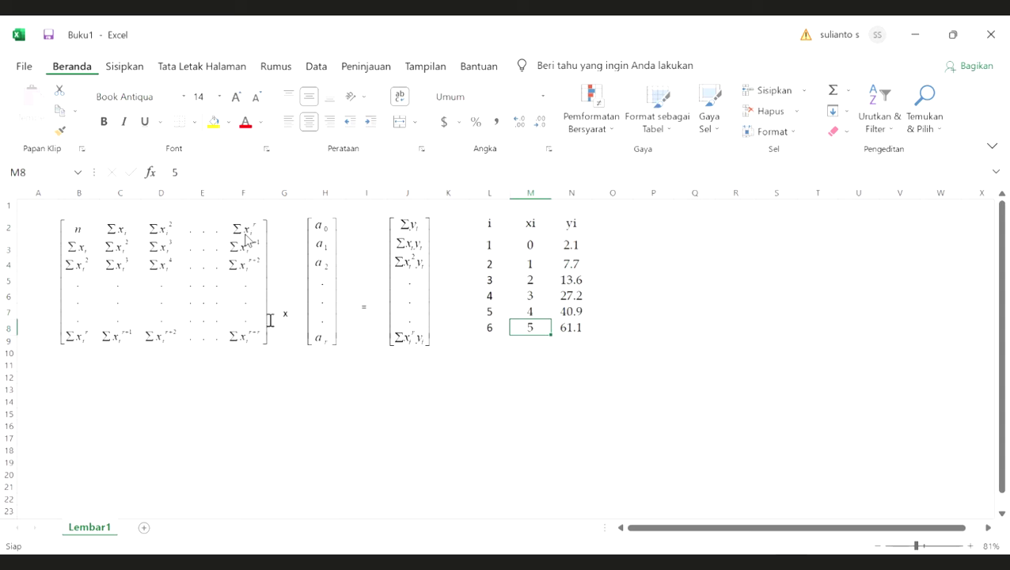
# Move the multiplication sign between the two left matrices slightly higher.
pyautogui.click(286, 314)
pyautogui.moveTo(285, 263); pyautogui.dragTo(286, 231)
pyautogui.click(943, 326)
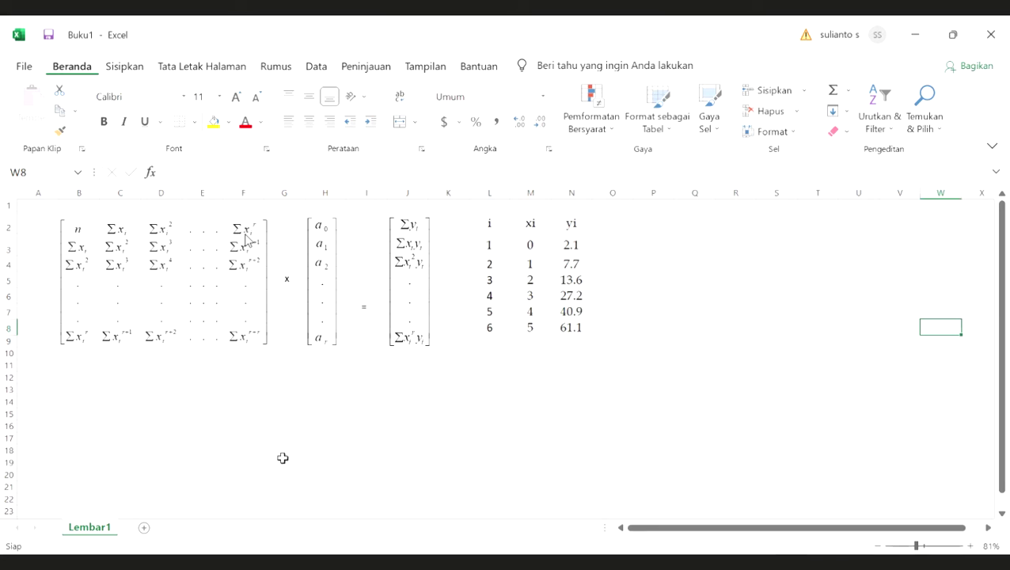
# Write the second-order polynomial y = a0 + a1.x + a2.x^2 in B13 below the matrix equation.
pyautogui.click(79, 390)
pyautogui.write('y = a0 + a1.x + a2.x^2')
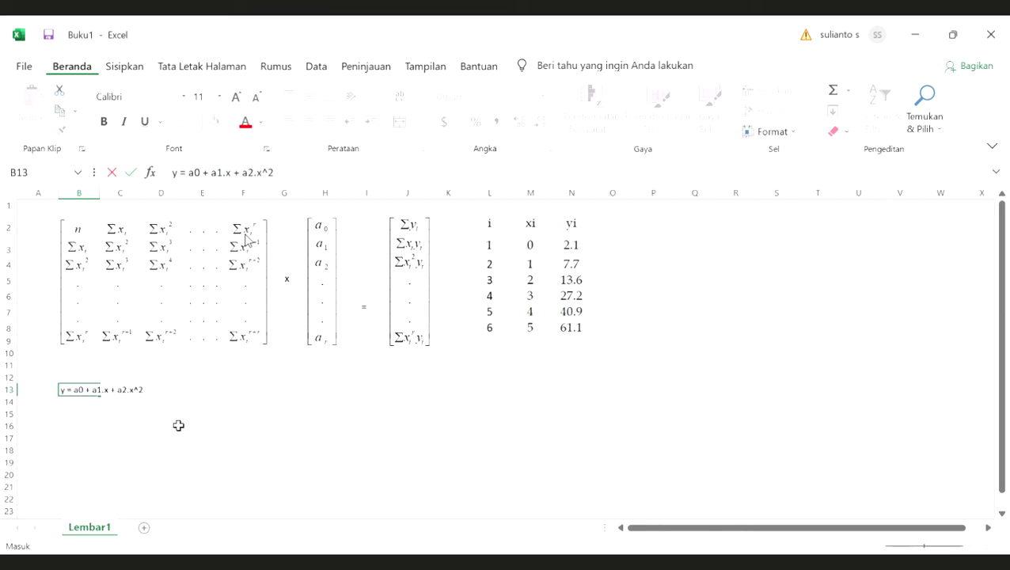
pyautogui.press('Return')
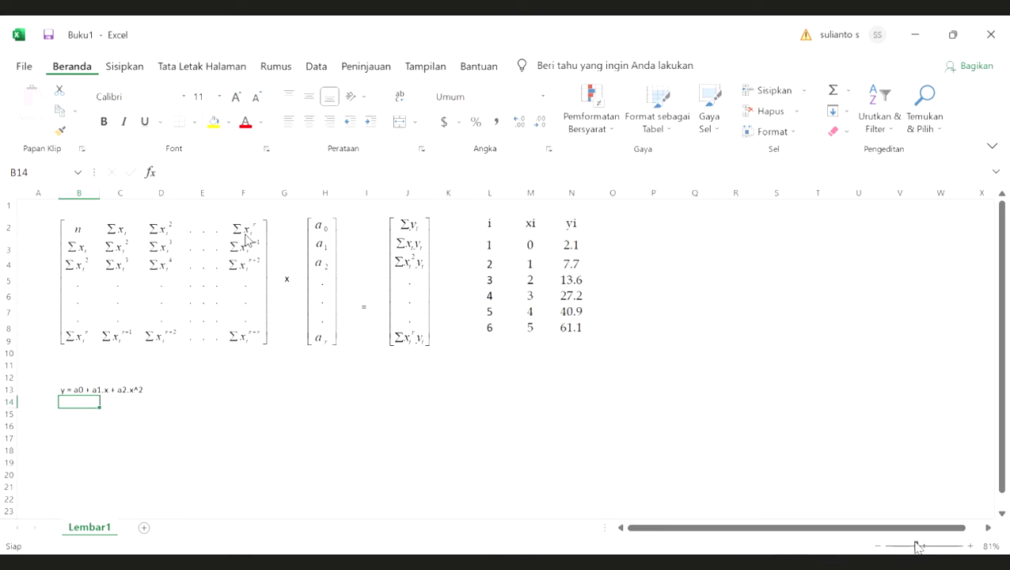
pyautogui.scroll(1, 71, 416)
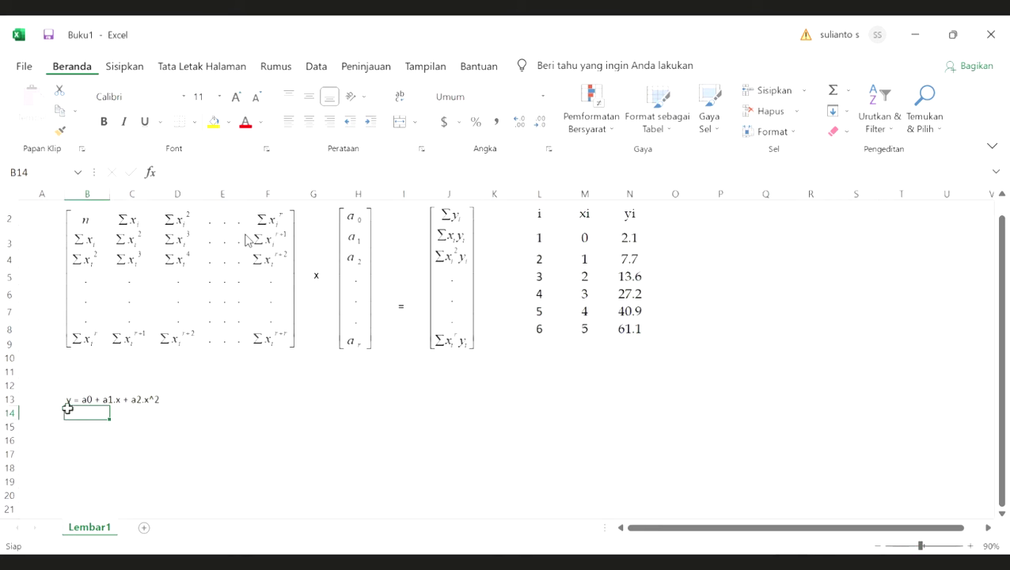
pyautogui.click(313, 399)
pyautogui.scroll(1, 359, 422)
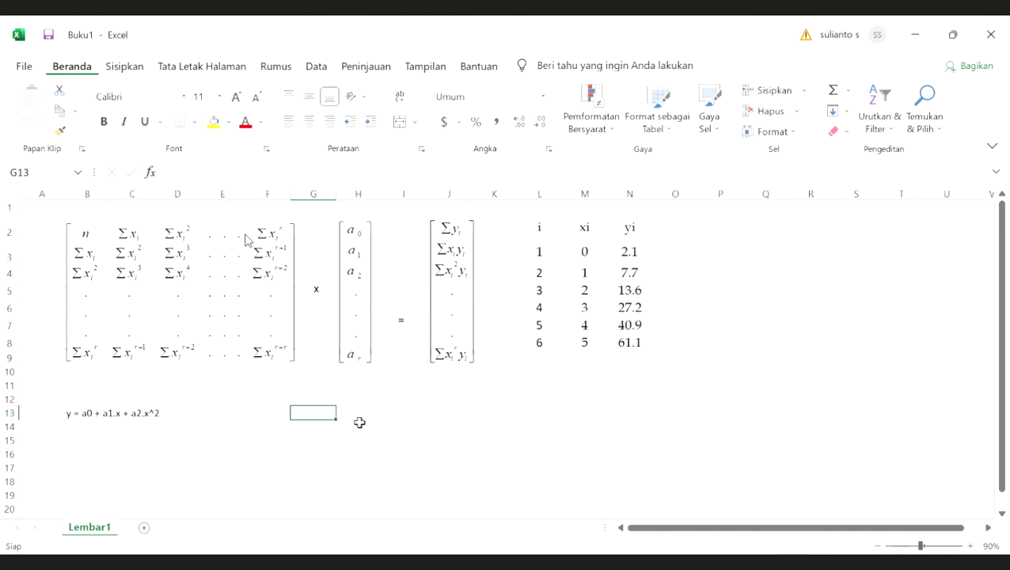
pyautogui.click(222, 265)
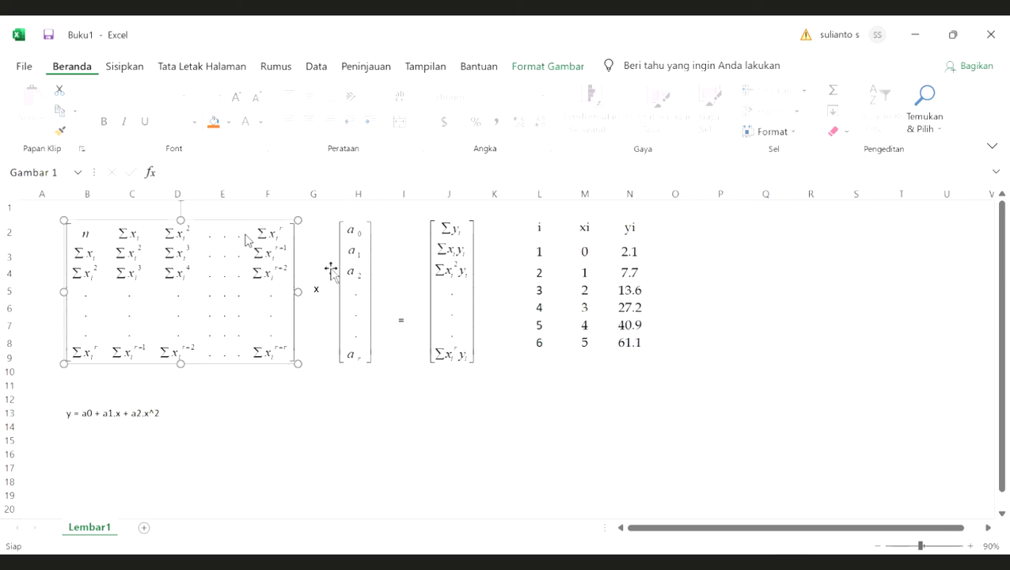
pyautogui.press('Tab')
pyautogui.press('Tab')
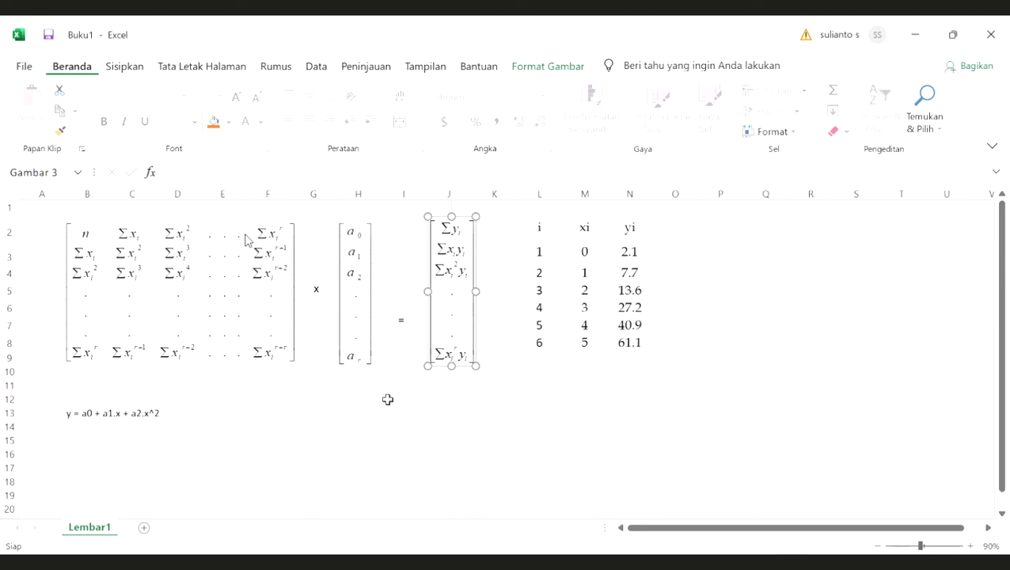
pyautogui.press('Escape')
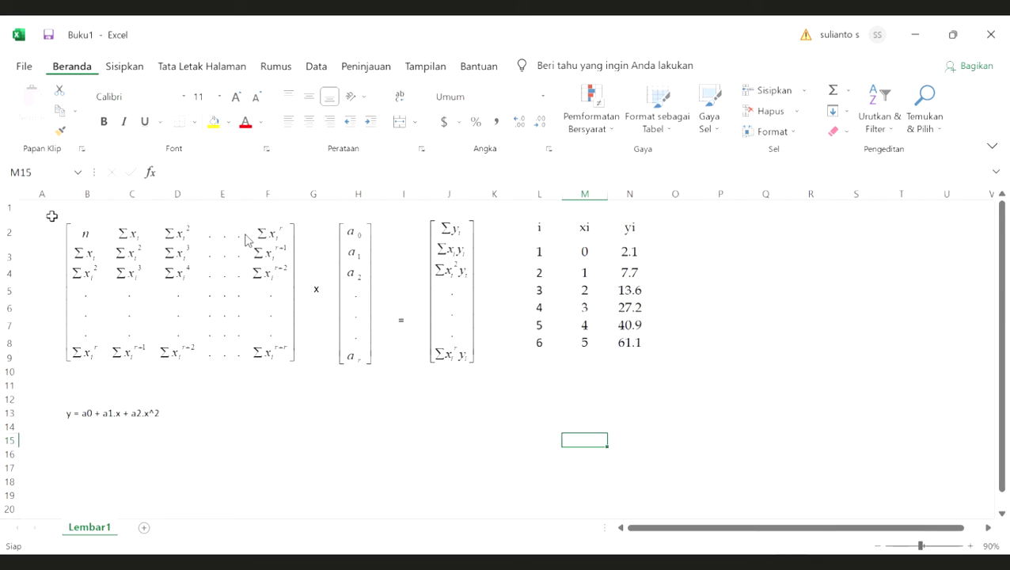
# Draw a rectangle shape about 1.25" high and 2.22" wide over the first three rows and columns of the large matrix.
pyautogui.click(125, 65)
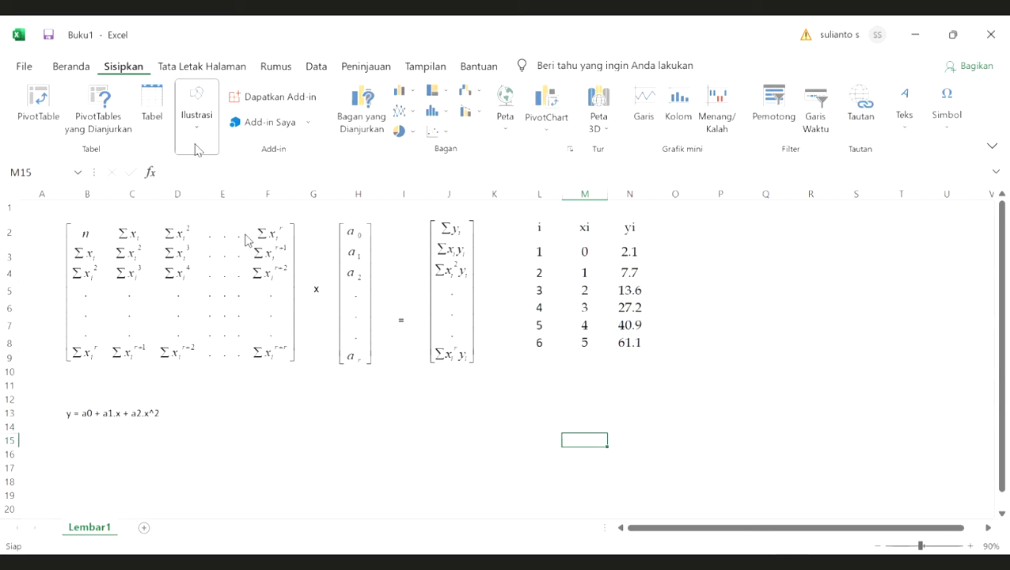
pyautogui.click(197, 119)
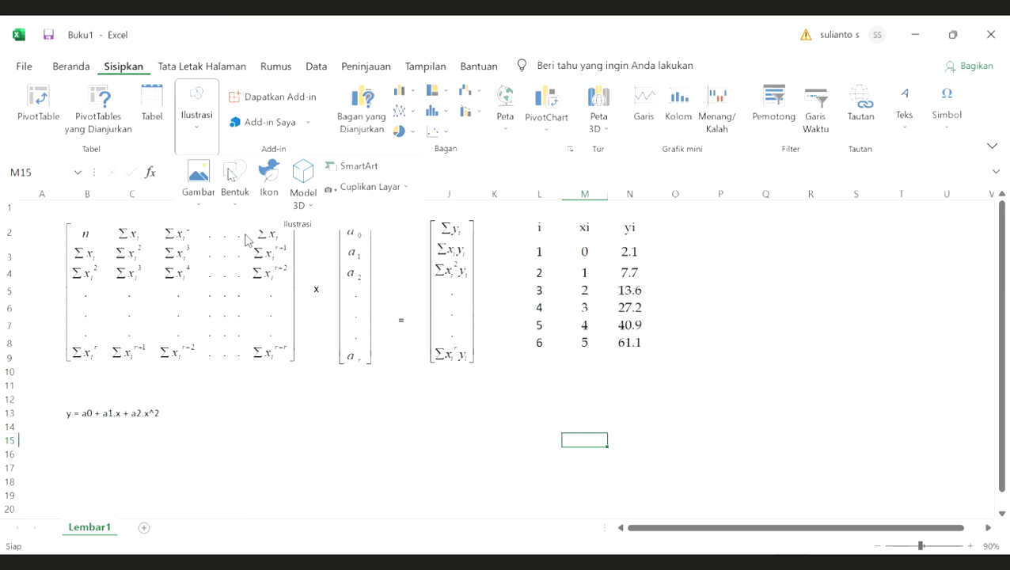
pyautogui.click(234, 179)
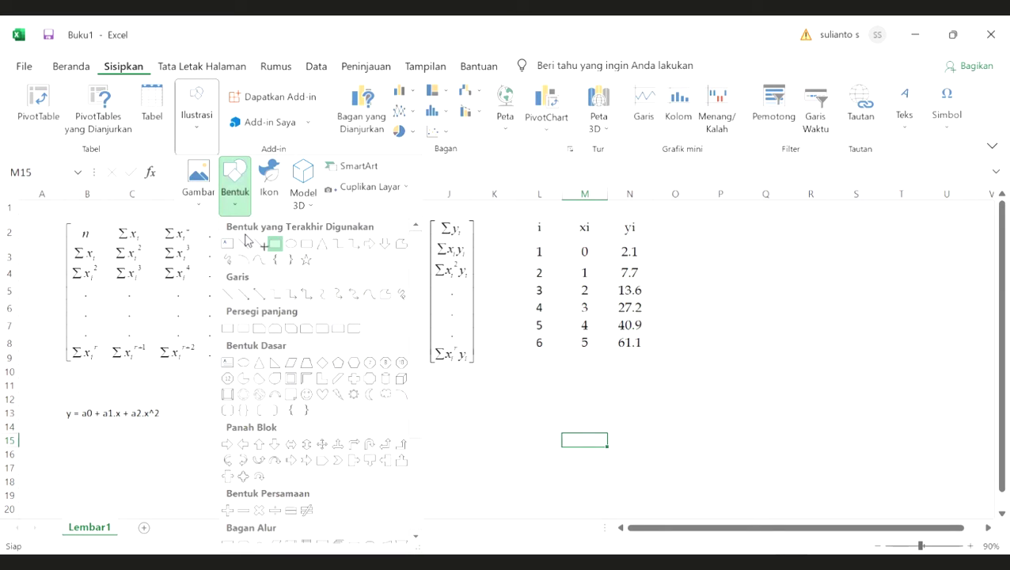
pyautogui.click(234, 327)
pyautogui.moveTo(50, 207); pyautogui.dragTo(203, 293)
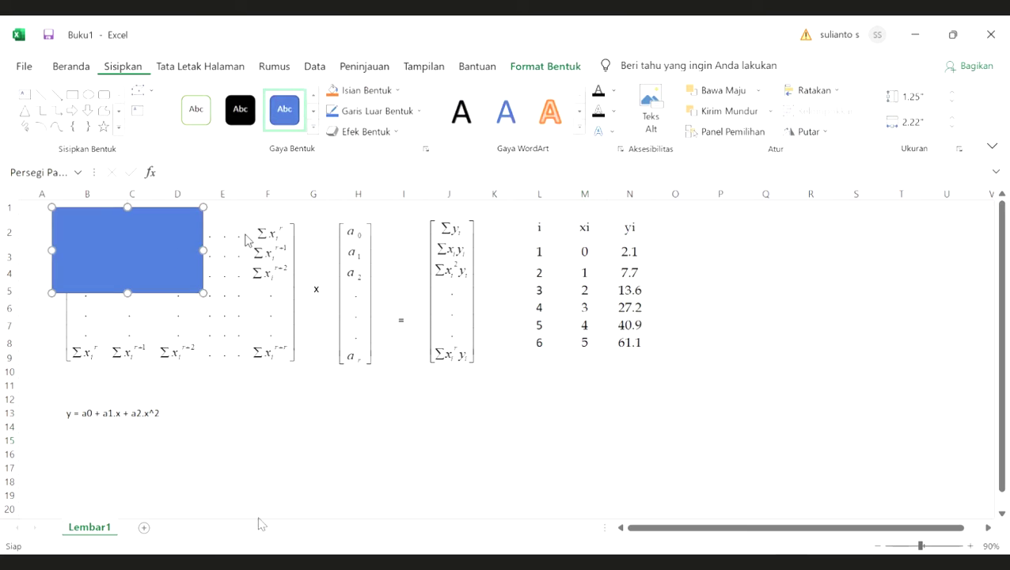
# Format the rectangle over the matrix with no fill.
pyautogui.rightClick(172, 226)
pyautogui.click(253, 542)
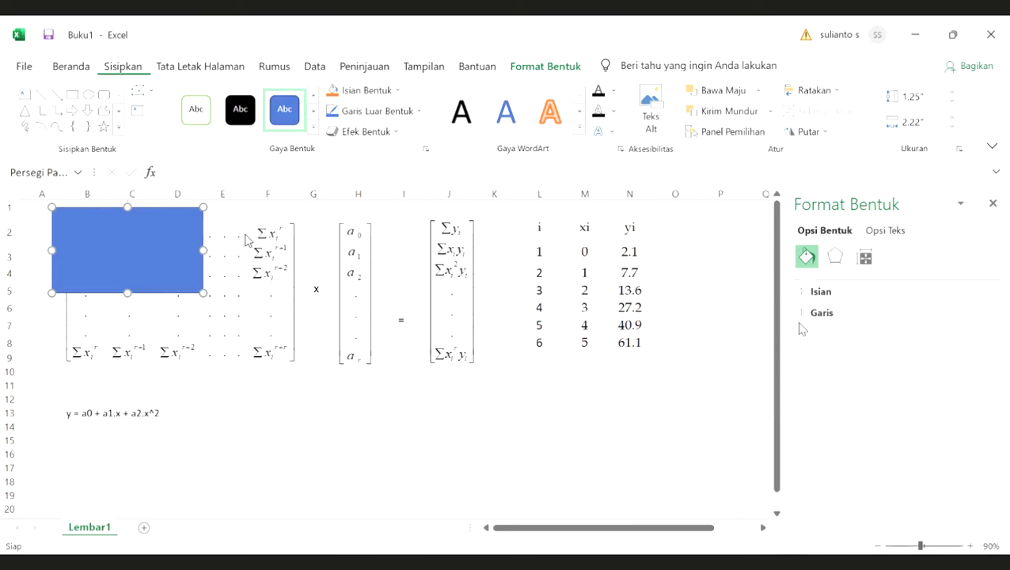
pyautogui.click(824, 292)
pyautogui.click(855, 316)
pyautogui.click(494, 400)
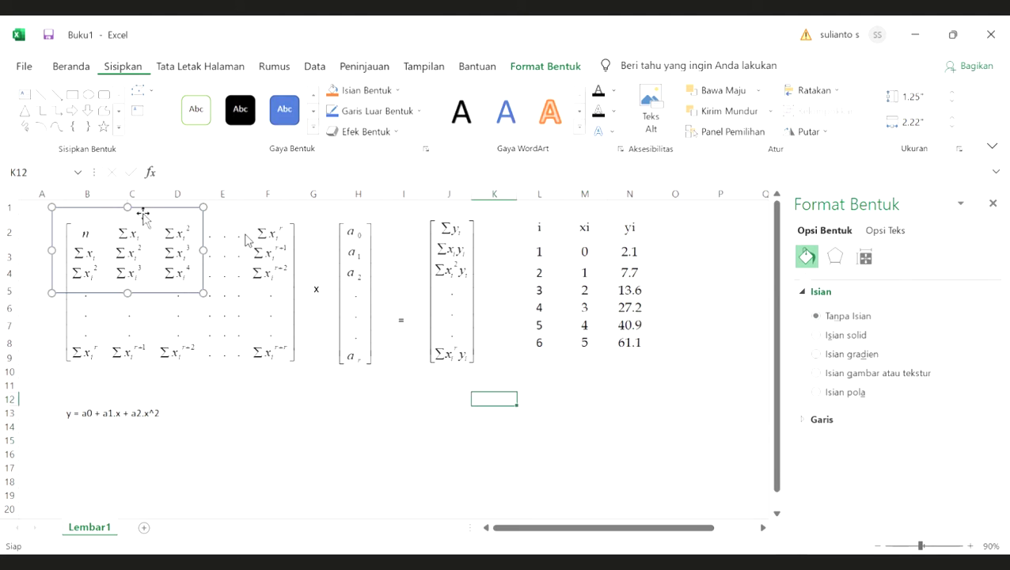
# Shrink the rectangle from its left and upper edges to frame the matrix's 3x3 block of terms closely.
pyautogui.click(50, 250)
pyautogui.moveTo(50, 251); pyautogui.dragTo(69, 252)
pyautogui.moveTo(136, 208); pyautogui.dragTo(137, 214)
pyautogui.click(370, 413)
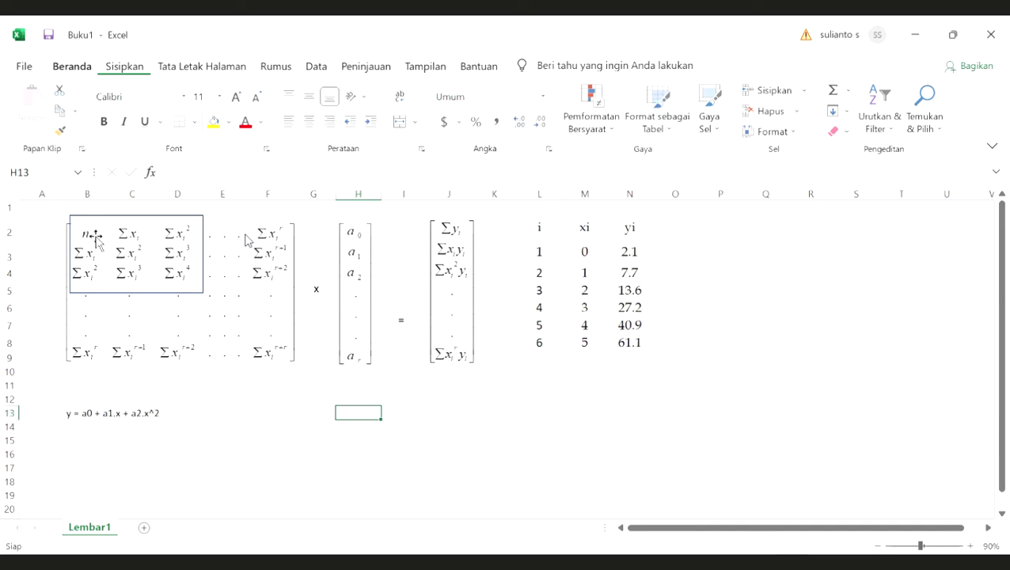
pyautogui.click(552, 336)
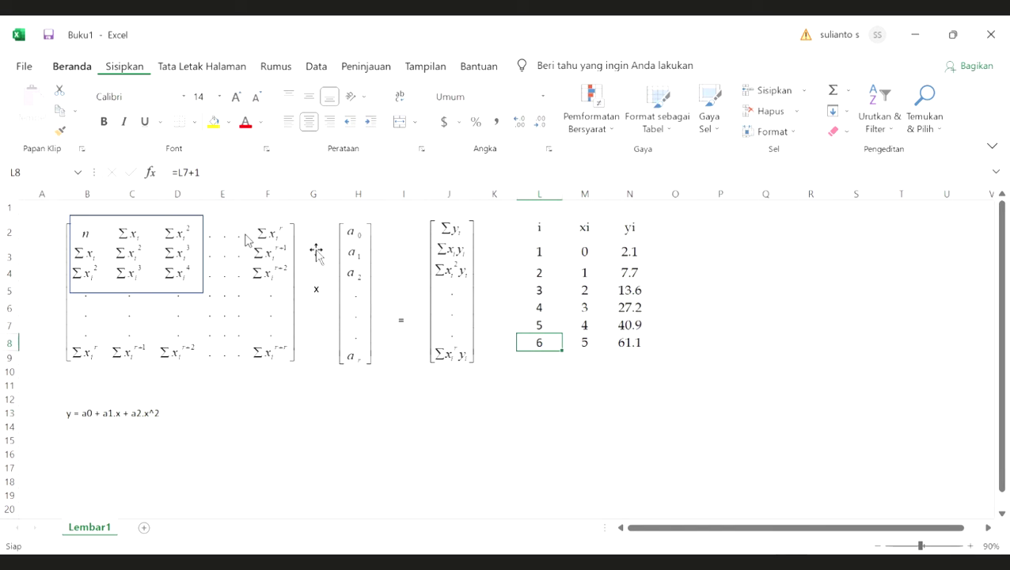
pyautogui.click(584, 229)
pyautogui.click(638, 231)
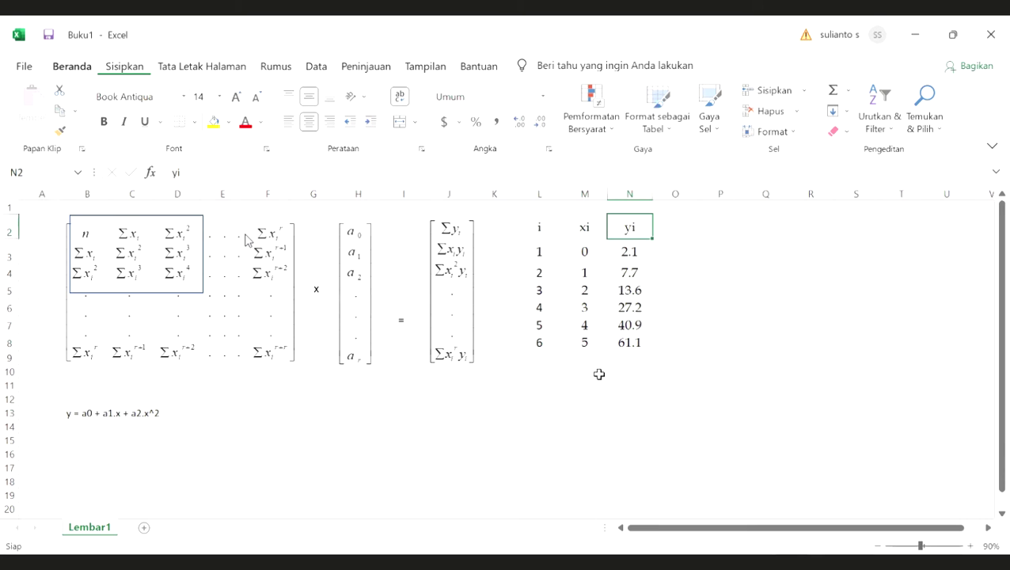
# Label the row below the data table Jumlah in L9.
pyautogui.click(532, 361)
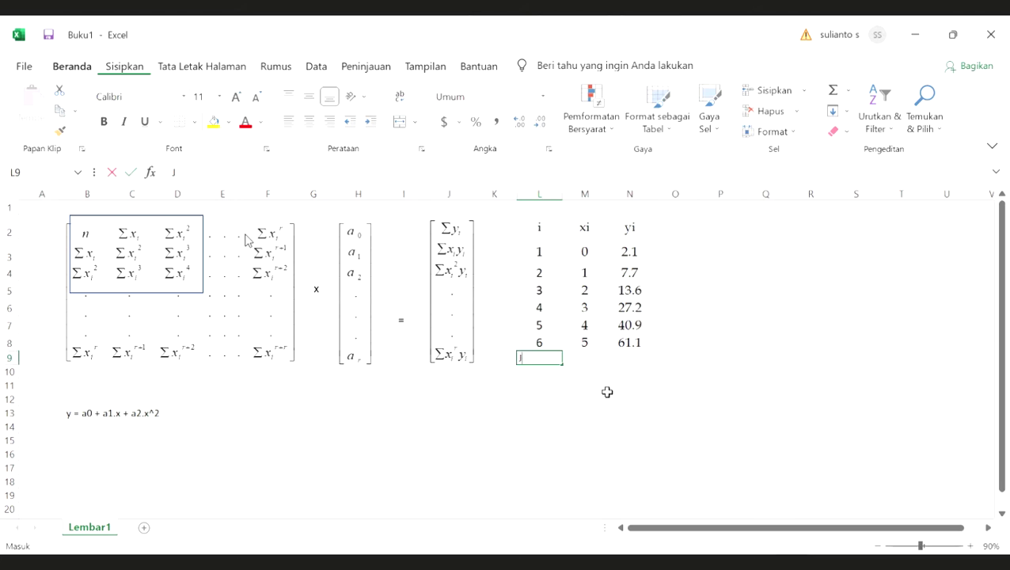
pyautogui.write('Jumlah')
pyautogui.press('Return')
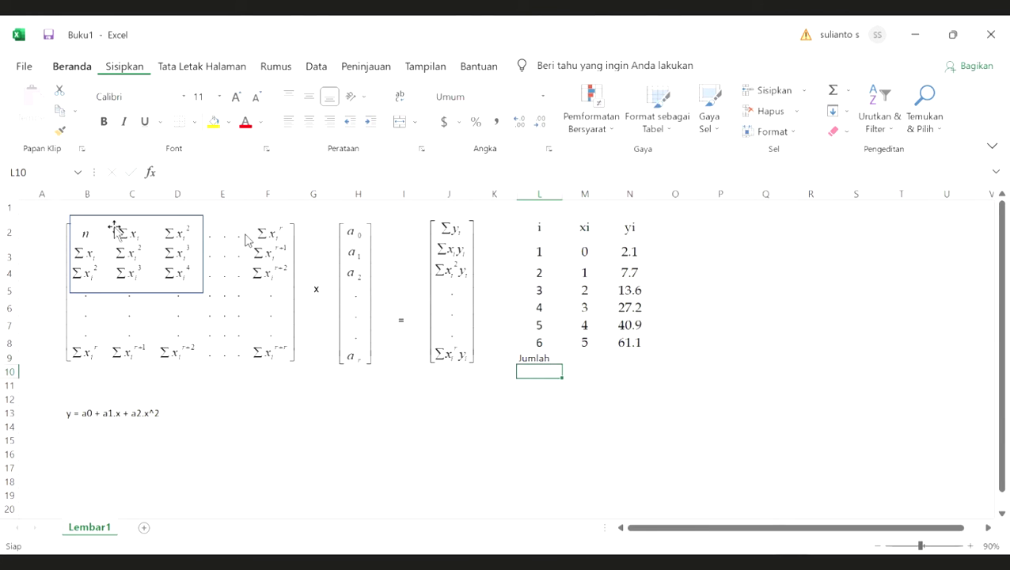
# Total the xi values in M9 with =SUM(M3:M8) and centre the cell.
pyautogui.click(586, 355)
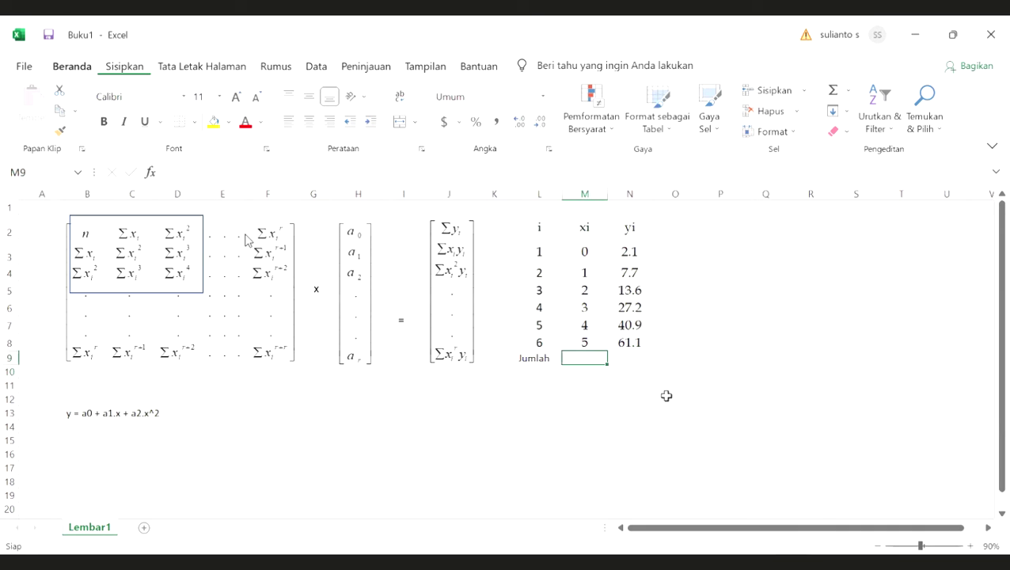
pyautogui.write('=sum(')
pyautogui.moveTo(586, 253); pyautogui.dragTo(586, 343)
pyautogui.press('Return')
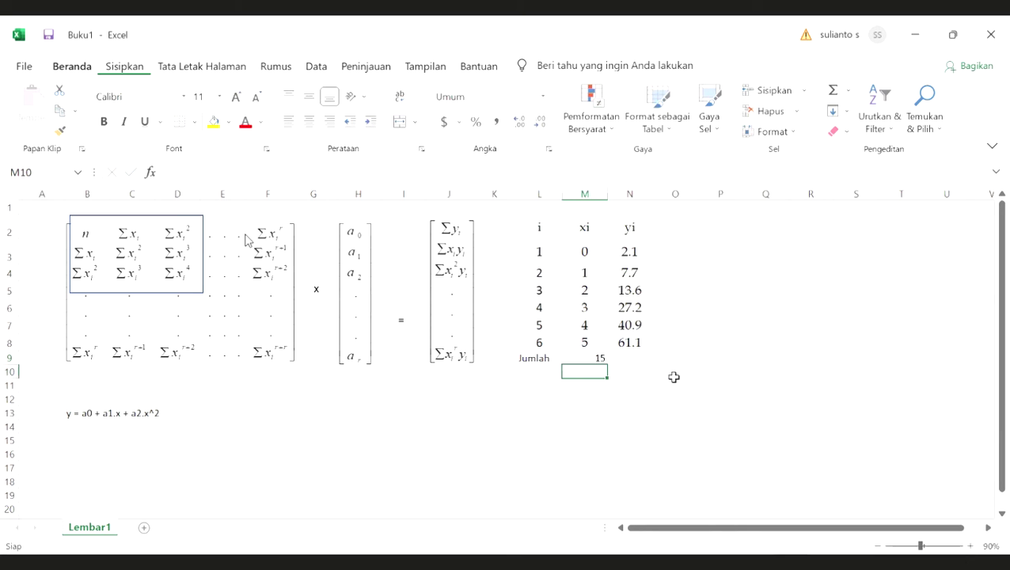
pyautogui.click(586, 361)
pyautogui.click(309, 121)
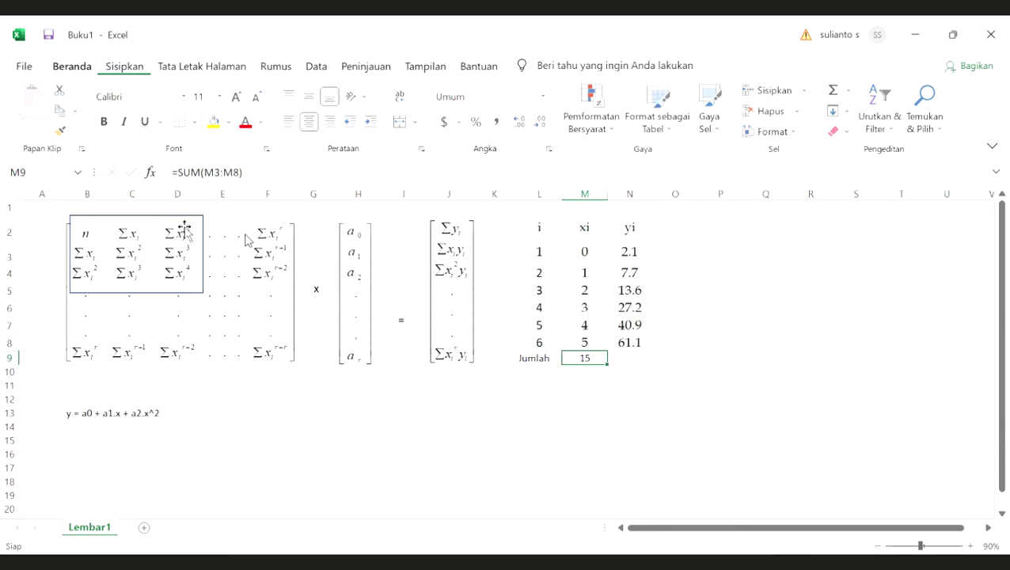
# Add an x^2 column header in O2 and square the first xi value in O3 with =M3^2.
pyautogui.click(670, 228)
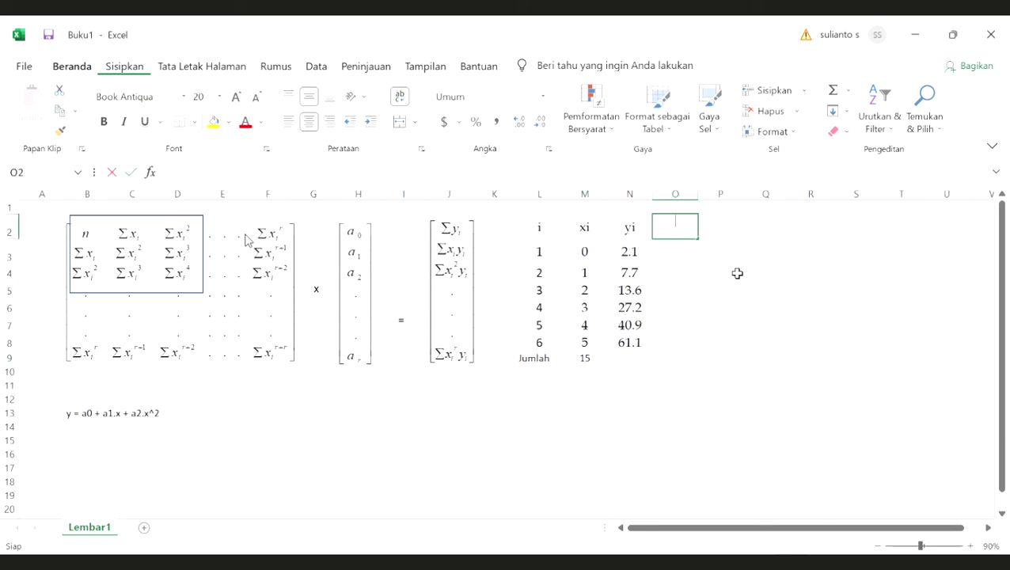
pyautogui.write('x^2')
pyautogui.press('Return')
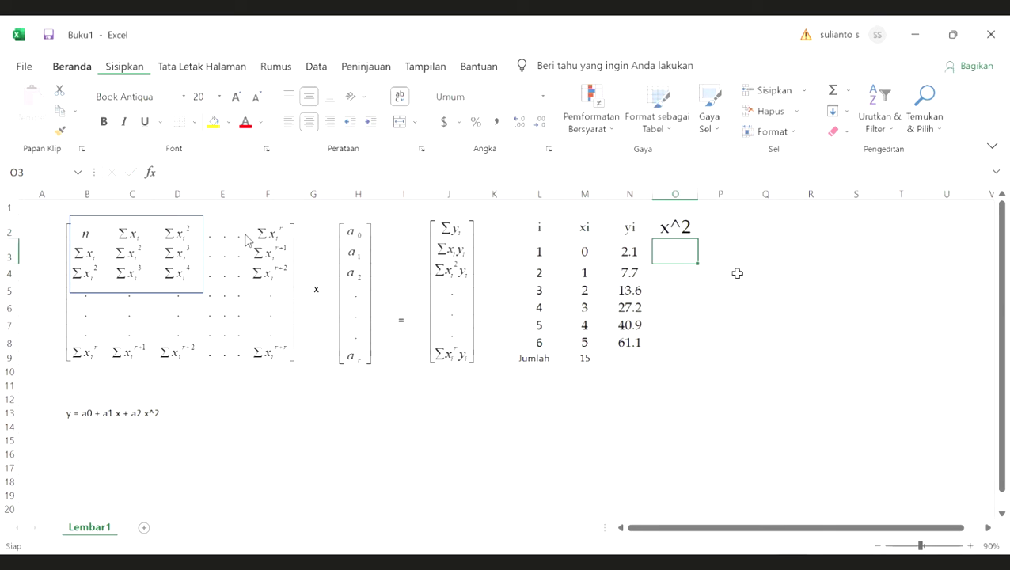
pyautogui.write('=')
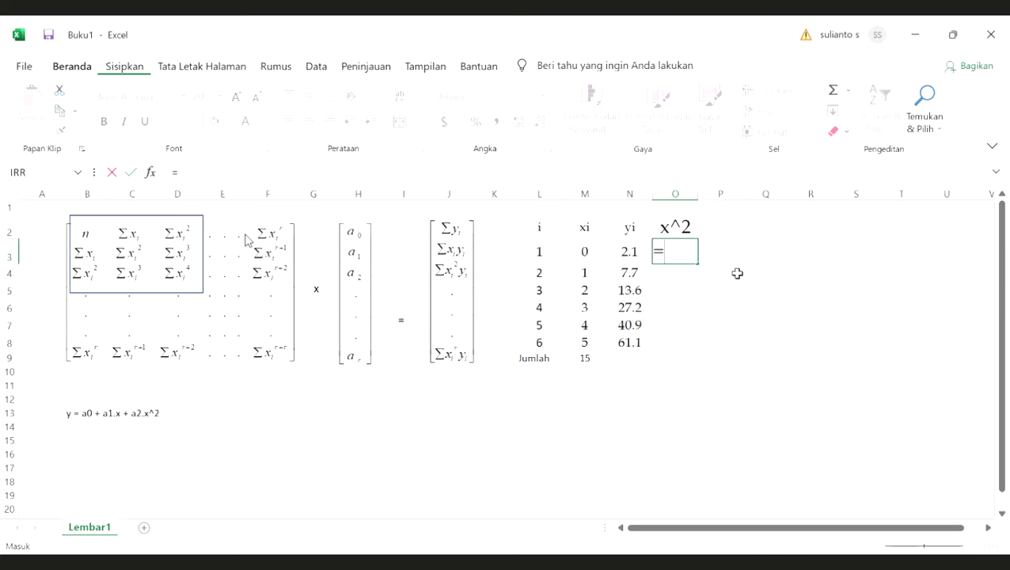
pyautogui.click(588, 247)
pyautogui.write('^2')
pyautogui.press('Return')
# Set the font size of the squared value in O3 to 12.
pyautogui.click(683, 255)
pyautogui.click(220, 95)
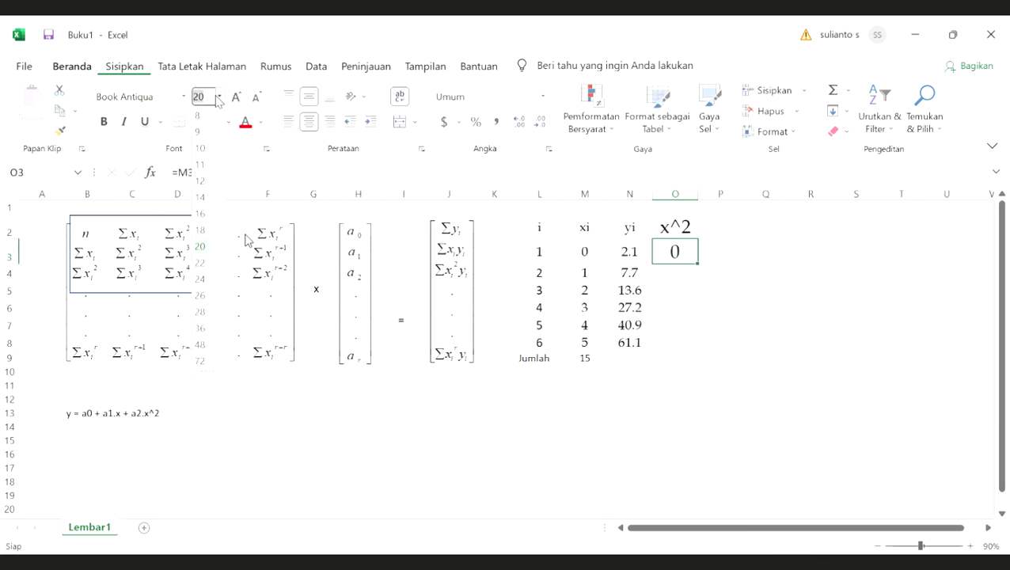
pyautogui.click(205, 185)
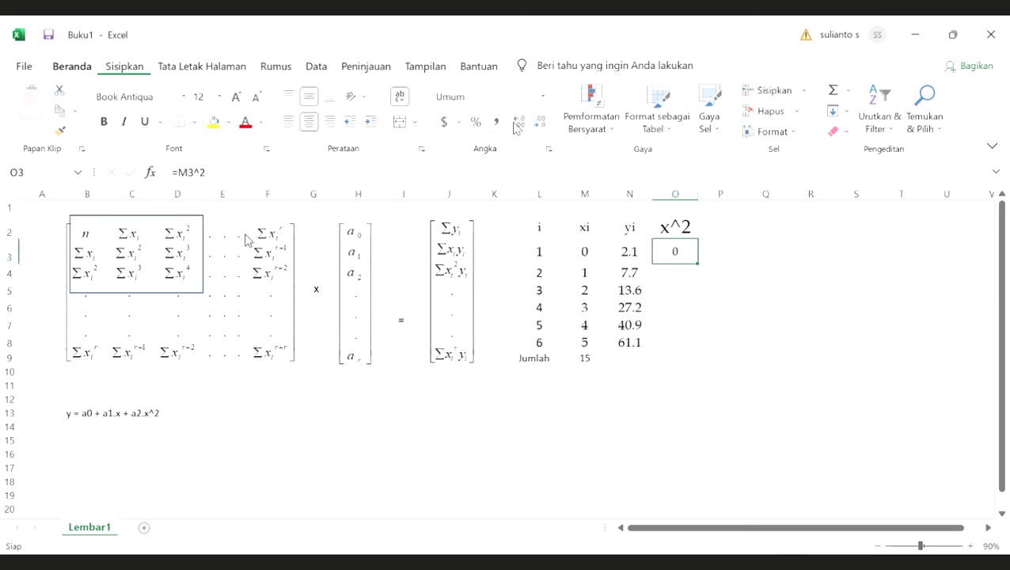
# Format the squared value in O3 to two decimals and fill the formula down to O8.
pyautogui.hotkey('ctrl', 'shift', '1')
pyautogui.moveTo(699, 267); pyautogui.dragTo(780, 355)
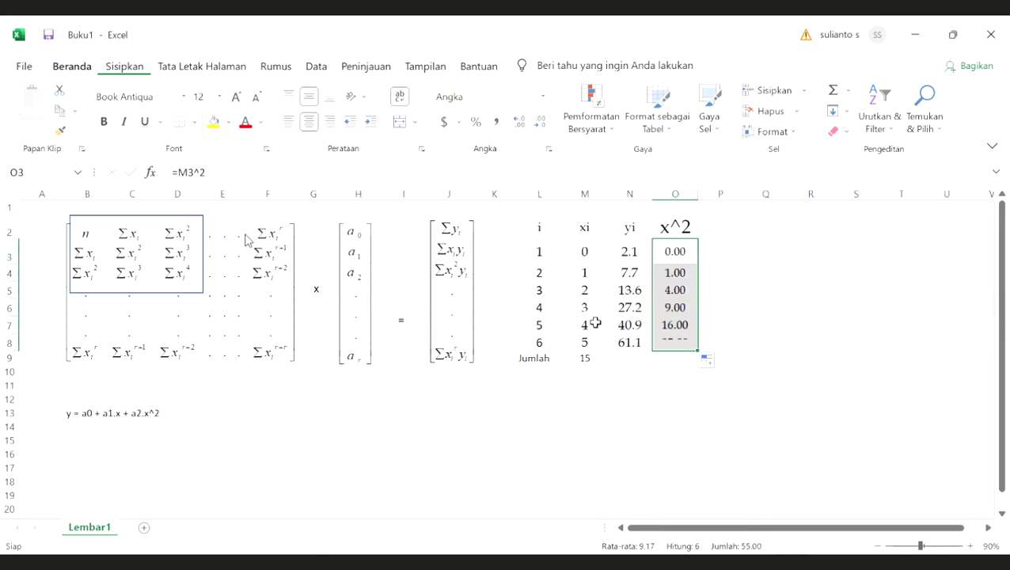
# Make the xi total in M9 bold and fill its sum formula across to O9.
pyautogui.click(567, 360)
pyautogui.click(533, 358)
pyautogui.click(585, 358)
pyautogui.hotkey('ctrl', 'b')
pyautogui.moveTo(609, 365); pyautogui.dragTo(696, 362)
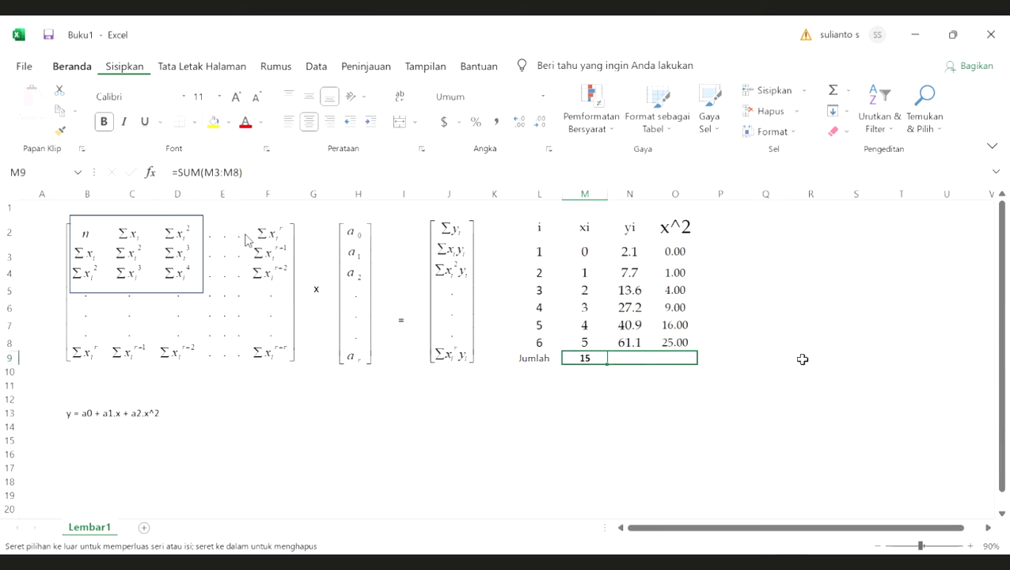
pyautogui.click(669, 359)
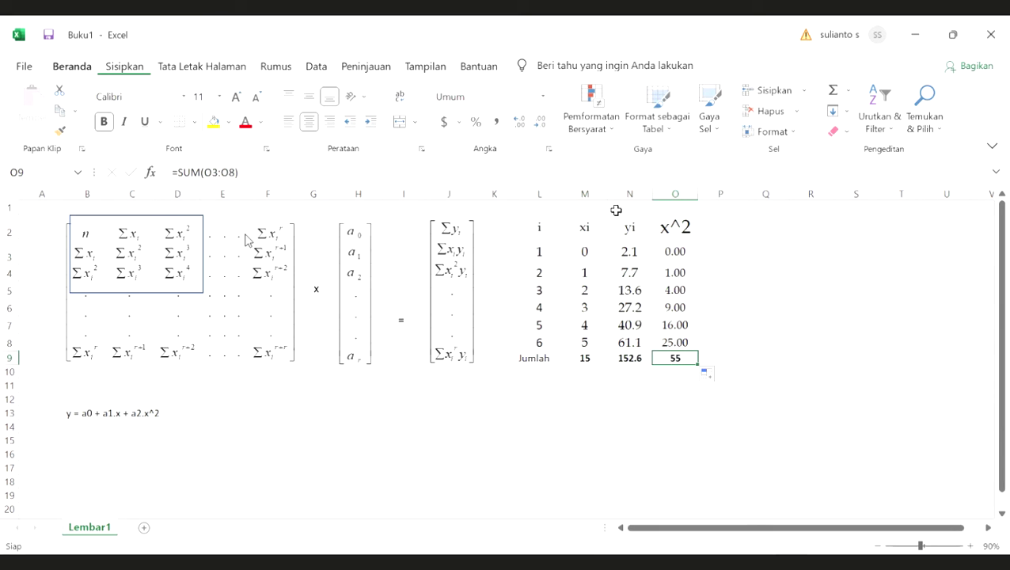
# Format the x^2 total in O9 to two decimal places.
pyautogui.click(518, 123)
pyautogui.click(519, 123)
pyautogui.click(519, 124)
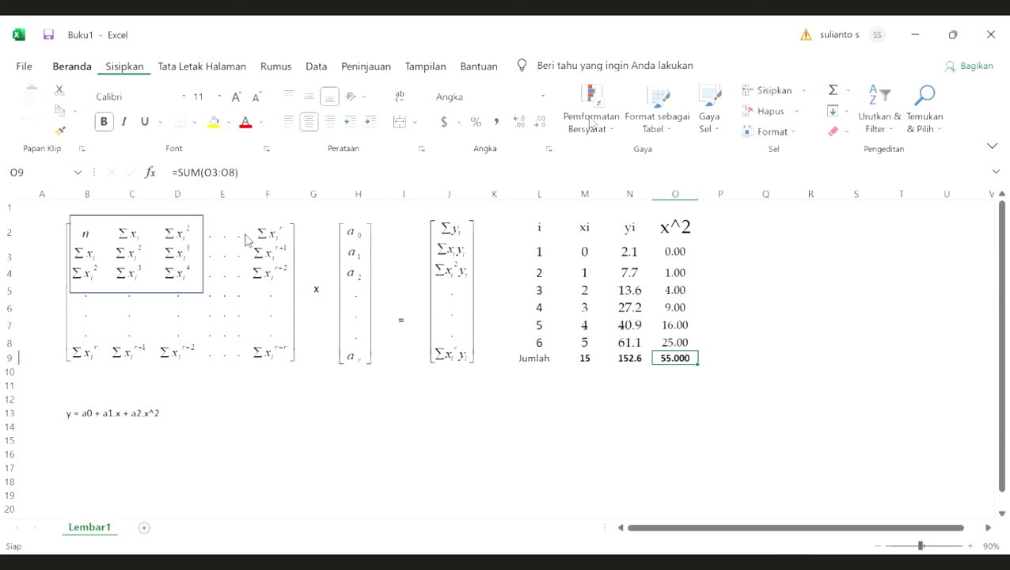
pyautogui.click(541, 120)
# Add an x^3 column header in P2.
pyautogui.press('Right')
pyautogui.press('Up')
pyautogui.press('Up')
pyautogui.press('Up')
pyautogui.press('Up')
pyautogui.press('Up')
pyautogui.press('Up')
pyautogui.press('Up')
pyautogui.write('x')
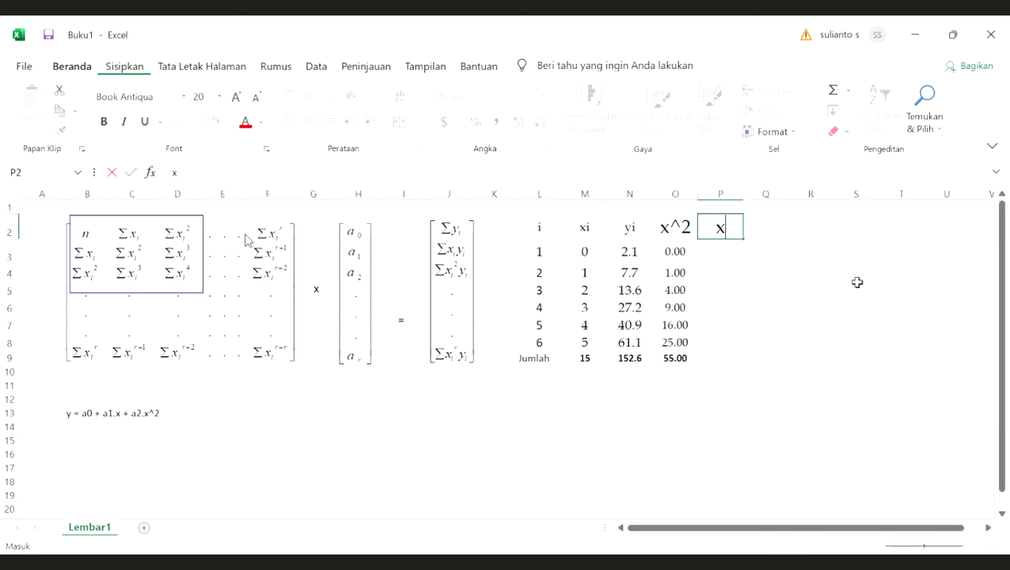
pyautogui.write('^3')
pyautogui.press('Return')
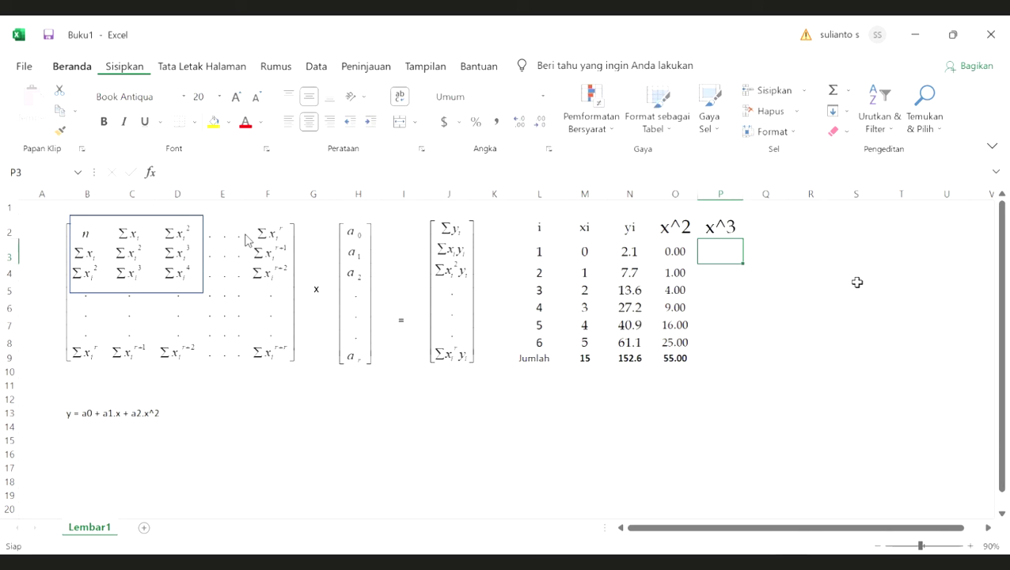
# Cube the first xi value in P3 with =M3^3.
pyautogui.write('=')
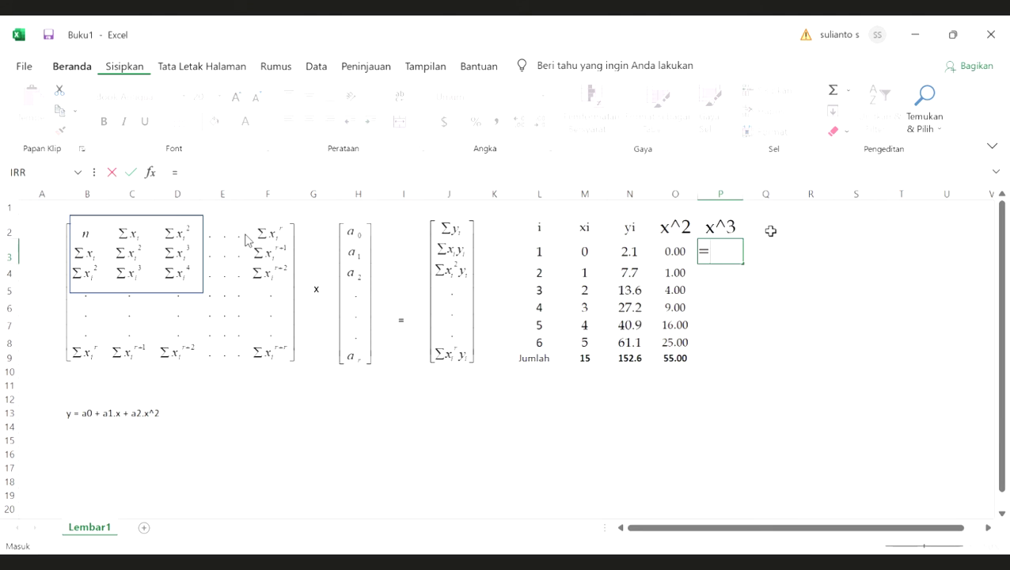
pyautogui.click(586, 252)
pyautogui.write('^3')
pyautogui.press('Return')
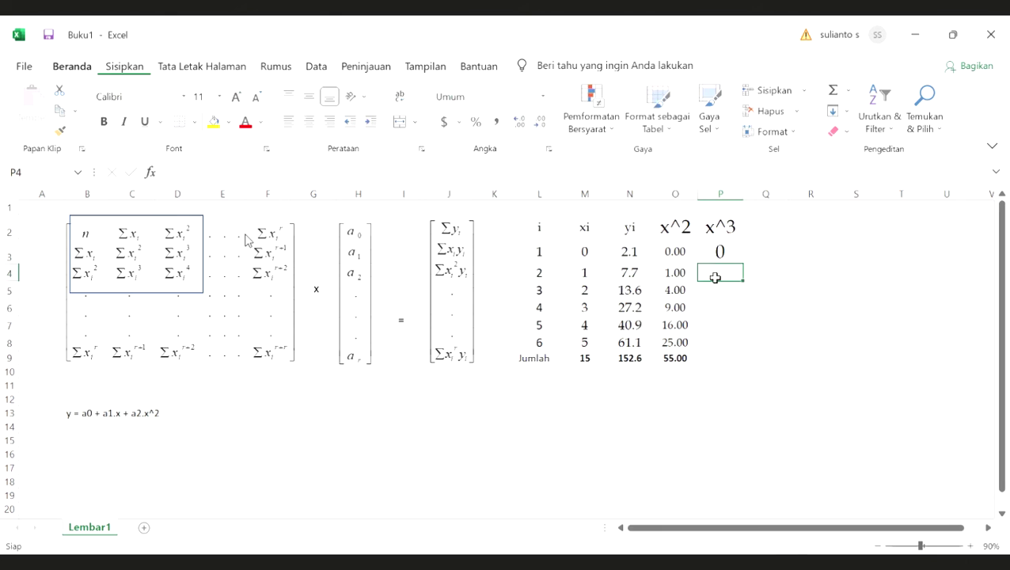
# Set the cubed value in P3 to font size 12 with two decimal places.
pyautogui.click(706, 254)
pyautogui.click(200, 96)
pyautogui.write('12')
pyautogui.press('Return')
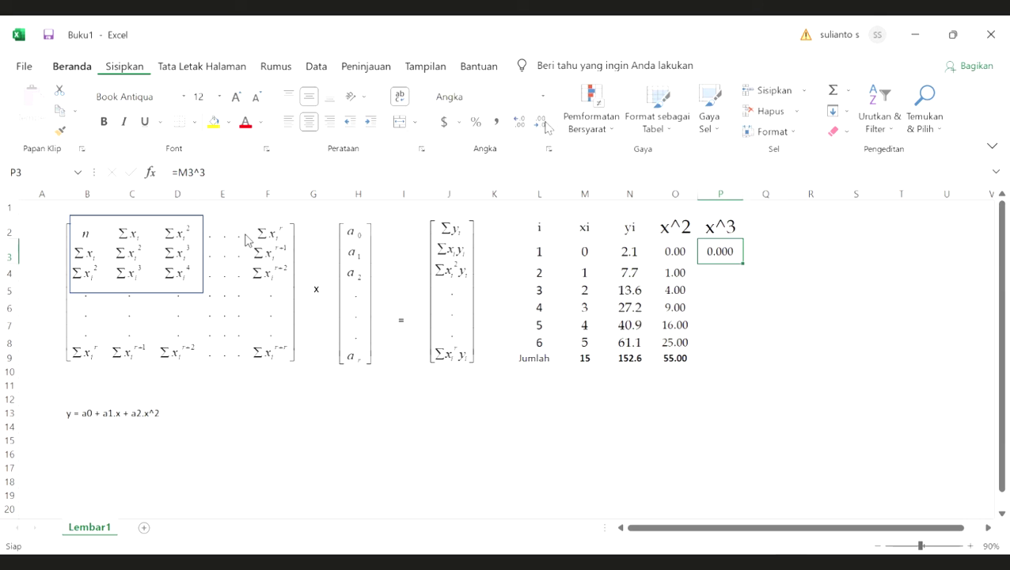
pyautogui.click(542, 123)
# Fill the cube formula down to P8 and extend the Jumlah total from O9 into P9.
pyautogui.moveTo(747, 266); pyautogui.dragTo(749, 381)
pyautogui.click(675, 358)
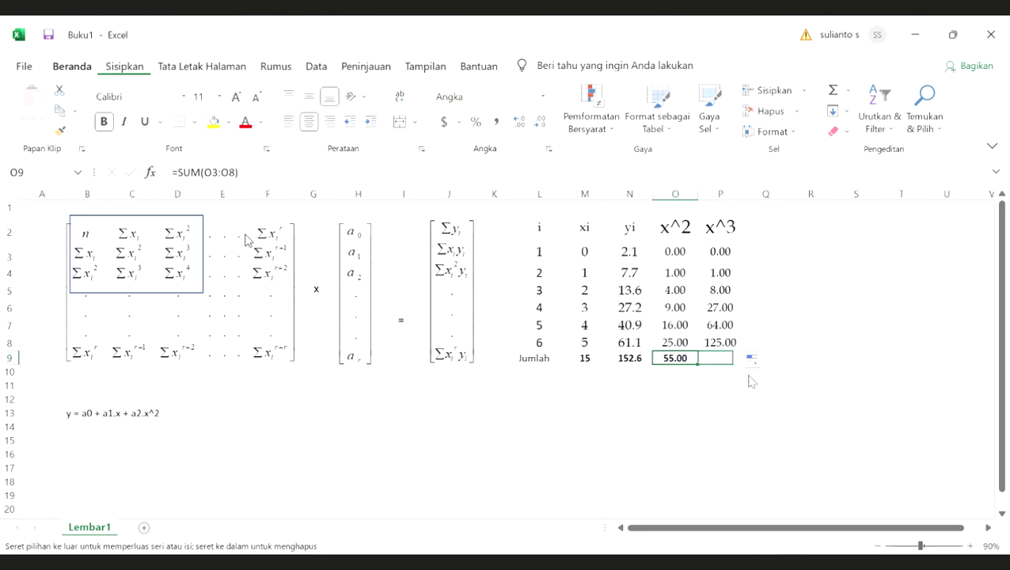
pyautogui.click(828, 349)
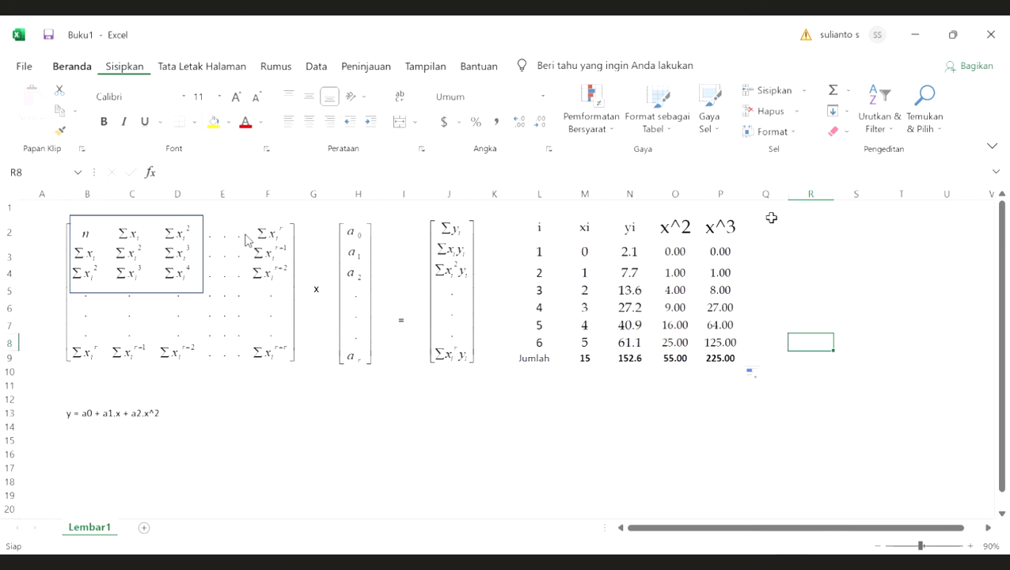
# Add an x^4 column header in Q2.
pyautogui.press('Up')
pyautogui.press('Up')
pyautogui.press('Up')
pyautogui.press('Up')
pyautogui.press('Up')
pyautogui.press('Up')
pyautogui.press('Left')
pyautogui.write('x^4')
pyautogui.press('Return')
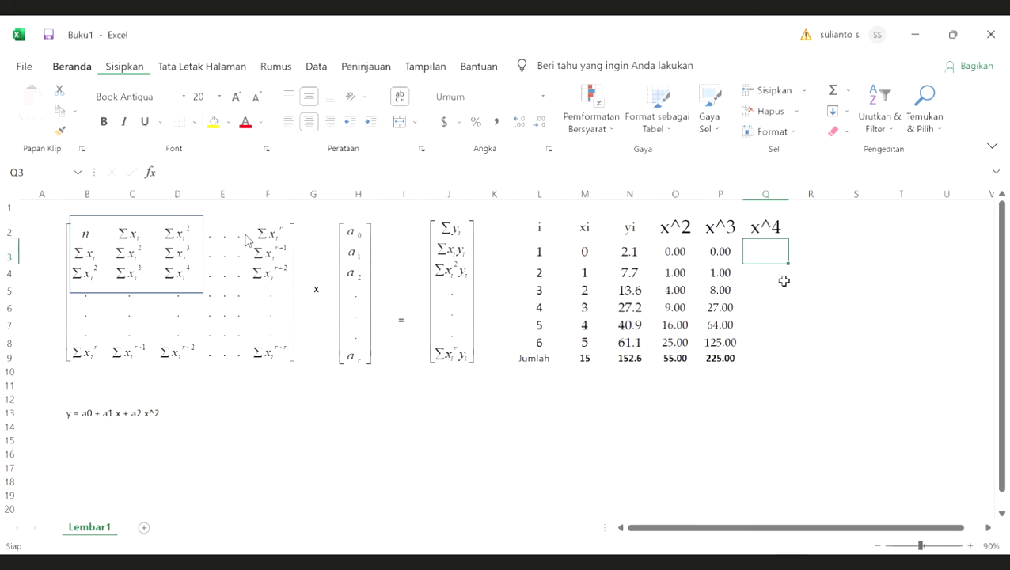
# Raise the first xi value to the fourth power in Q3 with =M3^4.
pyautogui.write('=')
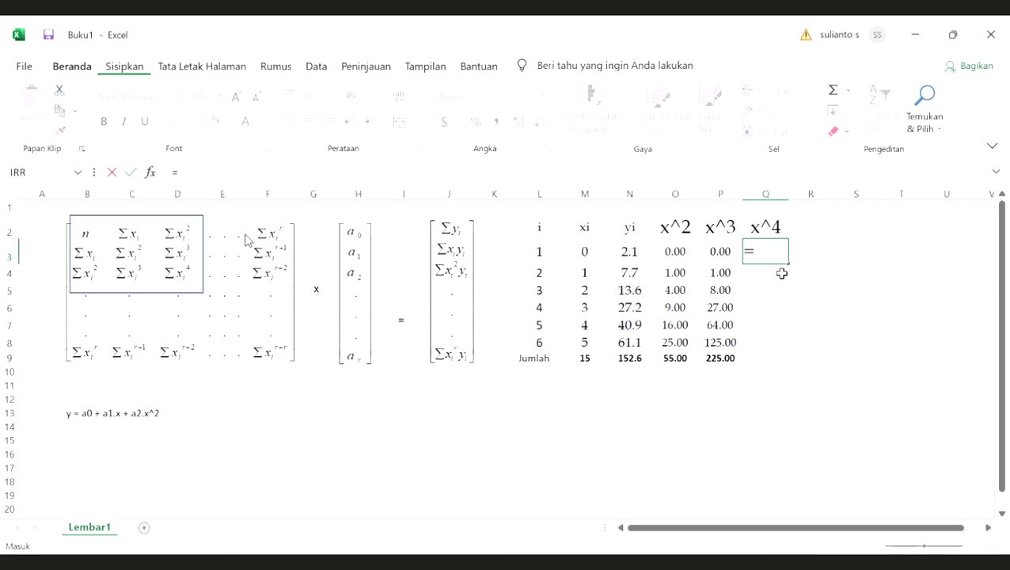
pyautogui.click(593, 253)
pyautogui.write('^4')
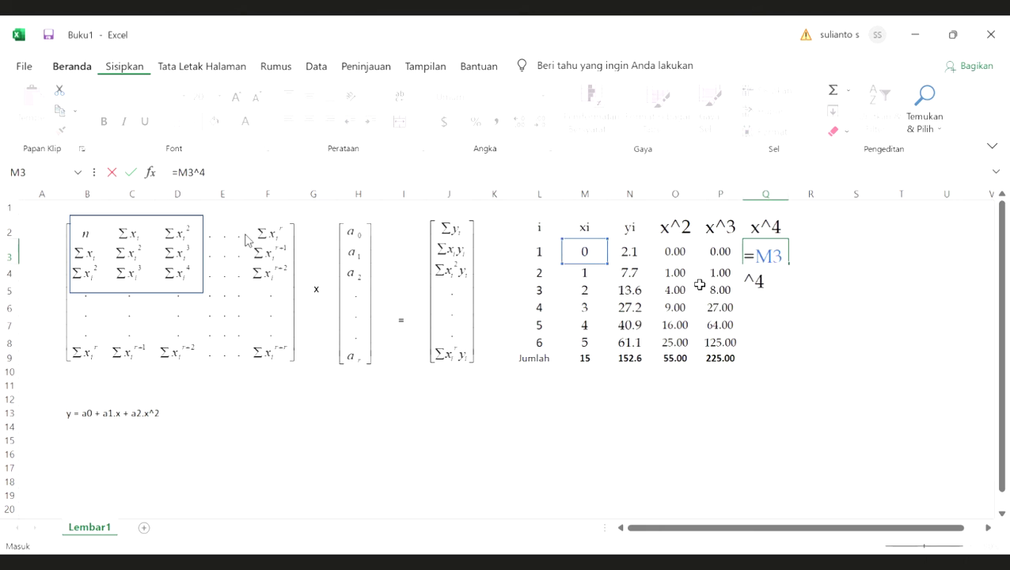
pyautogui.press('Return')
# Set the fourth-power value in Q3 to font size 12 with two decimal places.
pyautogui.click(766, 247)
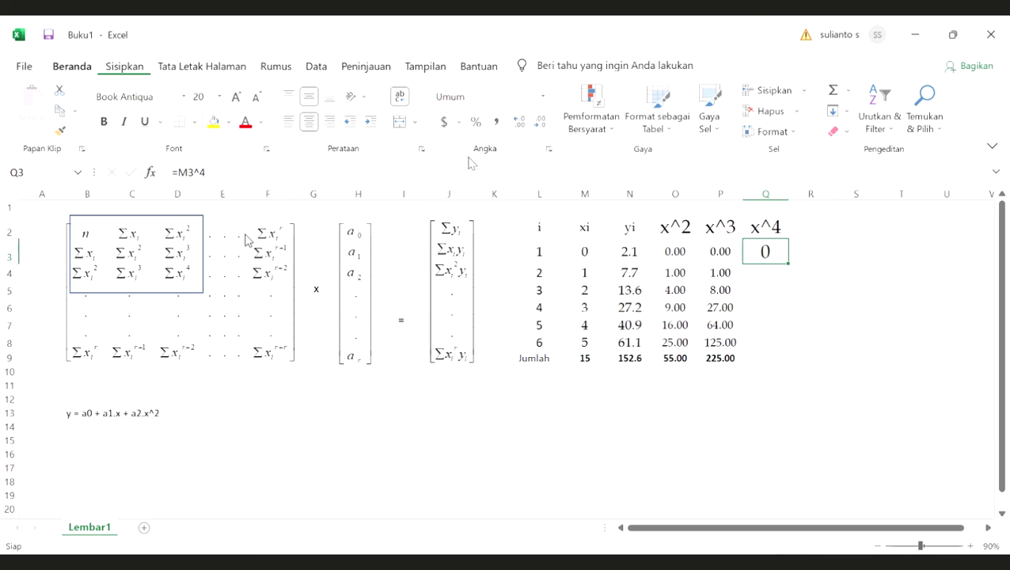
pyautogui.click(220, 97)
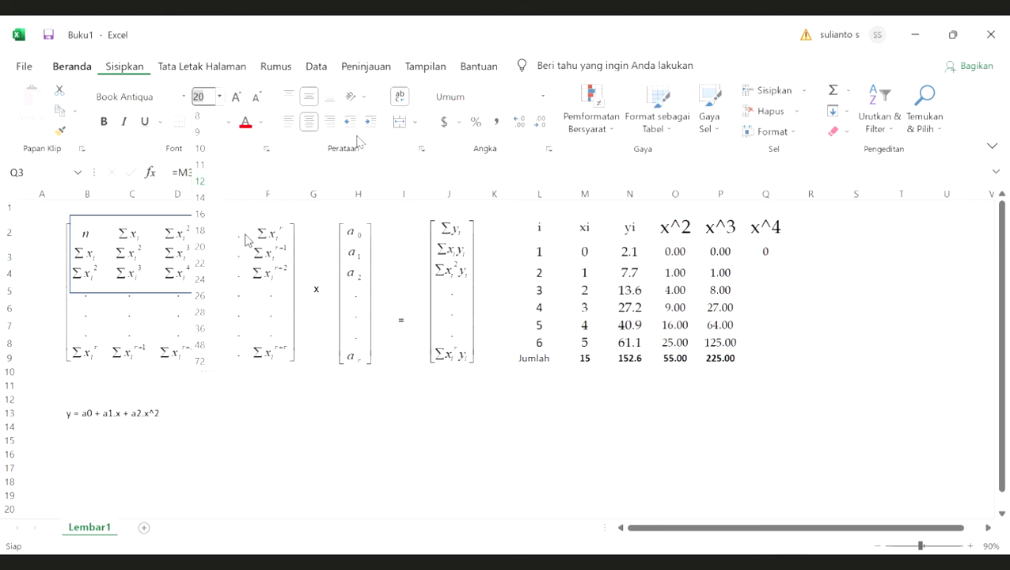
pyautogui.press('Escape')
pyautogui.click(521, 123)
pyautogui.click(521, 123)
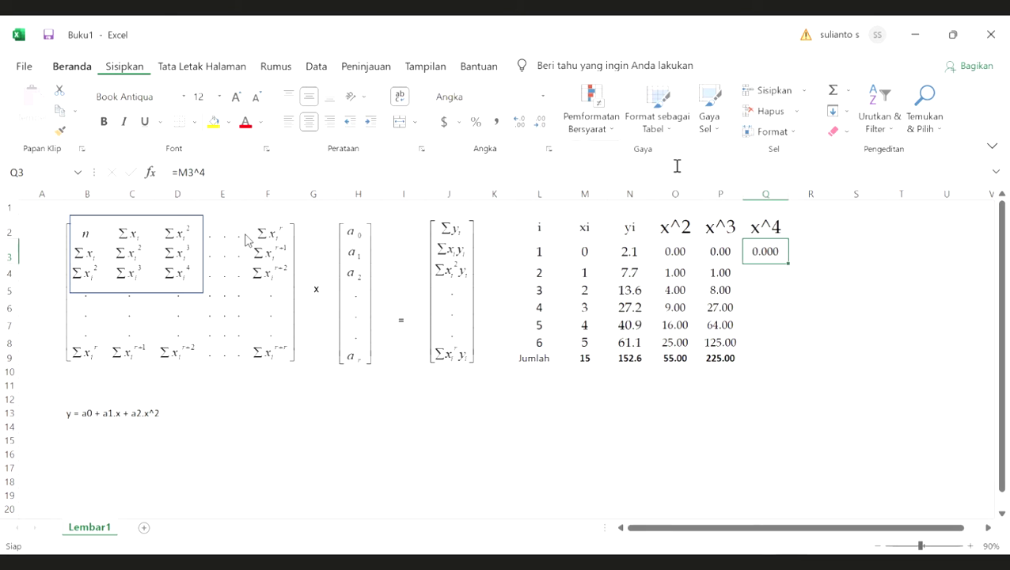
pyautogui.click(539, 127)
# Fill the fourth-power formula down to Q8 and extend the Jumlah total from P9 into Q9.
pyautogui.moveTo(788, 262); pyautogui.dragTo(785, 373)
pyautogui.click(728, 358)
pyautogui.click(780, 400)
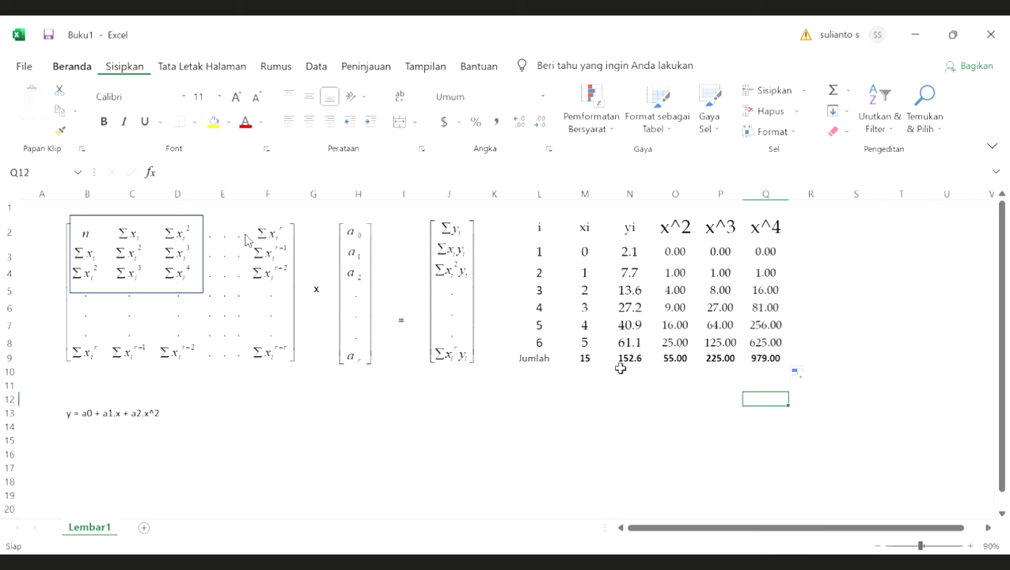
# Add the column headers x.y in R2 and x^2. y in S2.
pyautogui.click(648, 363)
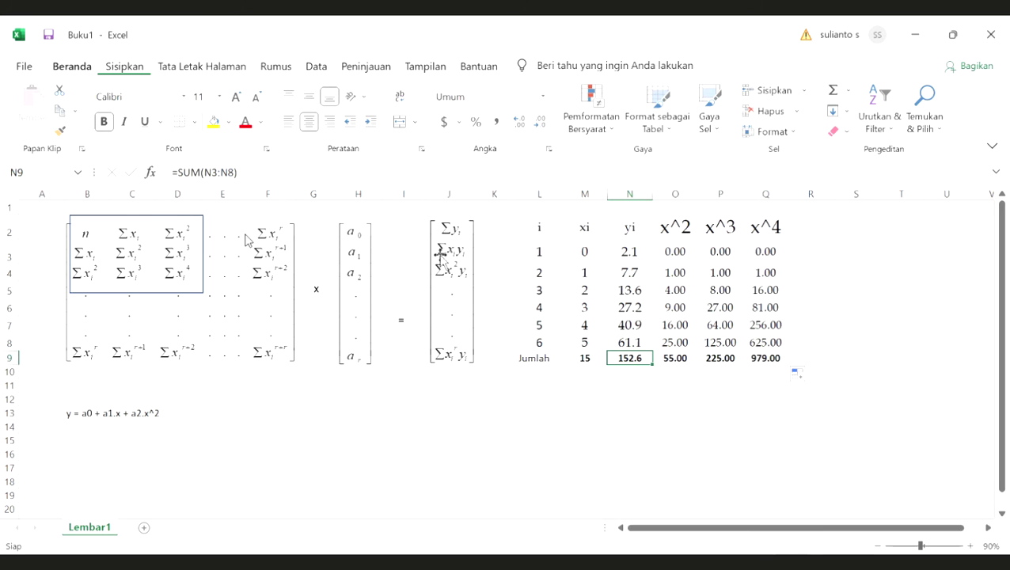
pyautogui.click(822, 228)
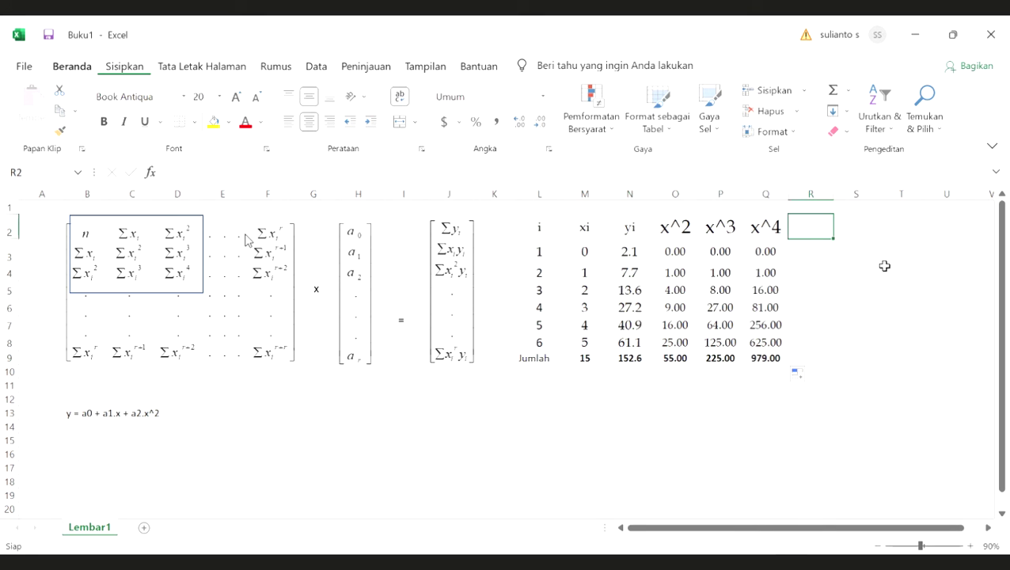
pyautogui.write('x.y')
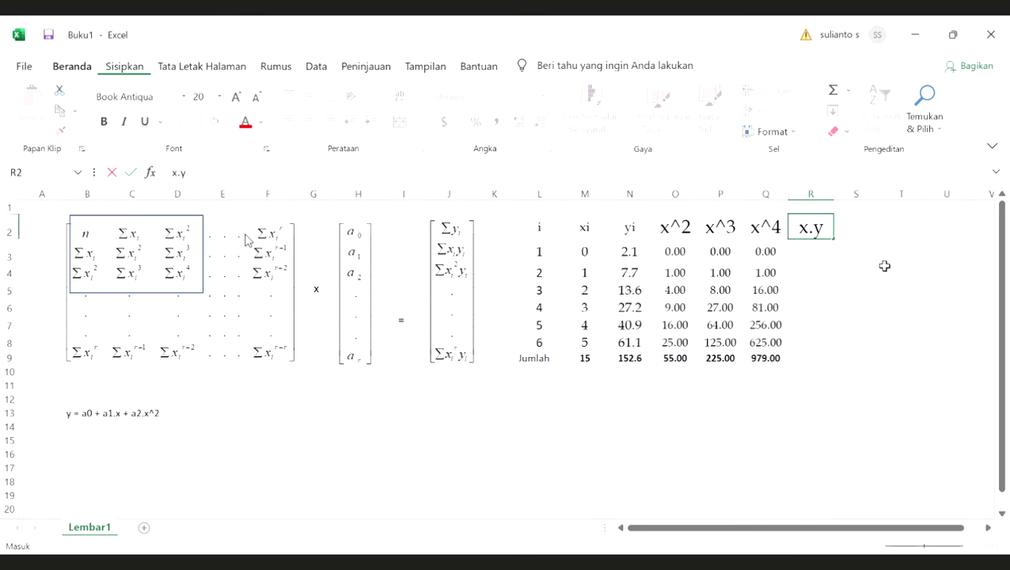
pyautogui.press('Return')
pyautogui.click(851, 227)
pyautogui.write('x^2. y')
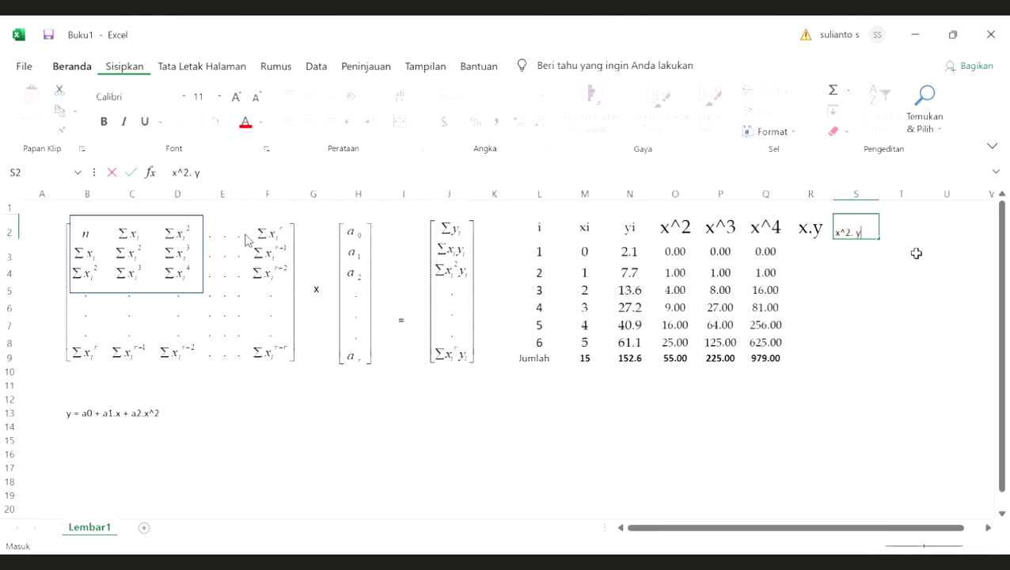
pyautogui.press('Return')
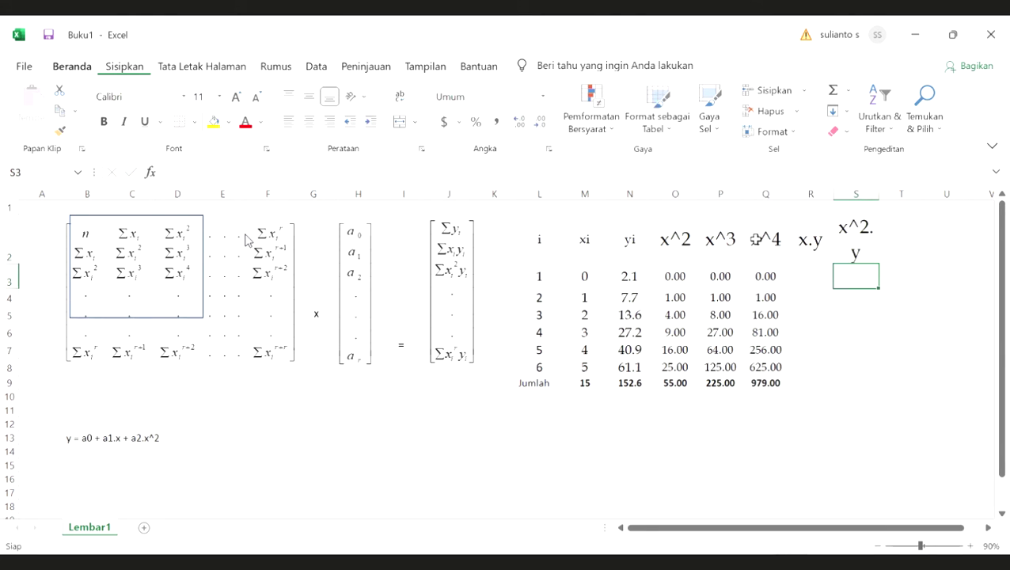
# Set the font size of the column headers in O2:S2 to 14.
pyautogui.moveTo(656, 242); pyautogui.dragTo(854, 238)
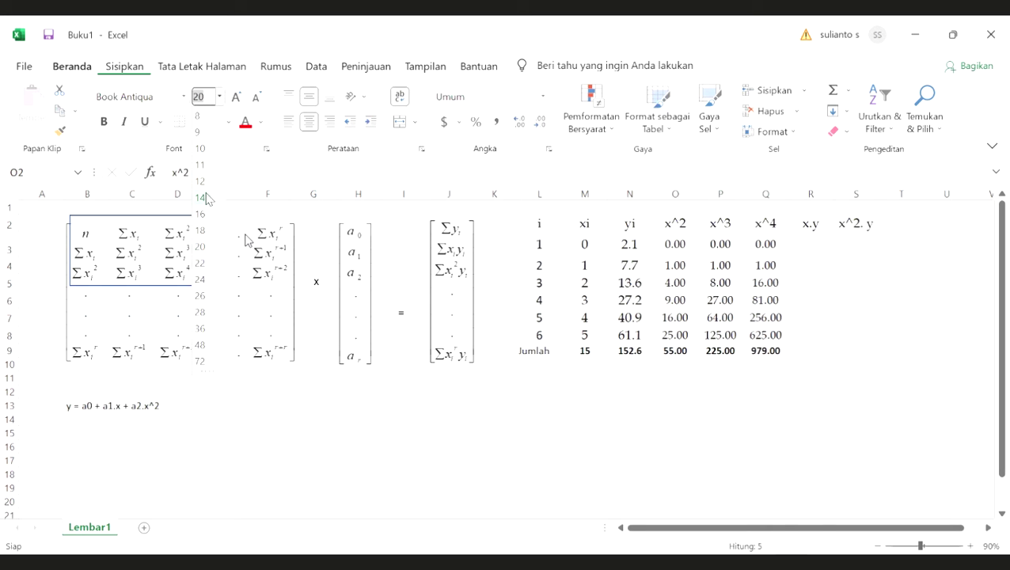
pyautogui.click(948, 344)
# Multiply the first xi and yi values in R3 with =M3*N3.
pyautogui.click(810, 245)
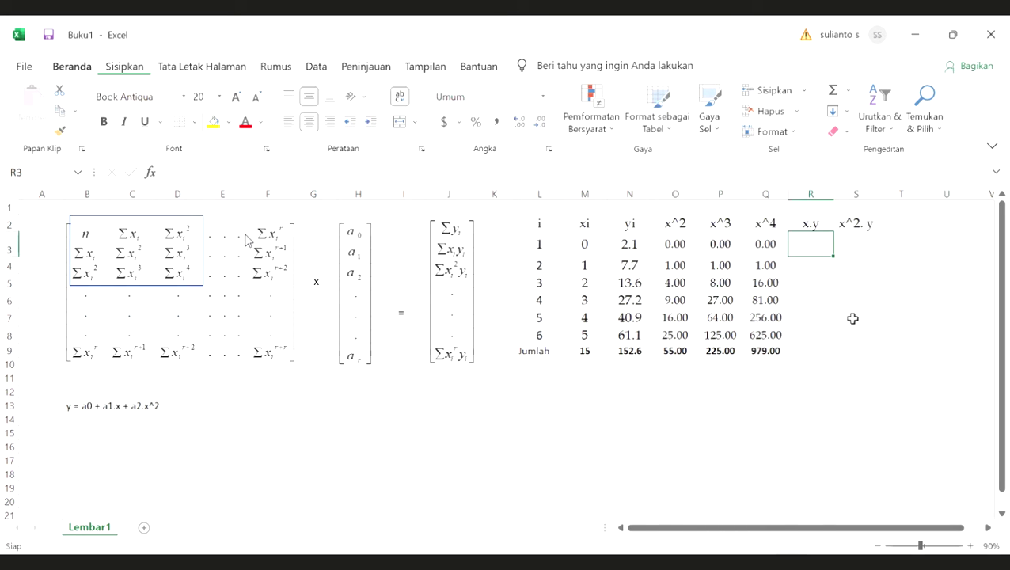
pyautogui.write('=')
pyautogui.click(597, 247)
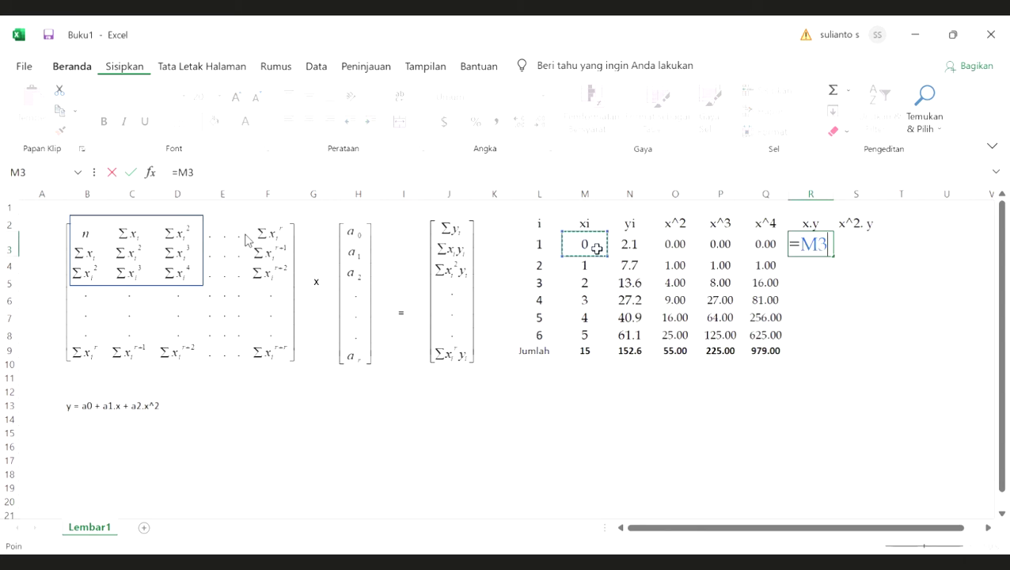
pyautogui.write('*')
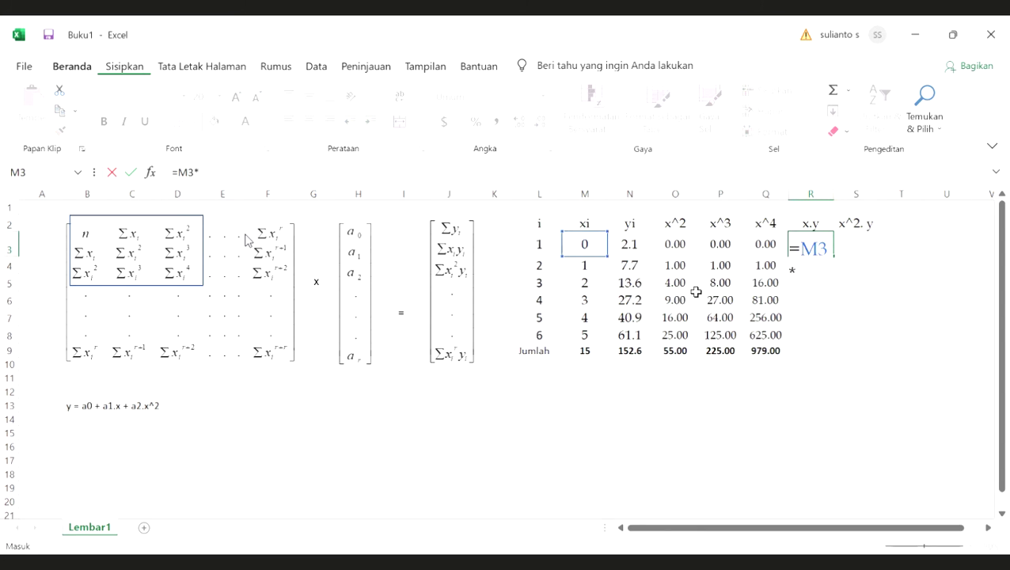
pyautogui.click(634, 245)
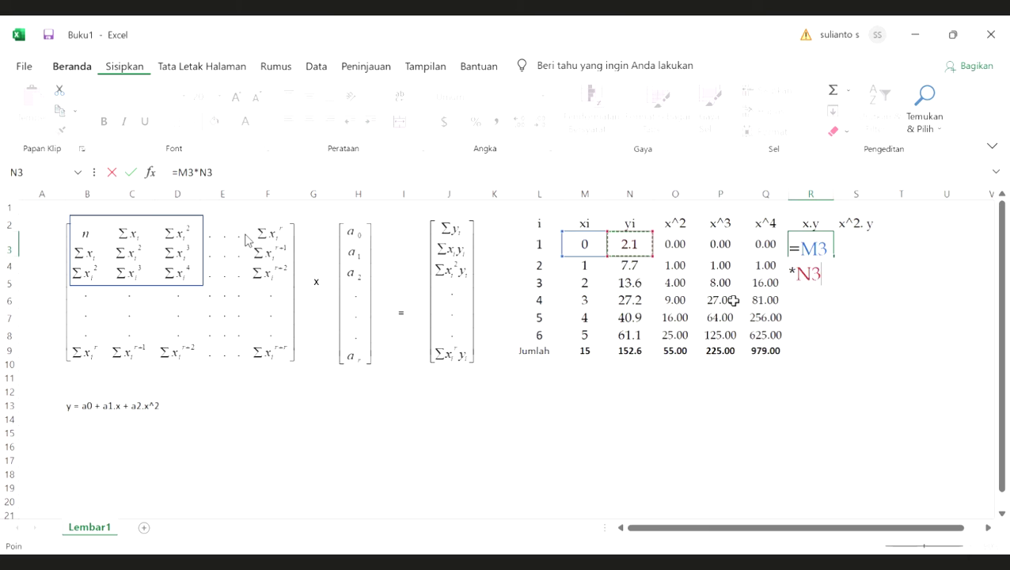
pyautogui.press('Return')
# Multiply the squared first xi value by its yi value in S3 with =M3^2*N3.
pyautogui.click(844, 240)
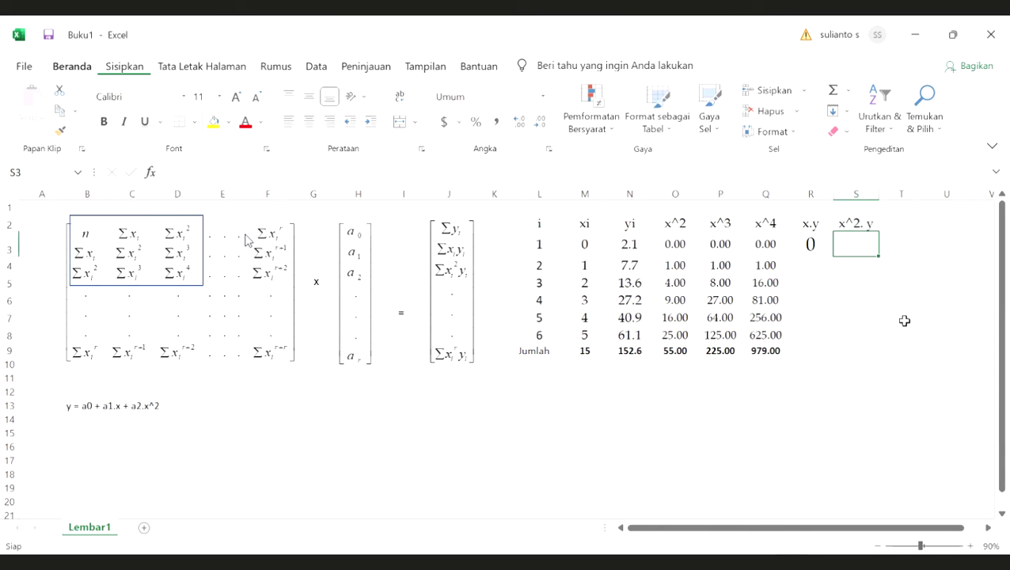
pyautogui.write('=')
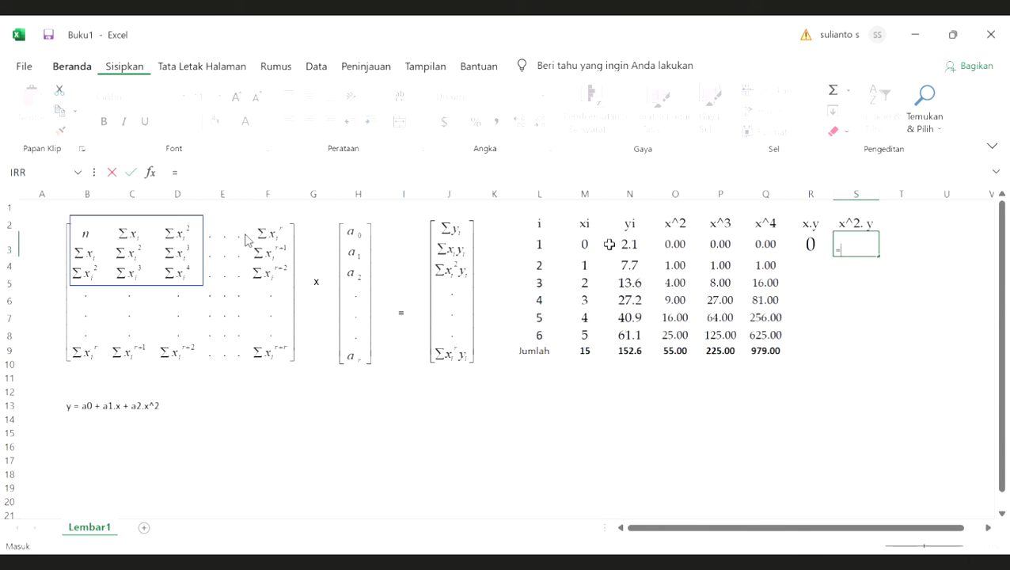
pyautogui.click(578, 245)
pyautogui.write('%')
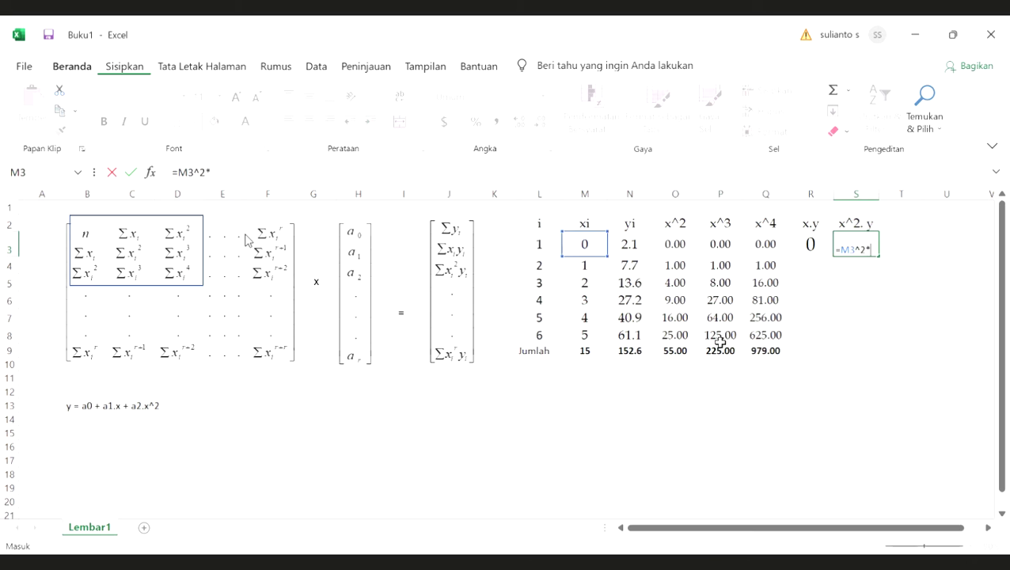
pyautogui.write('2*')
pyautogui.click(631, 239)
pyautogui.press('Return')
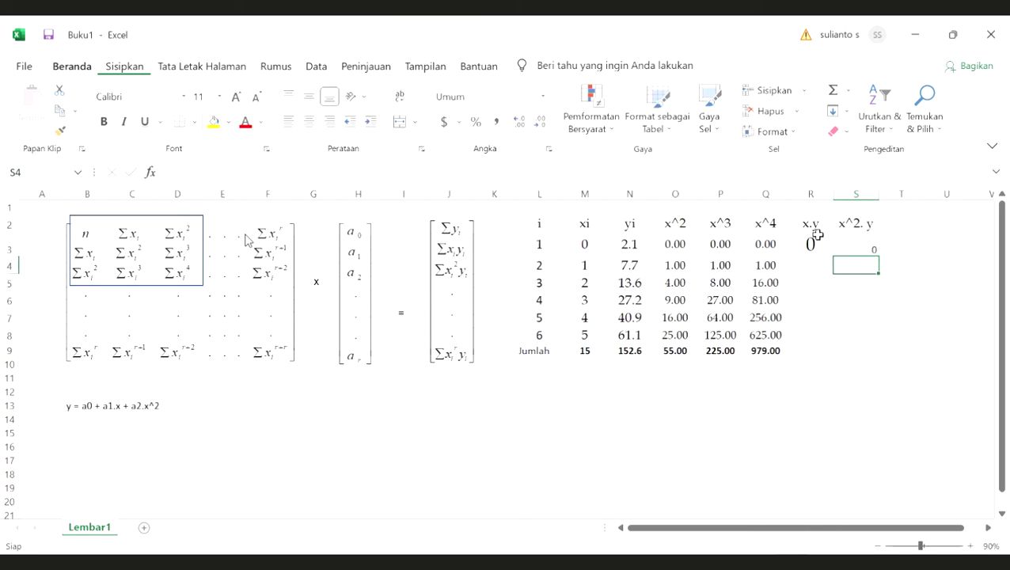
# Set the font size of the product values in R3:S3 to 14.
pyautogui.moveTo(811, 244); pyautogui.dragTo(855, 246)
pyautogui.click(220, 97)
pyautogui.click(202, 196)
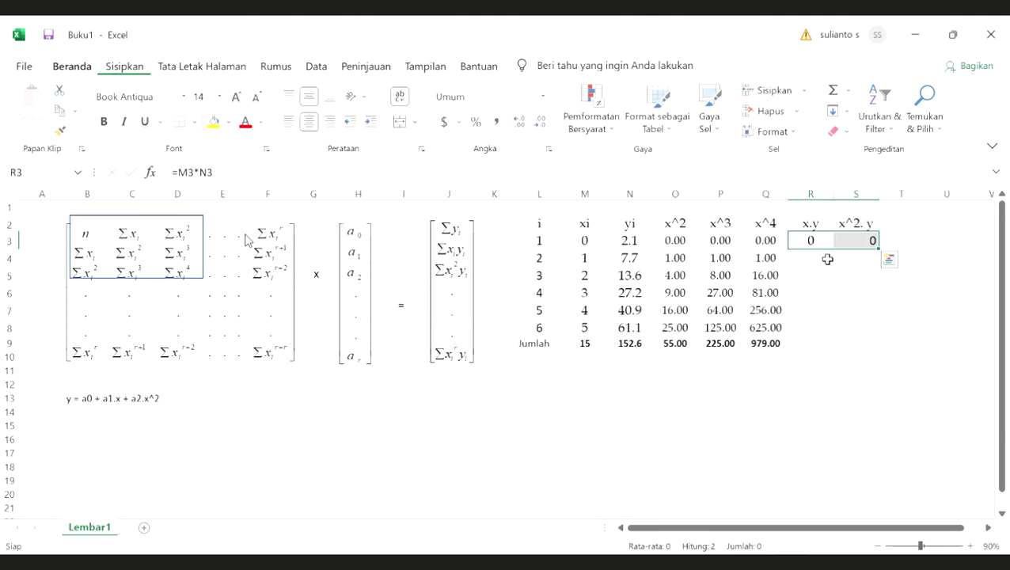
# Format R3:S3 to two decimal places and fill both product formulas down to row 8.
pyautogui.click(520, 123)
pyautogui.click(519, 123)
pyautogui.moveTo(881, 248); pyautogui.dragTo(887, 331)
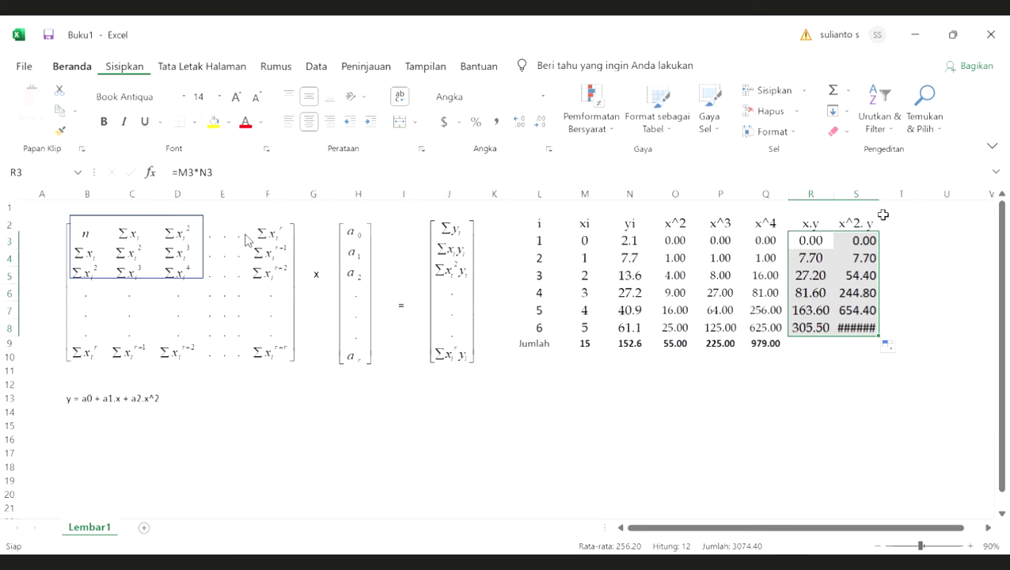
pyautogui.click(871, 239)
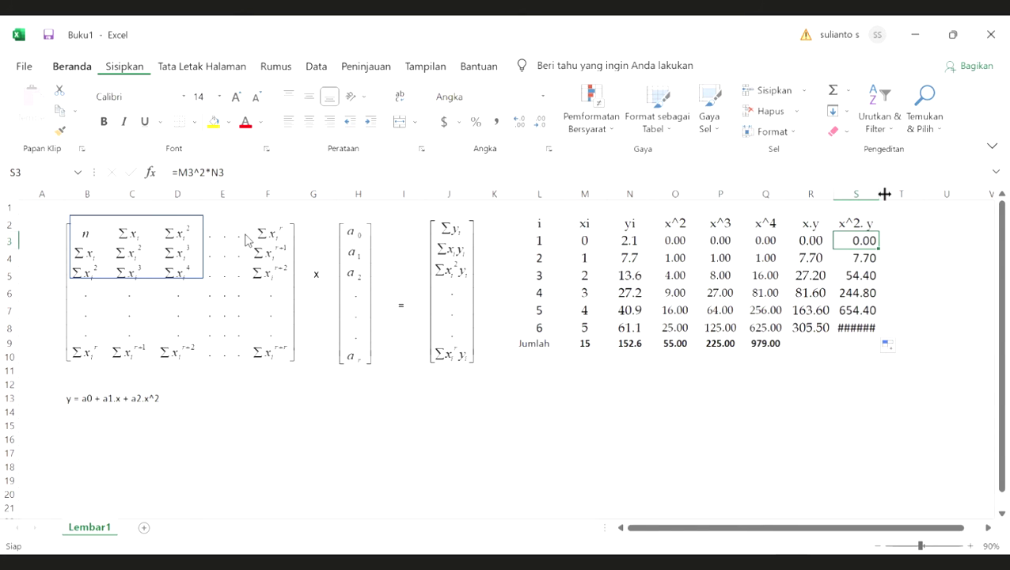
# Widen column S to fit its values and fill the Jumlah sum formula from Q9 across to S9.
pyautogui.click(766, 343)
pyautogui.moveTo(790, 351); pyautogui.dragTo(880, 358)
pyautogui.click(766, 410)
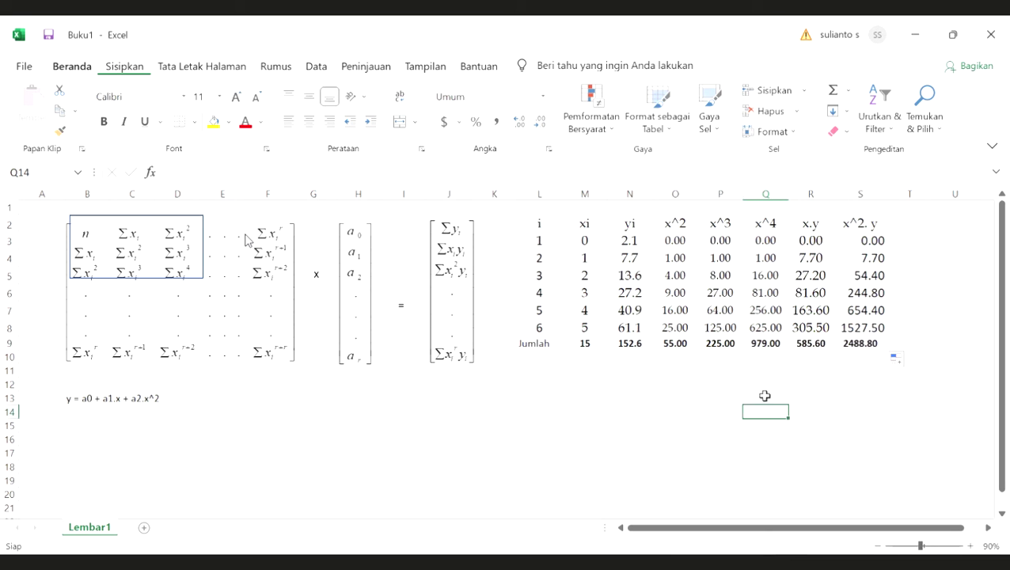
# Start the coefficient matrix in L13 by linking it to the last i value with =L8.
pyautogui.click(539, 344)
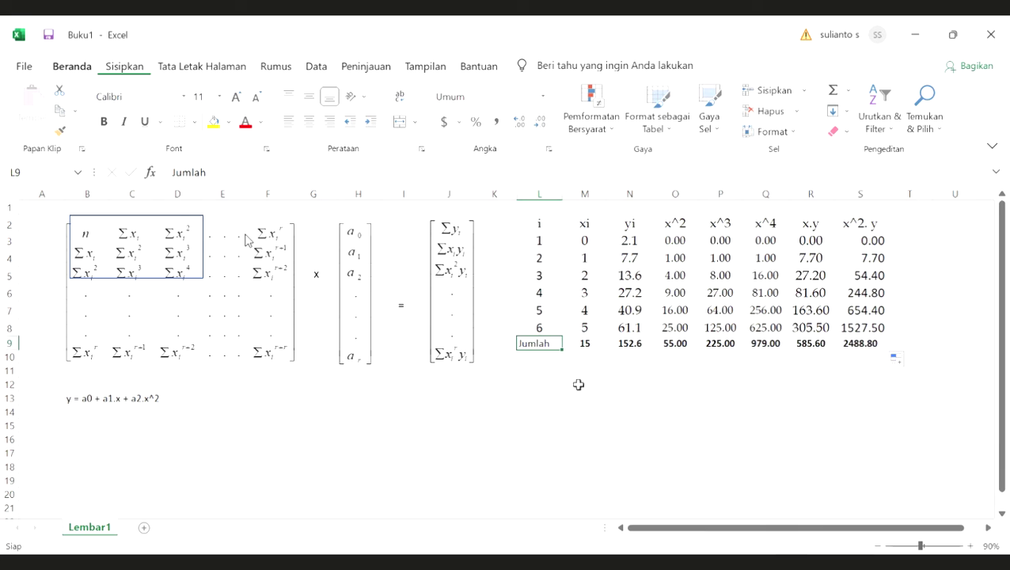
pyautogui.click(539, 399)
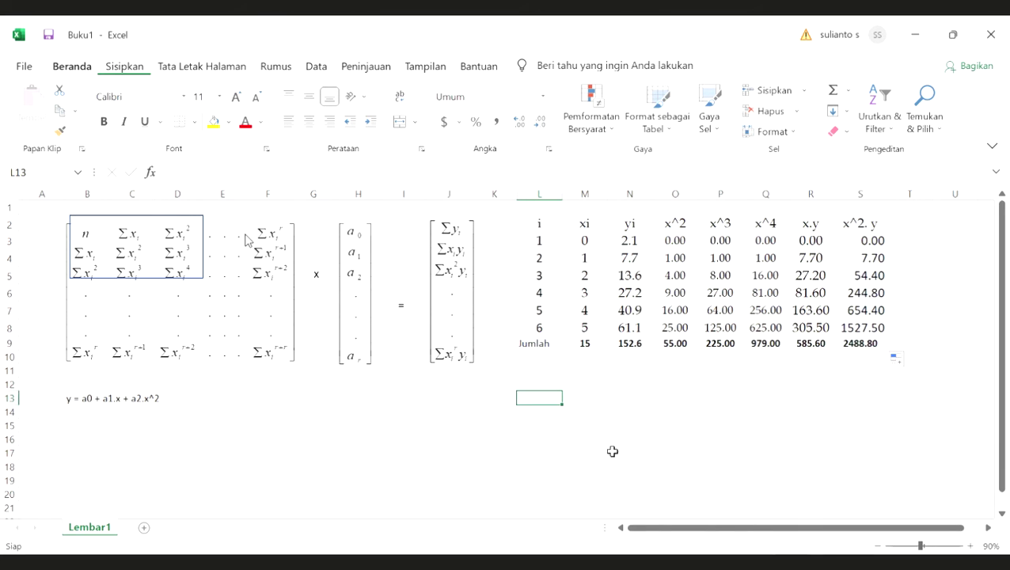
pyautogui.write('=')
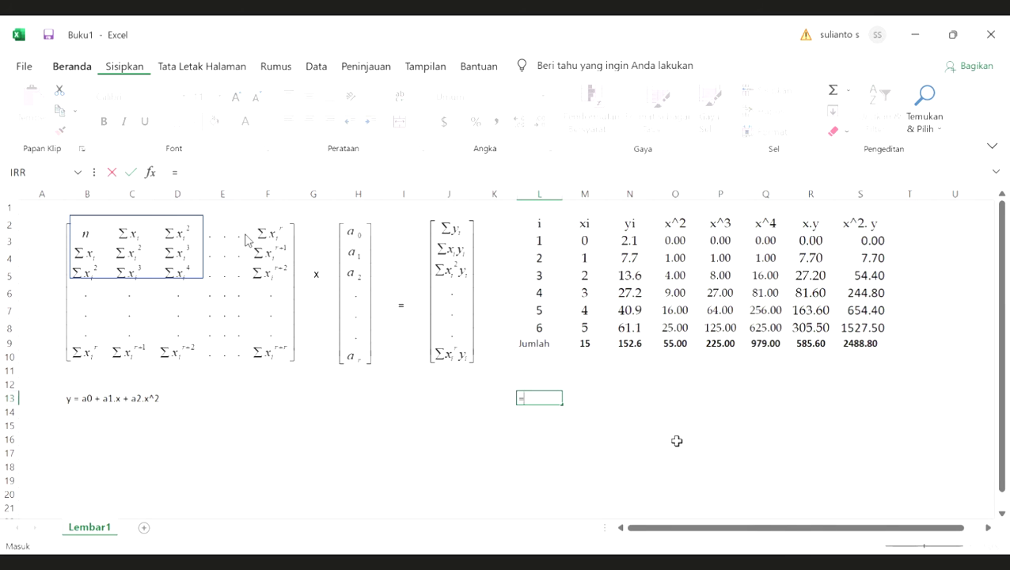
pyautogui.click(540, 329)
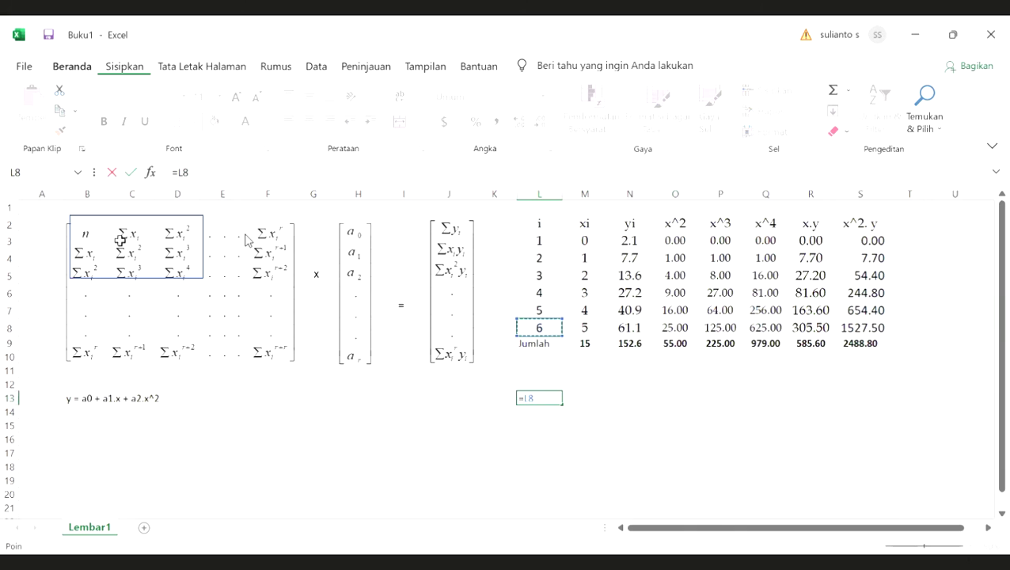
pyautogui.press('Return')
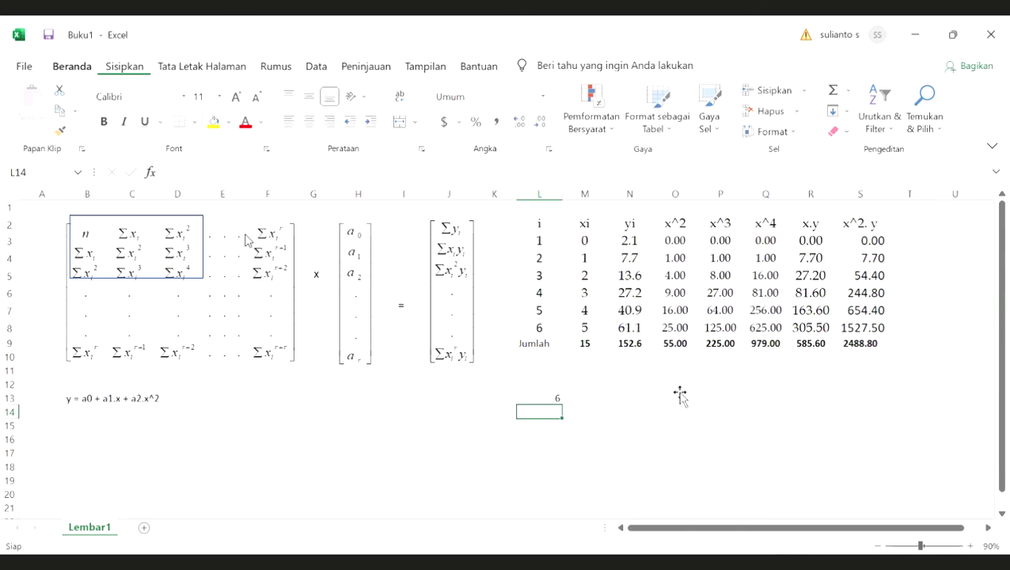
# Complete the matrix's first row by linking M13 to the xi sum with =M9 and N13 to the x^2 sum with =O9.
pyautogui.click(584, 395)
pyautogui.write('=M9')
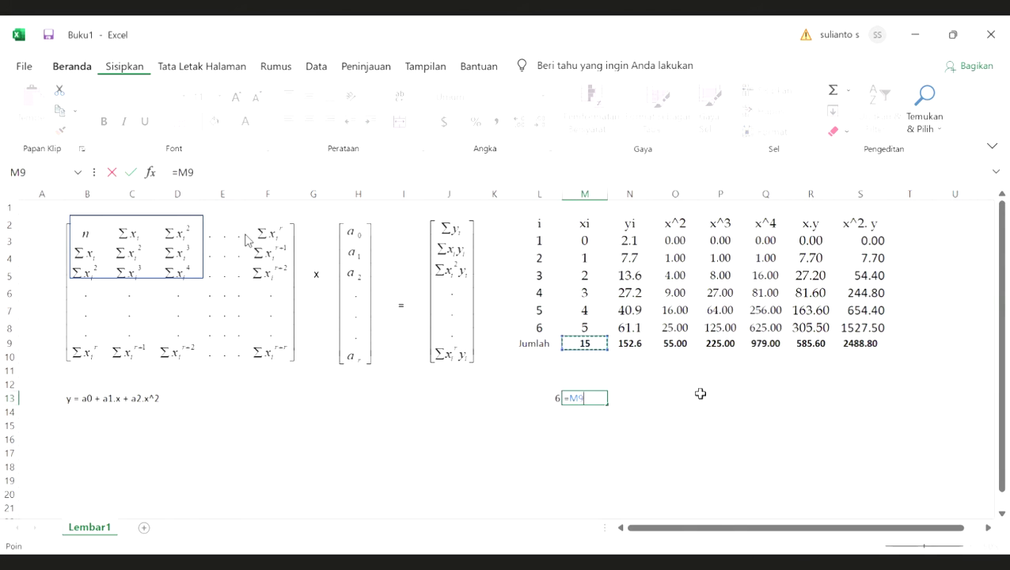
pyautogui.press('Return')
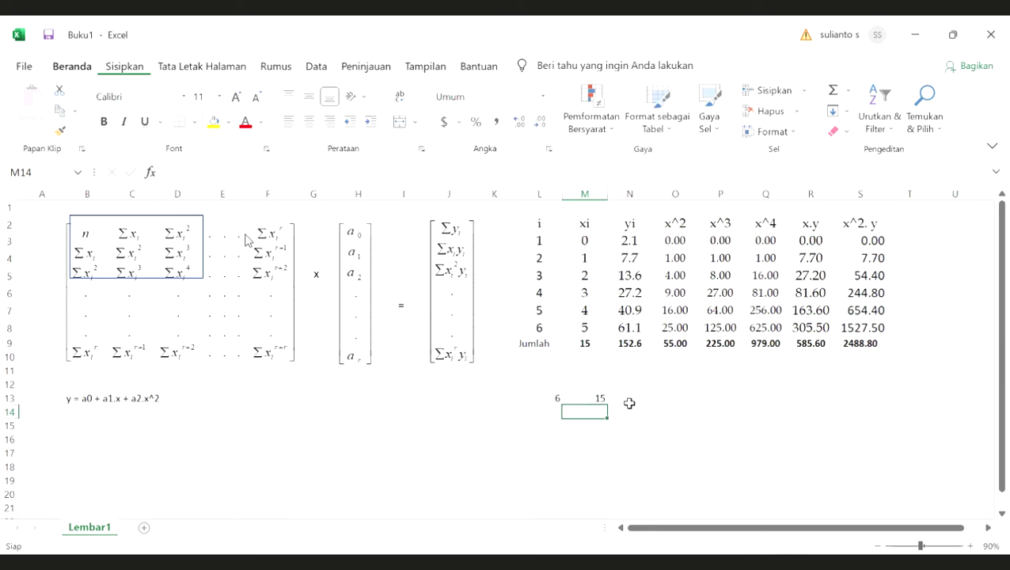
pyautogui.press('Up')
pyautogui.press('Right')
pyautogui.write('=')
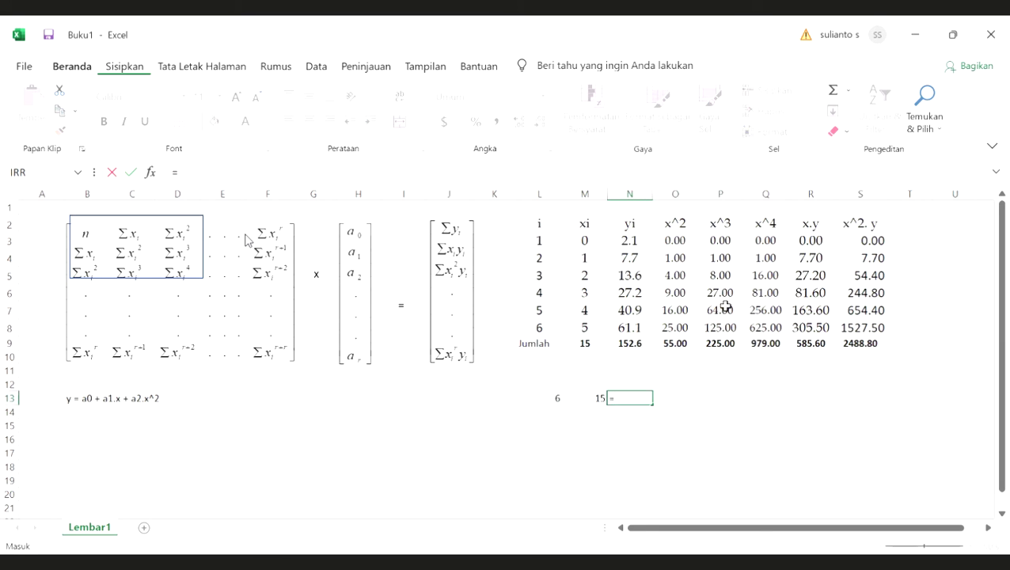
pyautogui.click(687, 344)
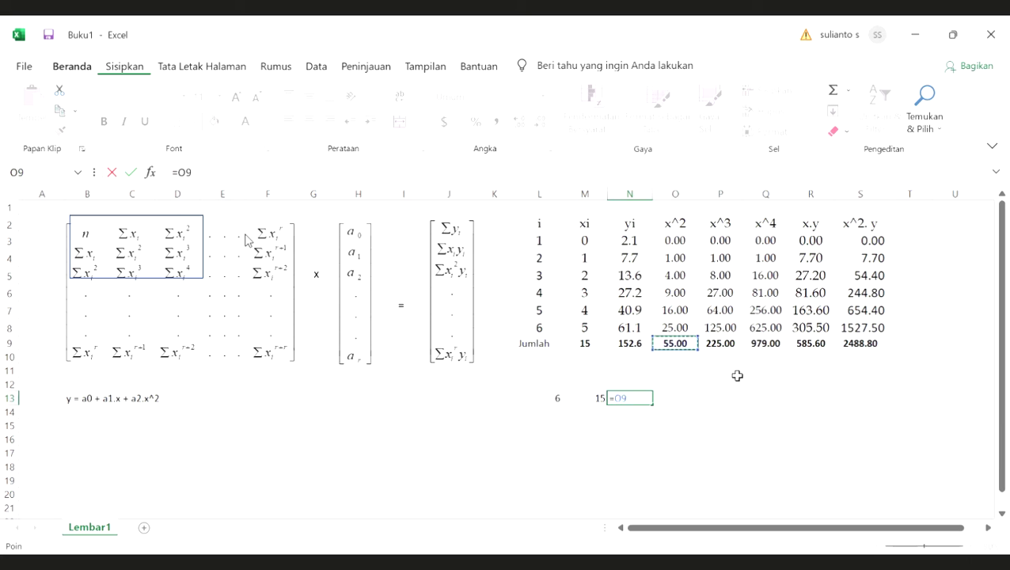
pyautogui.press('Return')
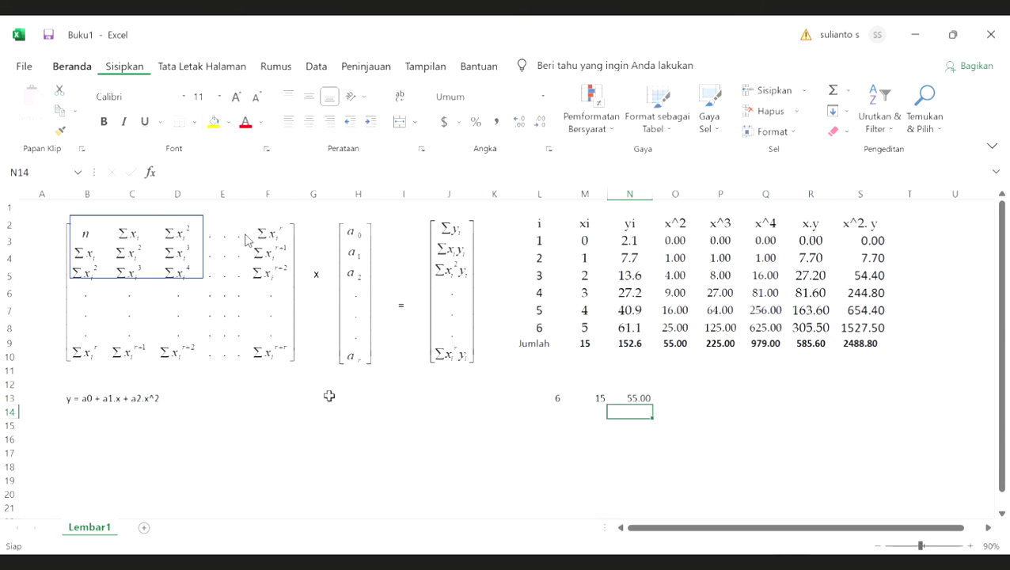
# Begin the matrix's second row by linking L14 to the xi sum with =M9.
pyautogui.press('Left')
pyautogui.press('Left')
pyautogui.write('=')
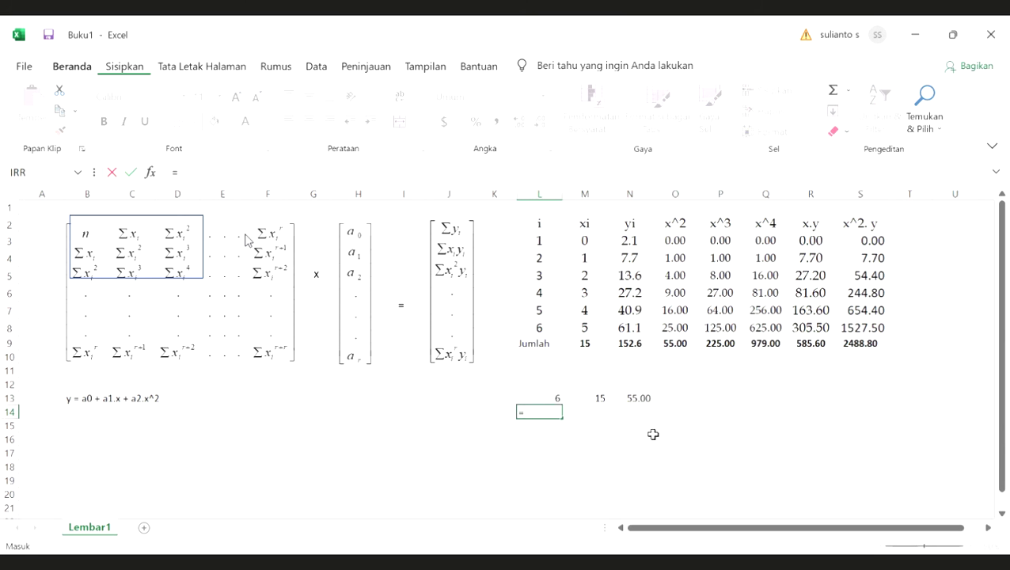
pyautogui.click(584, 346)
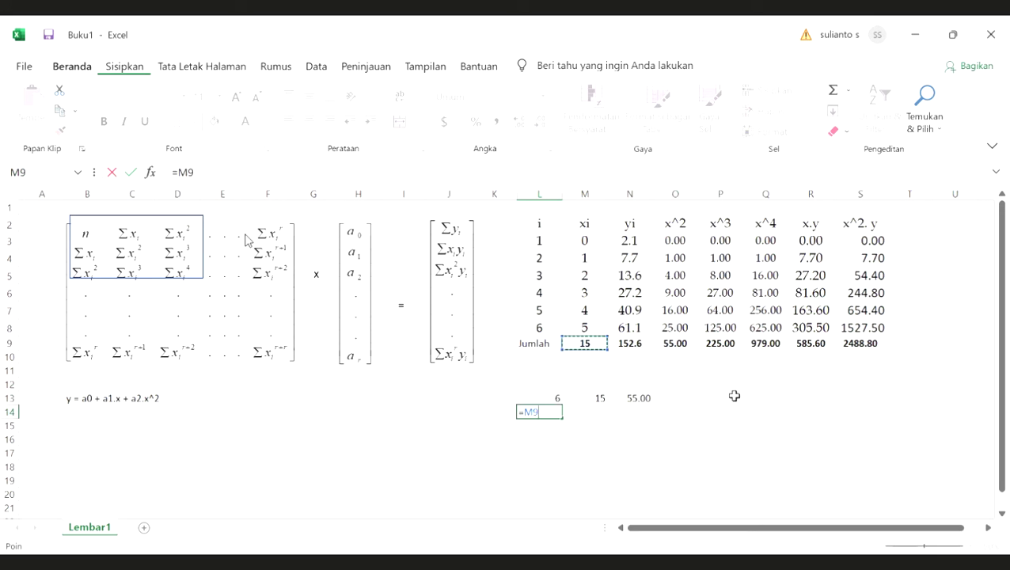
pyautogui.press('Return')
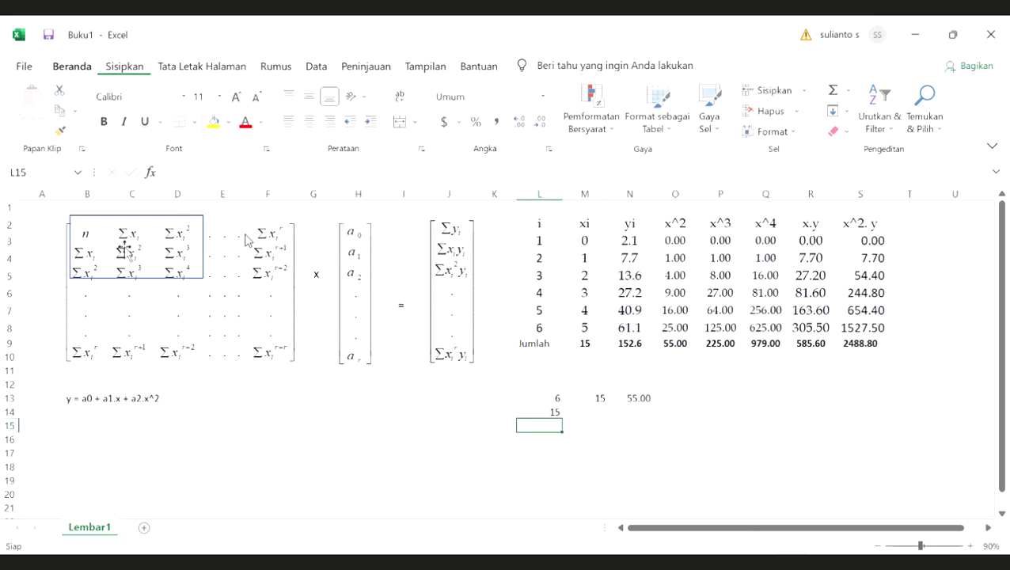
# Complete the matrix's second row by linking M14 to the x^2 sum in O9 and N14 to the x^3 sum in P9.
pyautogui.press('Right')
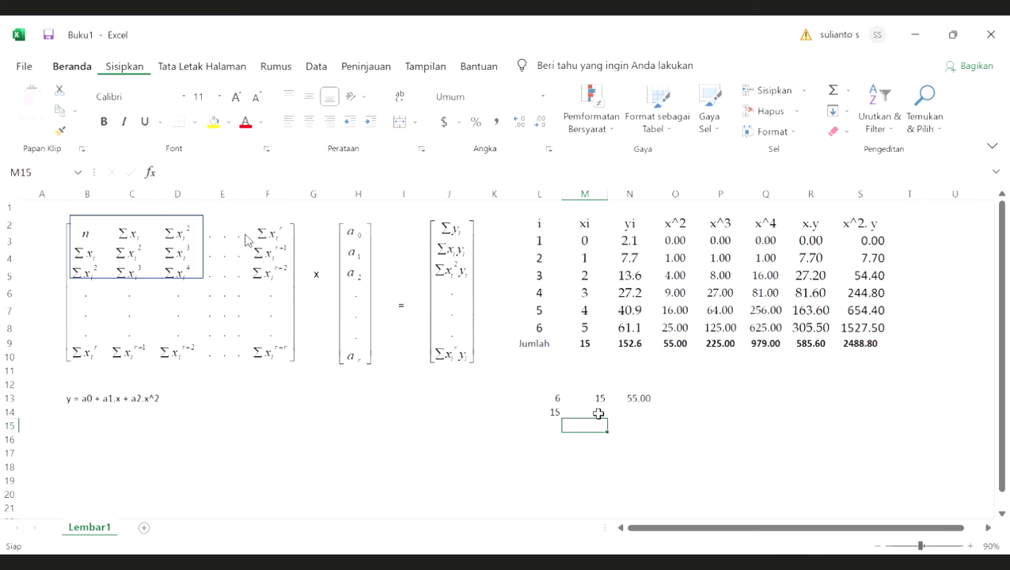
pyautogui.click(597, 412)
pyautogui.write('=')
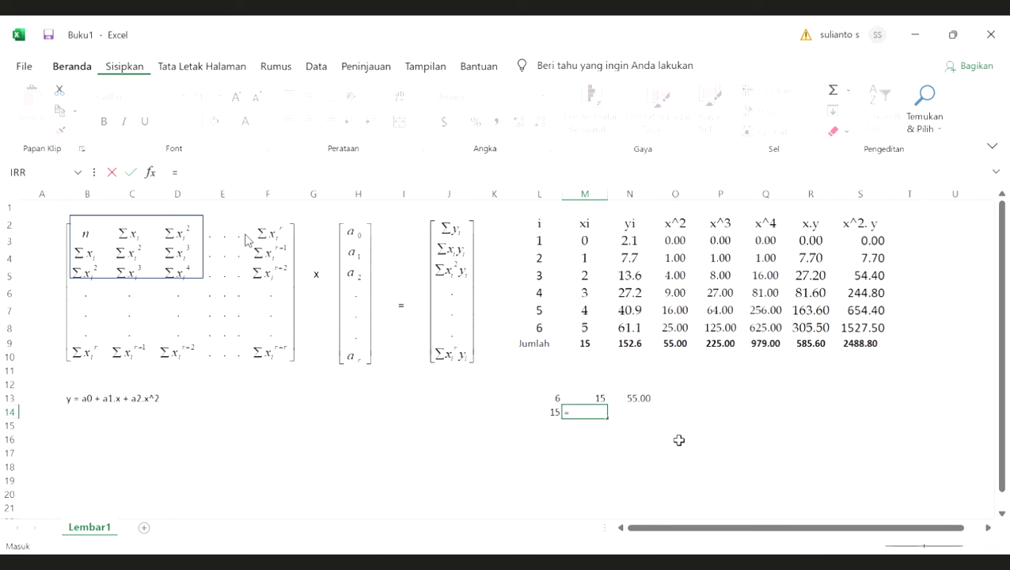
pyautogui.click(675, 342)
pyautogui.press('Return')
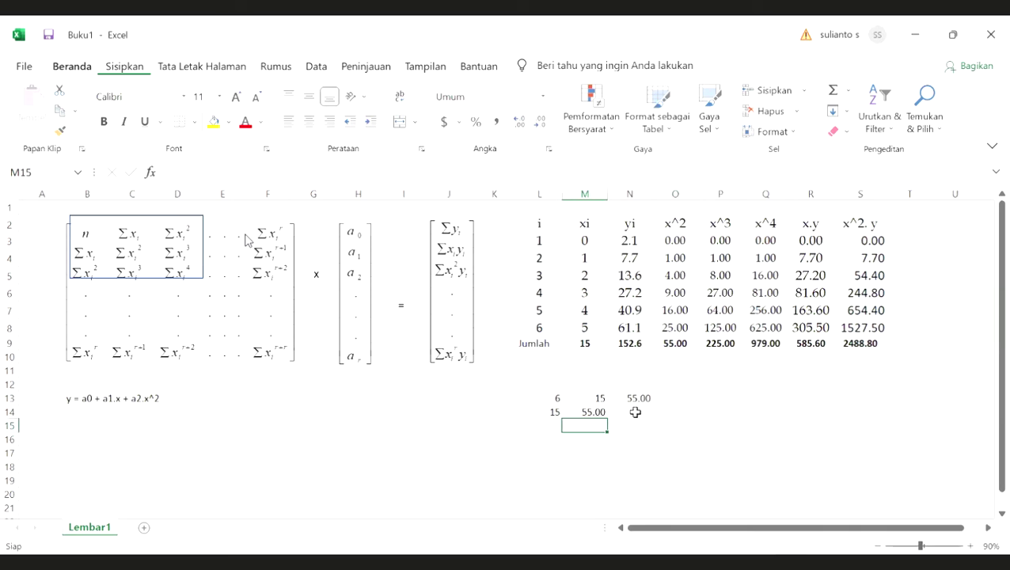
pyautogui.press('Up')
pyautogui.press('Right')
pyautogui.write('=')
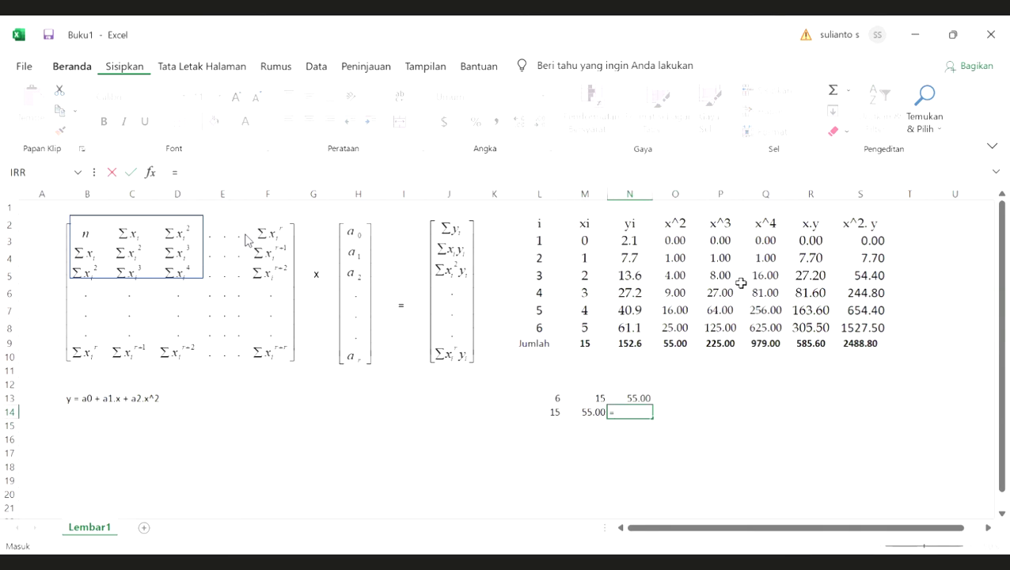
pyautogui.click(727, 343)
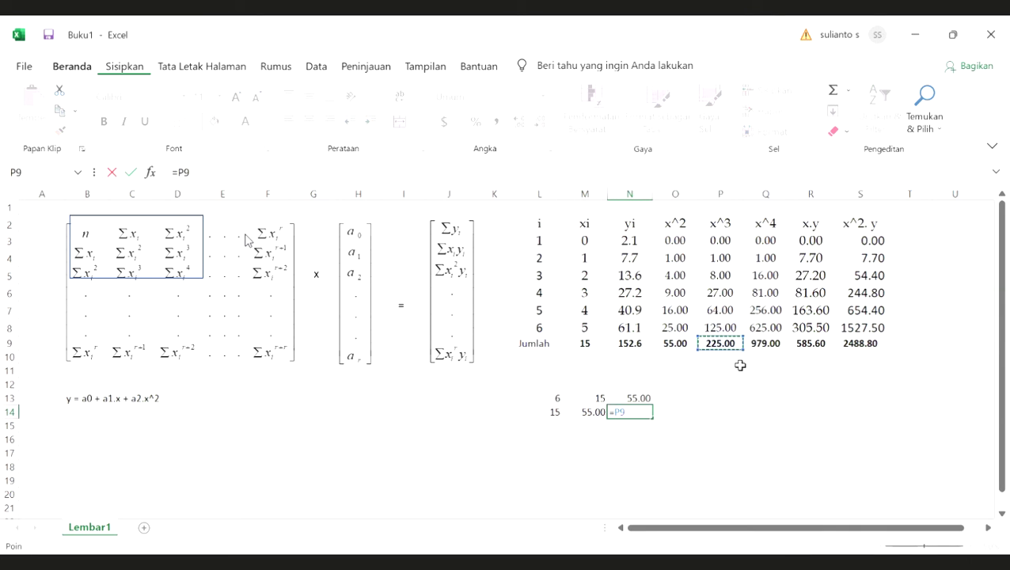
pyautogui.press('Return')
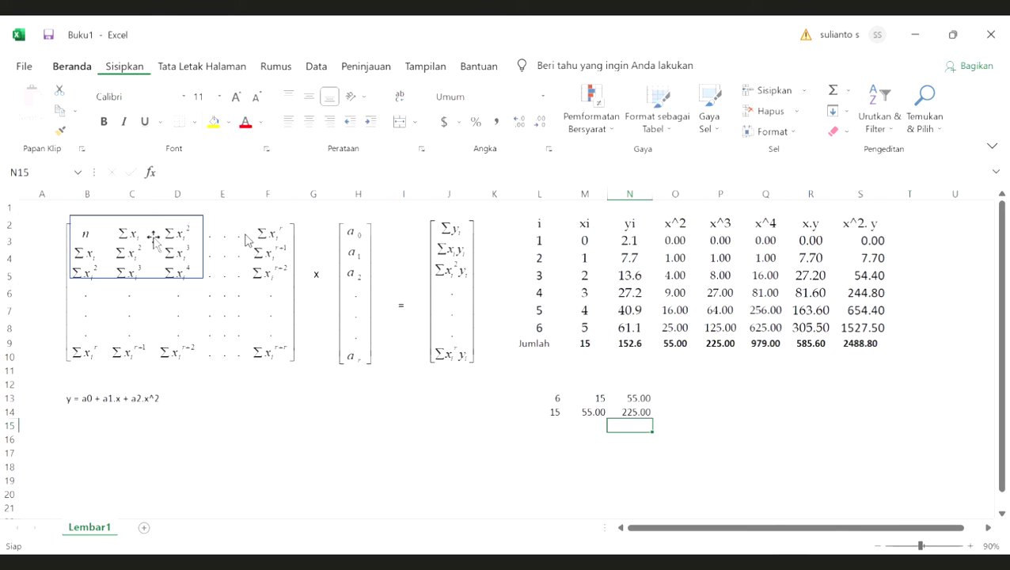
# Begin the matrix's third row by linking L15 to the x^2 sum with =O9.
pyautogui.press('Left')
pyautogui.press('Left')
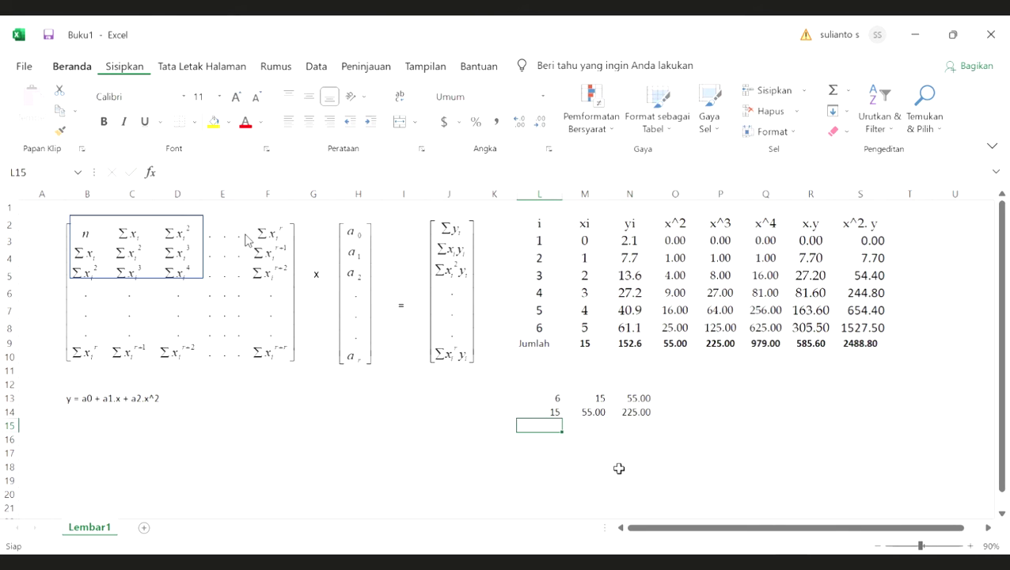
pyautogui.write('=')
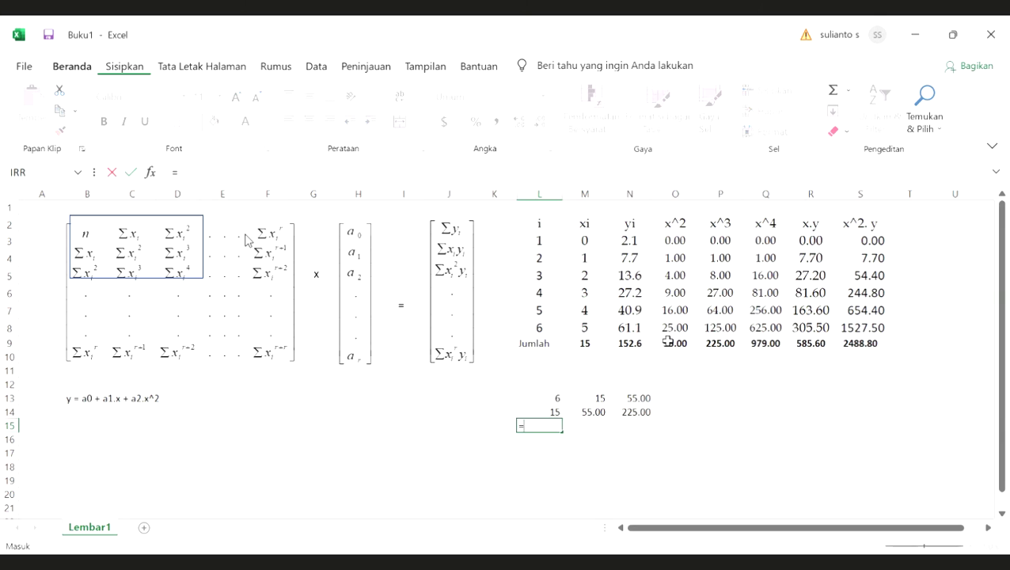
pyautogui.press('Up')
pyautogui.press('Up')
pyautogui.press('Up')
pyautogui.press('Up')
pyautogui.press('Up')
pyautogui.press('Up')
pyautogui.press('Right')
pyautogui.press('Right')
pyautogui.press('Right')
pyautogui.press('Return')
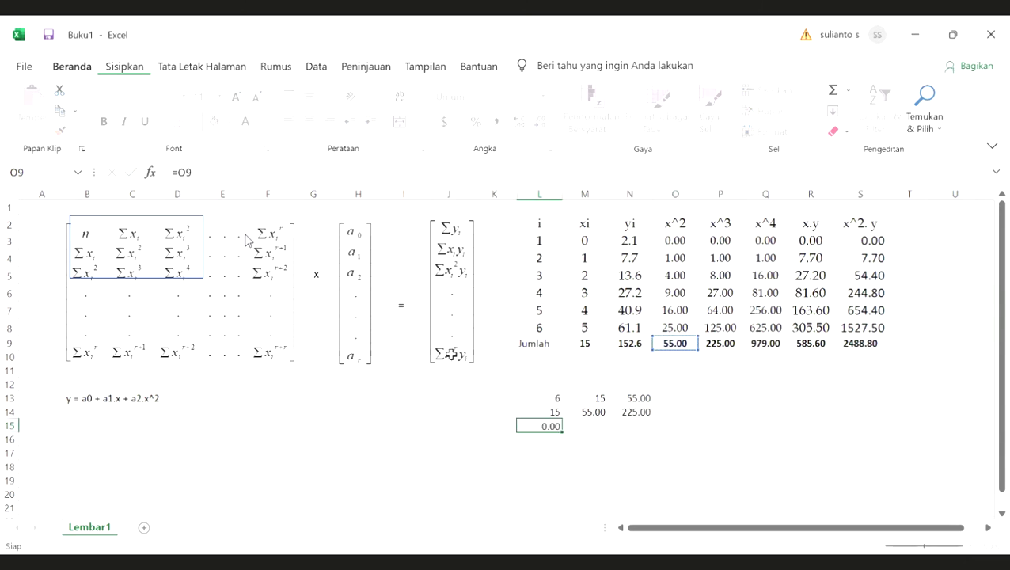
# Complete the matrix's third row by linking M15 to the x^3 sum in P9 and N15 to the x^4 sum in Q9.
pyautogui.click(602, 428)
pyautogui.write('=')
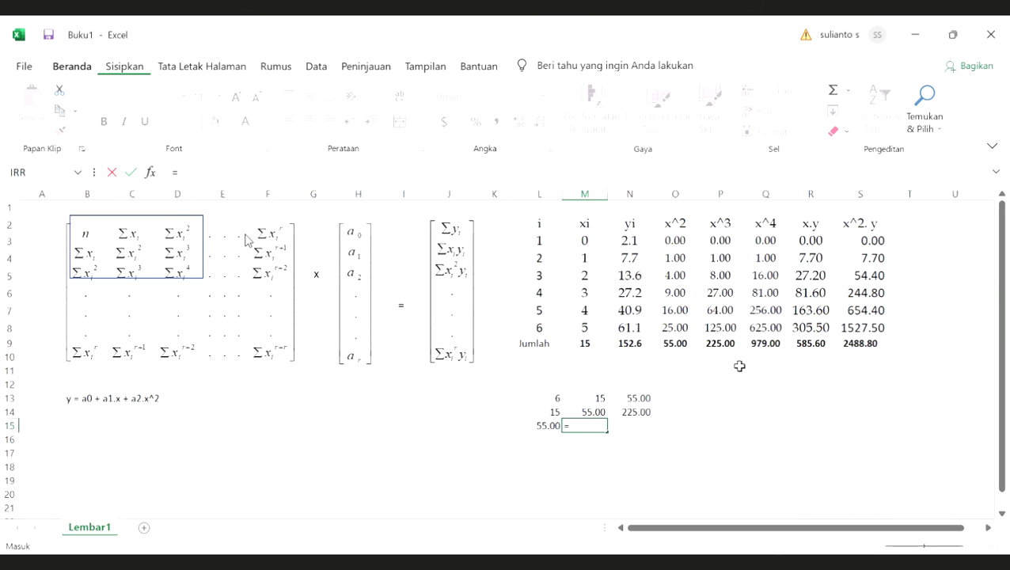
pyautogui.click(720, 342)
pyautogui.press('Return')
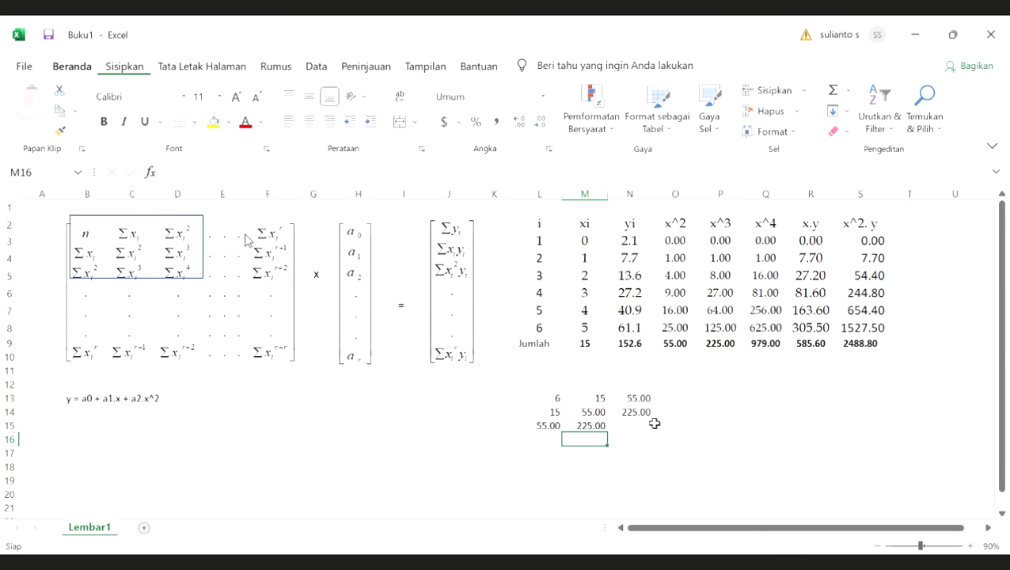
pyautogui.press('Up')
pyautogui.press('Right')
pyautogui.write('=')
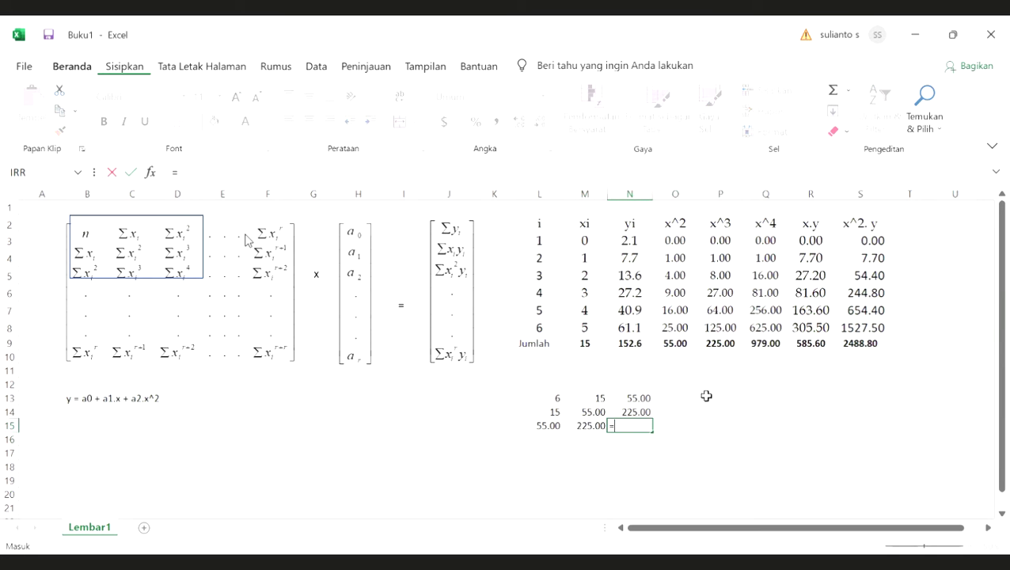
pyautogui.click(766, 342)
pyautogui.press('Return')
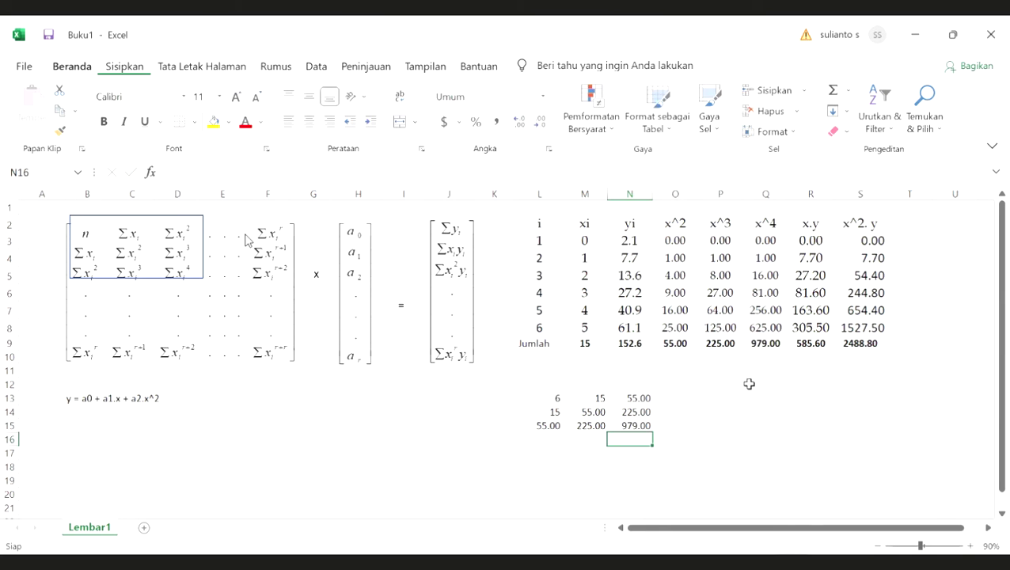
# Enter the multiplication sign x in O14 and the coefficient labels a0, a1 and a2 in P13:P15.
pyautogui.click(695, 412)
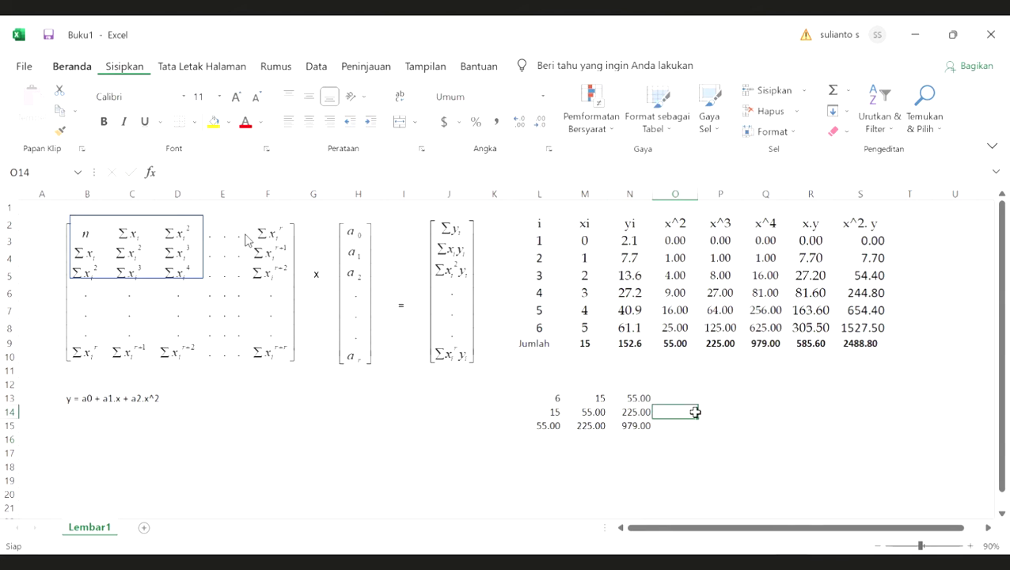
pyautogui.write('x')
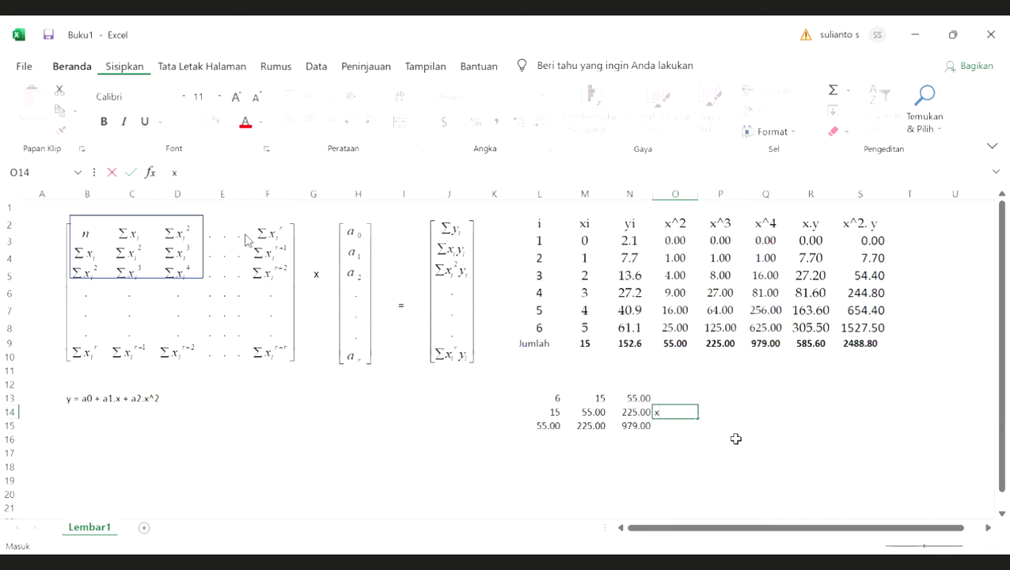
pyautogui.press('Right')
pyautogui.press('Up')
pyautogui.press('Up')
pyautogui.press('Down')
pyautogui.write('a0')
pyautogui.press('Return')
pyautogui.write('a1')
pyautogui.press('Return')
pyautogui.write('a2')
pyautogui.press('Return')
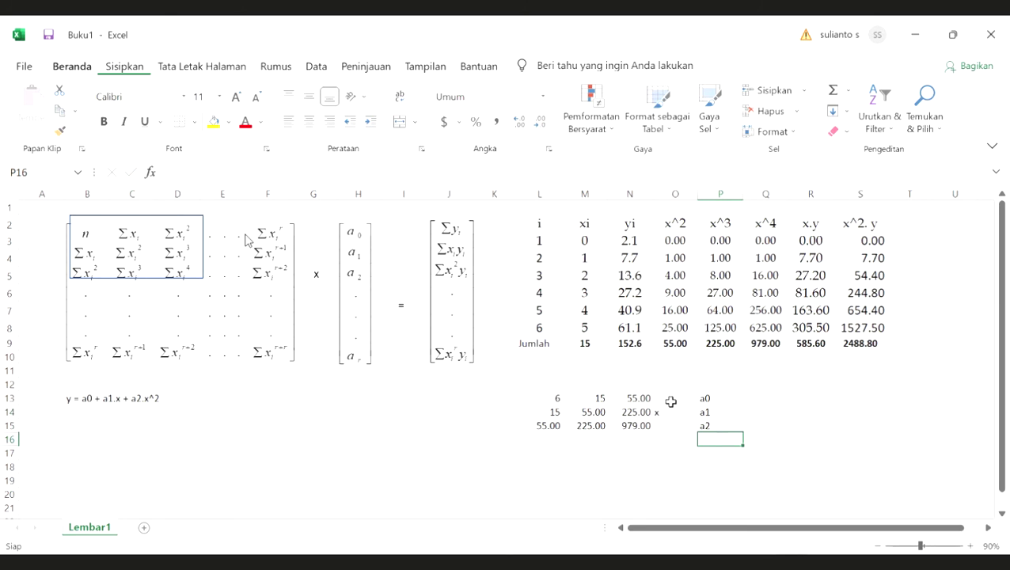
# Center the contents of O13:P15 and add a centered = sign in Q14.
pyautogui.moveTo(670, 400); pyautogui.dragTo(713, 428)
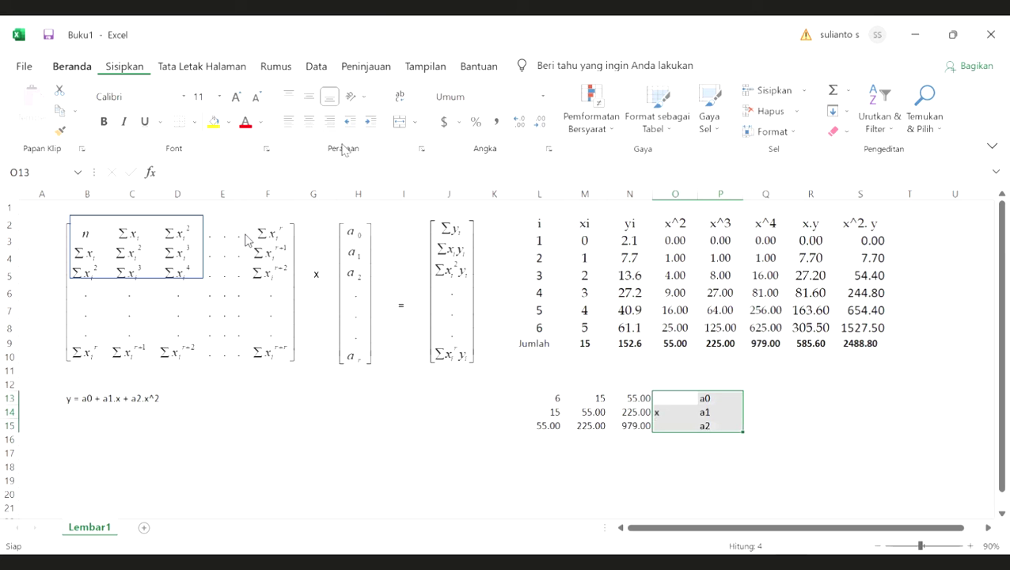
pyautogui.click(779, 415)
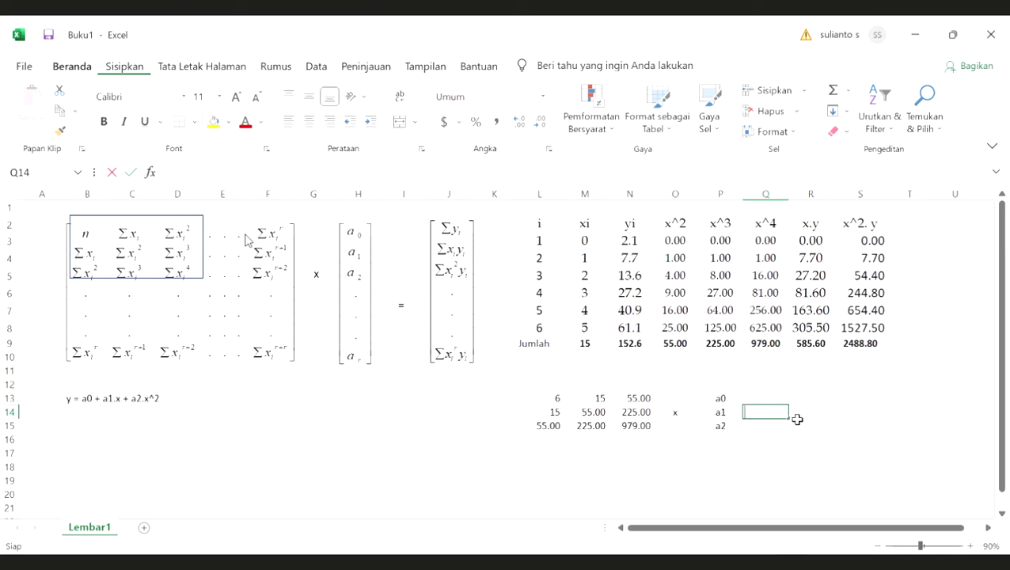
pyautogui.write('=')
pyautogui.click(311, 122)
# Start the right-hand vector by linking R13 to the y sum with =N9.
pyautogui.click(807, 394)
pyautogui.write('=')
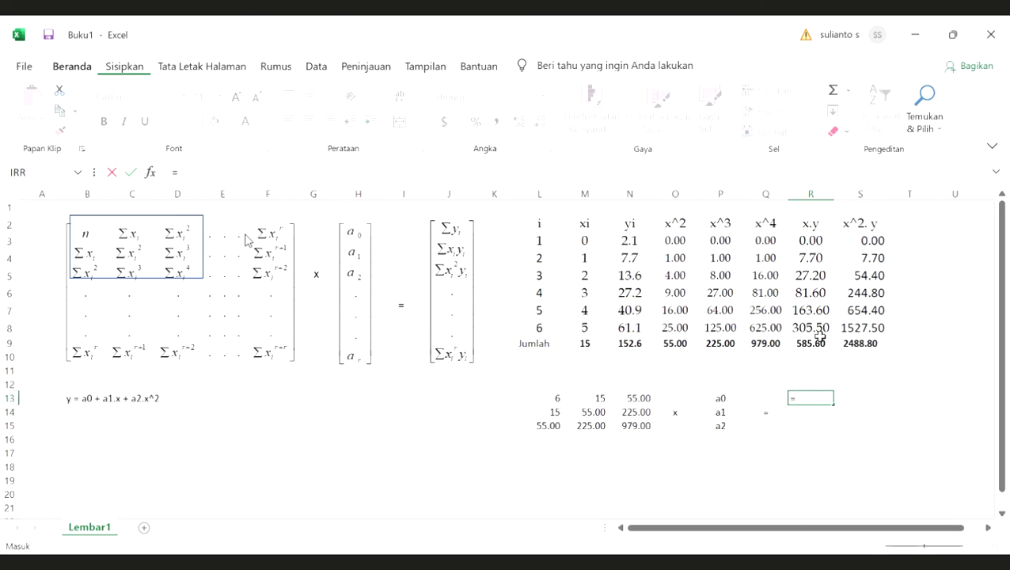
pyautogui.click(631, 342)
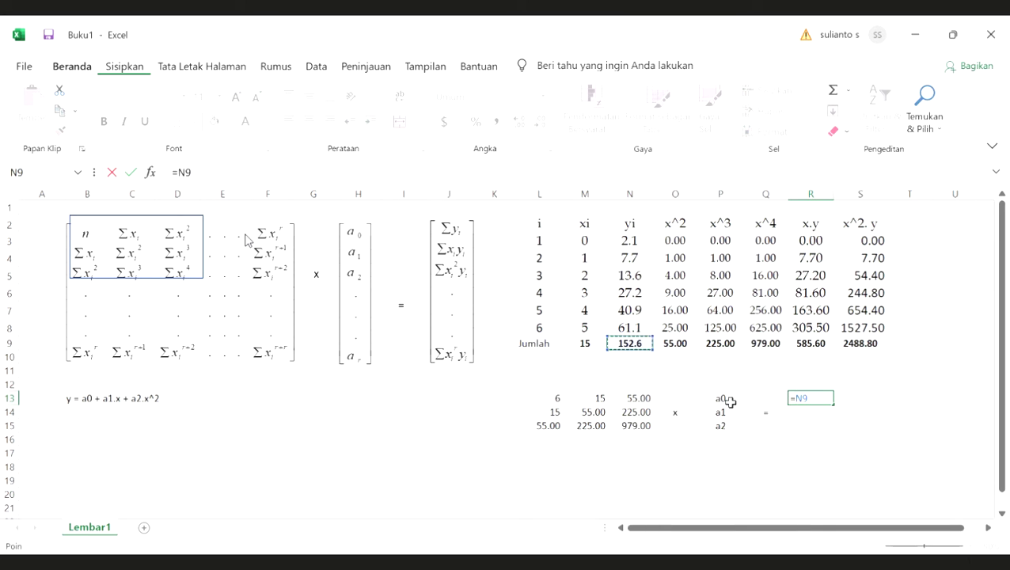
pyautogui.press('Return')
# Complete the right-hand vector by linking R14 to the x.y sum in R9 and R15 to the x^2.y sum in S9.
pyautogui.write('=')
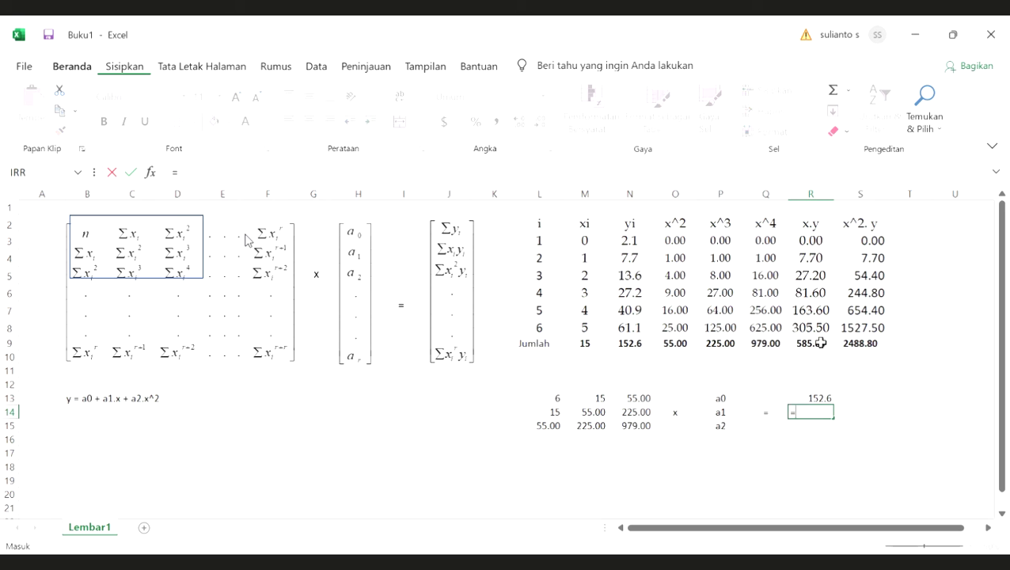
pyautogui.press('Up')
pyautogui.press('Up')
pyautogui.press('Up')
pyautogui.press('Up')
pyautogui.press('Up')
pyautogui.press('Return')
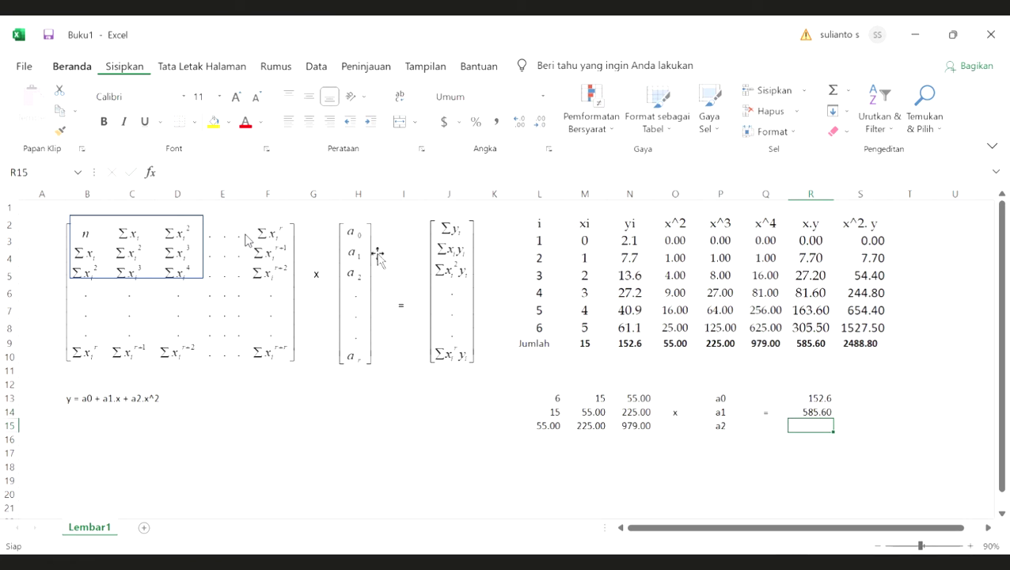
pyautogui.write('=')
pyautogui.click(869, 342)
pyautogui.press('Return')
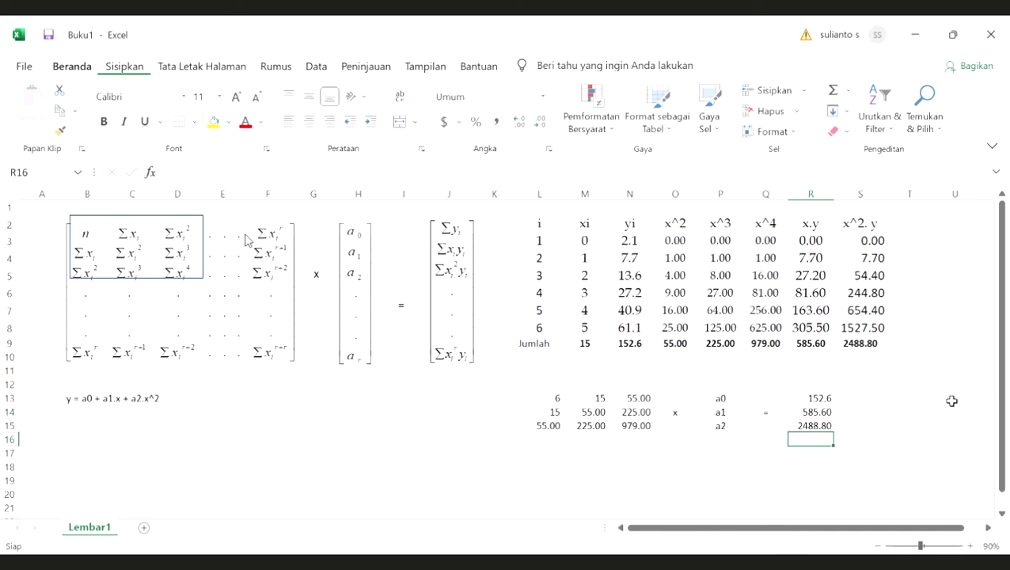
# Copy the coefficient labels and = sign from P13:Q15 and paste them starting at P17.
pyautogui.click(737, 399)
pyautogui.moveTo(748, 418); pyautogui.dragTo(751, 426)
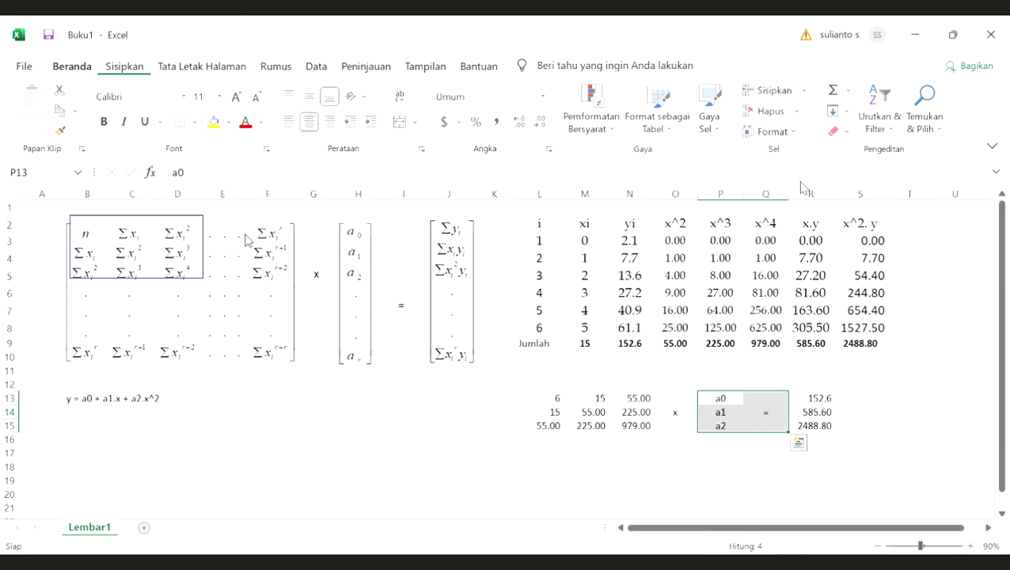
pyautogui.hotkey('ctrl', 'c')
pyautogui.scroll(-1, 722, 410)
pyautogui.click(722, 407)
pyautogui.rightClick(723, 405)
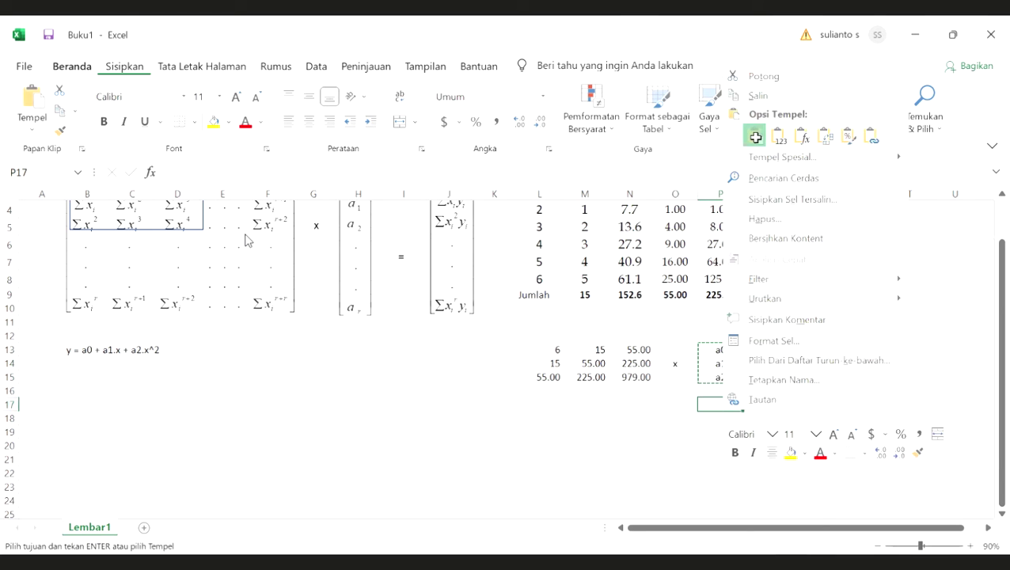
pyautogui.click(755, 137)
pyautogui.moveTo(554, 352); pyautogui.dragTo(632, 380)
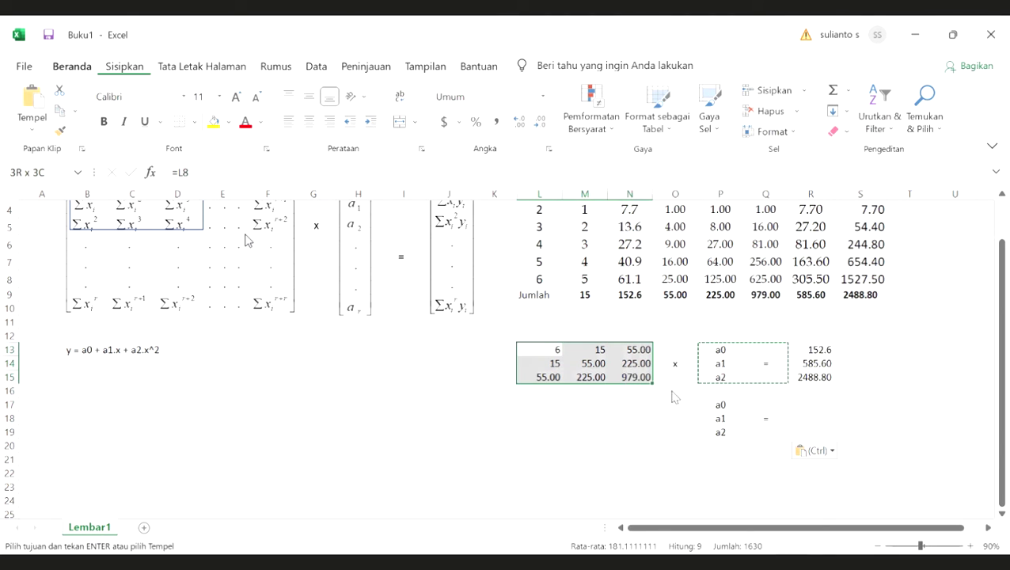
pyautogui.click(816, 349)
pyautogui.moveTo(813, 380); pyautogui.dragTo(813, 380)
pyautogui.click(909, 428)
# Insert the MINVERSE function in R17 with the 3x3 matrix L13:N15 as its array.
pyautogui.click(809, 406)
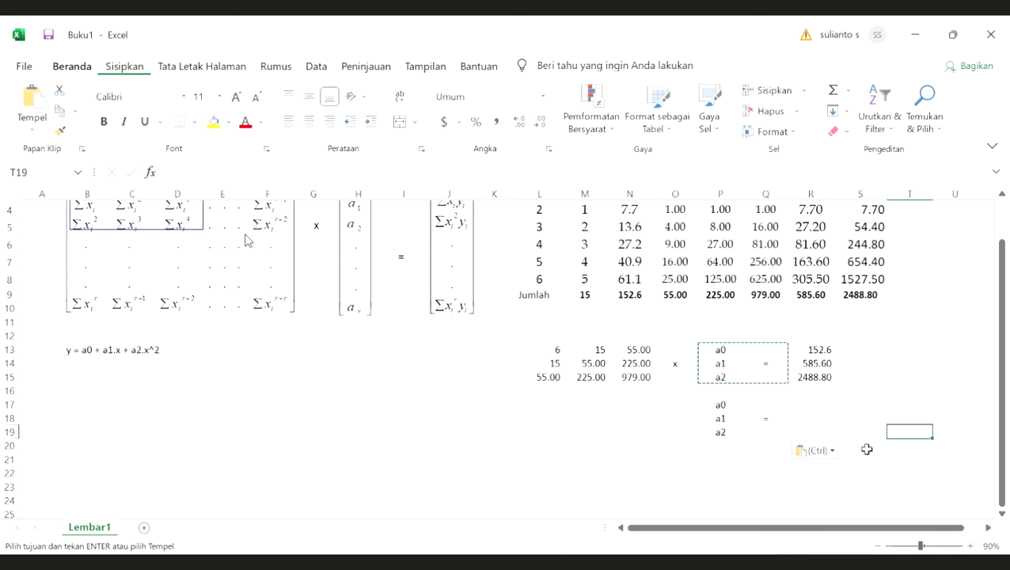
pyautogui.write('=')
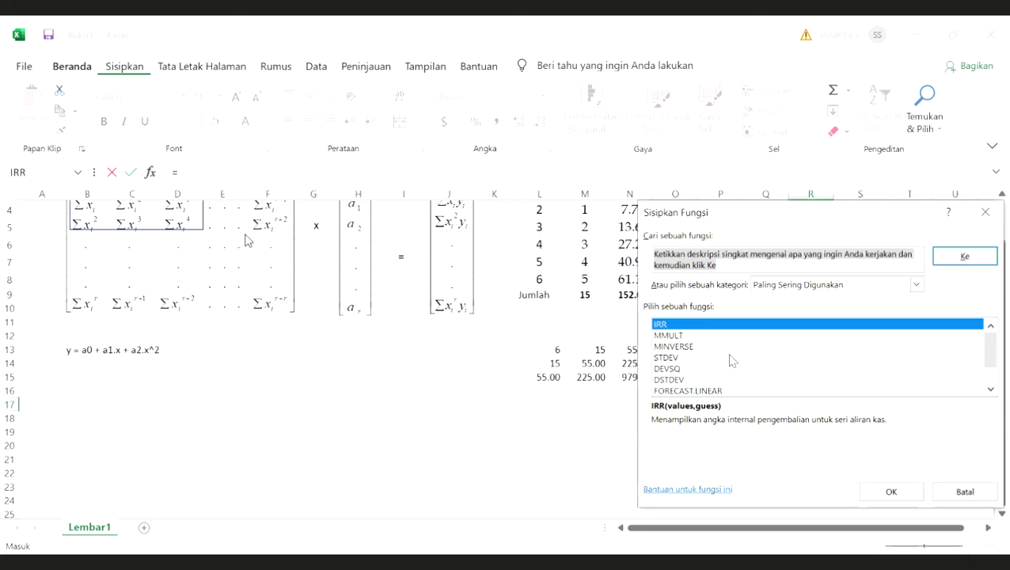
pyautogui.click(674, 347)
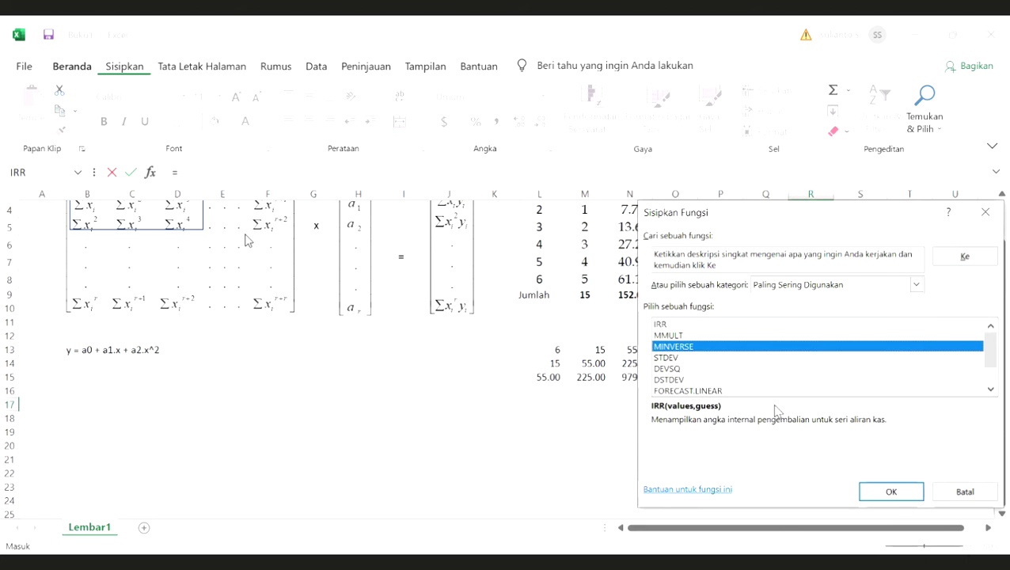
pyautogui.click(894, 494)
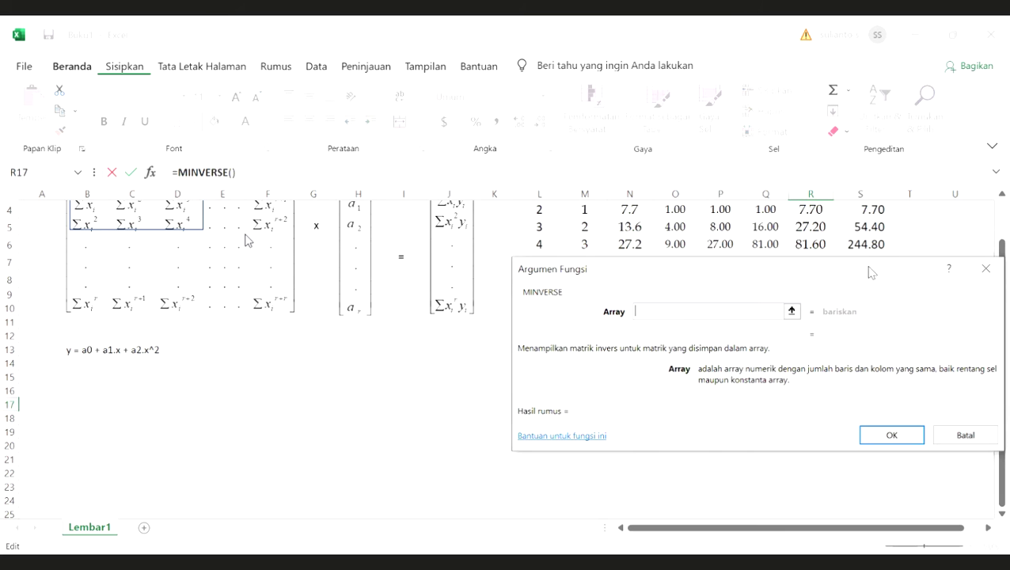
pyautogui.click(541, 346)
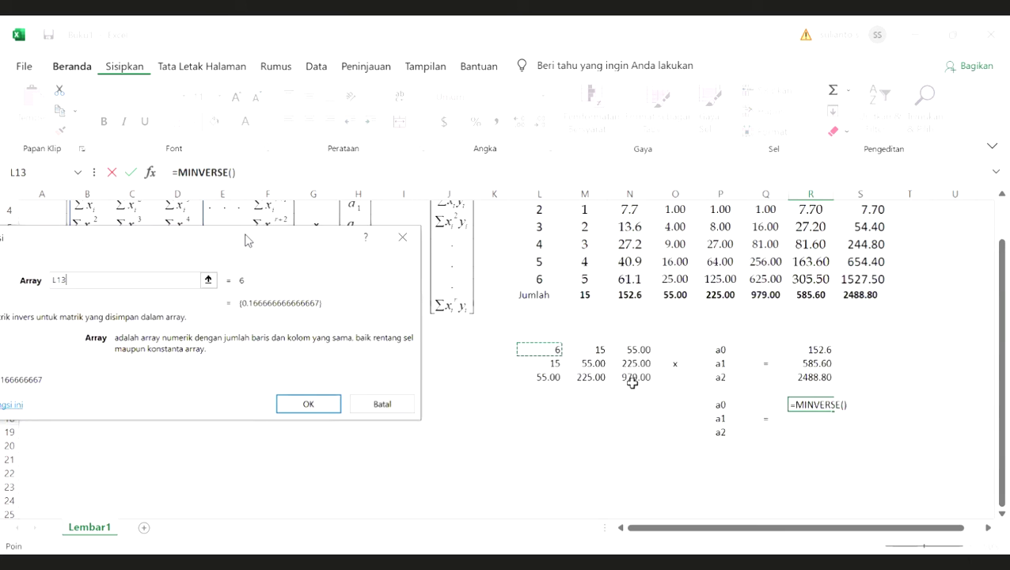
pyautogui.write(':N15')
pyautogui.press('Return')
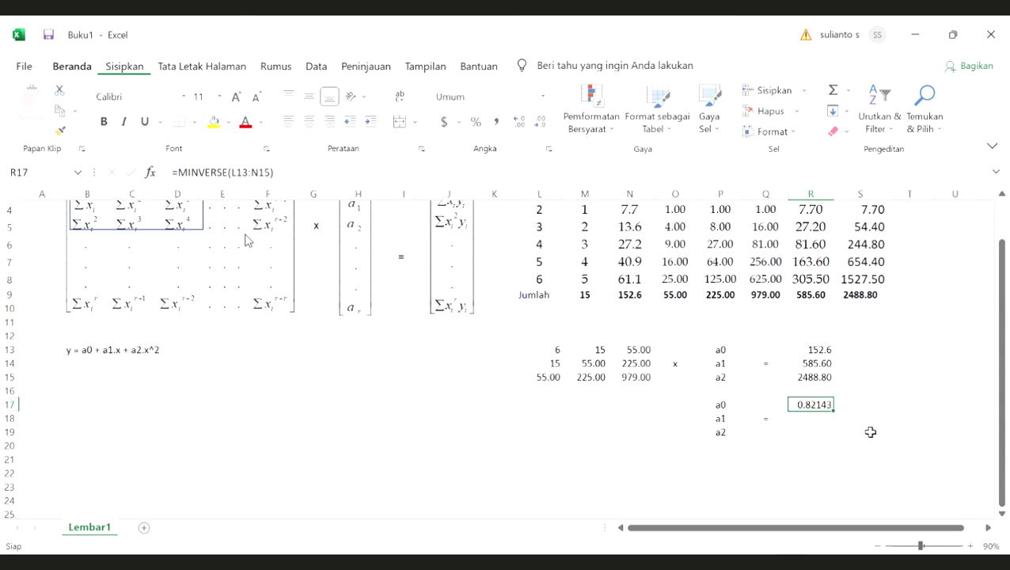
# Extend the MINVERSE formula over R17:T19 as an array formula.
pyautogui.hotkey('shift', 'Right')
pyautogui.hotkey('shift', 'Right')
pyautogui.hotkey('shift', 'Down')
pyautogui.hotkey('shift', 'Down')
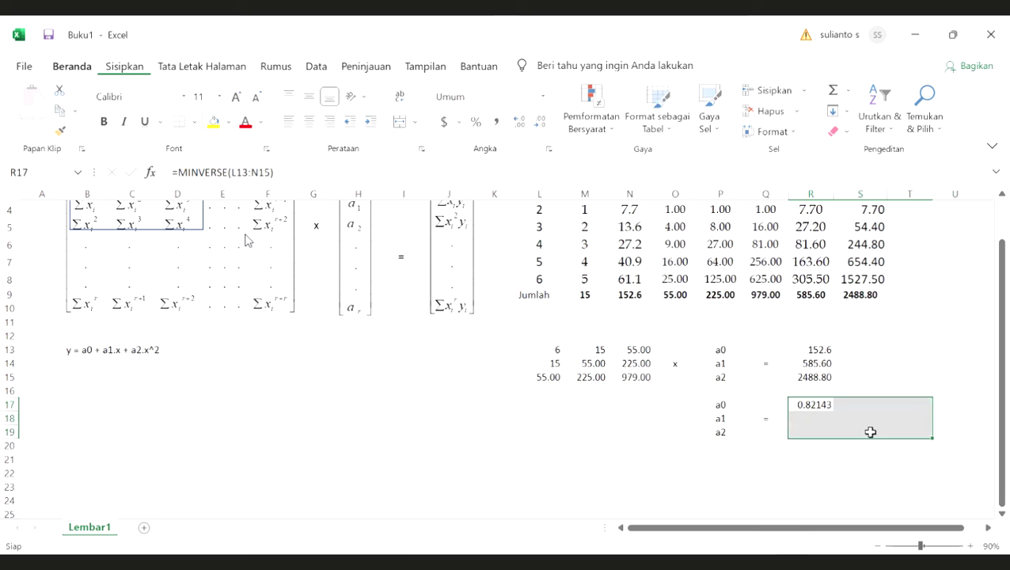
pyautogui.press('F2')
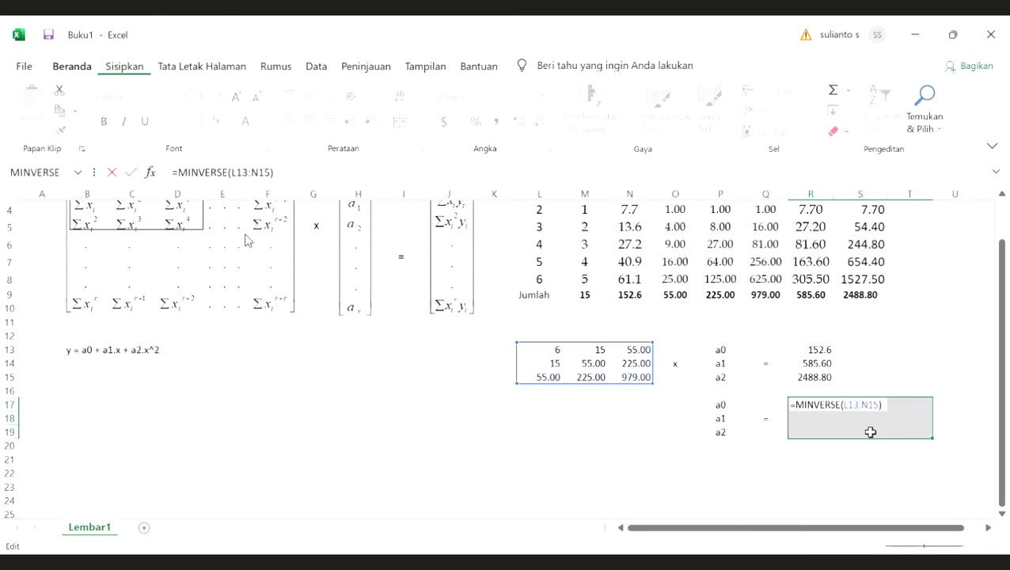
pyautogui.hotkey('ctrl', 'shift', 'Return')
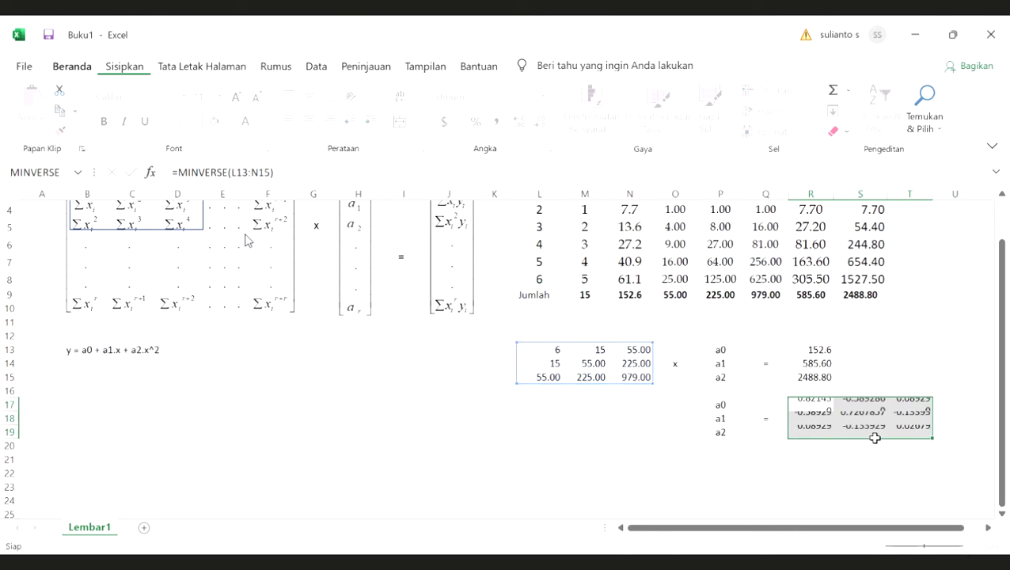
# Enter a centered multiplication sign x in U18 beside the inverse matrix.
pyautogui.click(987, 528)
pyautogui.click(875, 410)
pyautogui.click(876, 417)
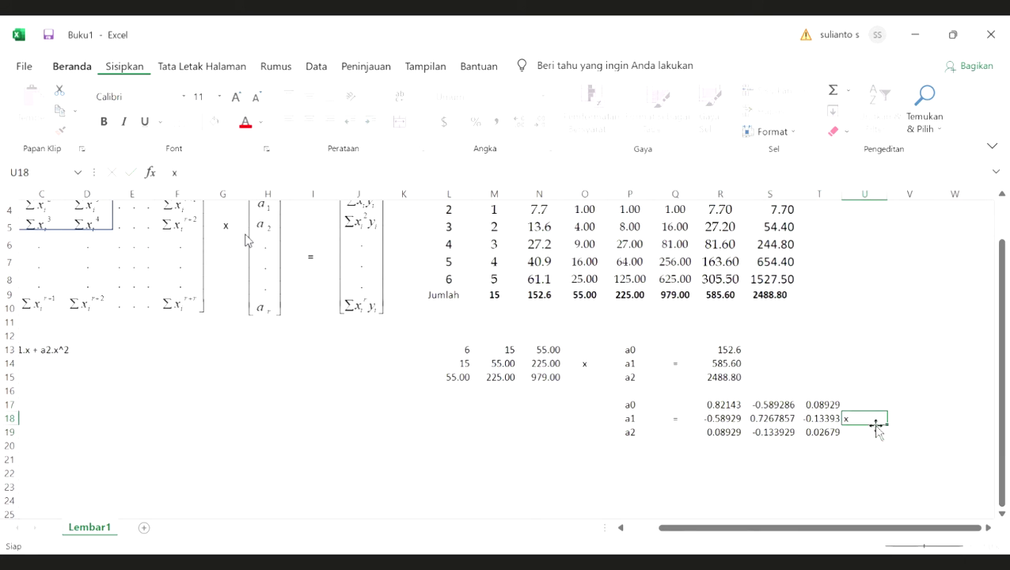
pyautogui.write('x')
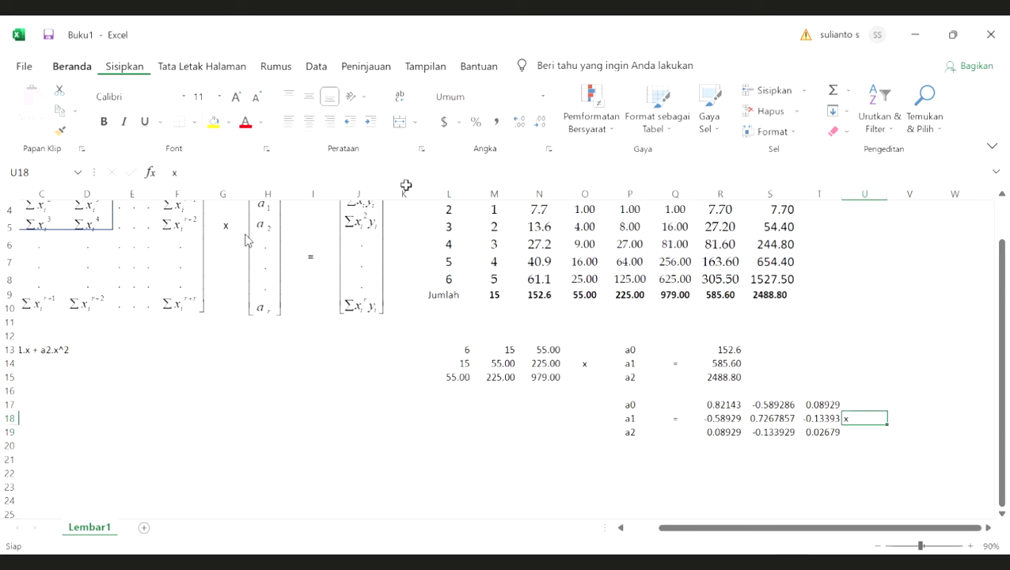
# Link V17 to R13 and fill the formula down to V19 to repeat the right-hand vector.
pyautogui.click(910, 405)
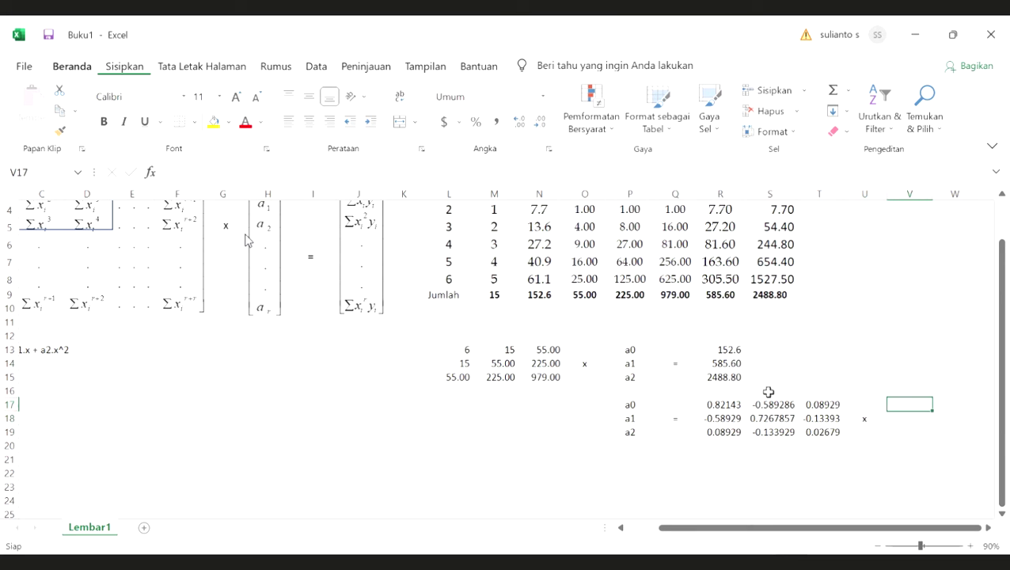
pyautogui.write('=')
pyautogui.click(732, 350)
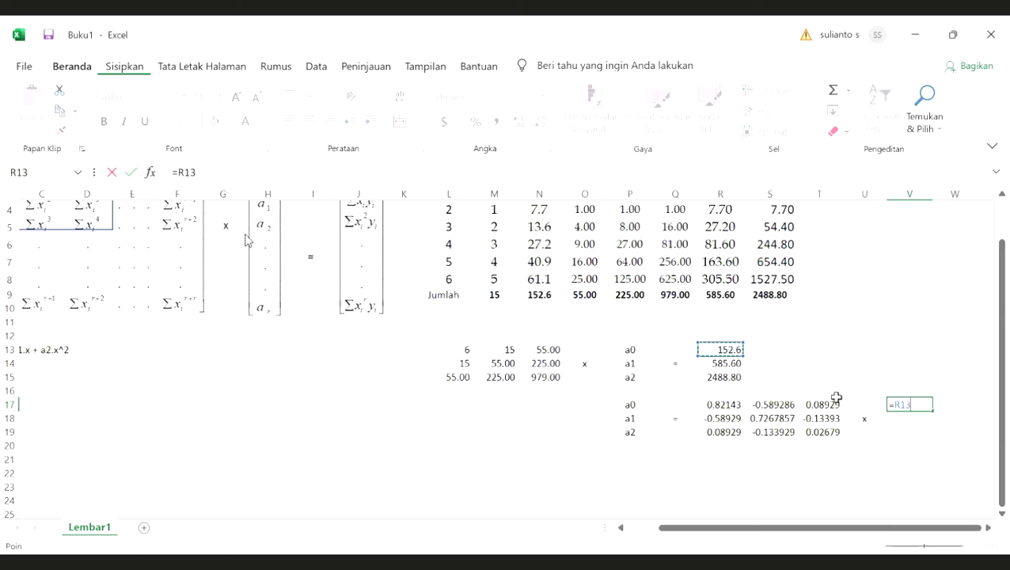
pyautogui.press('Return')
pyautogui.click(927, 405)
pyautogui.moveTo(933, 411); pyautogui.dragTo(906, 434)
# Copy the coefficient labels and = sign from P17:Q19 and paste them starting at P21.
pyautogui.press('Down')
pyautogui.press('Down')
pyautogui.press('Down')
pyautogui.press('Down')
pyautogui.press('Down')
pyautogui.moveTo(653, 411); pyautogui.dragTo(665, 432)
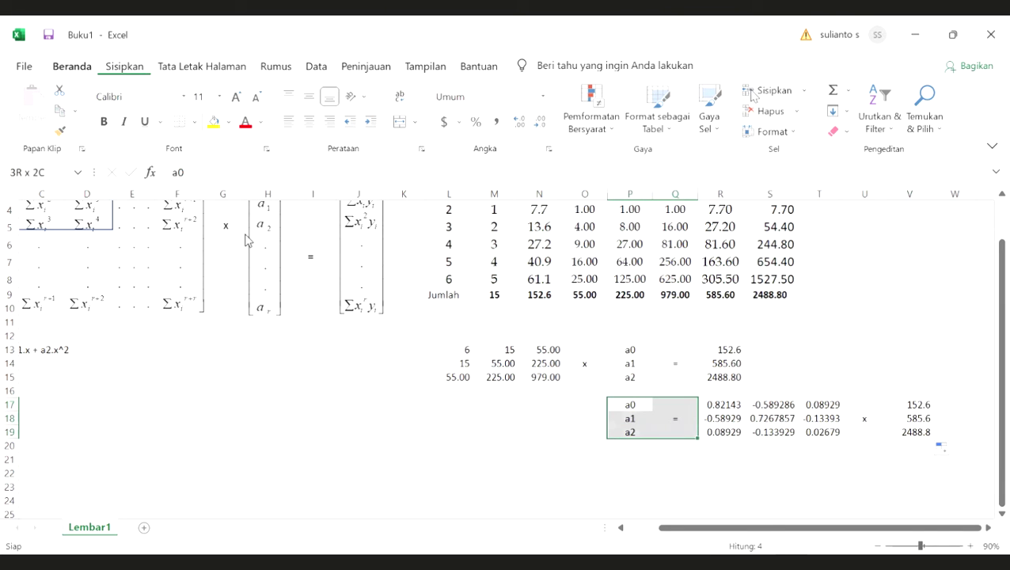
pyautogui.rightClick(671, 426)
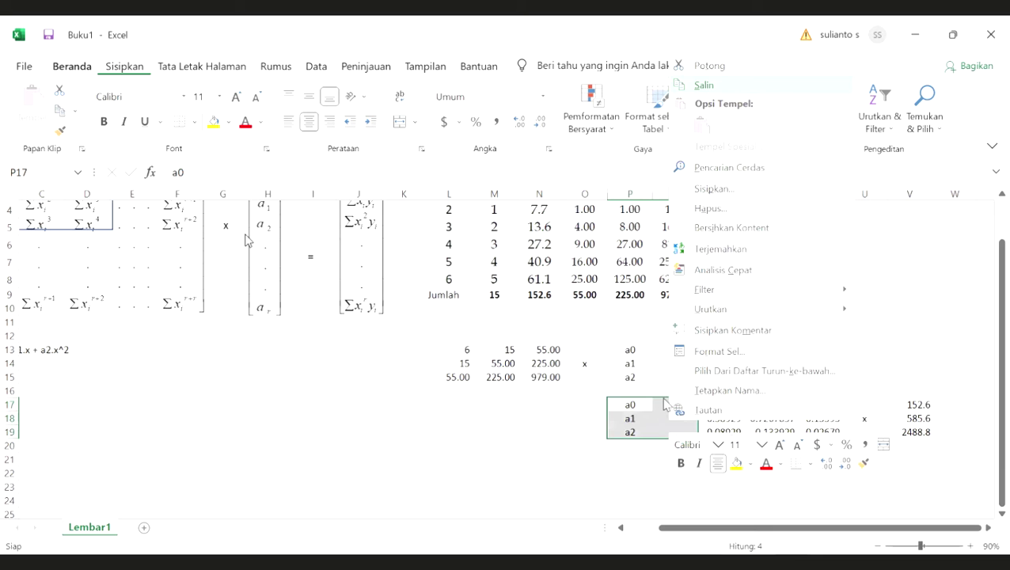
pyautogui.click(749, 92)
pyautogui.rightClick(631, 460)
# Insert the MMULT function in R21, multiplying the inverse matrix R17:T19 by the vector V17:V19.
pyautogui.click(736, 460)
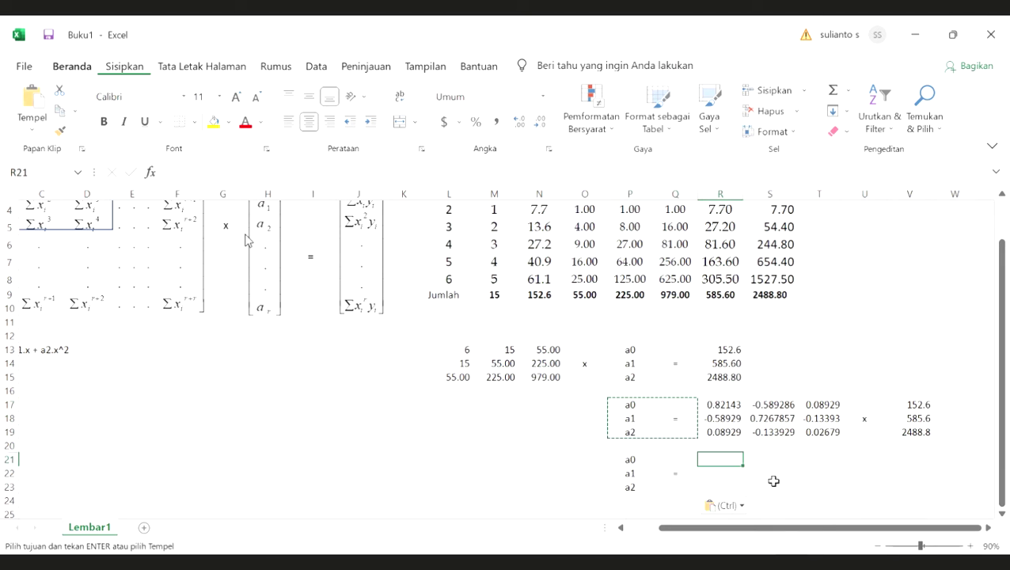
pyautogui.write('=')
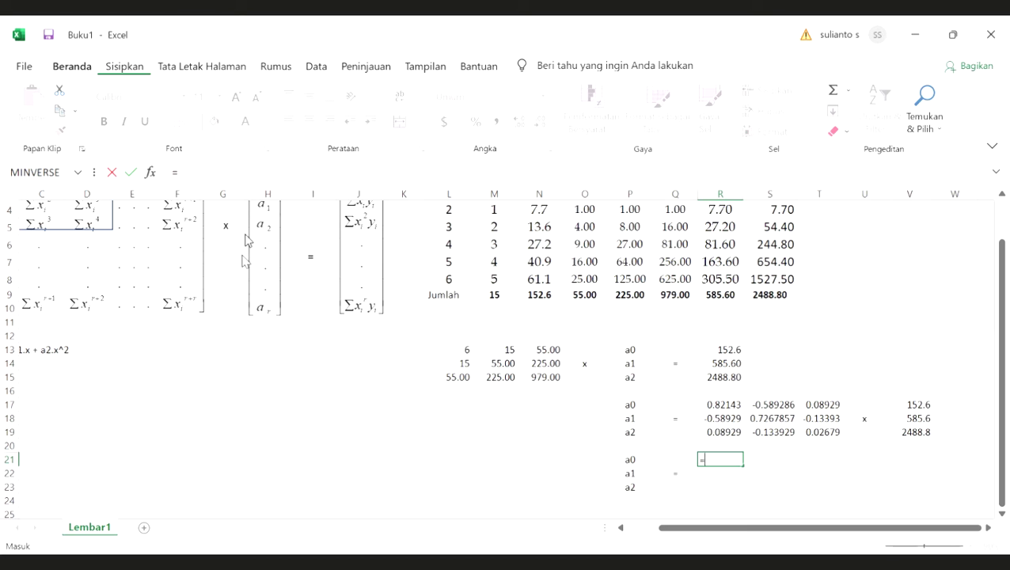
pyautogui.hotkey('shift', 'F3')
pyautogui.press('Down')
pyautogui.press('Down')
pyautogui.click(266, 462)
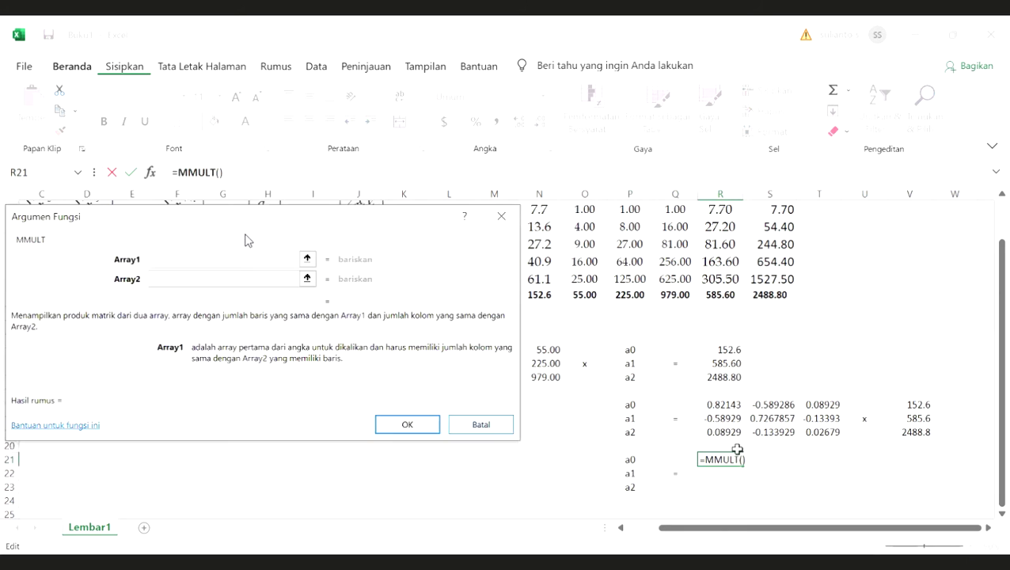
pyautogui.click(728, 404)
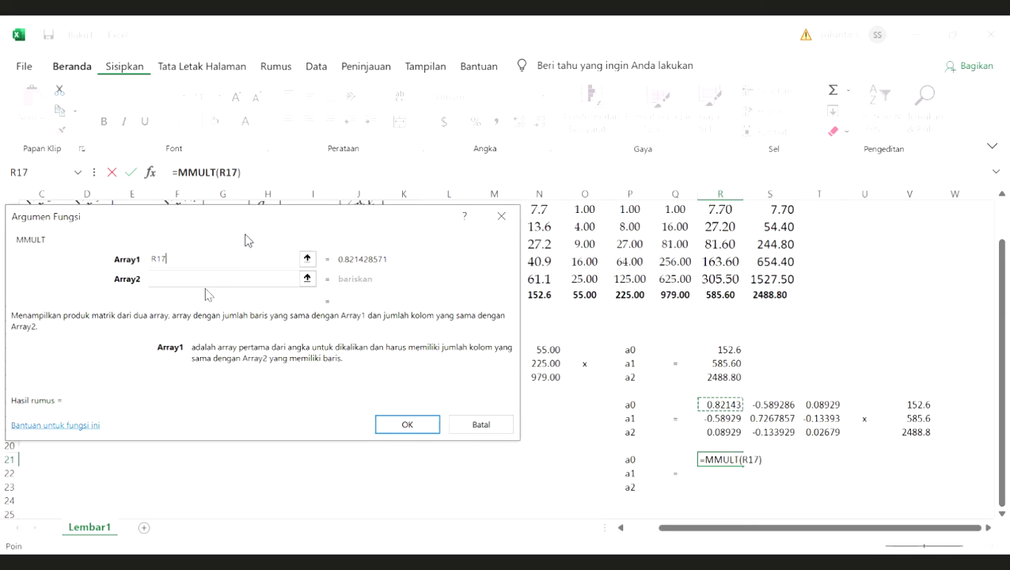
pyautogui.moveTo(728, 405); pyautogui.dragTo(799, 432)
pyautogui.press('Tab')
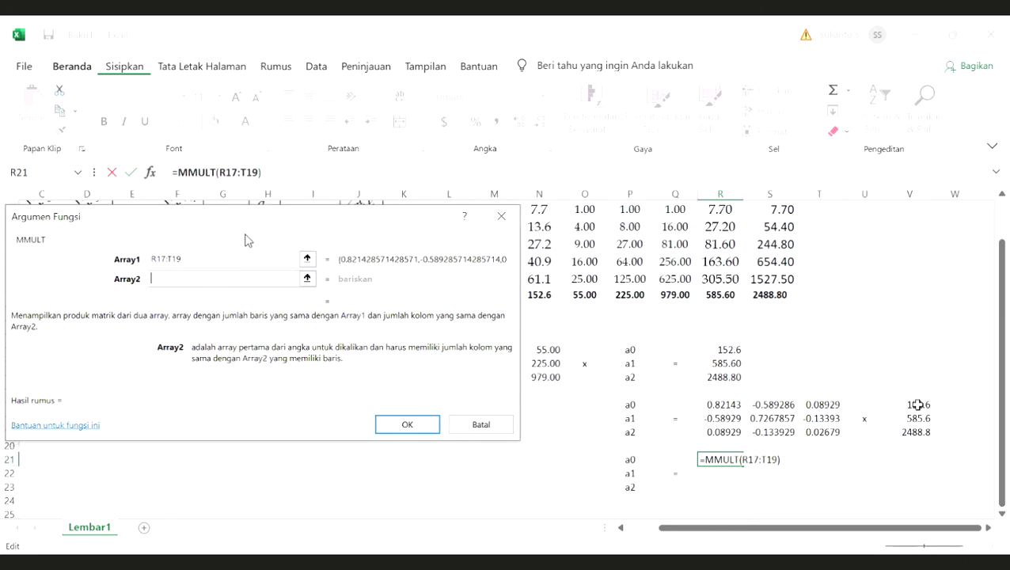
pyautogui.moveTo(917, 405); pyautogui.dragTo(914, 433)
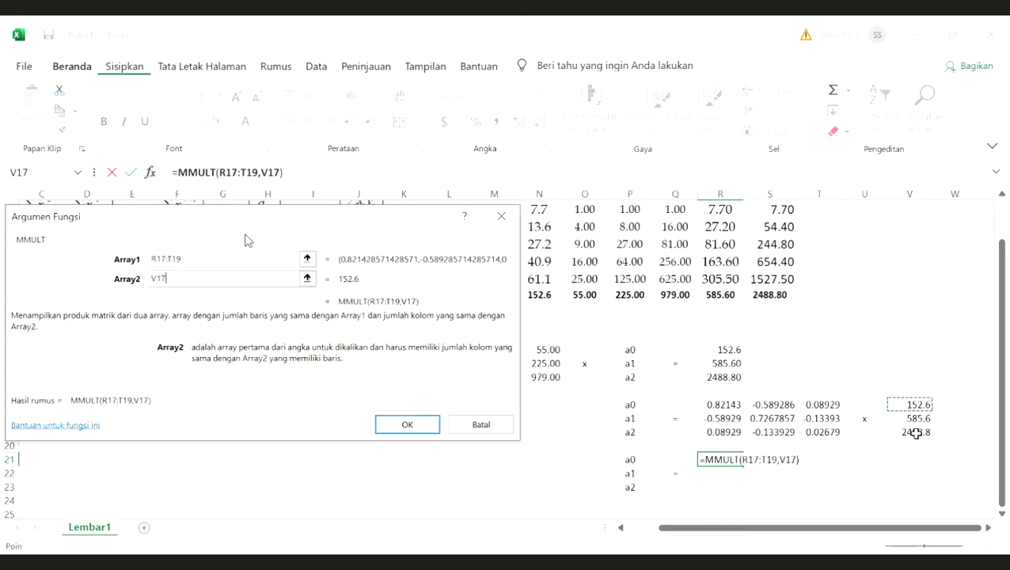
pyautogui.click(407, 425)
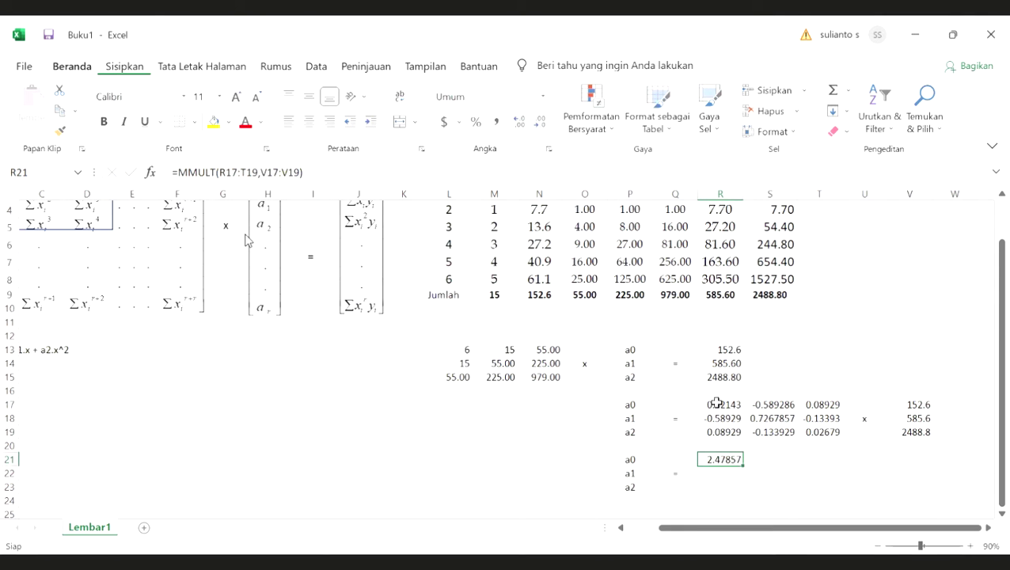
# Extend the MMULT formula over R21:R23 as an array formula to get all three coefficients.
pyautogui.moveTo(720, 405); pyautogui.dragTo(809, 434)
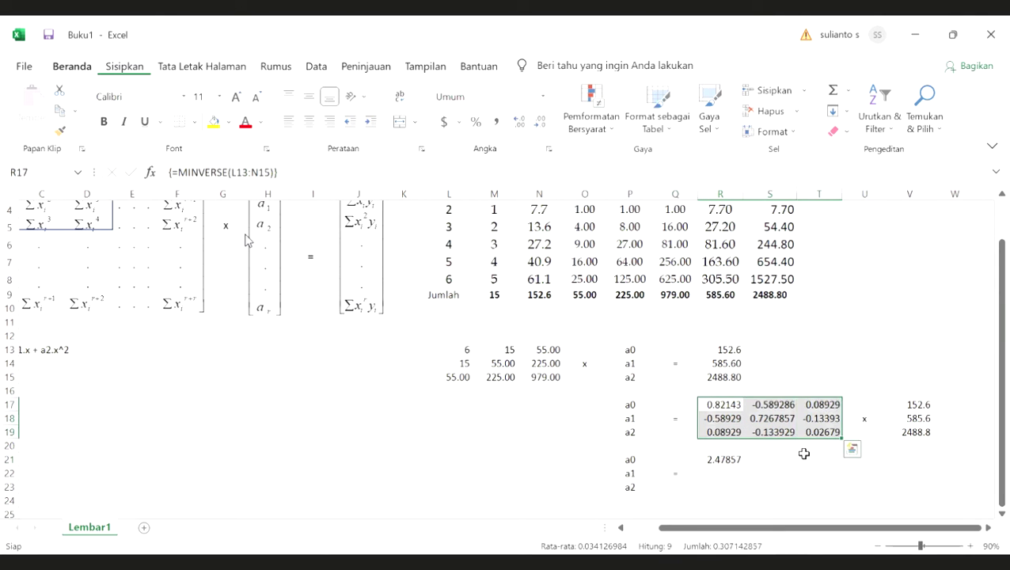
pyautogui.moveTo(906, 405); pyautogui.dragTo(893, 458)
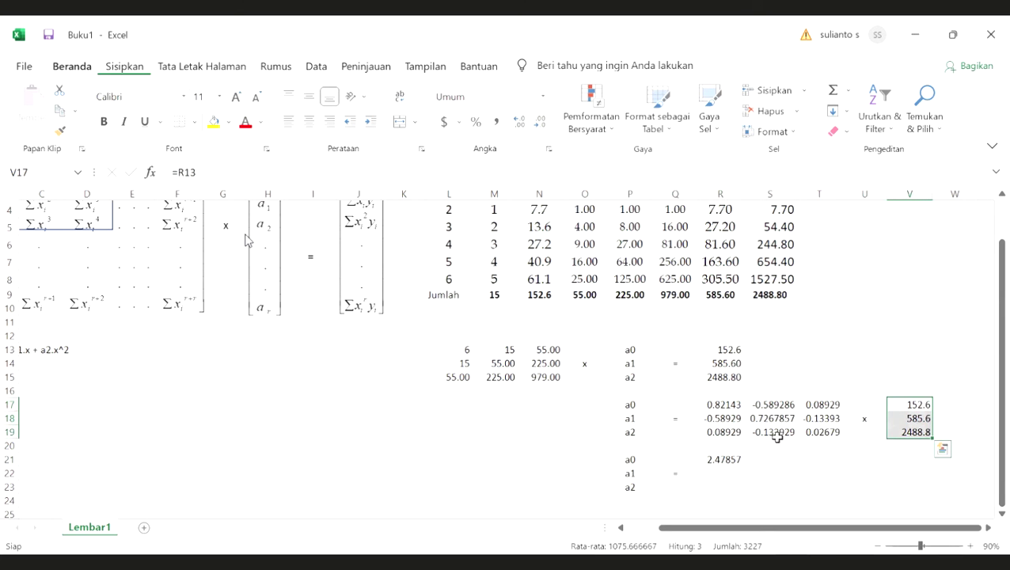
pyautogui.moveTo(734, 460); pyautogui.dragTo(729, 483)
pyautogui.press('F2')
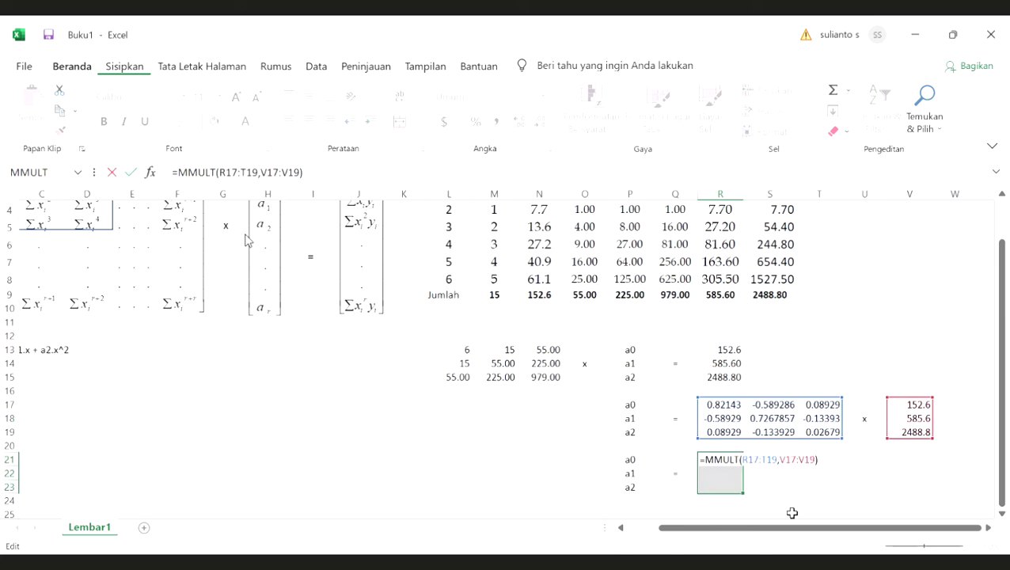
pyautogui.hotkey('ctrl', 'shift', 'Return')
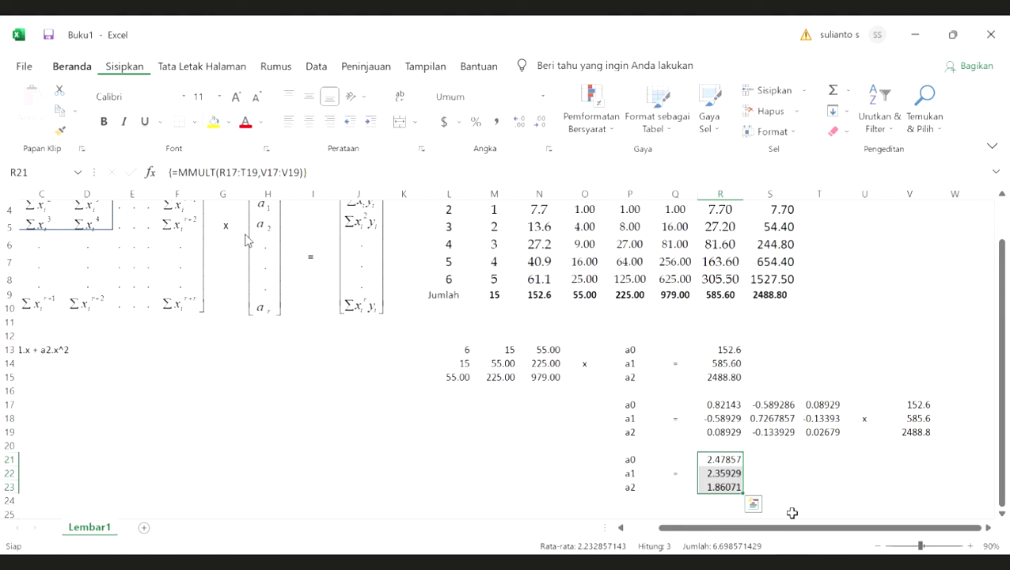
# Reduce the a0, a1 and a2 results in R21:R23 to three decimal places.
pyautogui.click(543, 124)
pyautogui.click(542, 124)
pyautogui.click(772, 503)
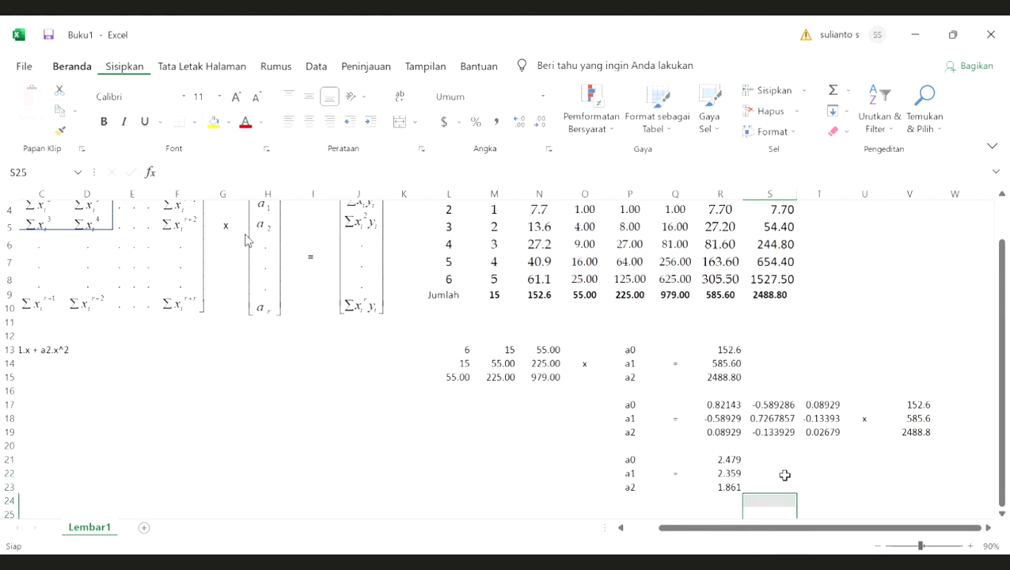
# Enter the regression equation y = 2.479 + 2.359 . X + 1.861 . X2 as text in P25.
pyautogui.click(730, 486)
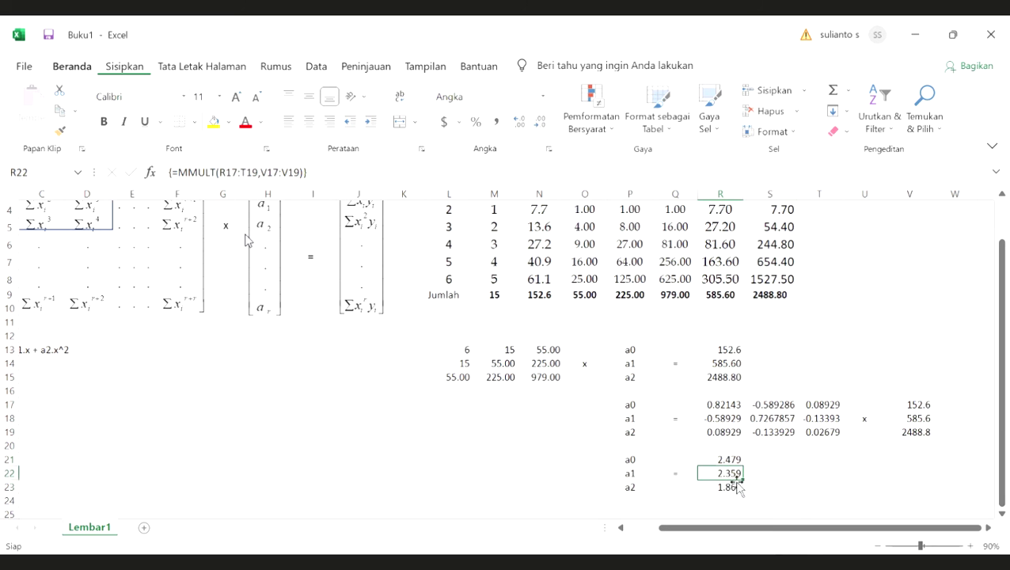
pyautogui.scroll(-1, 319, 448)
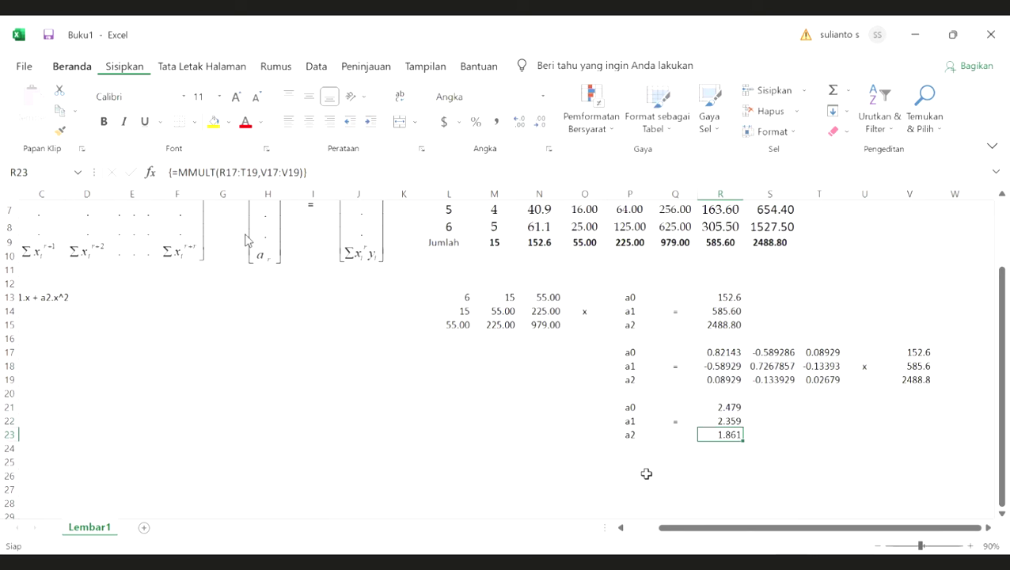
pyautogui.click(645, 466)
pyautogui.write('y')
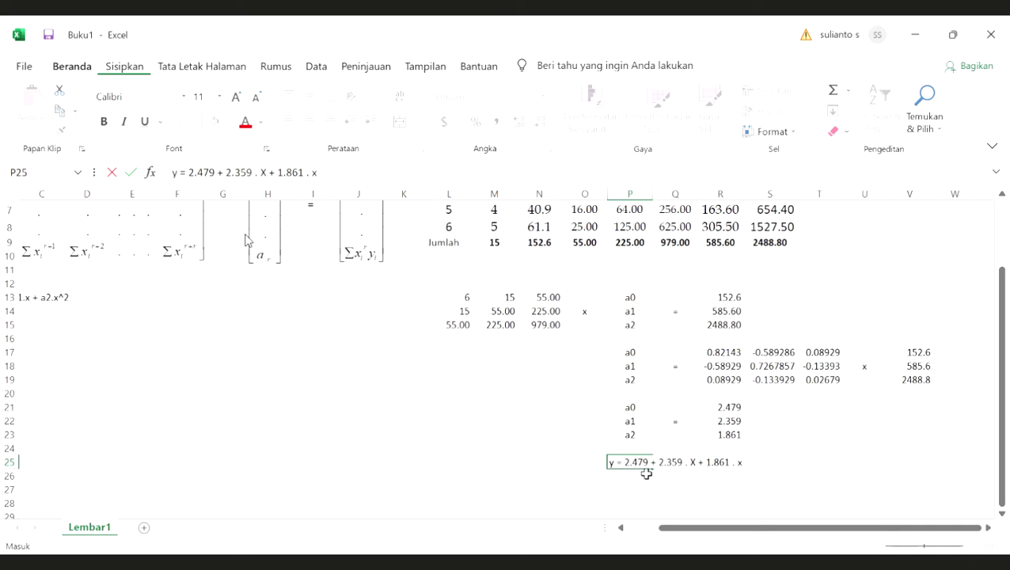
pyautogui.press('Return')
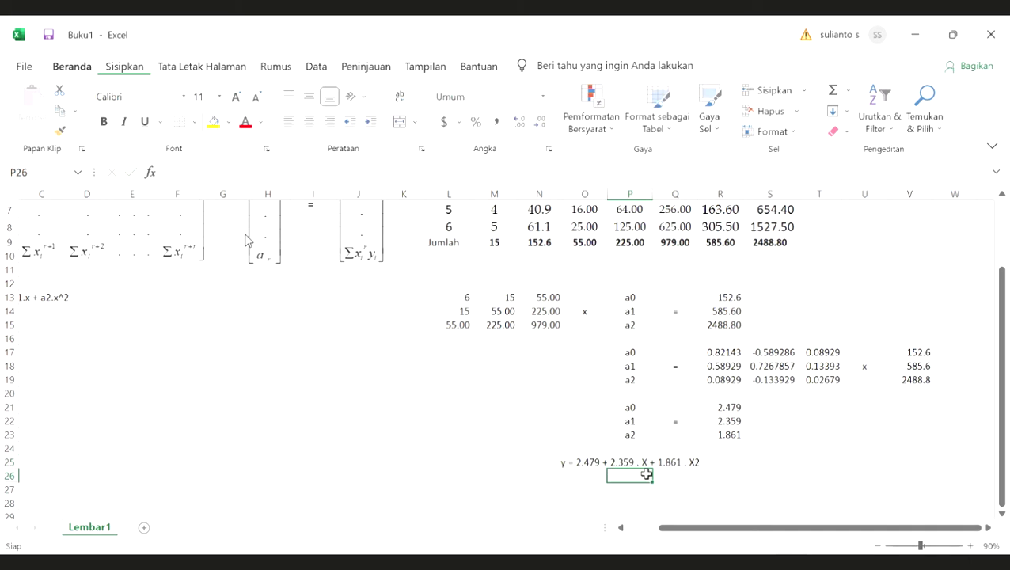
# Left-align the regression equation in P25.
pyautogui.click(679, 464)
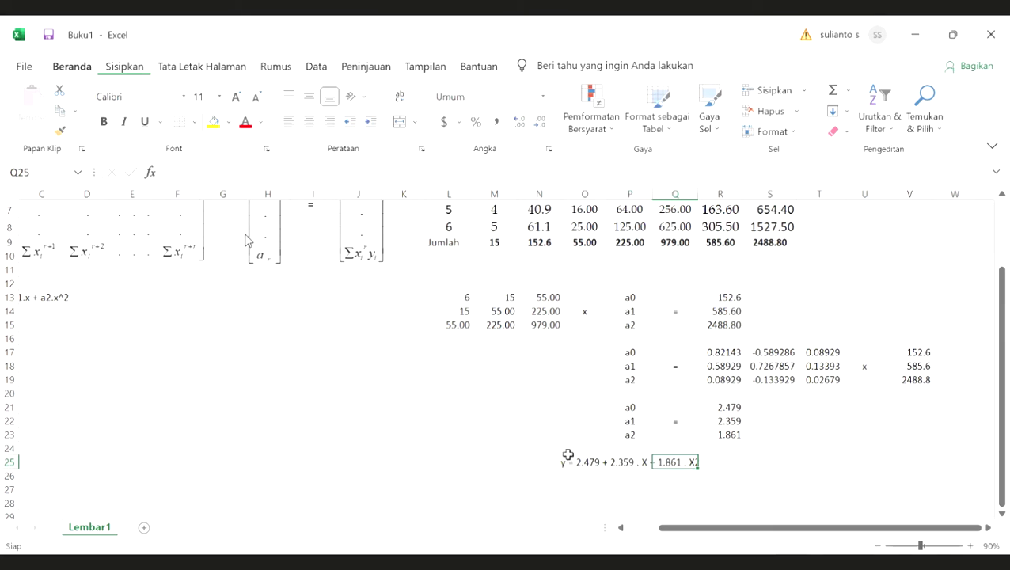
pyautogui.press('Left')
pyautogui.press('Left')
pyautogui.press('Right')
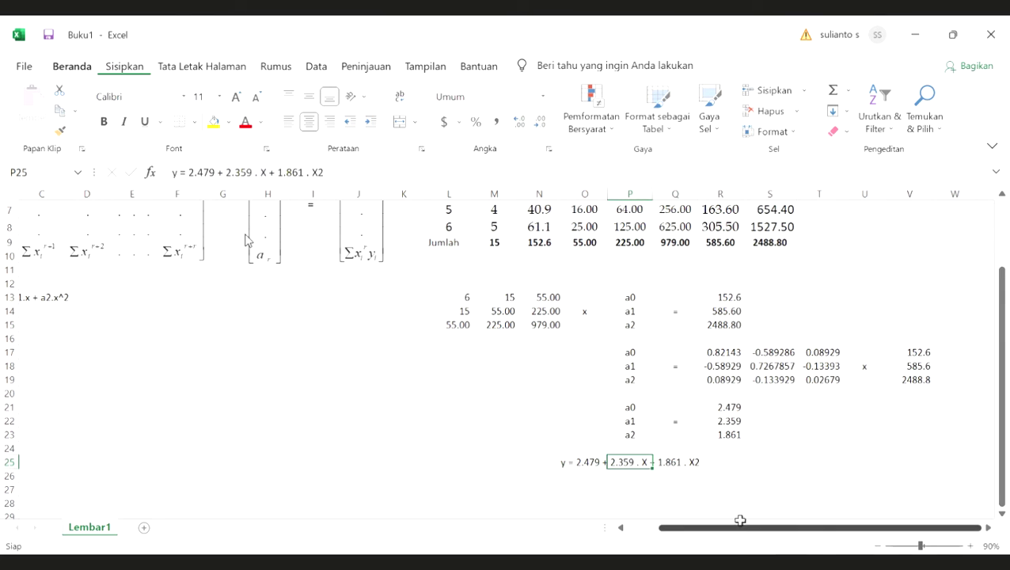
pyautogui.click(288, 121)
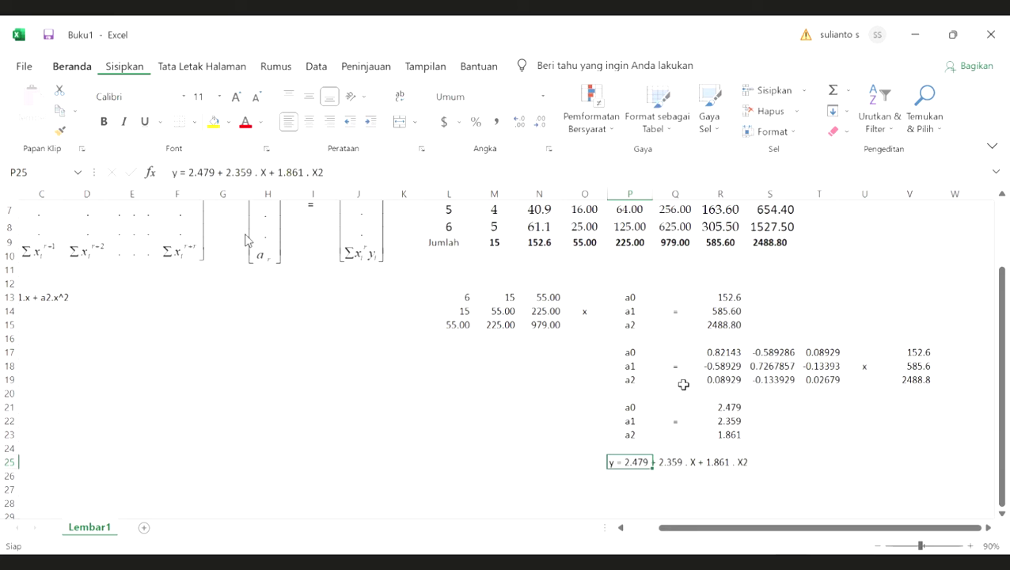
# Format the final 2 of the equation in P25 as superscript so the last term reads X squared.
pyautogui.press('F2')
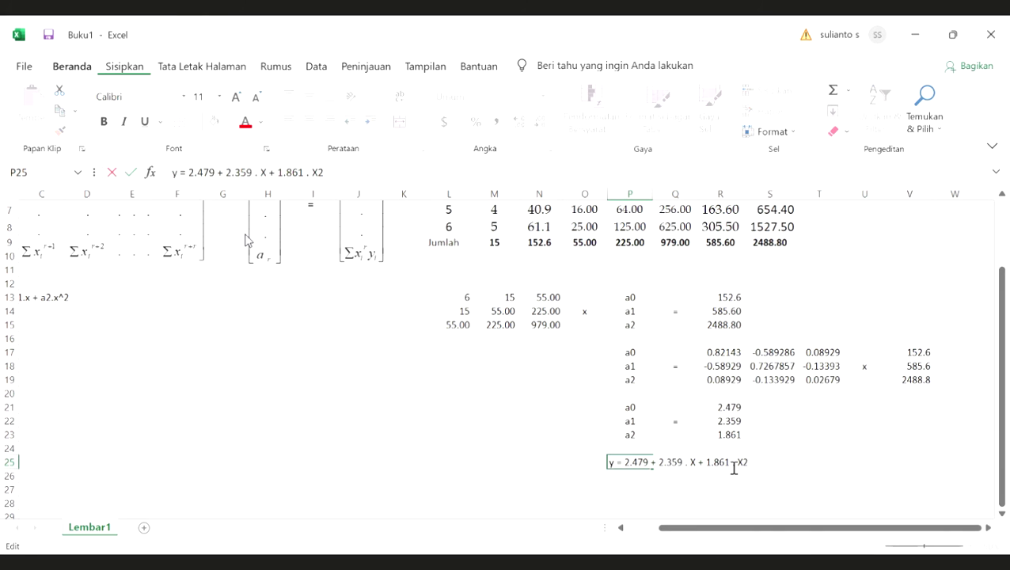
pyautogui.moveTo(755, 464); pyautogui.dragTo(745, 464)
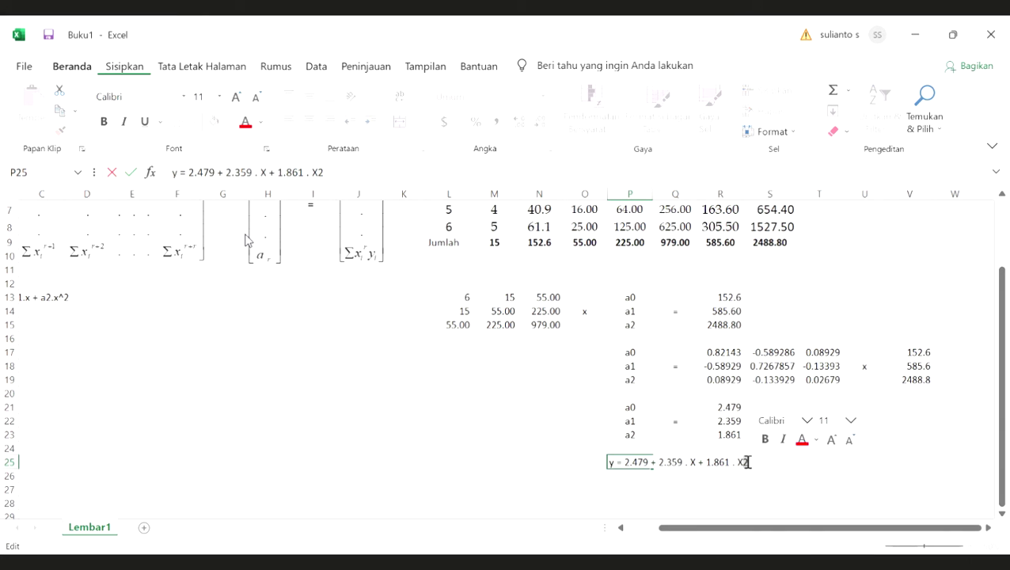
pyautogui.rightClick(747, 463)
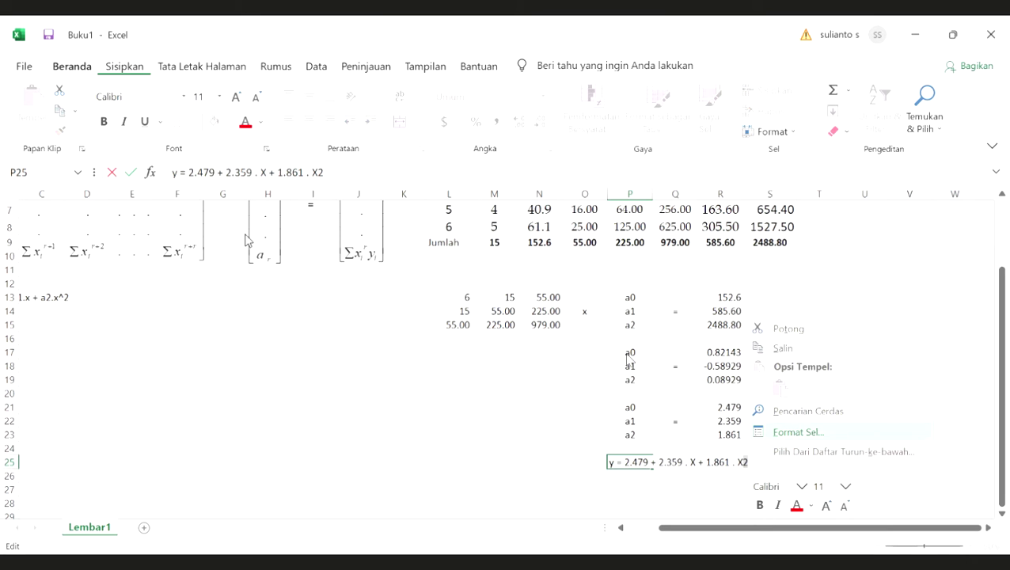
pyautogui.click(799, 431)
pyautogui.click(608, 369)
pyautogui.click(886, 532)
pyautogui.click(818, 491)
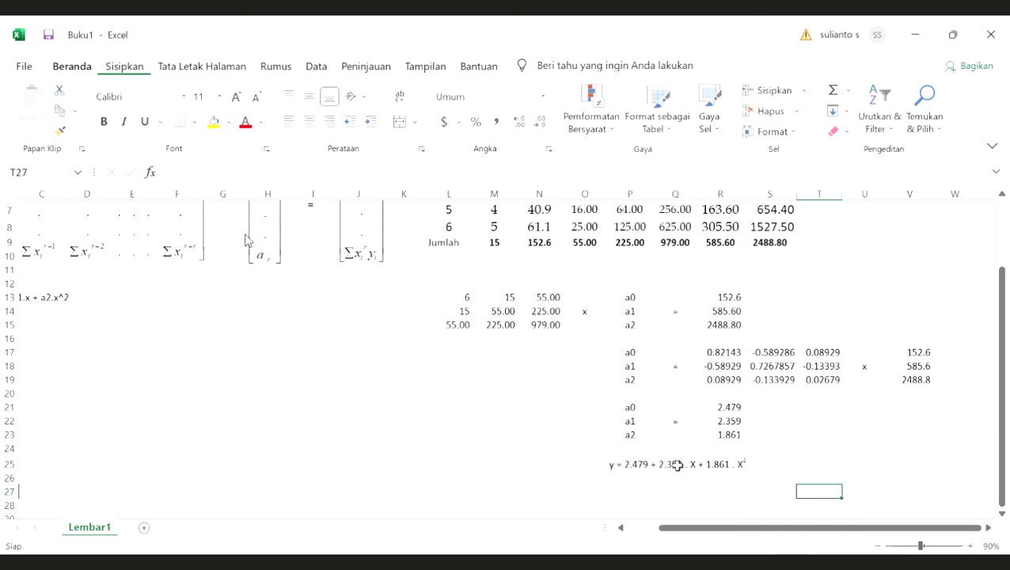
# Highlight the equation across P25:S25 with a yellow fill.
pyautogui.click(630, 464)
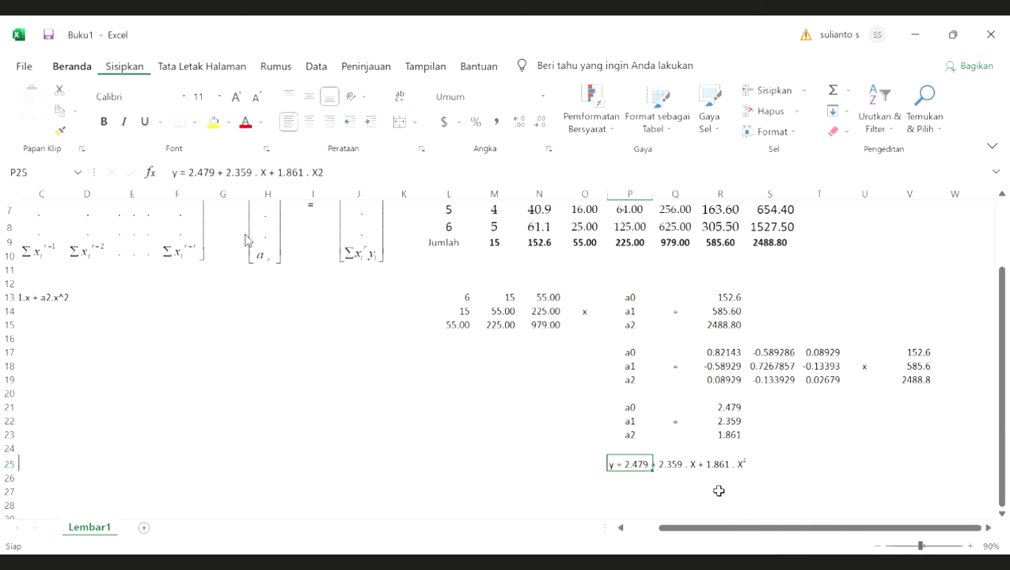
pyautogui.moveTo(629, 461); pyautogui.dragTo(784, 465)
pyautogui.press('F4')
pyautogui.click(268, 324)
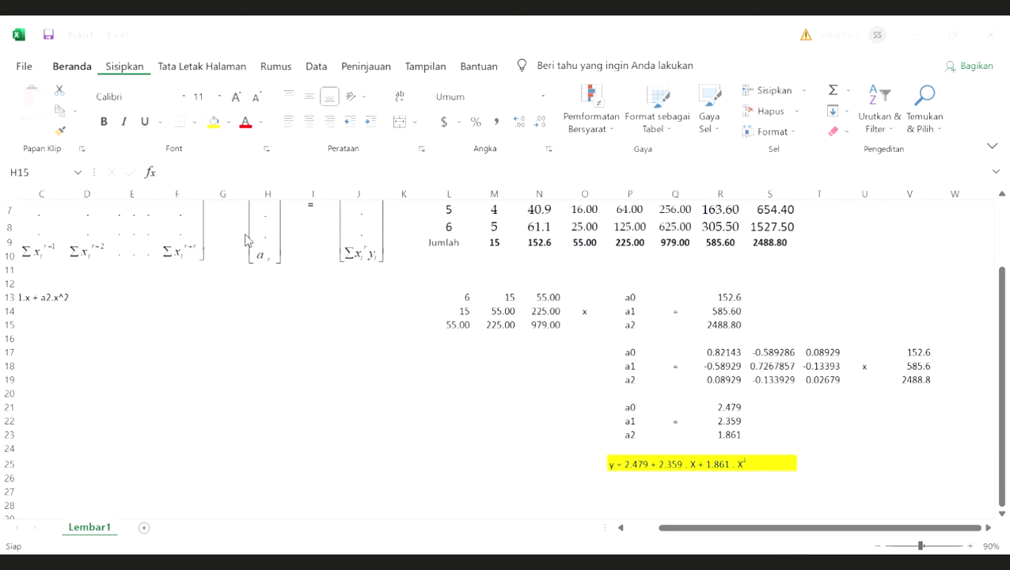
# Paste the copied correlation formula pictures for r, Dt² and D² at E18.
pyautogui.click(127, 365)
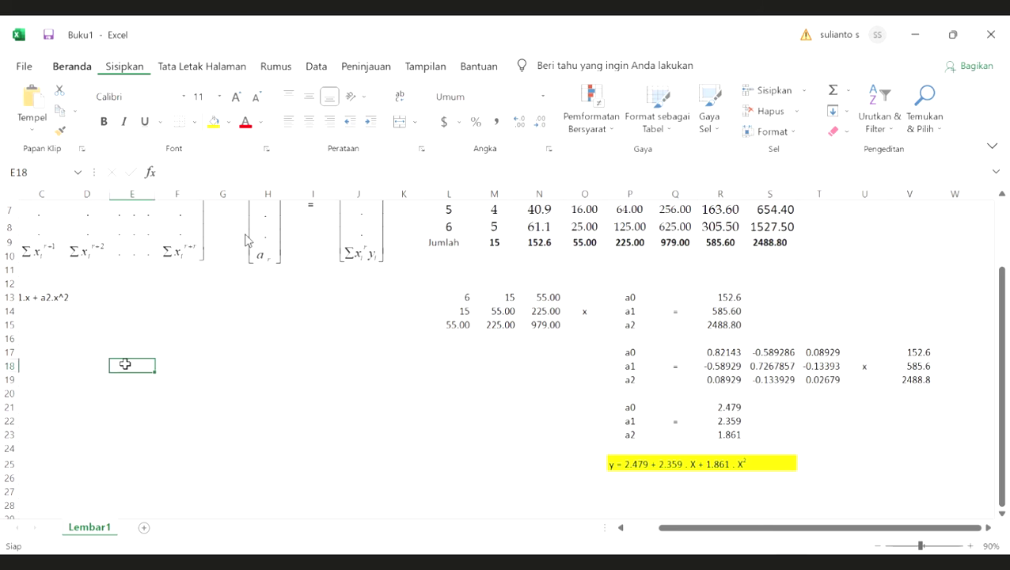
pyautogui.rightClick(125, 364)
pyautogui.click(160, 93)
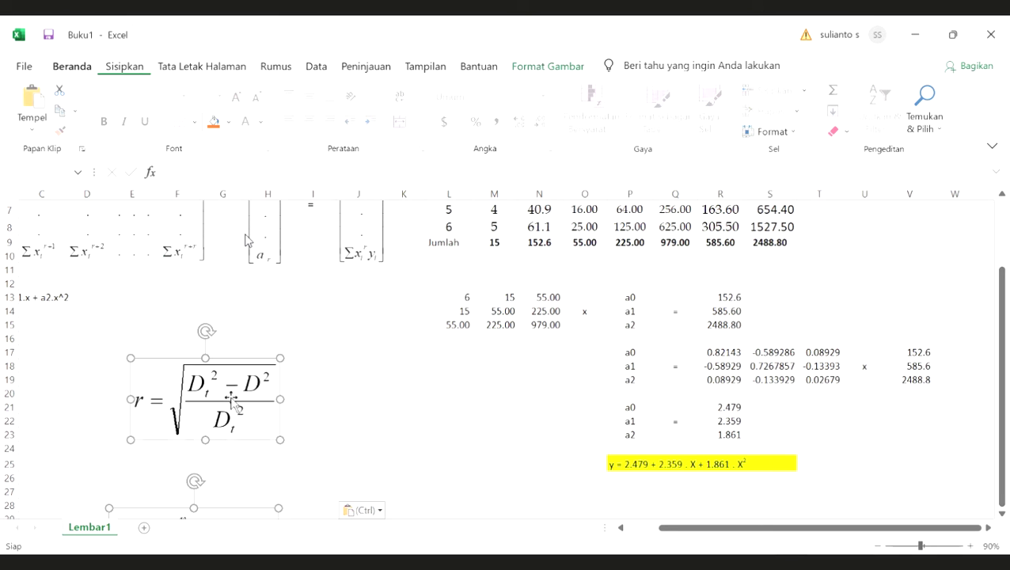
pyautogui.hotkey('ctrl', 'z')
# Arrange the formula pictures so Dt² sits beside the r formula and D² sits directly beneath Dt².
pyautogui.click(209, 500)
pyautogui.moveTo(210, 500); pyautogui.dragTo(379, 370)
pyautogui.moveTo(396, 420); pyautogui.dragTo(344, 413)
pyautogui.click(317, 475)
pyautogui.scroll(-2, 330, 469)
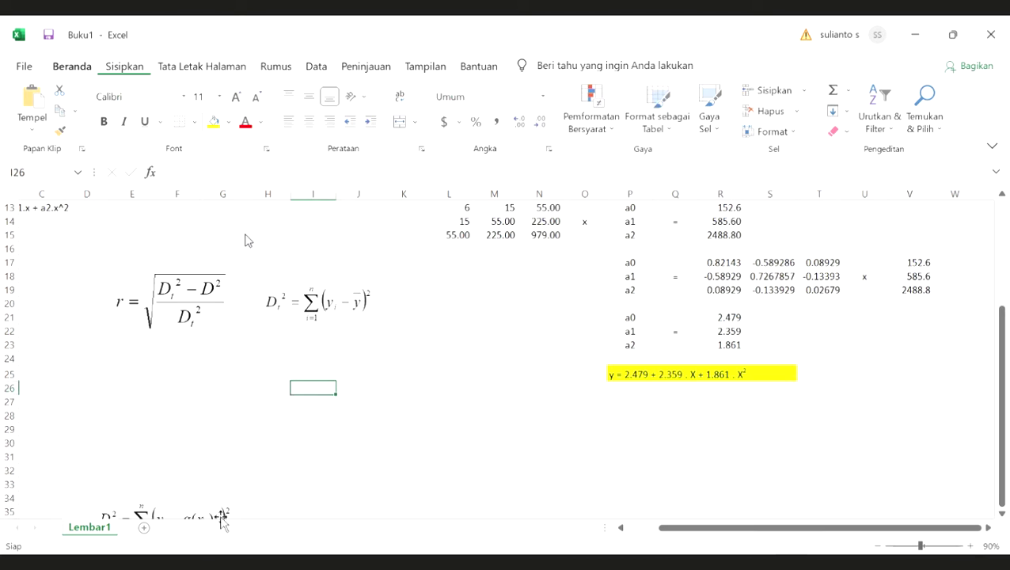
pyautogui.moveTo(272, 445); pyautogui.dragTo(397, 377)
pyautogui.click(460, 435)
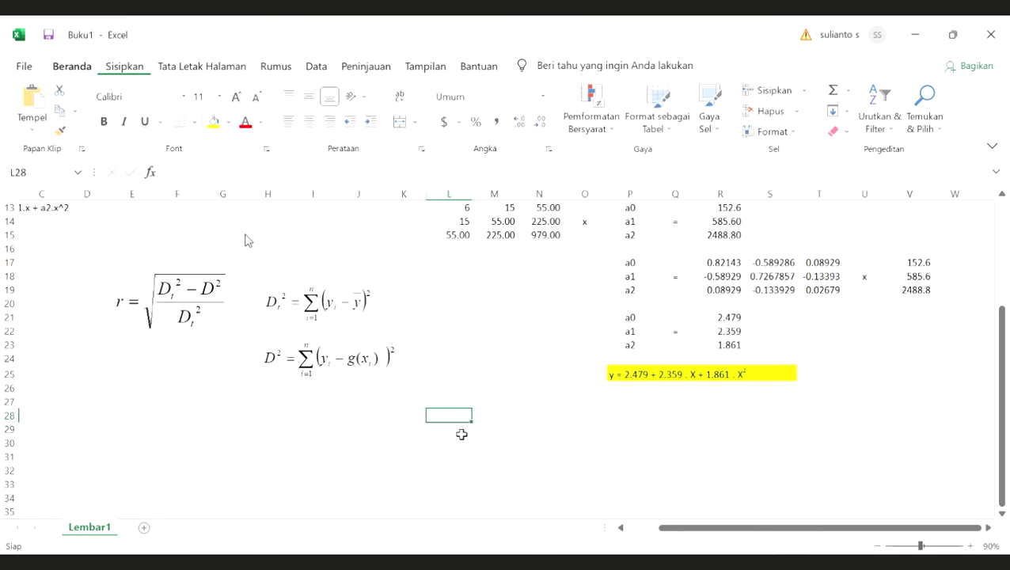
# Add the column header (y-y_rt)^2 in T2, beside the x^2. y column of the data table.
pyautogui.scroll(2, 461, 435)
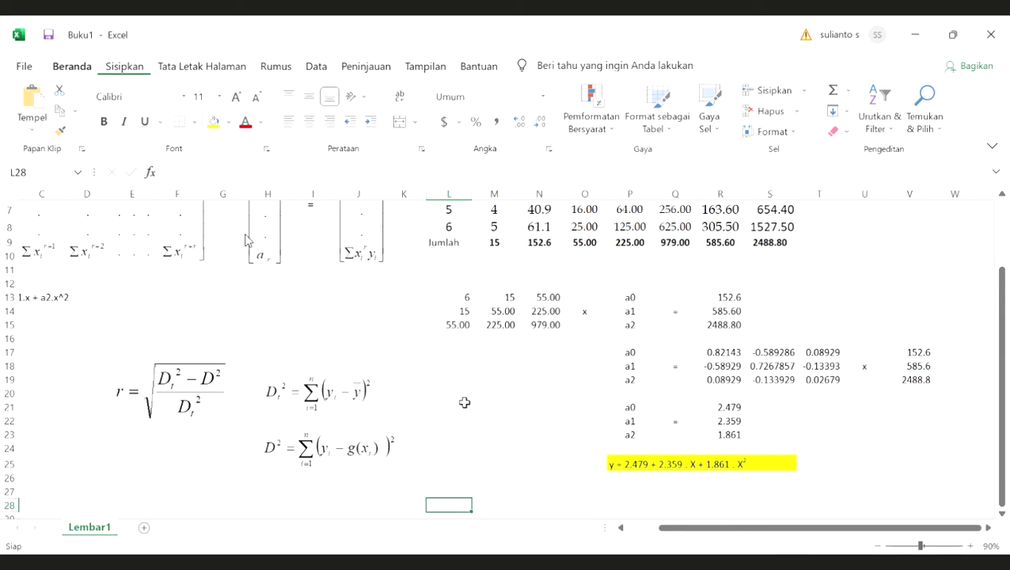
pyautogui.scroll(2, 897, 255)
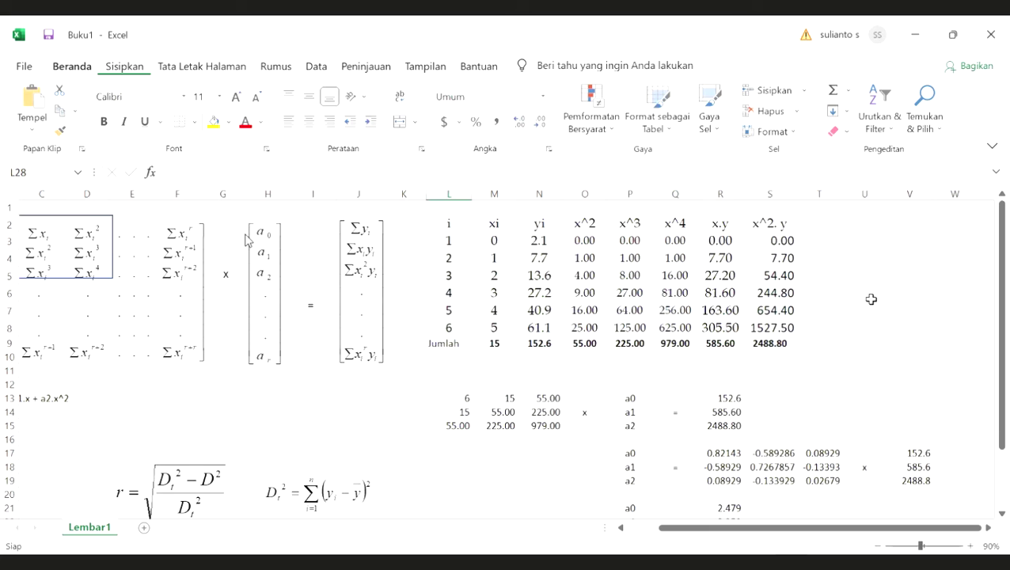
pyautogui.click(807, 230)
pyautogui.write('y-y_rt')
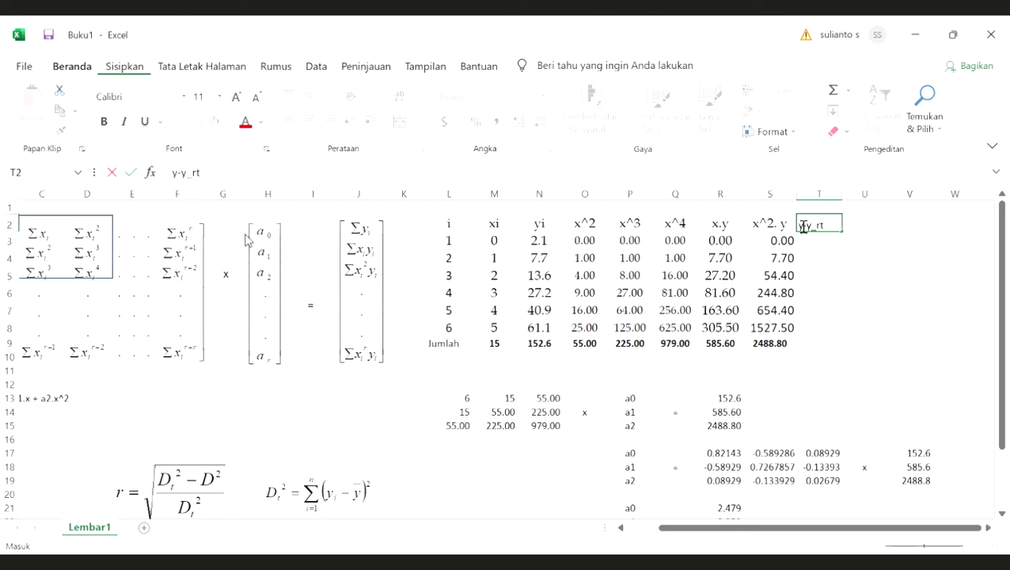
pyautogui.press('F2')
pyautogui.press('Home')
pyautogui.write('(')
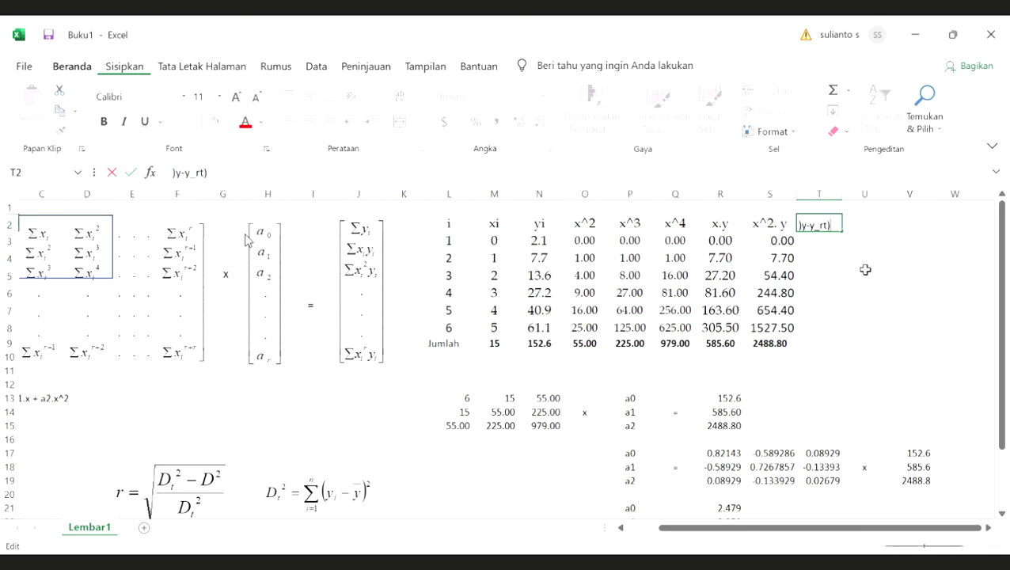
pyautogui.press('Home')
pyautogui.press('Delete')
pyautogui.write('(')
pyautogui.press('Return')
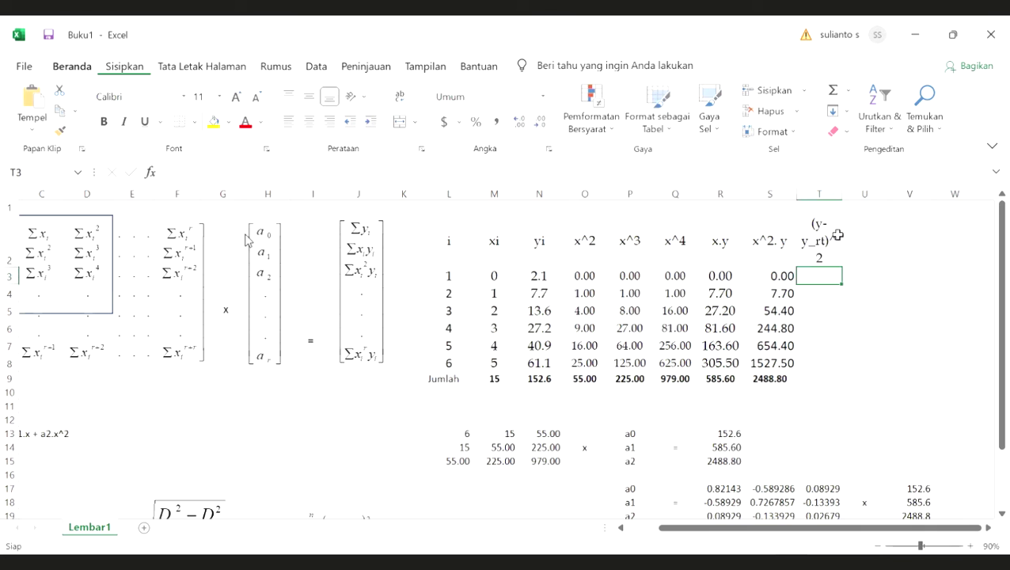
# Widen column T so its header fits on one line and reduce the height of row 2.
pyautogui.click(815, 234)
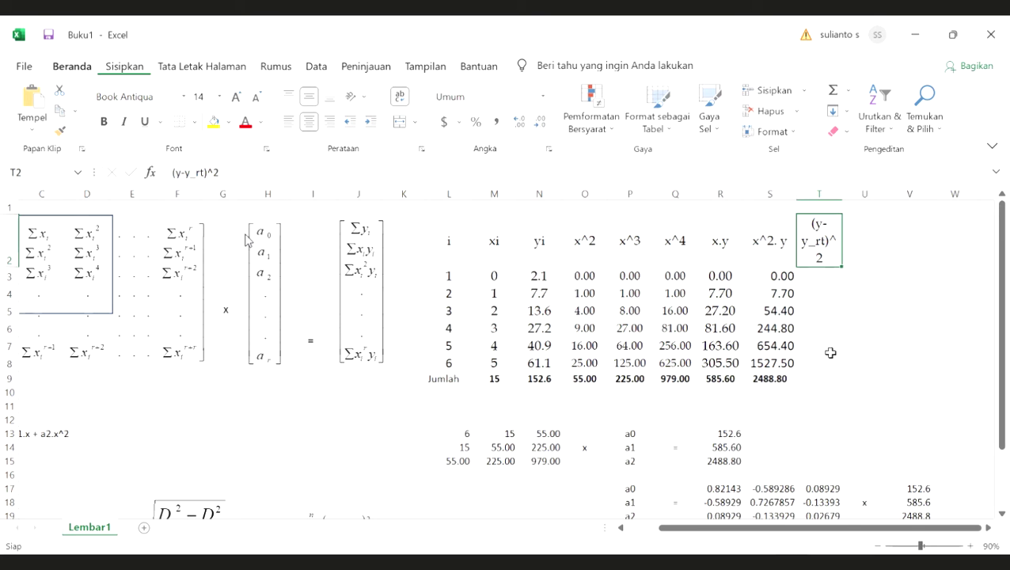
pyautogui.press('Down')
pyautogui.press('Down')
pyautogui.click(585, 239)
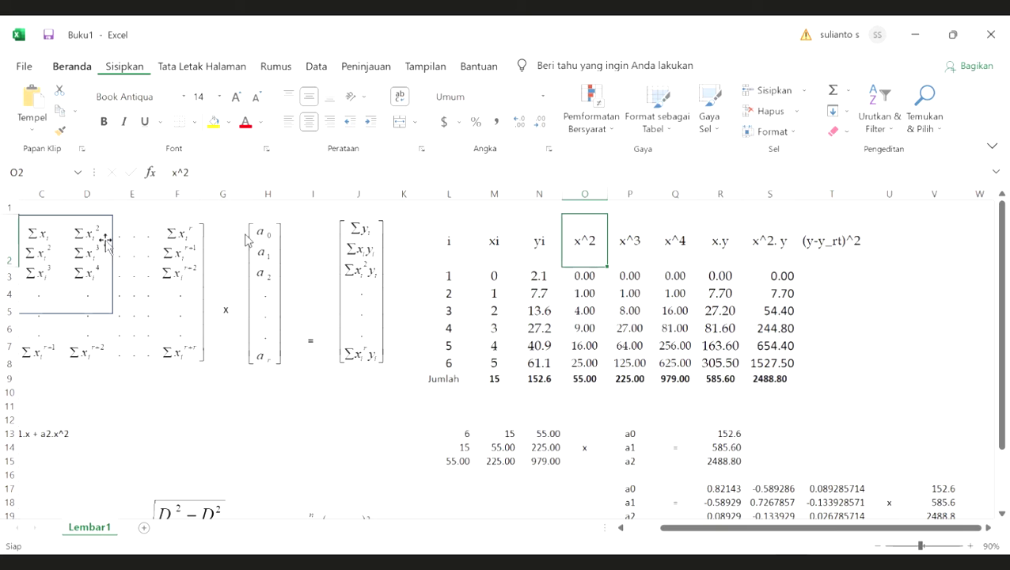
pyautogui.moveTo(15, 267); pyautogui.dragTo(17, 241)
pyautogui.click(863, 304)
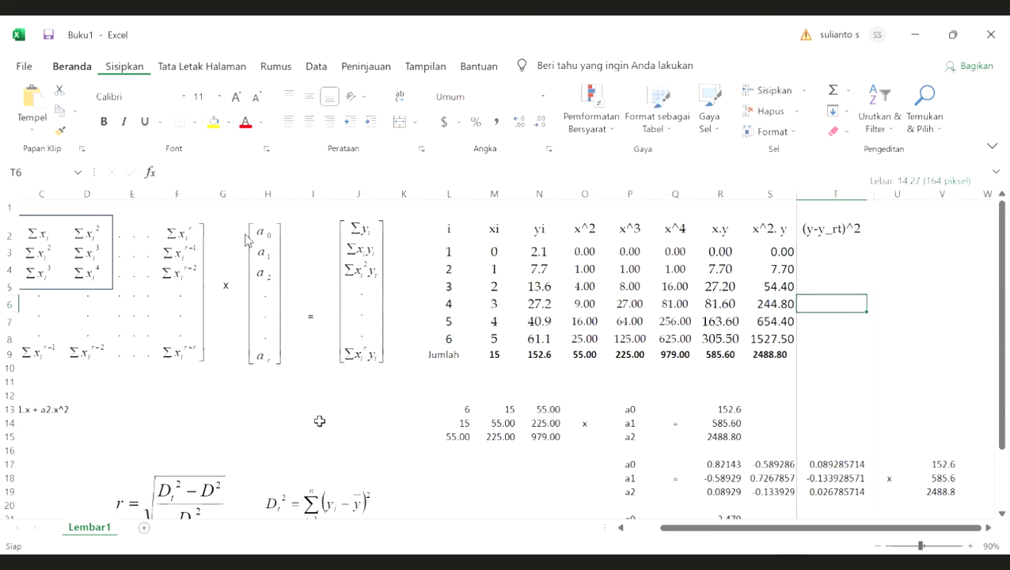
pyautogui.click(269, 408)
pyautogui.scroll(-2, 363, 411)
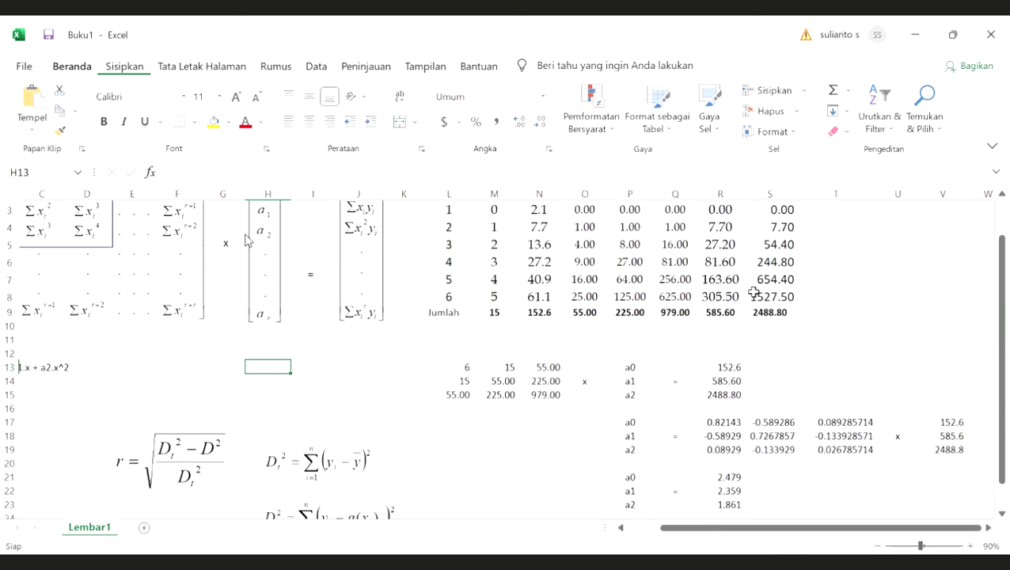
pyautogui.scroll(2, 821, 291)
pyautogui.hotkey('ctrl', 'z')
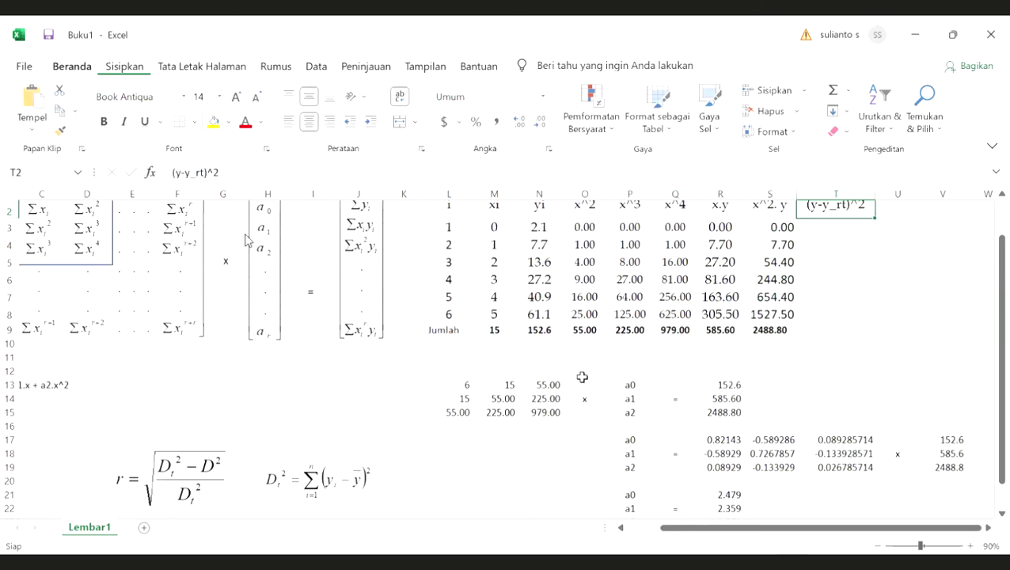
pyautogui.scroll(-2, 582, 376)
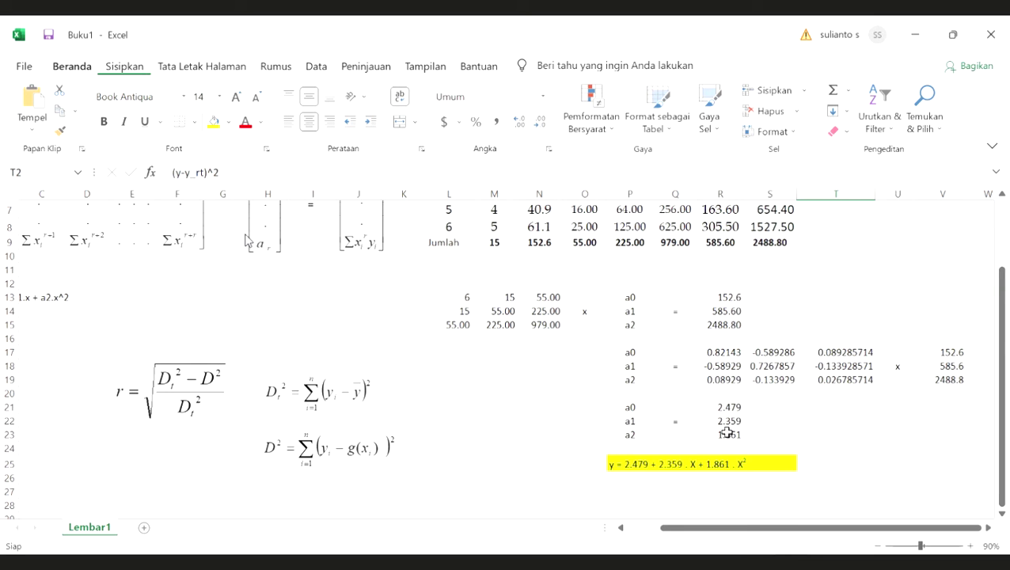
pyautogui.scroll(2, 863, 226)
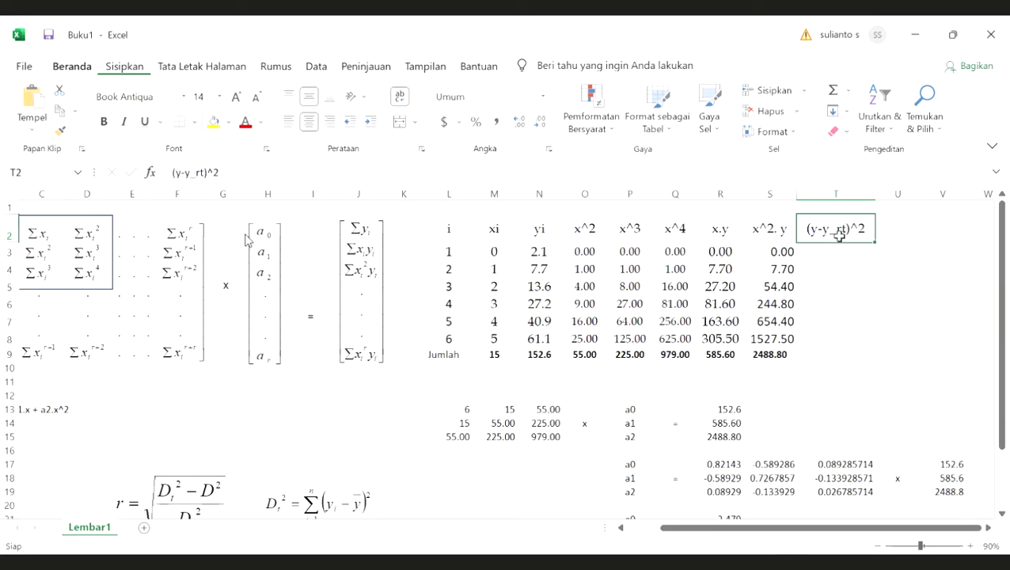
pyautogui.press('F2')
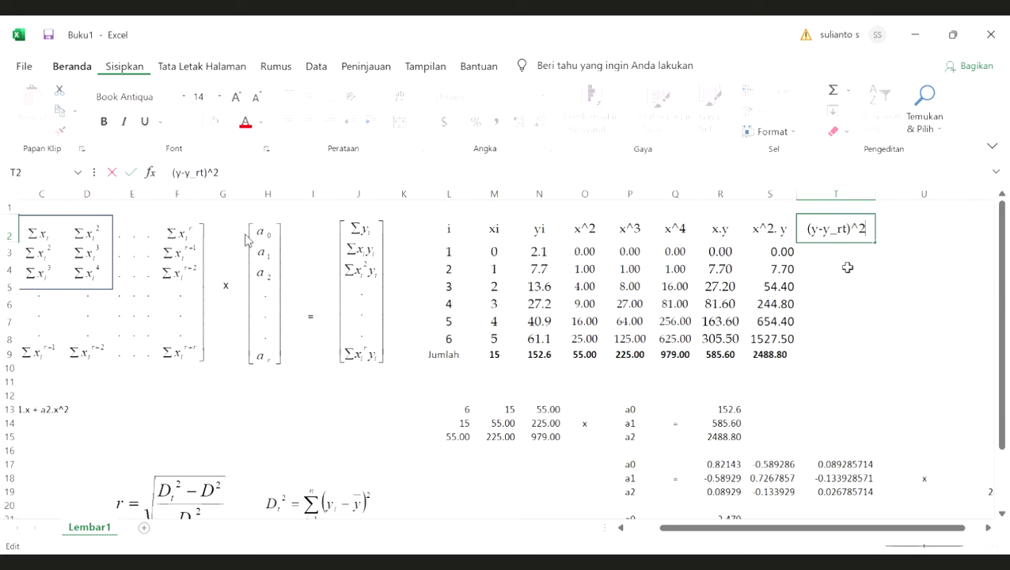
pyautogui.write('Dt')
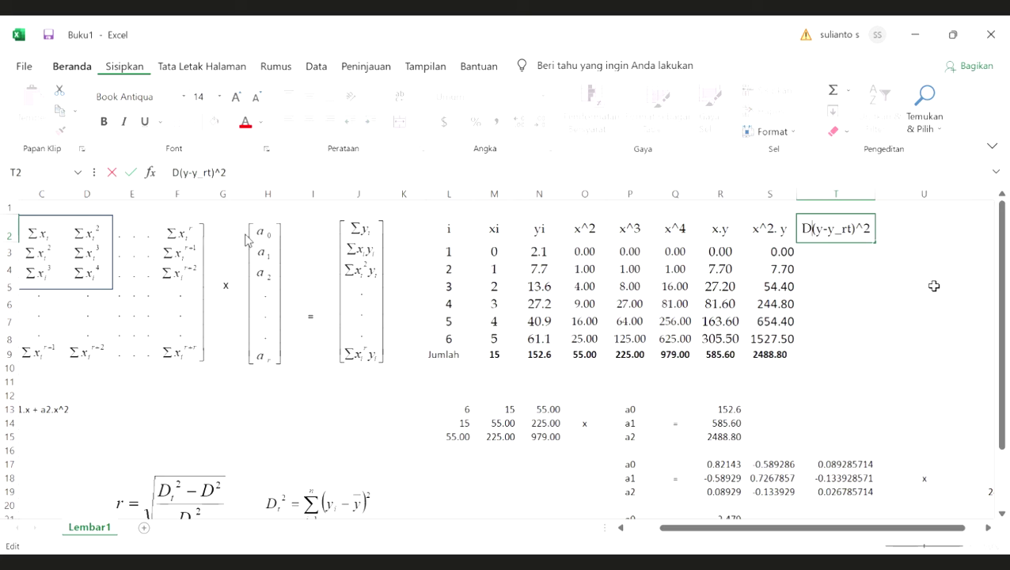
pyautogui.press('BackSpace')
pyautogui.press('BackSpace')
pyautogui.press('Tab')
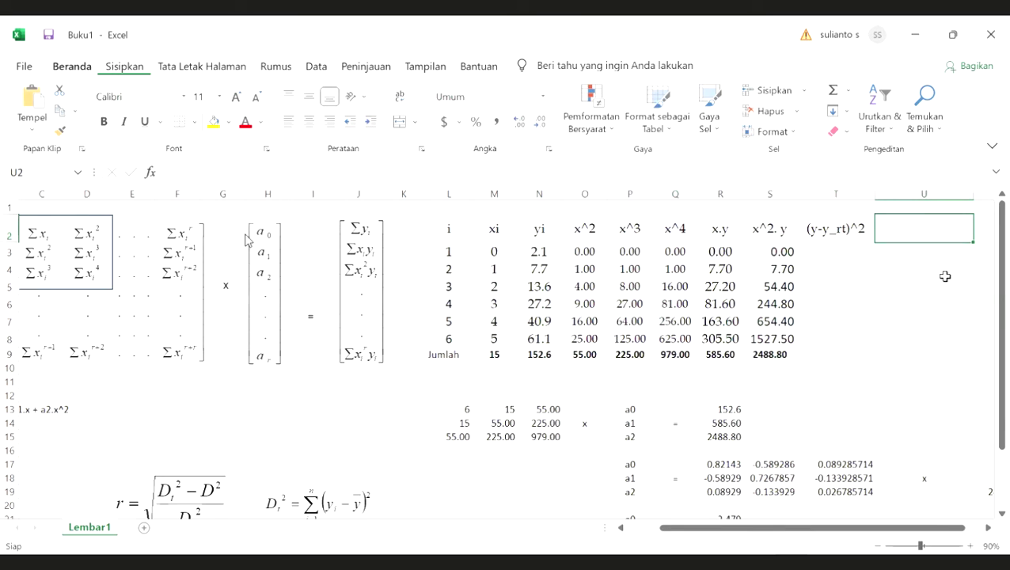
# Enter the column header (y-(2.479 +2.359.x+1.861.x^2))^2 in U2, using the coefficients of the highlighted fitted equation.
pyautogui.write('(y-(')
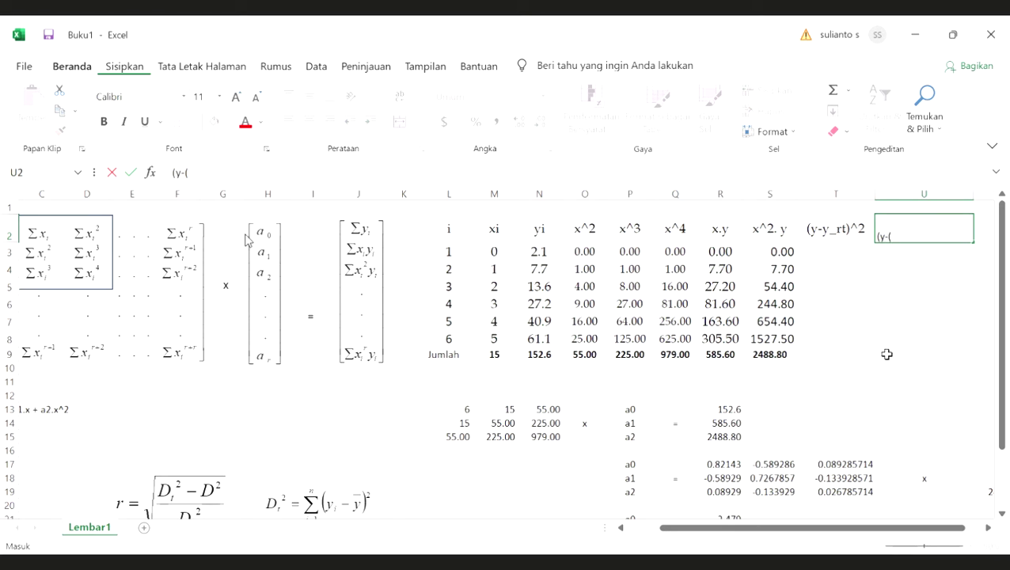
pyautogui.scroll(-2, 633, 467)
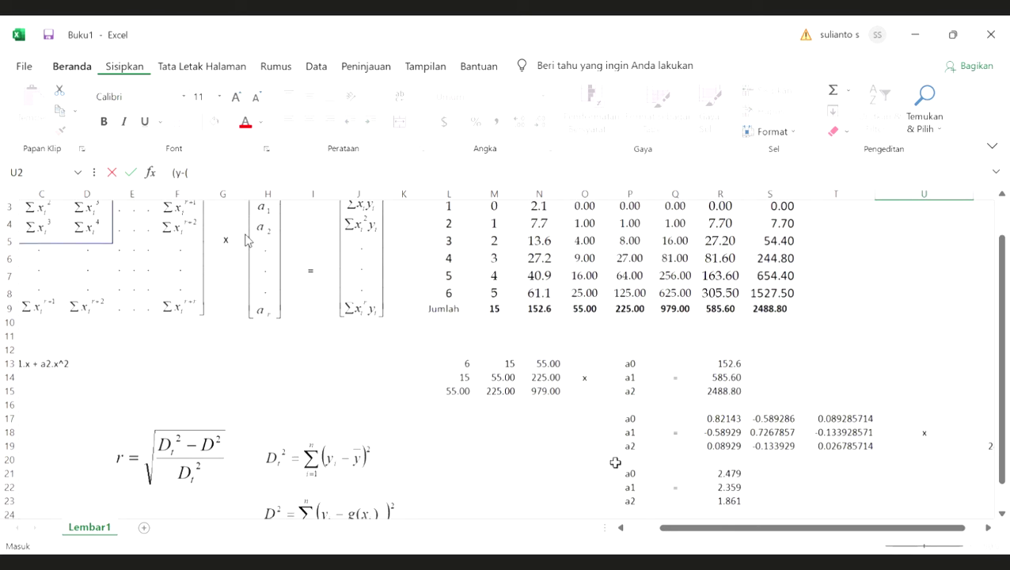
pyautogui.scroll(-1, 667, 490)
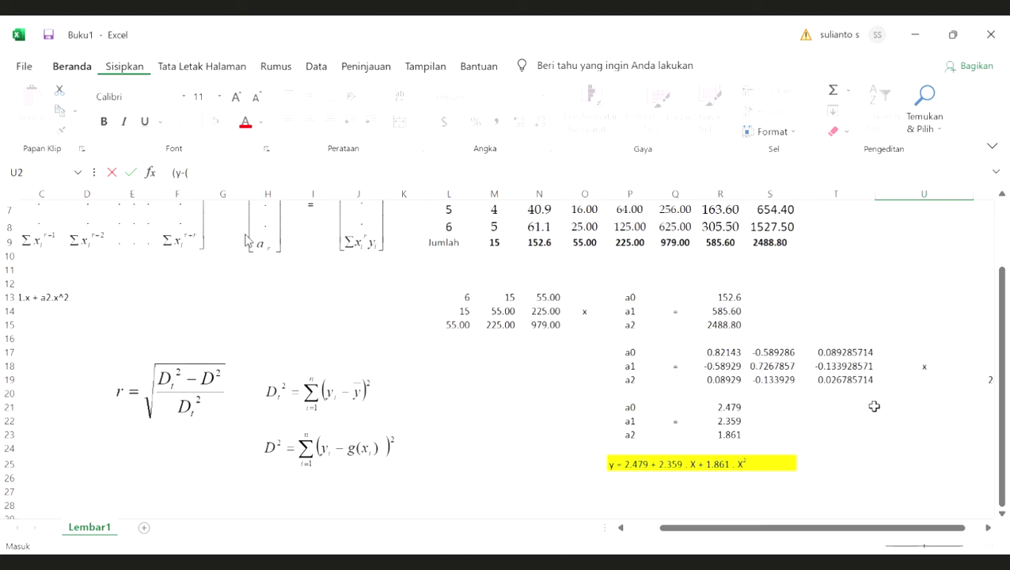
pyautogui.scroll(2, 874, 406)
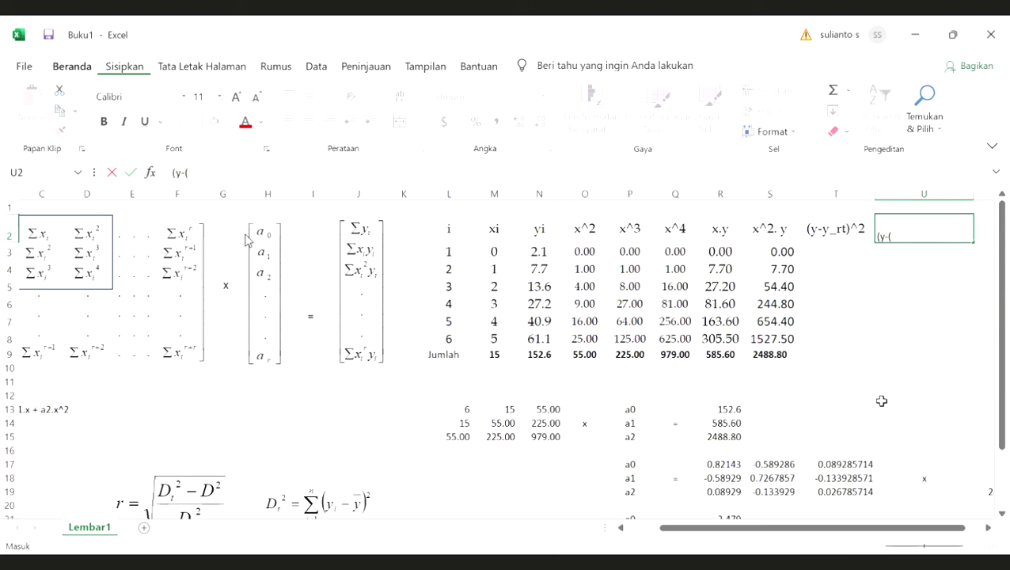
pyautogui.write('.479 +')
pyautogui.scroll(-3, 879, 408)
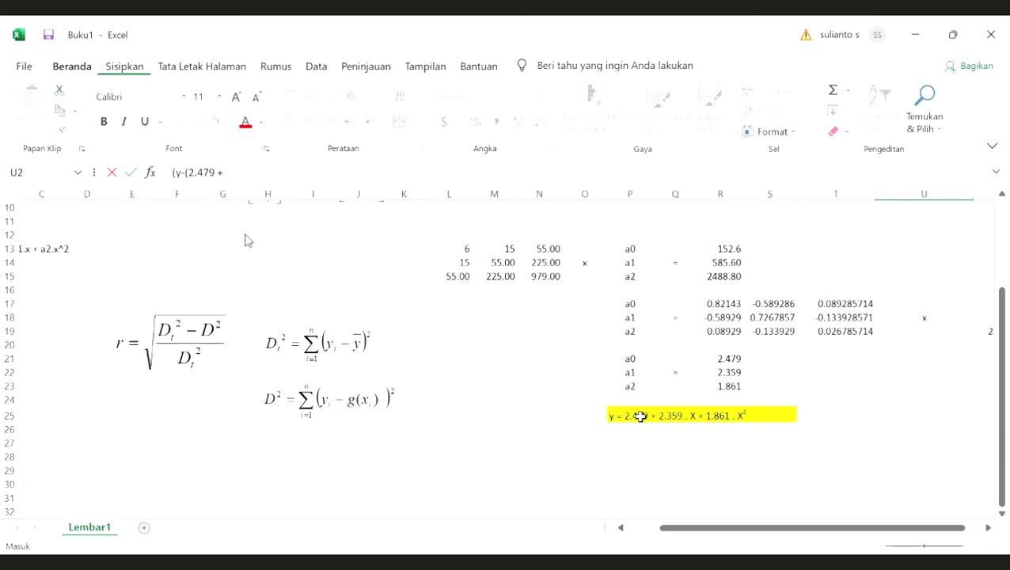
pyautogui.scroll(3, 818, 422)
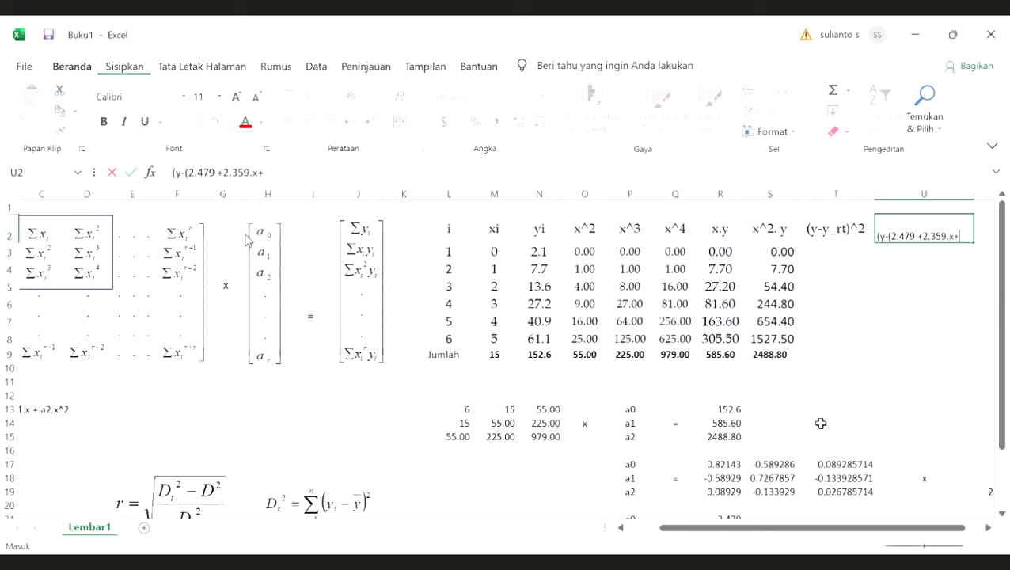
pyautogui.scroll(-3, 830, 423)
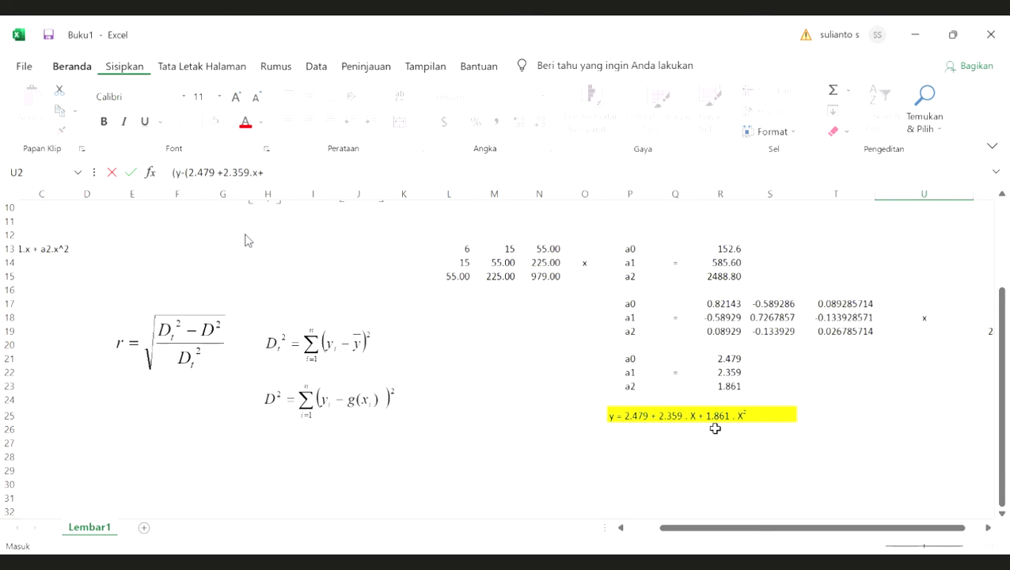
pyautogui.scroll(3, 715, 429)
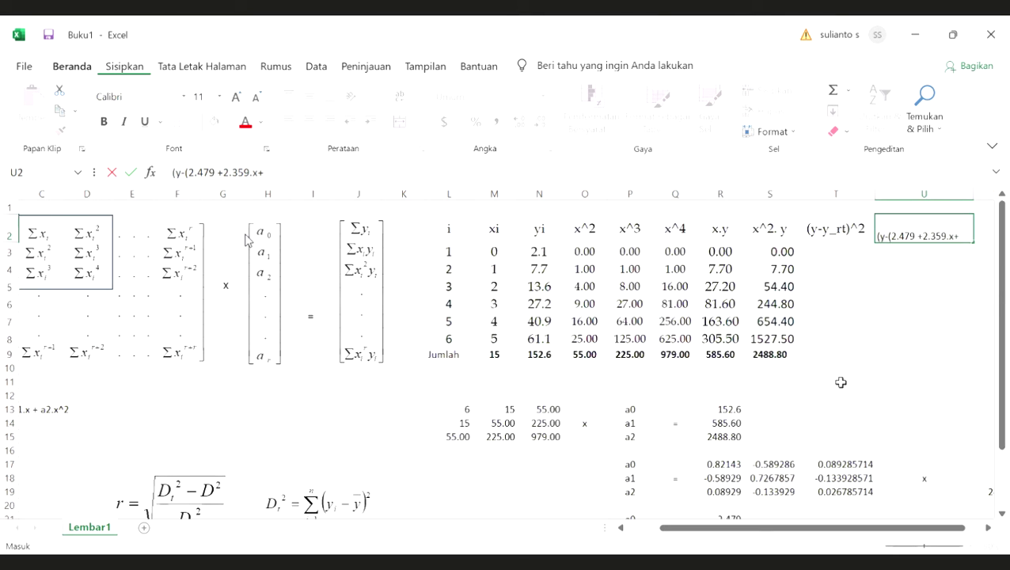
pyautogui.write('.861.x^')
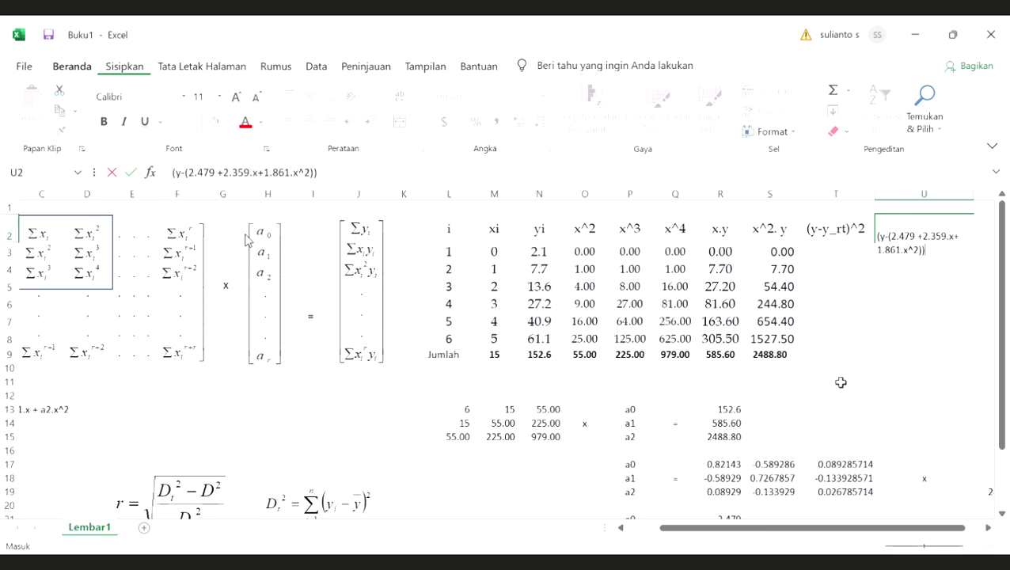
pyautogui.write('2))^2')
pyautogui.press('Return')
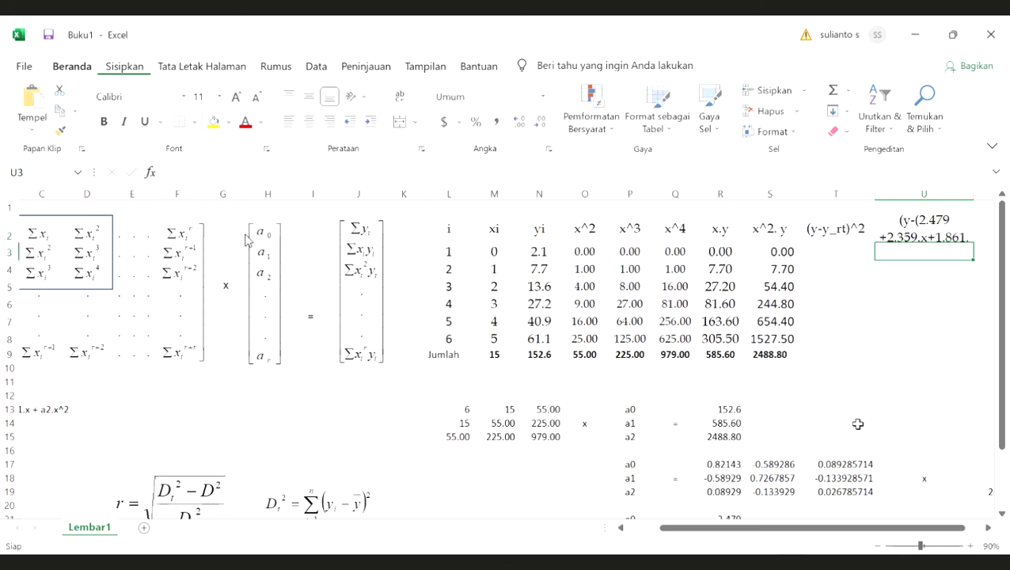
# Widen column U and set the font size of its header in U2 to 12.
pyautogui.click(987, 529)
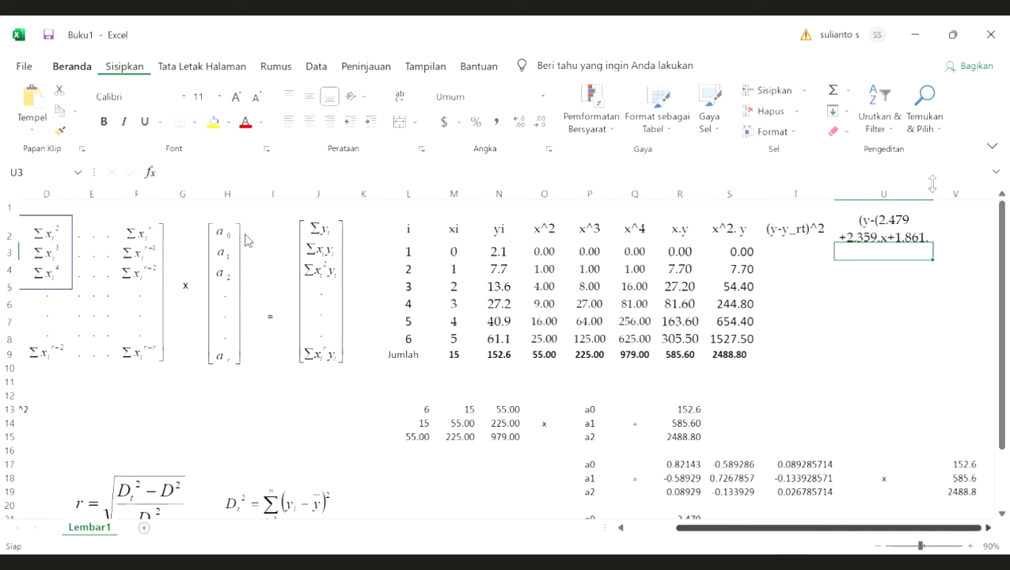
pyautogui.moveTo(929, 194); pyautogui.dragTo(975, 194)
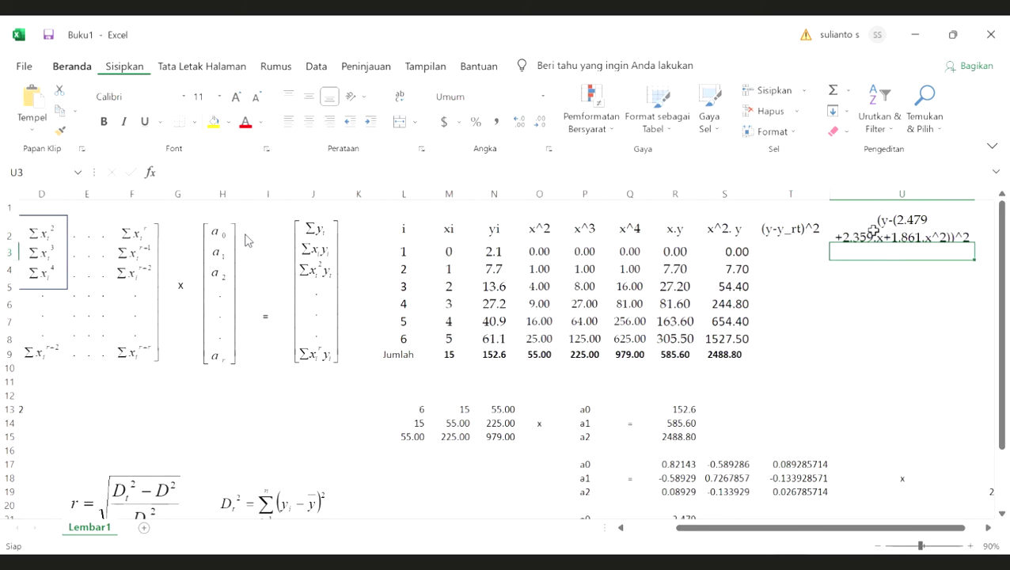
pyautogui.click(903, 228)
pyautogui.click(220, 96)
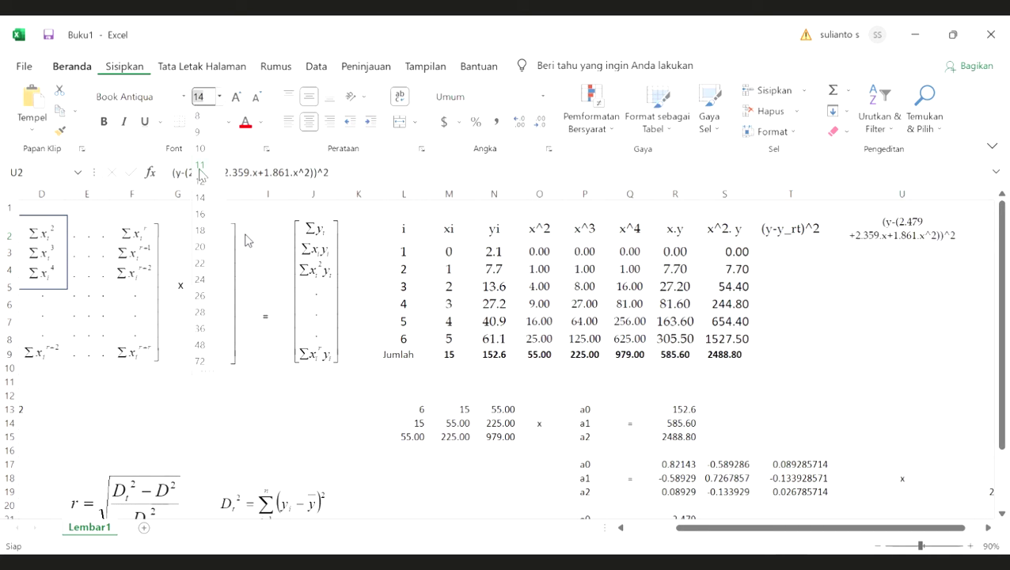
pyautogui.click(199, 181)
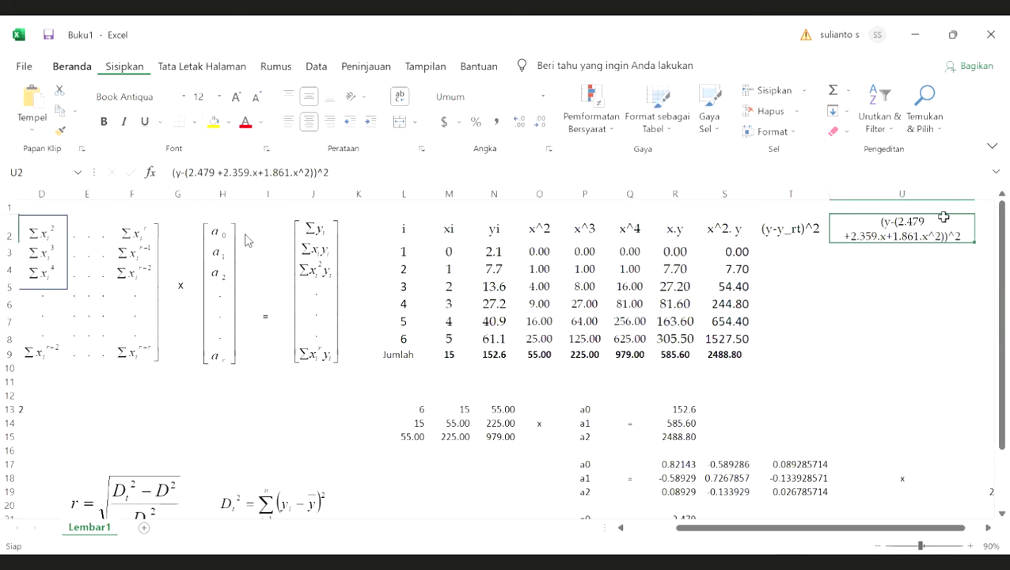
# Widen column U further so its header fits on one line, and widen column T slightly.
pyautogui.moveTo(976, 193); pyautogui.dragTo(993, 196)
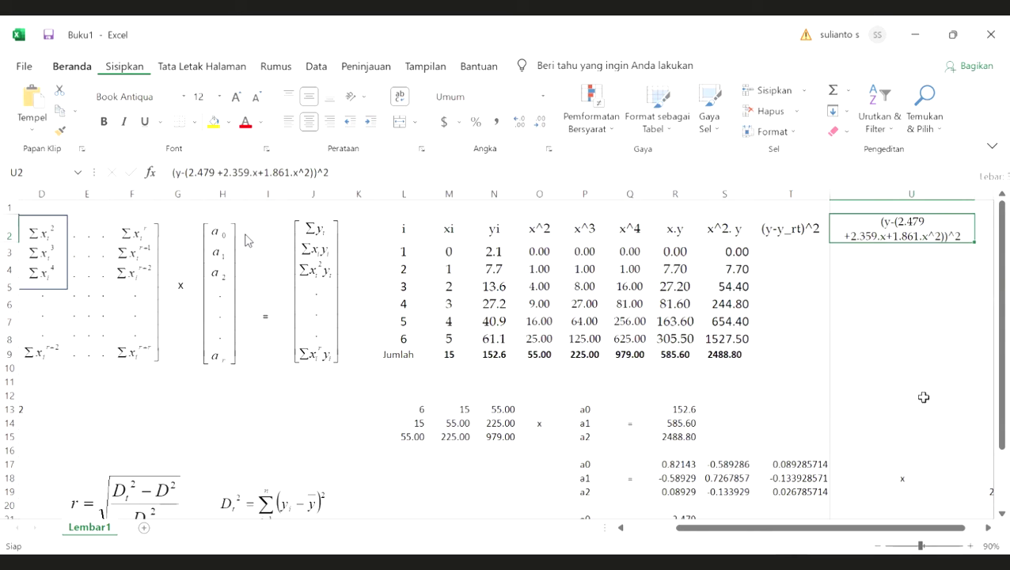
pyautogui.click(988, 528)
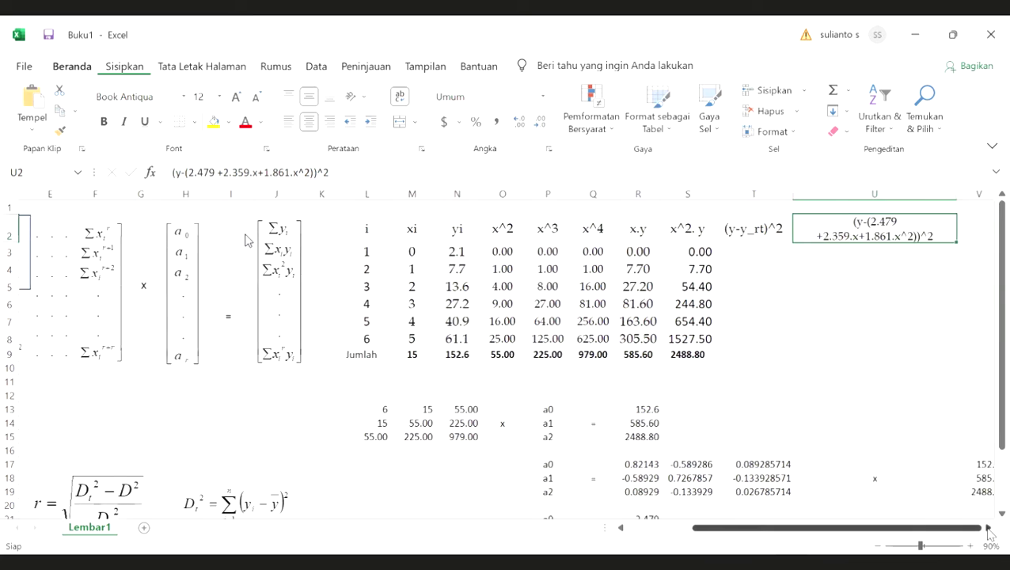
pyautogui.hscroll(1, 860, 197)
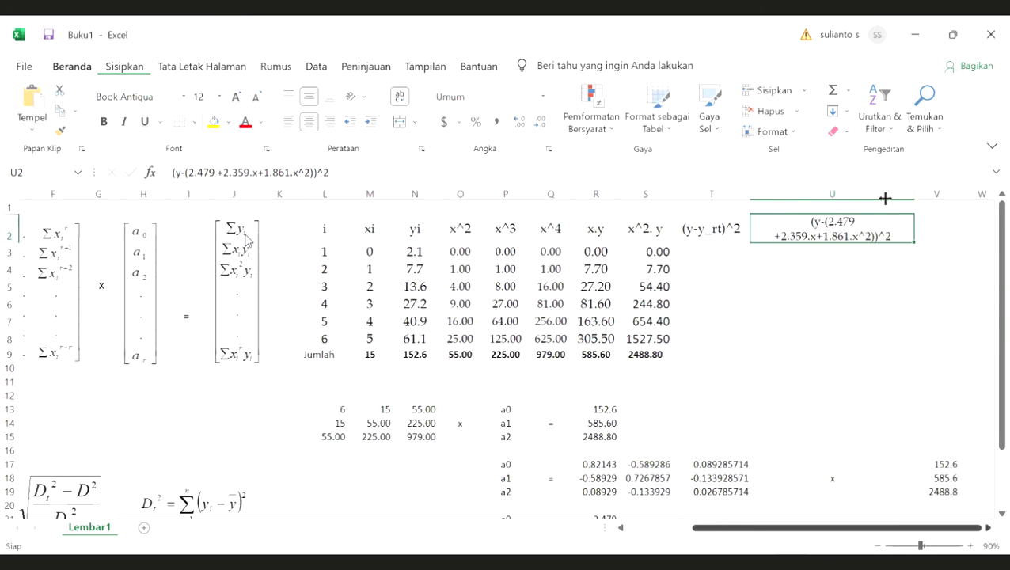
pyautogui.hscroll(1, 759, 286)
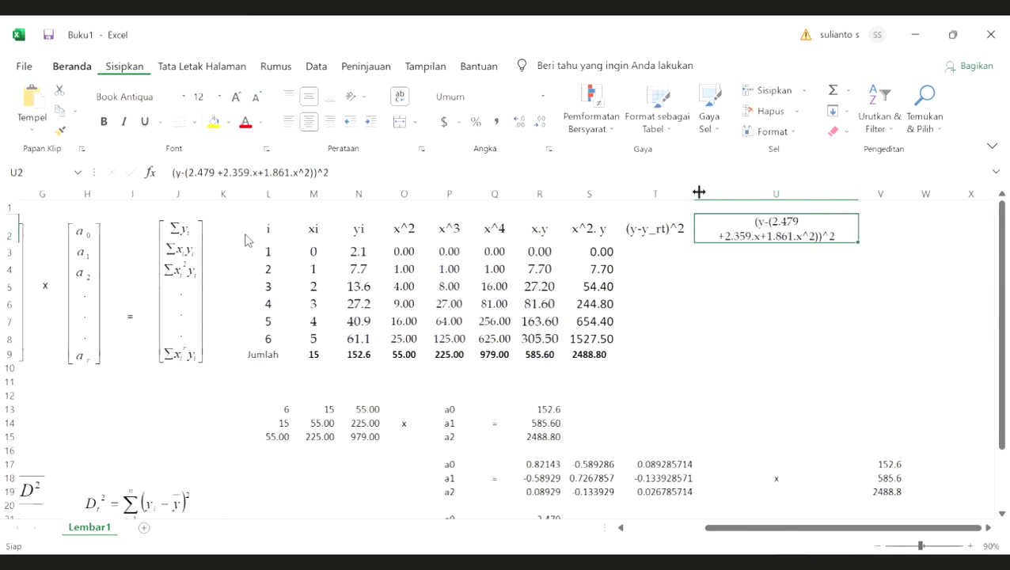
pyautogui.hotkey('ctrl', 'z')
pyautogui.hotkey('ctrl', 'z')
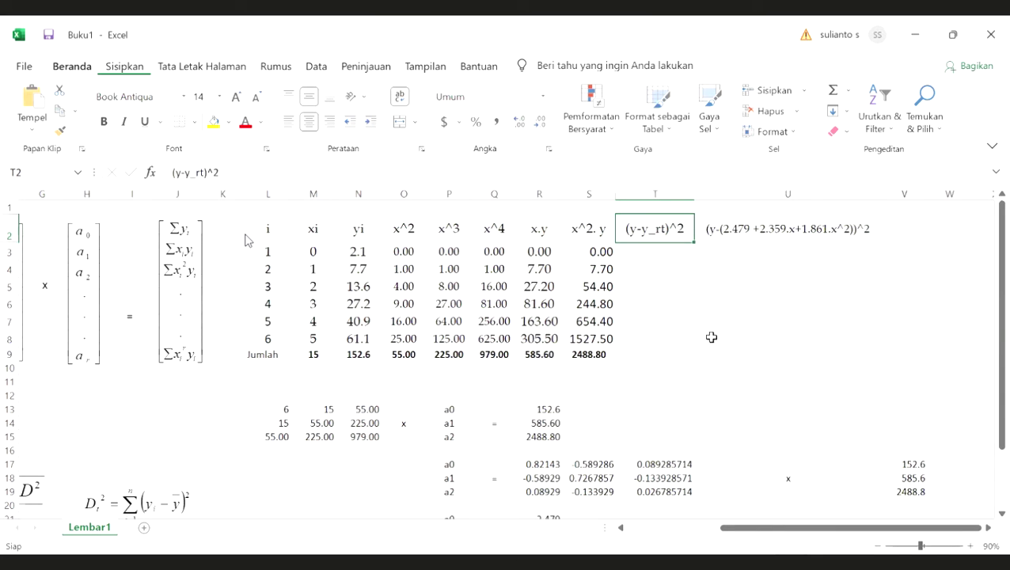
pyautogui.hotkey('ctrl', 'z')
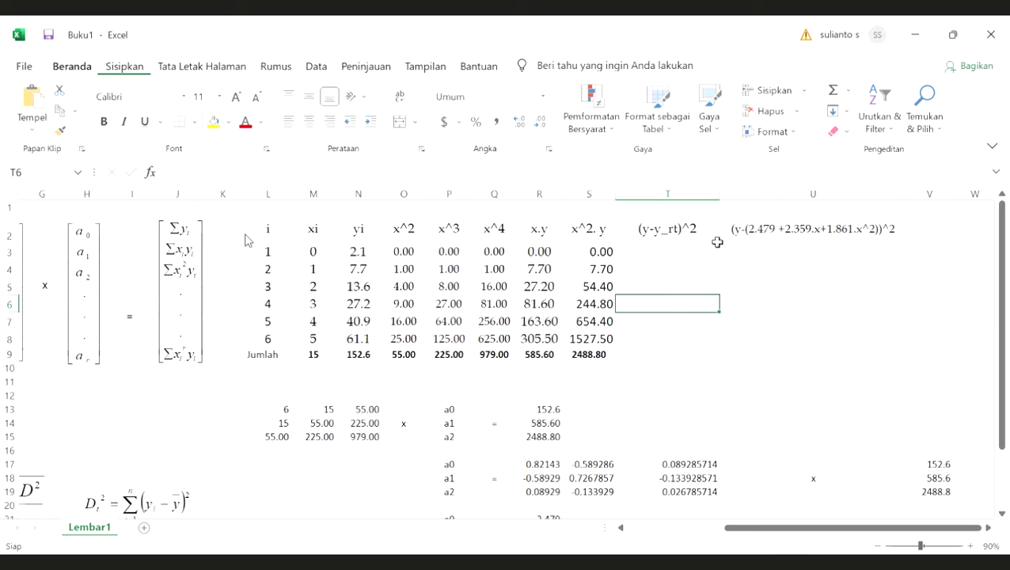
# Add the label "y_rt =" in M11, below the Jumlah row of the data table.
pyautogui.click(357, 354)
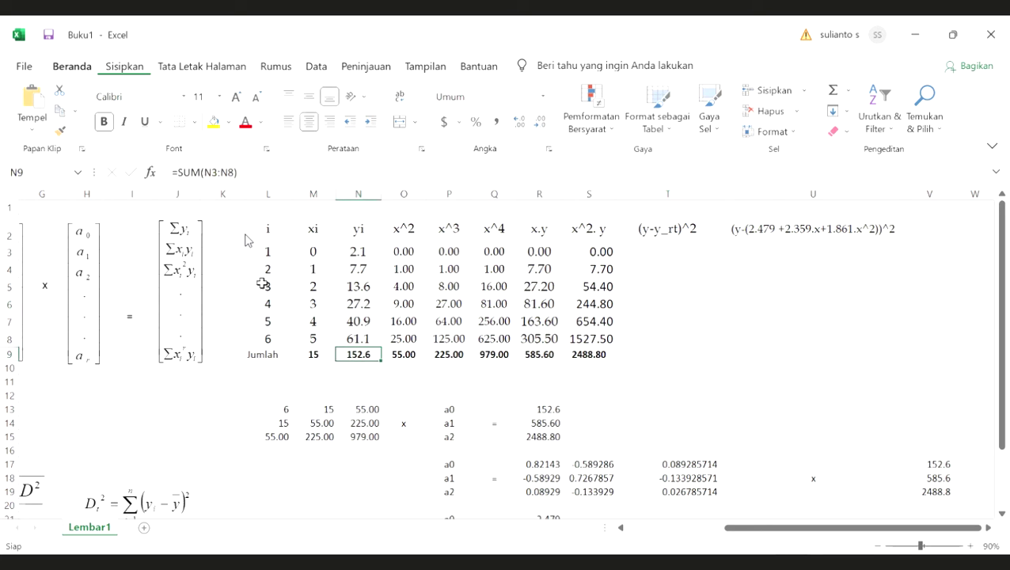
pyautogui.click(311, 377)
pyautogui.write('y_r')
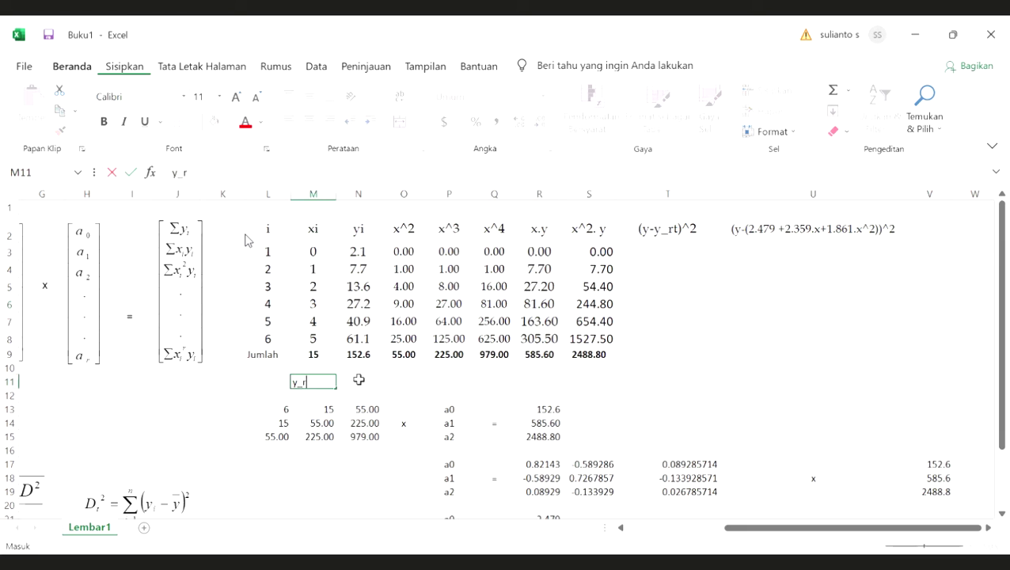
pyautogui.write('t =')
pyautogui.press('Return')
# Calculate the mean of y in N11 as N9 divided by L8, and colour the text of M11:N11 red.
pyautogui.click(360, 380)
pyautogui.write('=')
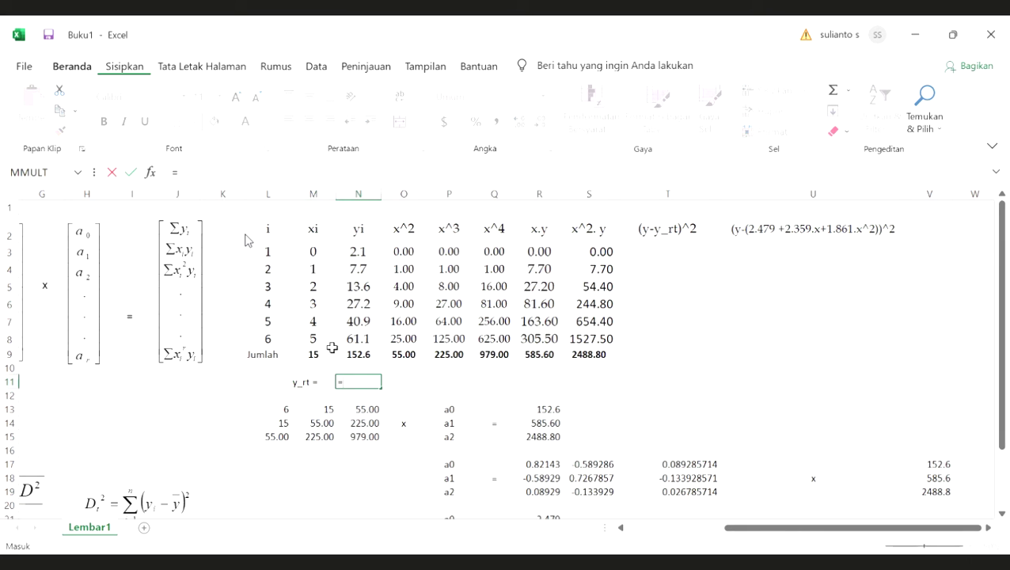
pyautogui.click(359, 354)
pyautogui.write('/')
pyautogui.click(273, 338)
pyautogui.press('Return')
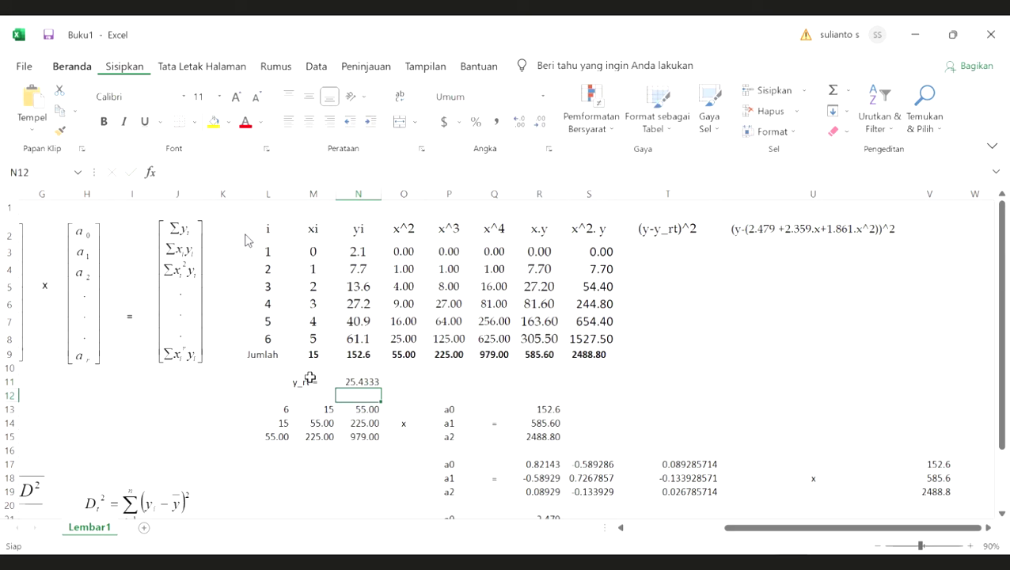
pyautogui.moveTo(328, 383); pyautogui.dragTo(370, 383)
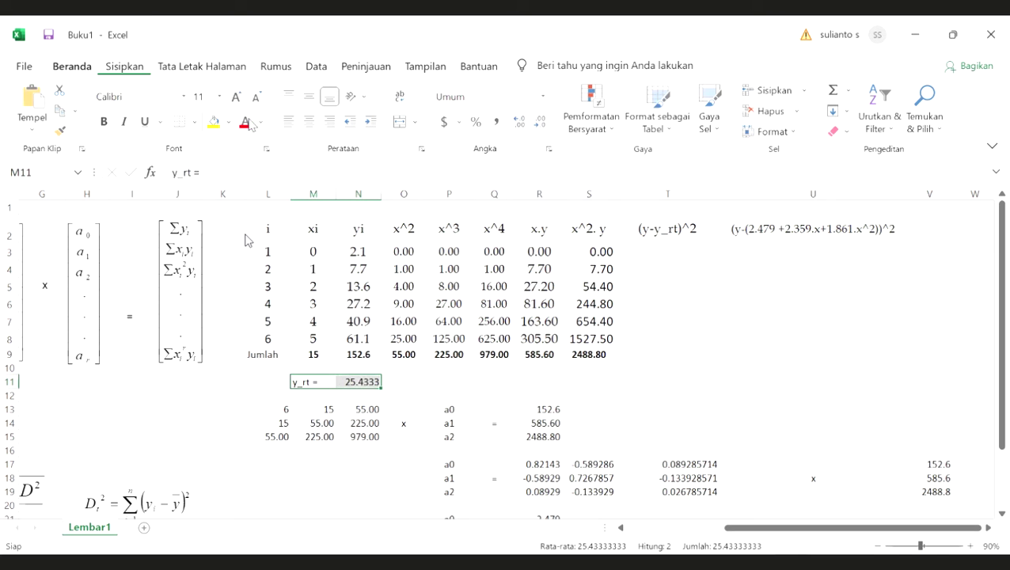
pyautogui.click(728, 337)
# Enter the squared deviation formula =(N3-$N$11)^2 in T3, with the mean as an absolute reference.
pyautogui.click(649, 249)
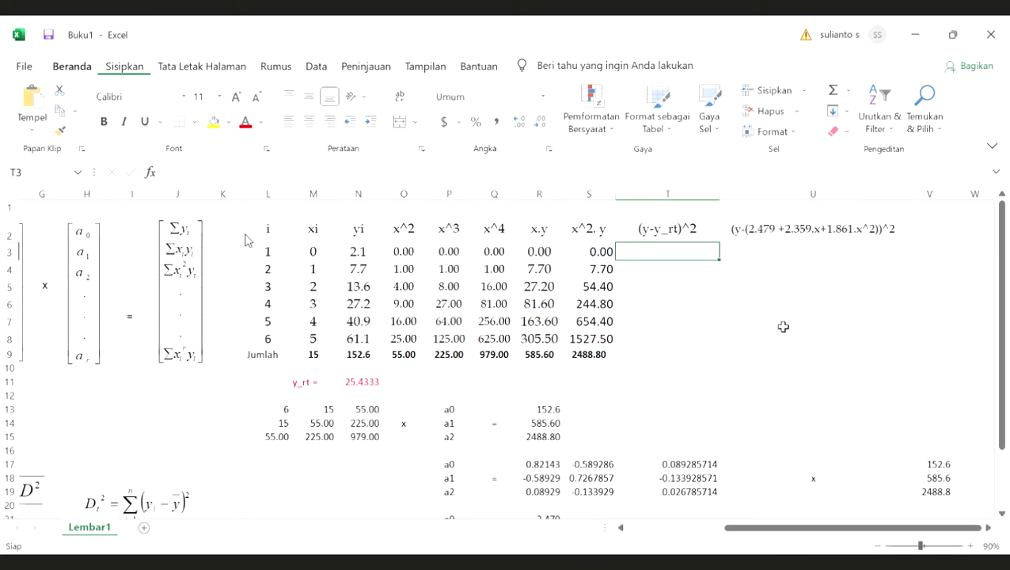
pyautogui.write('=(')
pyautogui.click(362, 247)
pyautogui.write('-')
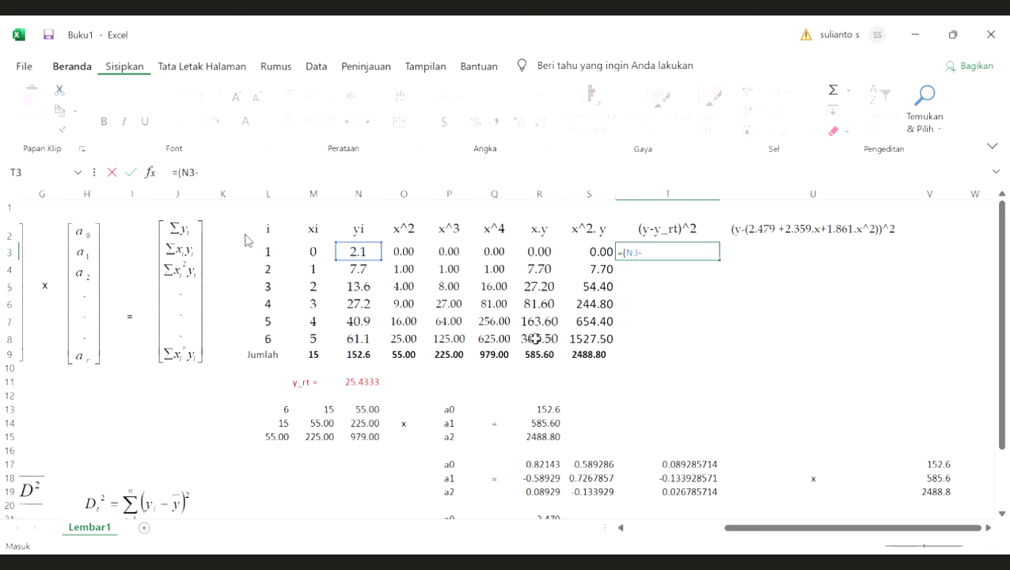
pyautogui.click(347, 380)
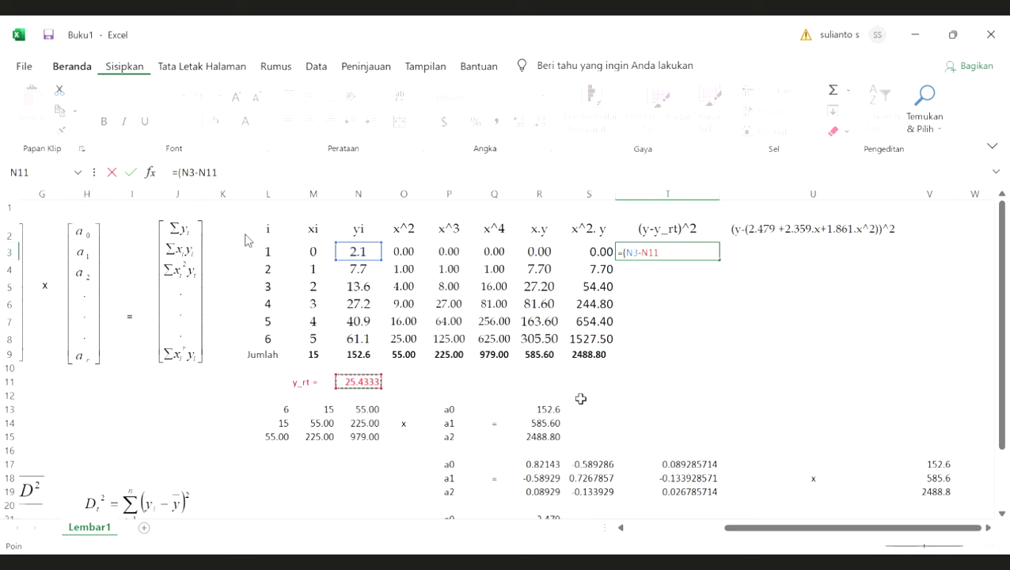
pyautogui.write(')^2')
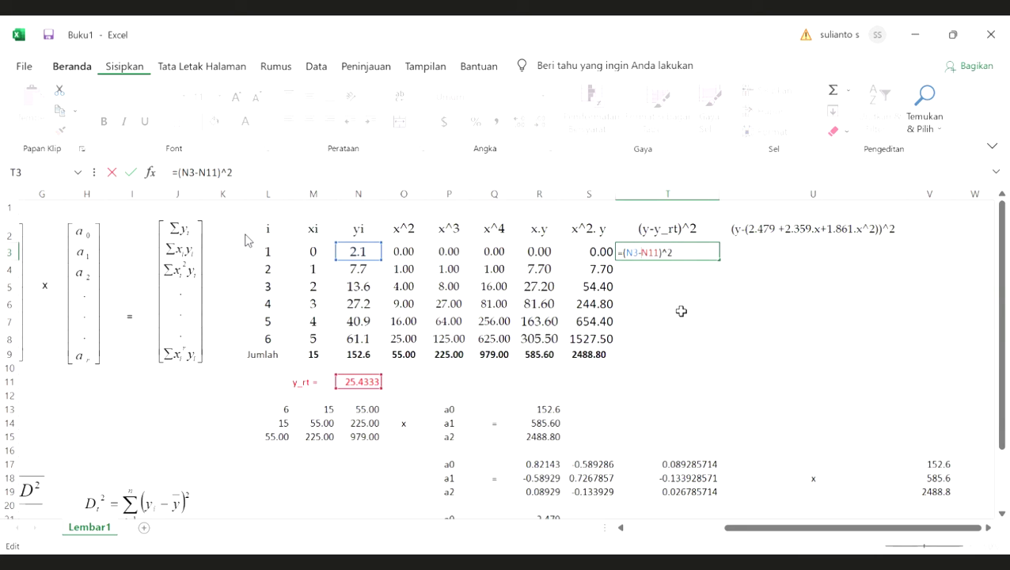
pyautogui.press('F4')
pyautogui.press('Return')
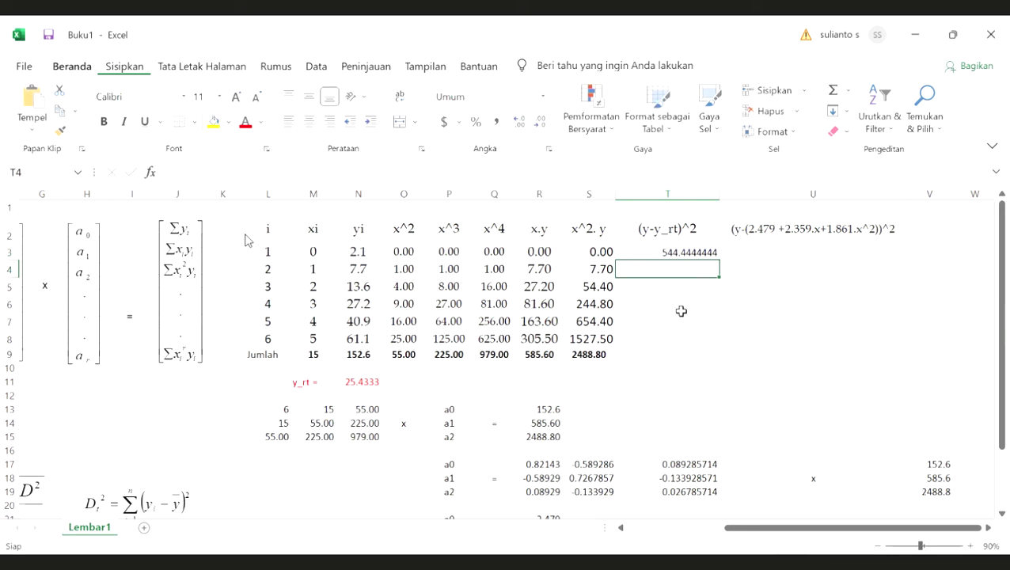
# Fill the T3 formula down to T8 and display the values with three decimal places.
pyautogui.click(696, 253)
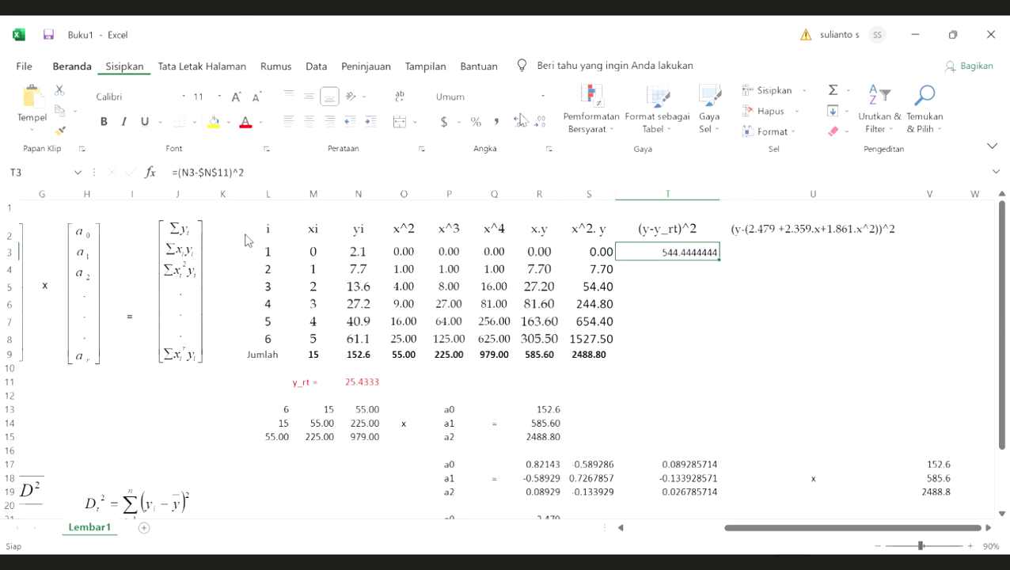
pyautogui.click(539, 125)
pyautogui.click(539, 125)
pyautogui.click(539, 125)
pyautogui.click(539, 125)
pyautogui.click(540, 125)
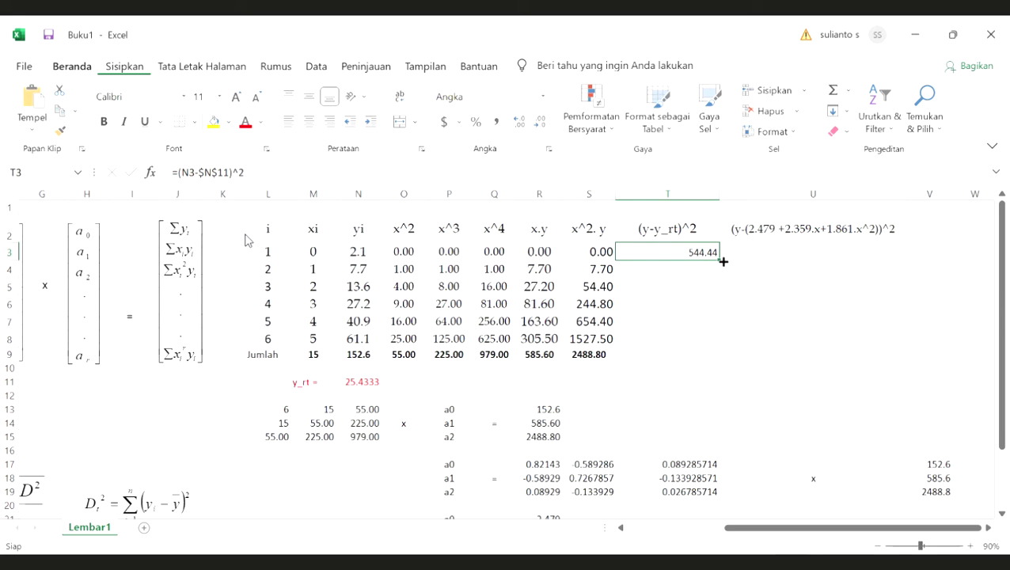
pyautogui.moveTo(721, 259); pyautogui.dragTo(720, 347)
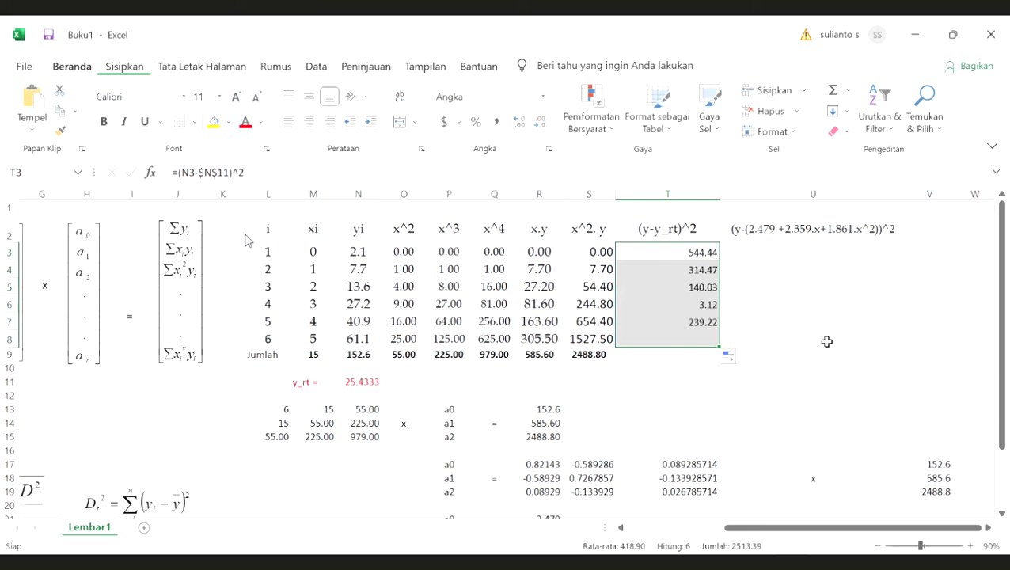
pyautogui.click(521, 124)
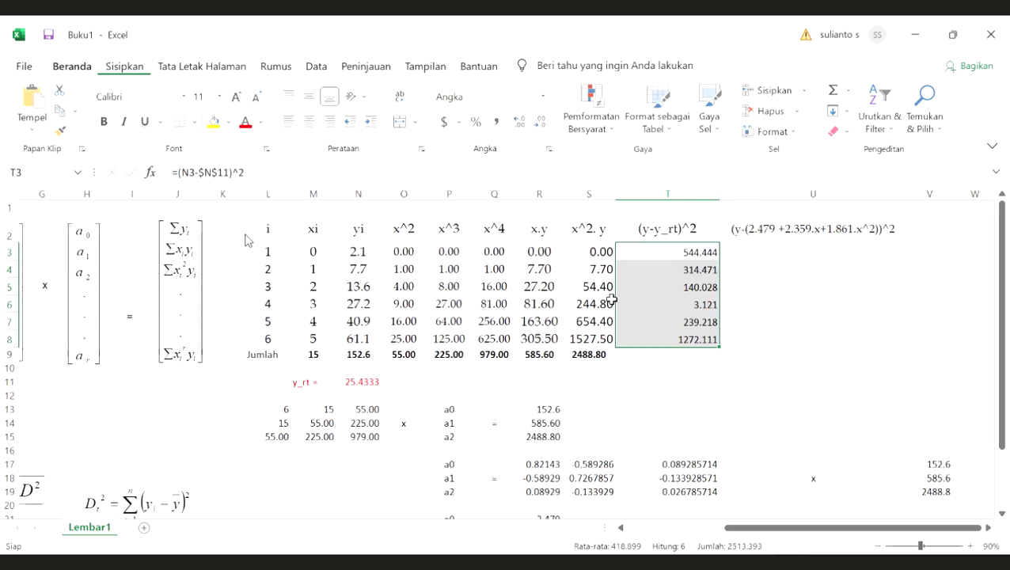
# Extend the column total from S9 to T9 to sum the (y-y_rt)^2 column.
pyautogui.click(568, 354)
pyautogui.moveTo(616, 361); pyautogui.dragTo(816, 337)
pyautogui.click(825, 327)
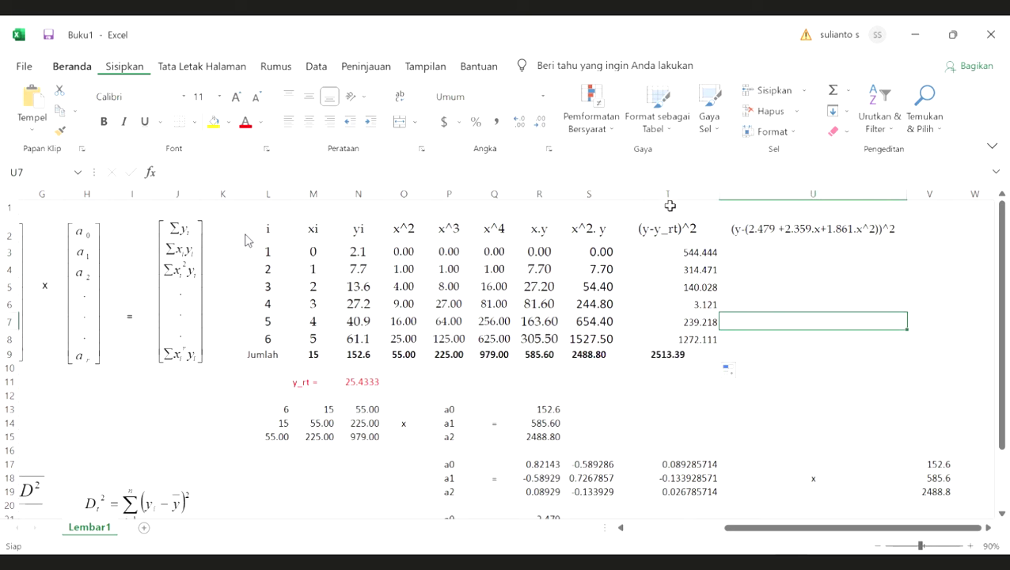
pyautogui.click(695, 363)
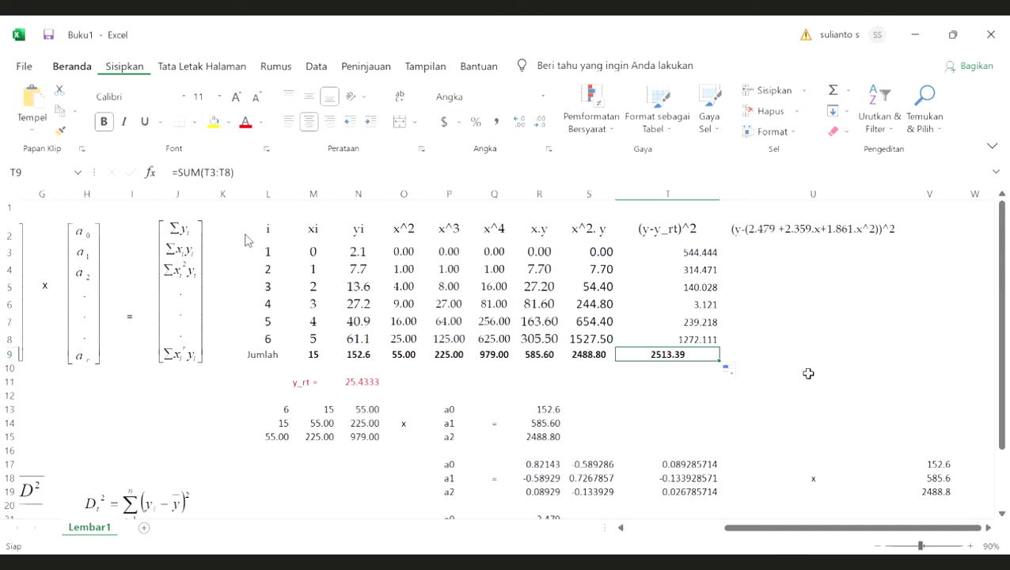
pyautogui.click(787, 232)
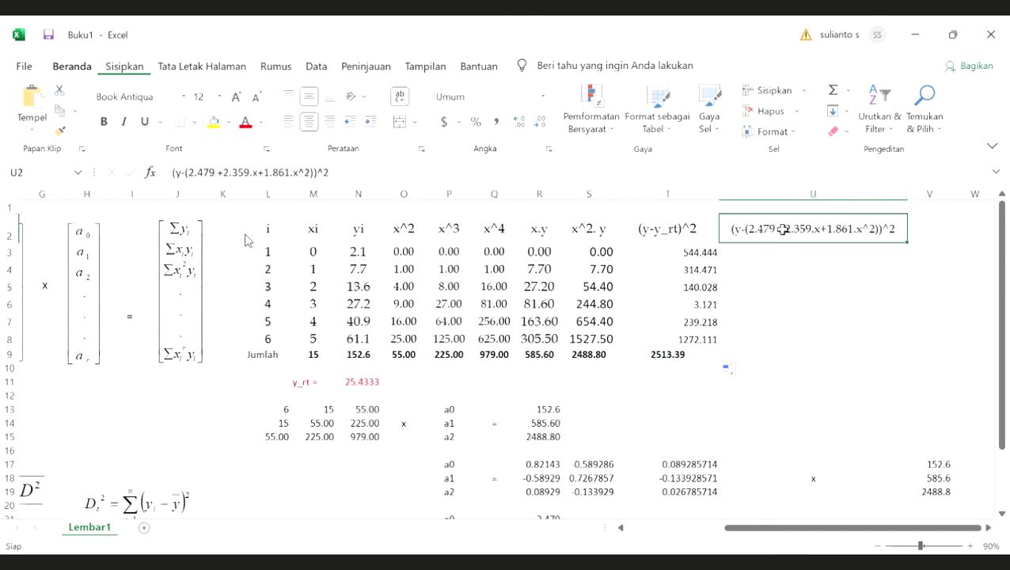
pyautogui.click(776, 250)
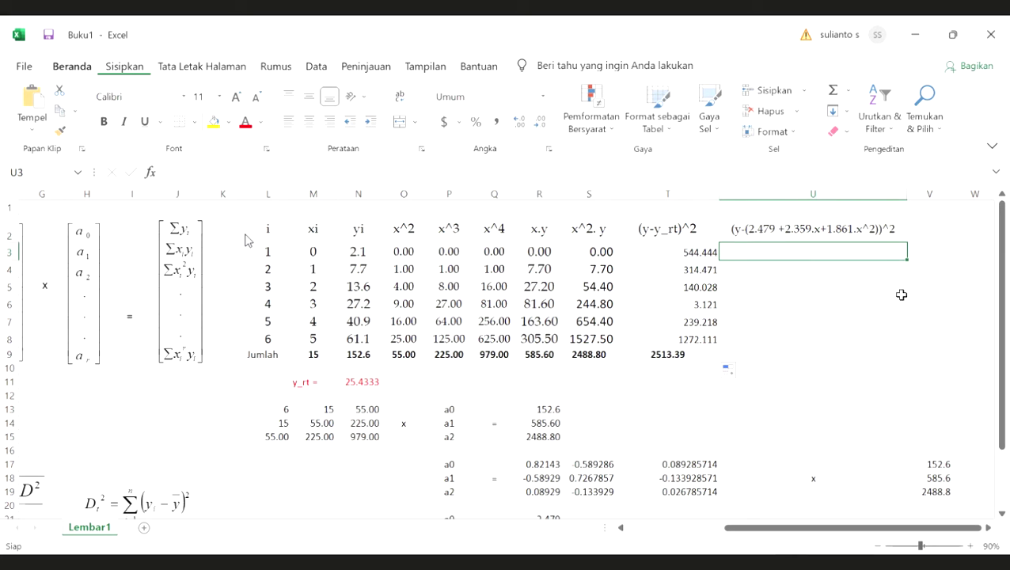
pyautogui.write('=(')
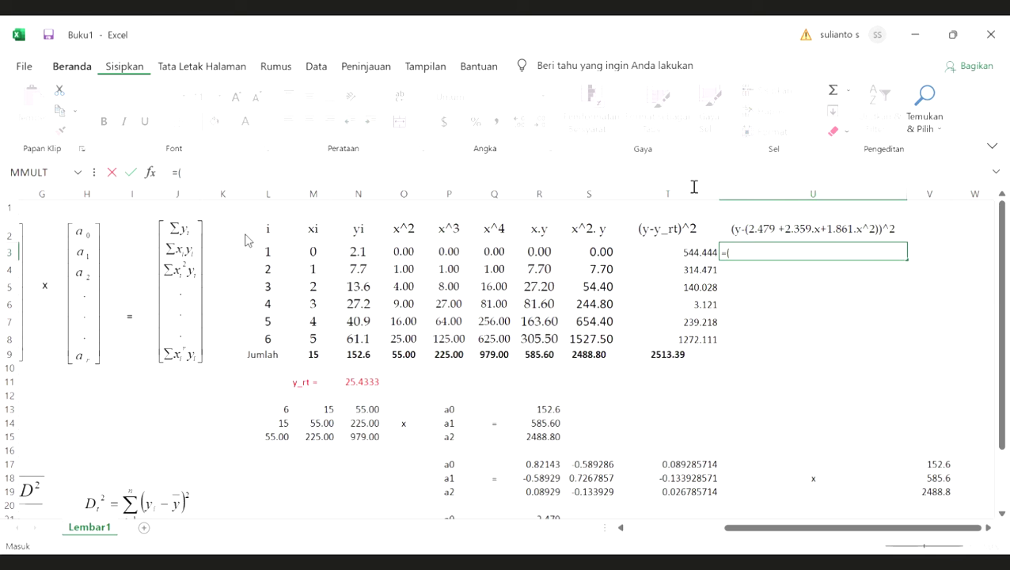
pyautogui.press('Left')
pyautogui.press('Left')
pyautogui.press('Left')
pyautogui.press('Left')
pyautogui.press('Left')
pyautogui.press('Left')
pyautogui.press('Left')
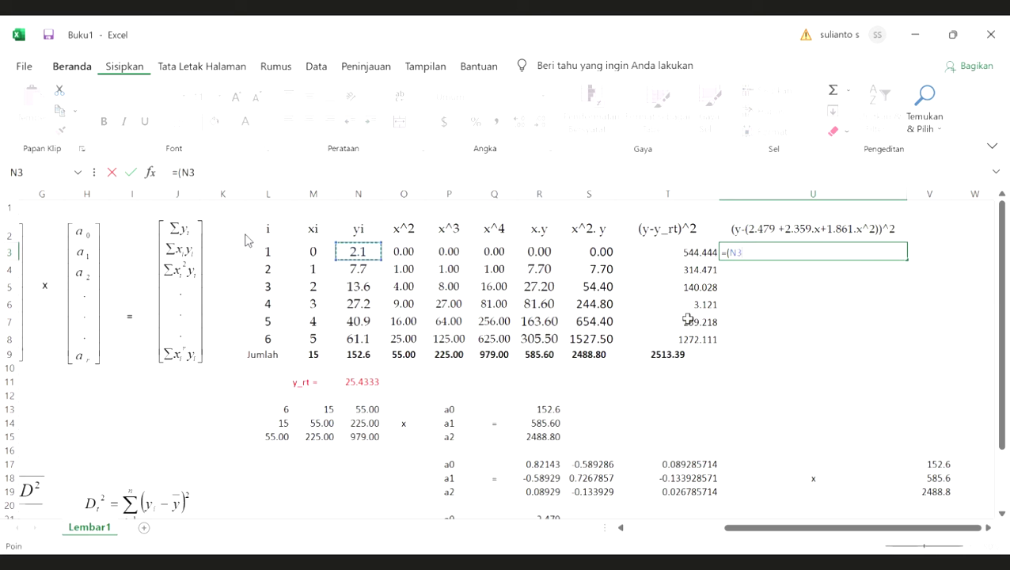
pyautogui.write('-')
pyautogui.scroll(-2, 701, 329)
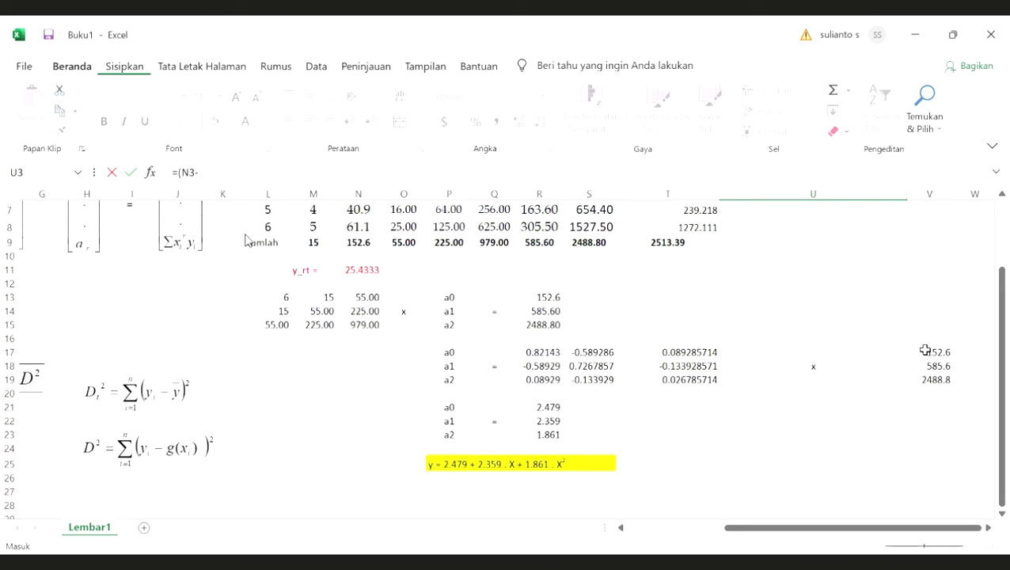
pyautogui.scroll(2, 783, 387)
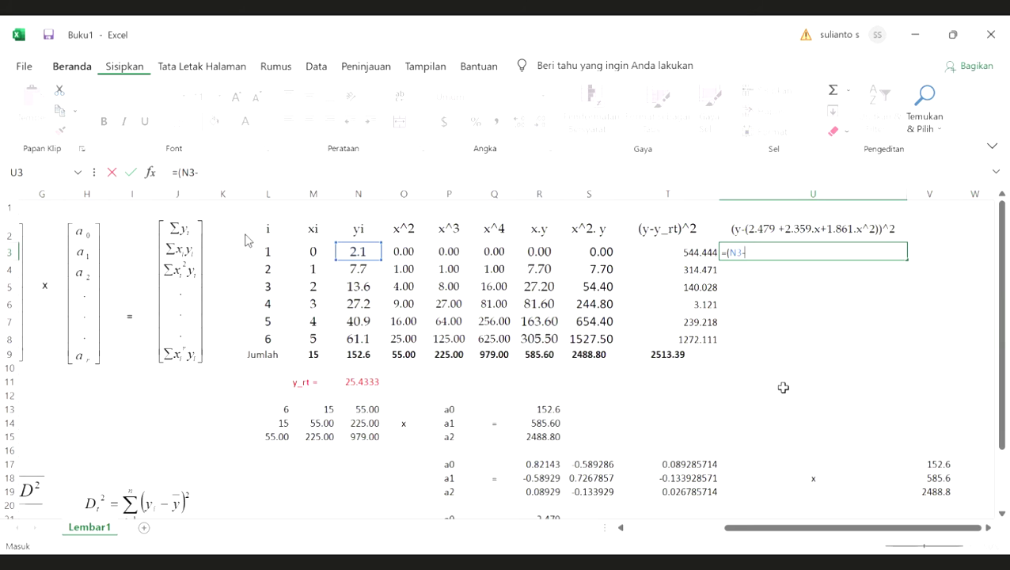
pyautogui.scroll(-2, 722, 373)
pyautogui.click(539, 407)
pyautogui.write('*')
pyautogui.scroll(2, 643, 428)
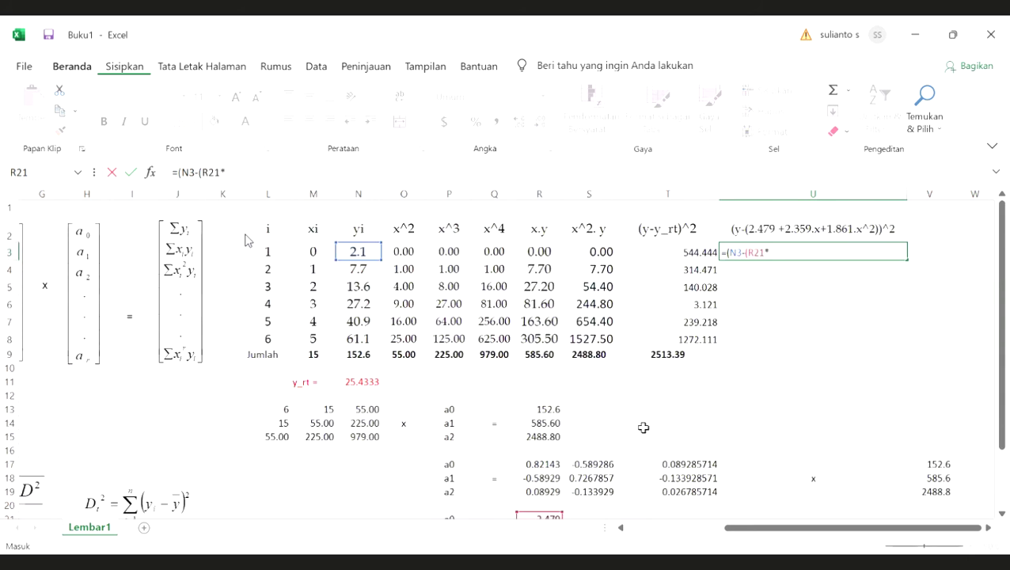
pyautogui.press('Left')
pyautogui.press('Left')
pyautogui.press('Left')
pyautogui.press('Left')
pyautogui.press('Left')
pyautogui.press('Left')
pyautogui.press('Left')
pyautogui.press('Left')
pyautogui.write('+')
pyautogui.scroll(-3, 712, 333)
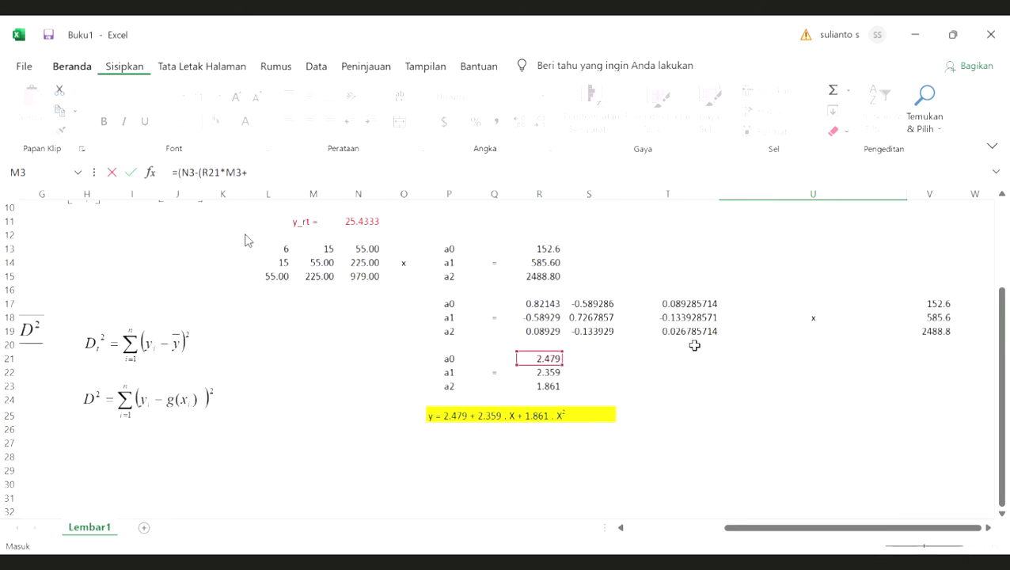
pyautogui.click(545, 374)
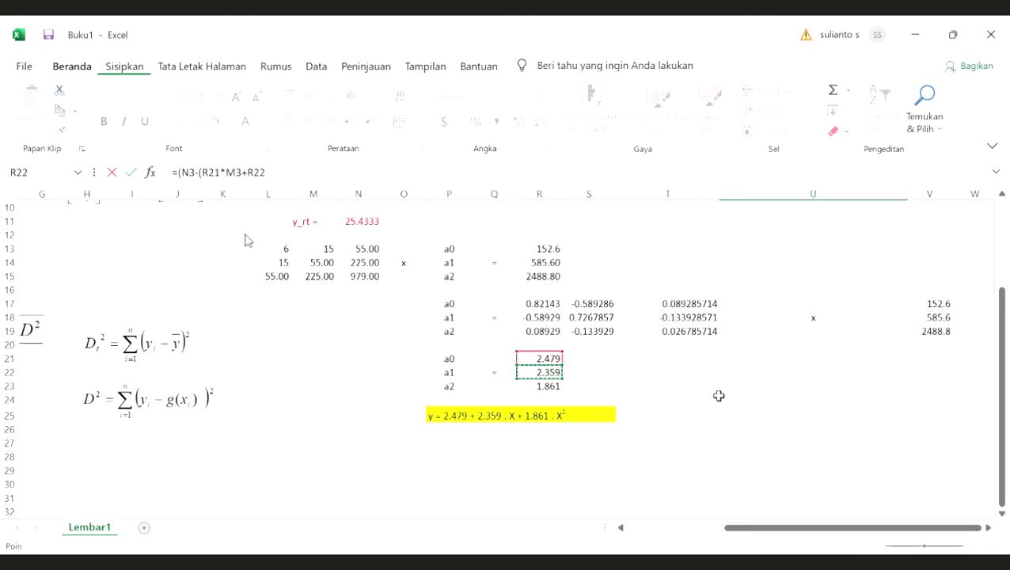
pyautogui.write('*')
pyautogui.scroll(3, 704, 399)
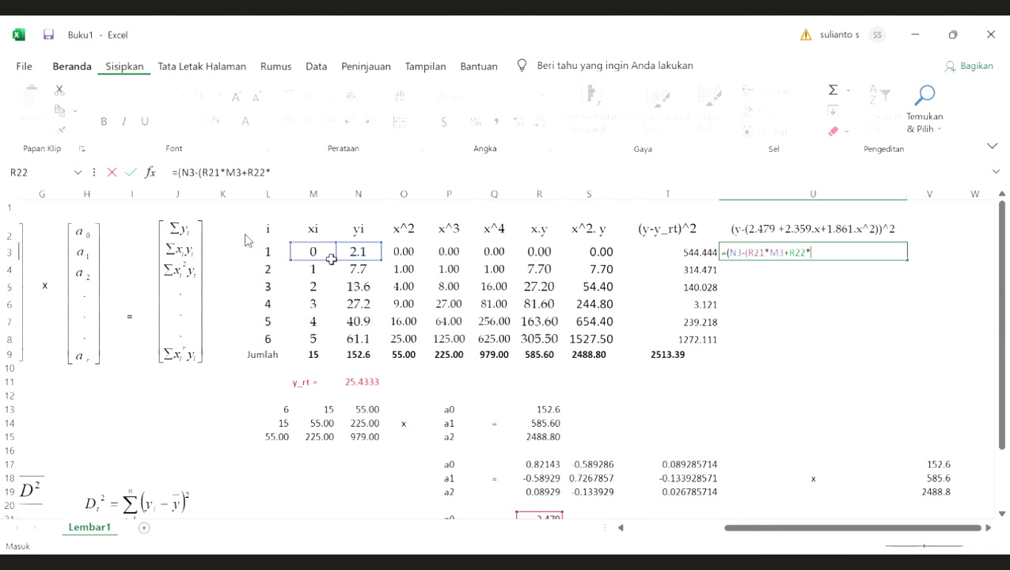
pyautogui.press('Left')
pyautogui.press('Left')
pyautogui.press('Left')
pyautogui.press('Left')
pyautogui.press('Left')
pyautogui.press('Left')
pyautogui.press('Left')
pyautogui.press('Left')
pyautogui.write('^')
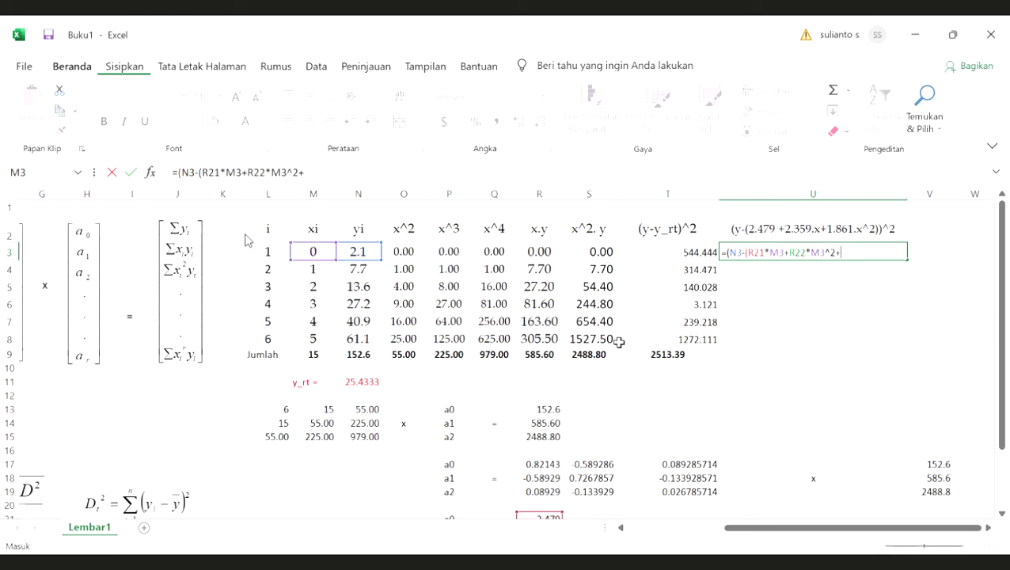
pyautogui.write('2+')
pyautogui.scroll(-3, 654, 378)
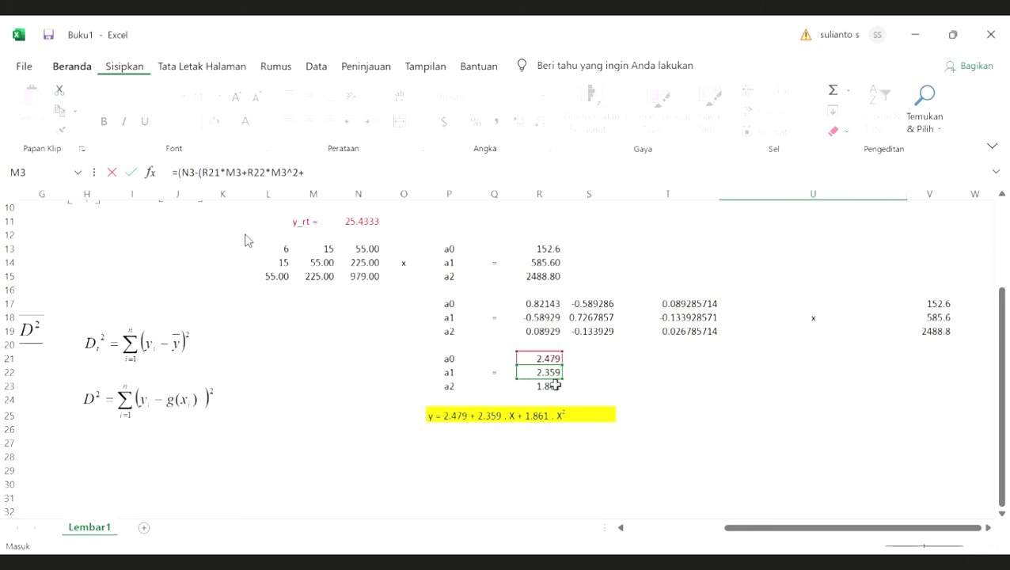
pyautogui.press('Down')
pyautogui.press('Down')
pyautogui.press('Down')
pyautogui.press('Down')
pyautogui.press('Down')
pyautogui.press('Down')
pyautogui.press('Down')
pyautogui.press('Down')
pyautogui.press('Down')
pyautogui.press('Down')
pyautogui.press('Down')
pyautogui.press('Down')
pyautogui.press('Down')
pyautogui.press('Down')
pyautogui.press('Down')
pyautogui.press('Down')
pyautogui.press('Down')
pyautogui.press('Down')
pyautogui.press('Down')
pyautogui.press('Down')
pyautogui.press('Left')
pyautogui.press('Left')
pyautogui.press('Left')
pyautogui.write('*')
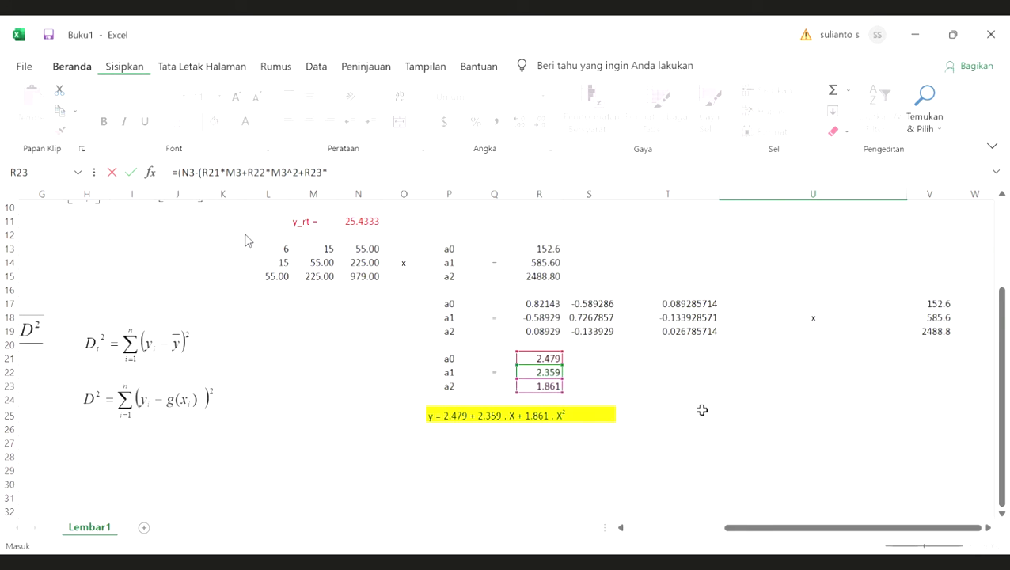
pyautogui.scroll(3, 654, 344)
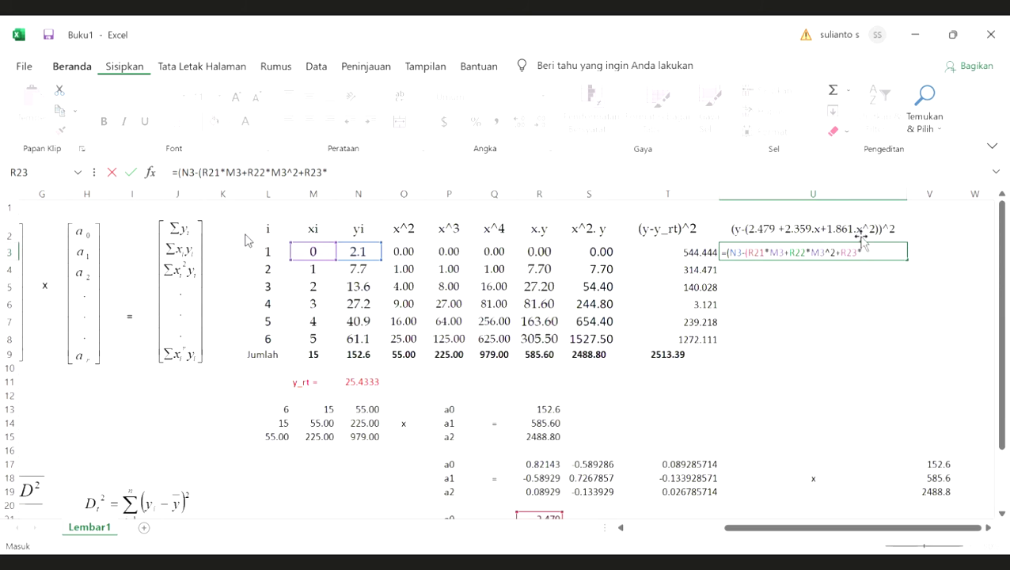
pyautogui.click(831, 253)
pyautogui.press('BackSpace')
pyautogui.press('BackSpace')
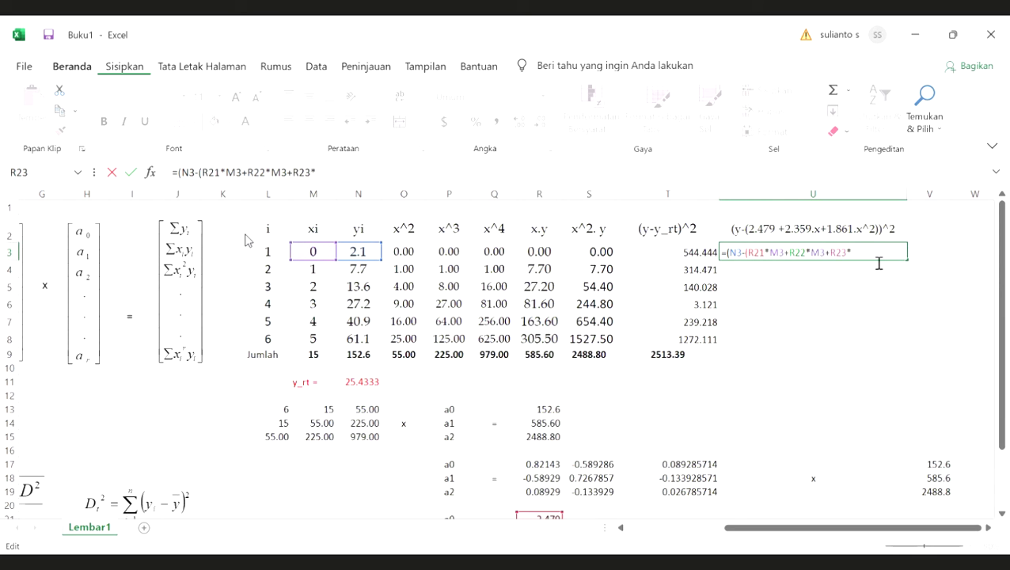
pyautogui.click(869, 256)
pyautogui.click(332, 256)
pyautogui.write('^2')
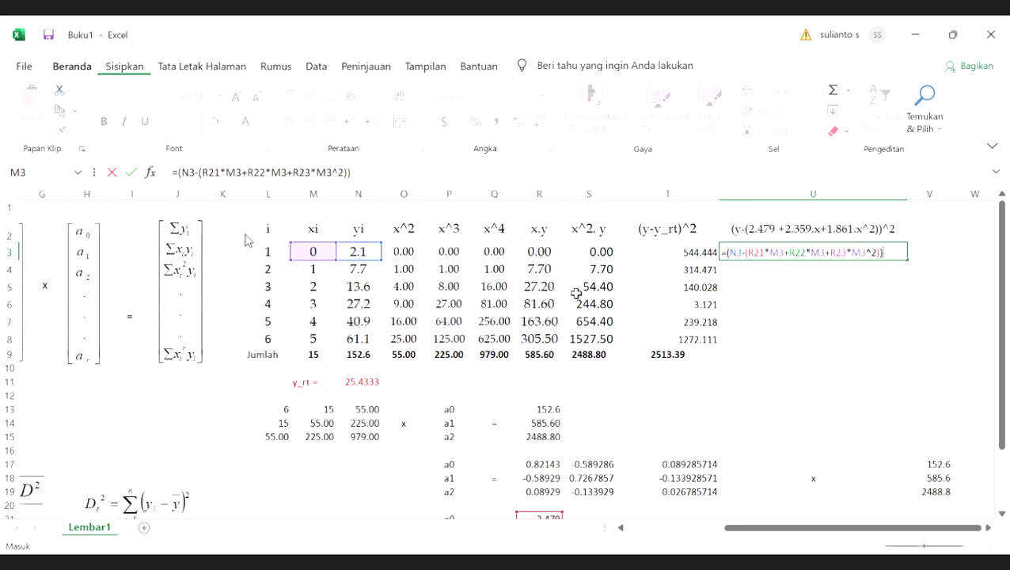
pyautogui.press('Escape')
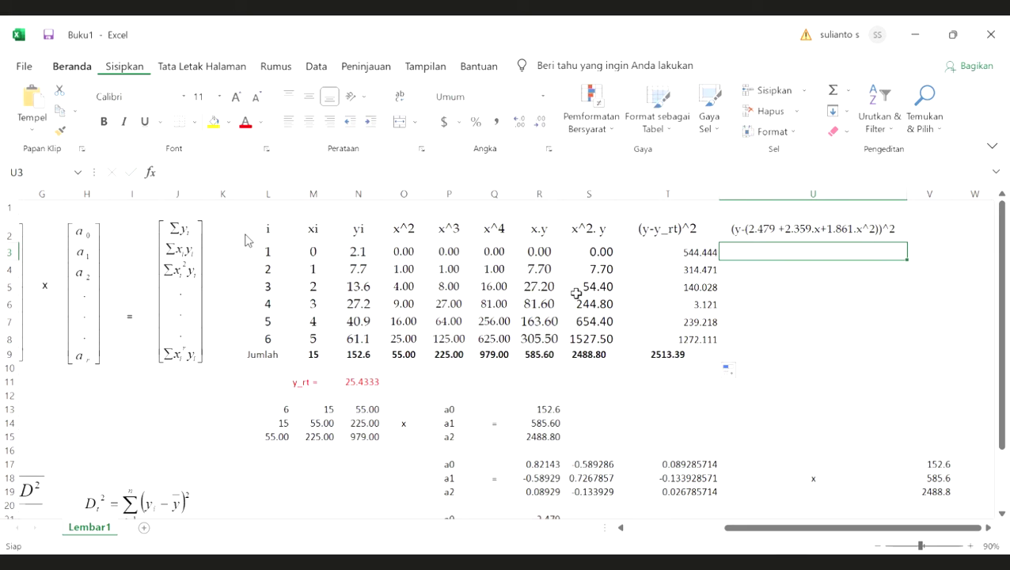
# Enter the squared residual formula =(N3-(R21+R22*M3+R23*M3^2))^2 in cell U3.
pyautogui.write('=(')
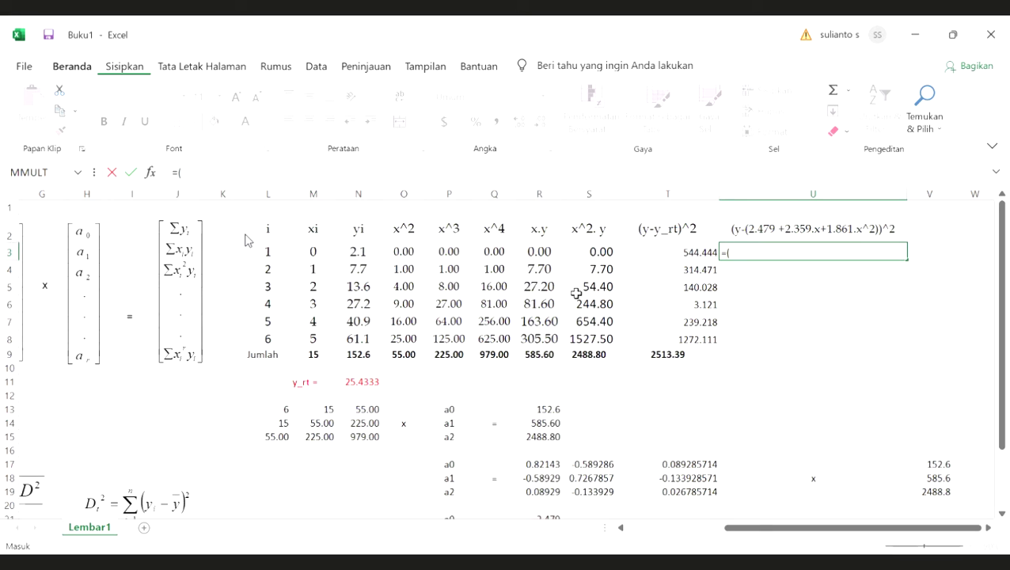
pyautogui.click(358, 251)
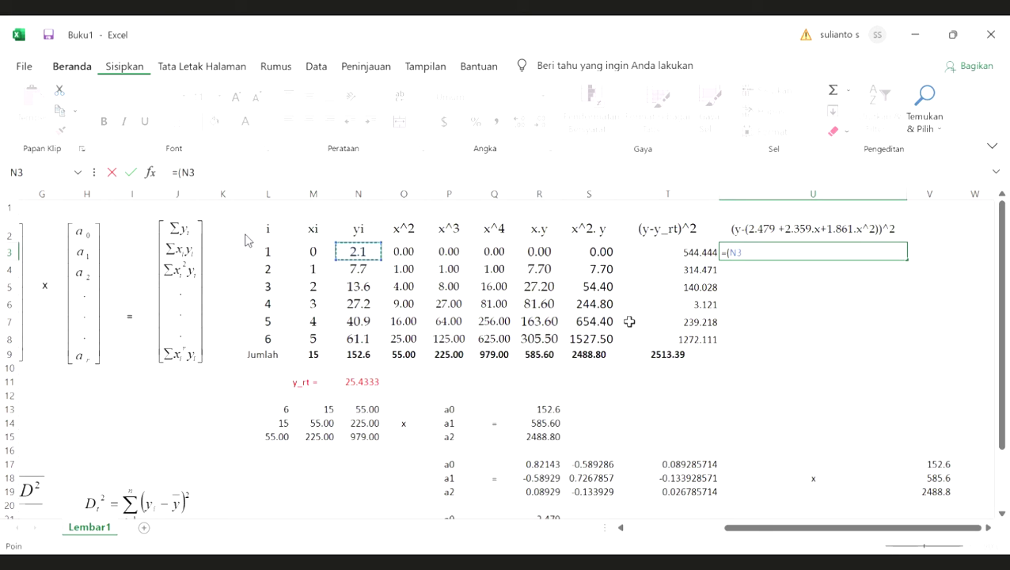
pyautogui.write('-(')
pyautogui.scroll(-2, 629, 322)
pyautogui.click(546, 407)
pyautogui.write('+')
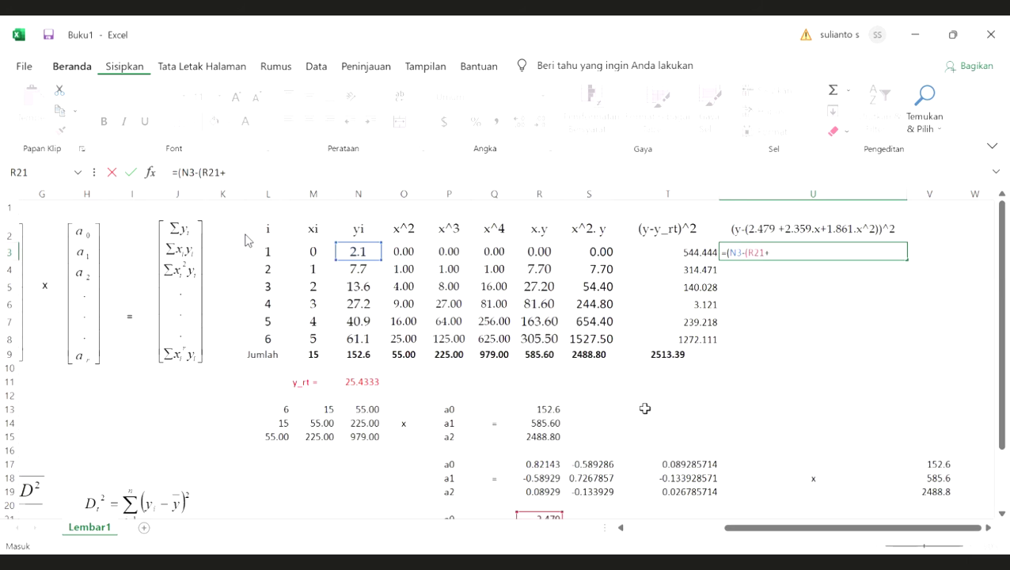
pyautogui.scroll(-2, 645, 408)
pyautogui.click(554, 421)
pyautogui.write('*')
pyautogui.click(314, 252)
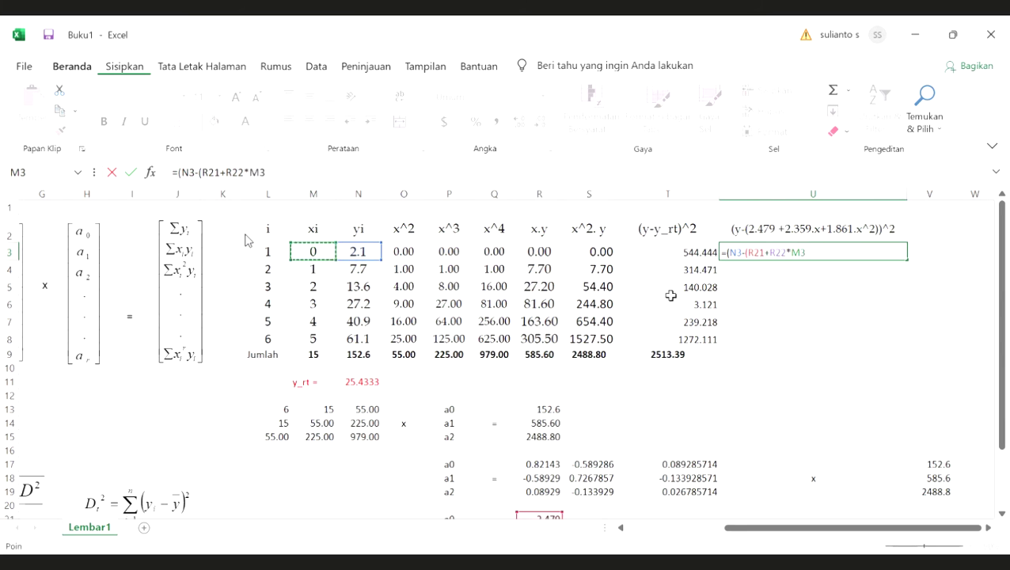
pyautogui.write('+')
pyautogui.scroll(-1, 669, 298)
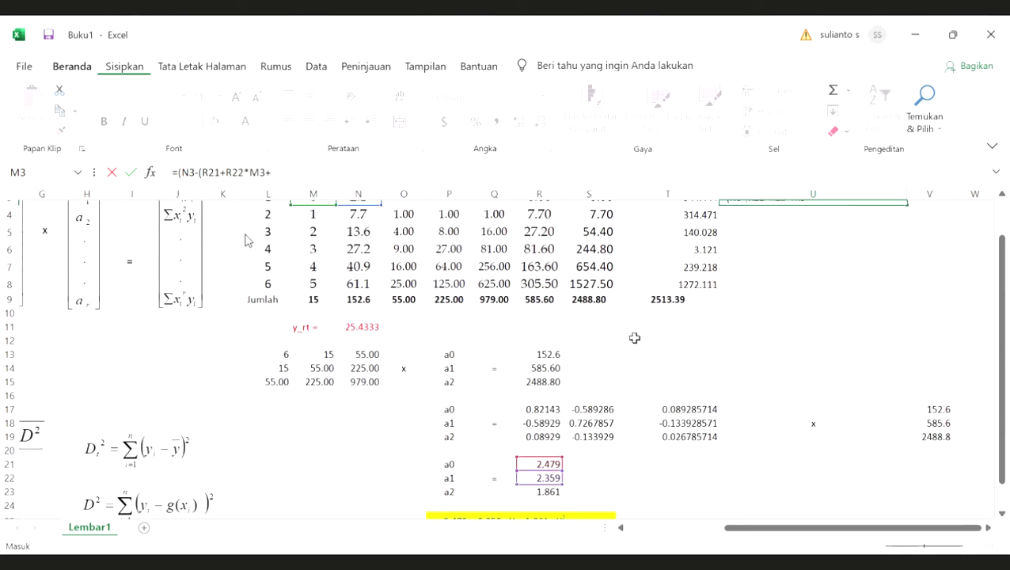
pyautogui.click(539, 487)
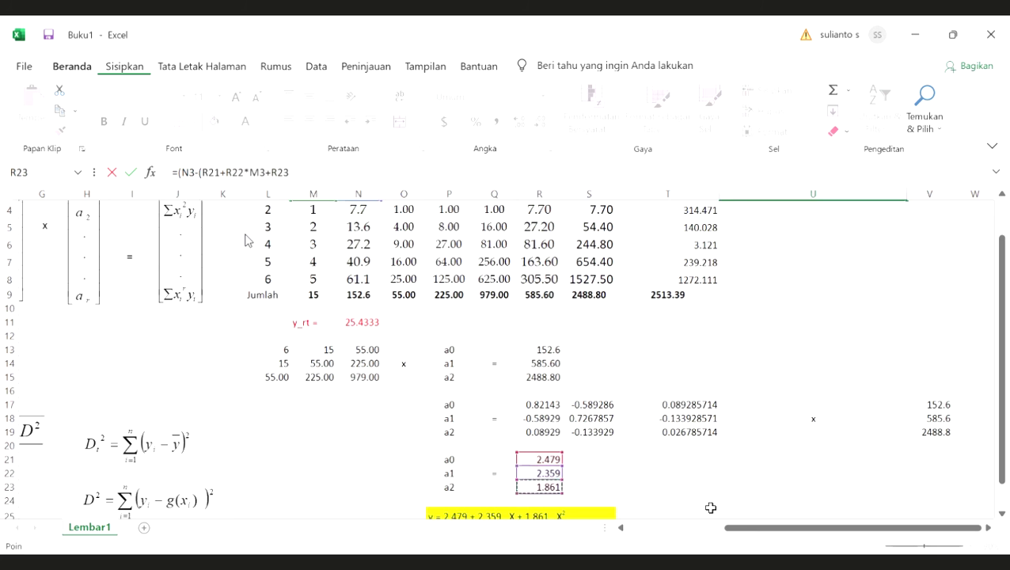
pyautogui.scroll(1, 711, 507)
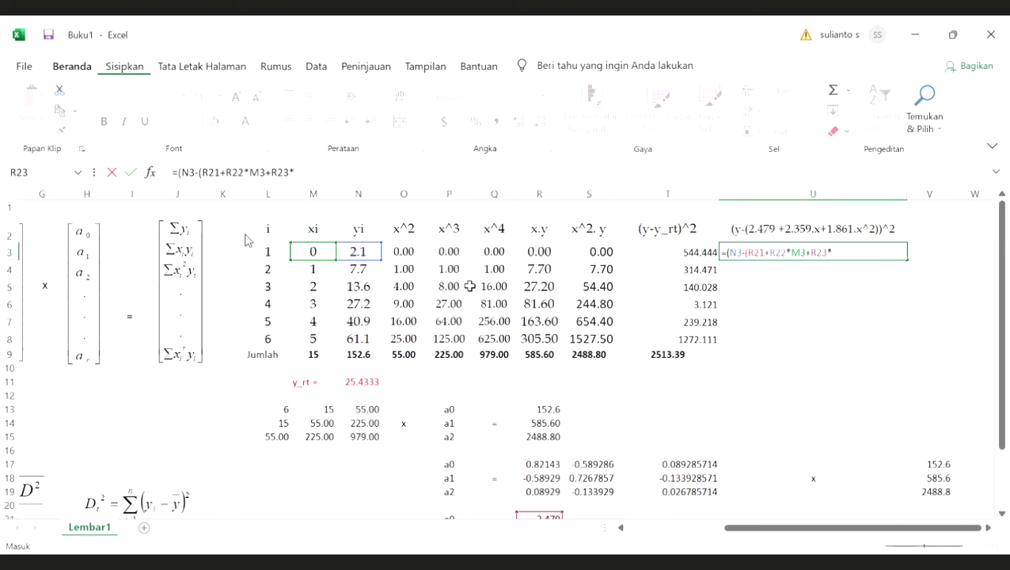
pyautogui.write('*')
pyautogui.click(306, 252)
pyautogui.write('^2))^2')
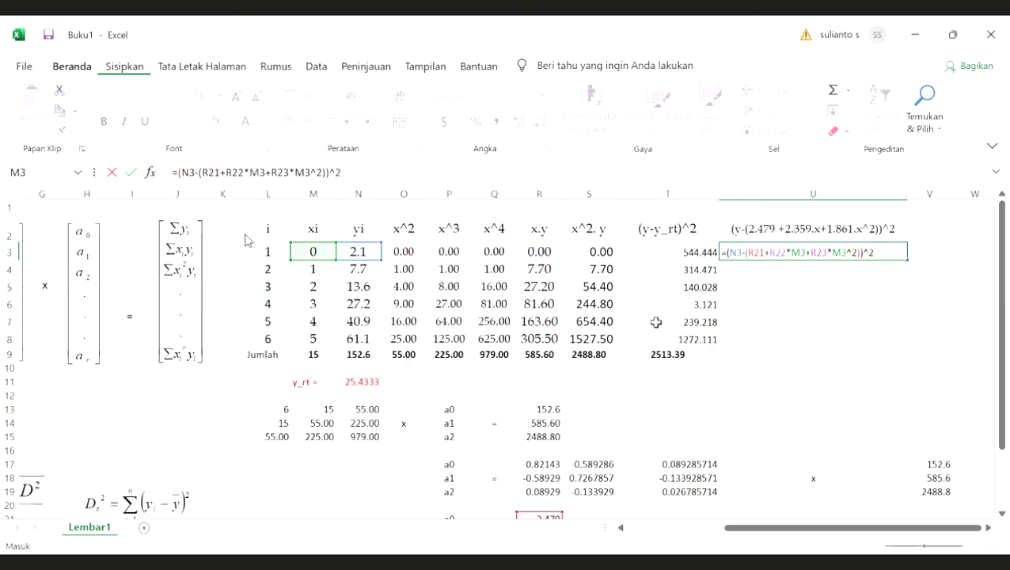
pyautogui.press('Return')
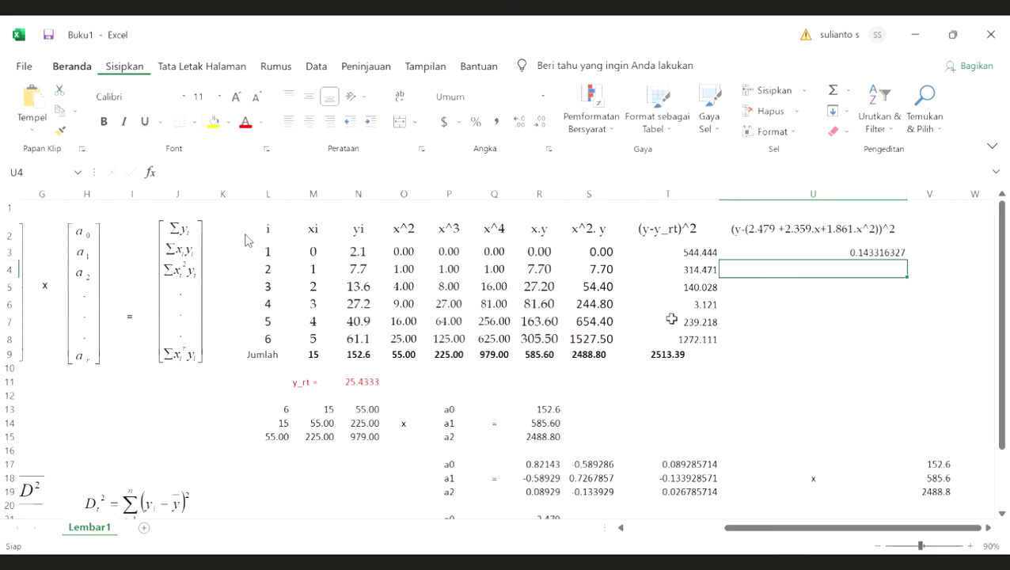
# Make the coefficient references in U3's formula absolute as $R$21, $R$22 and $R$23.
pyautogui.click(891, 251)
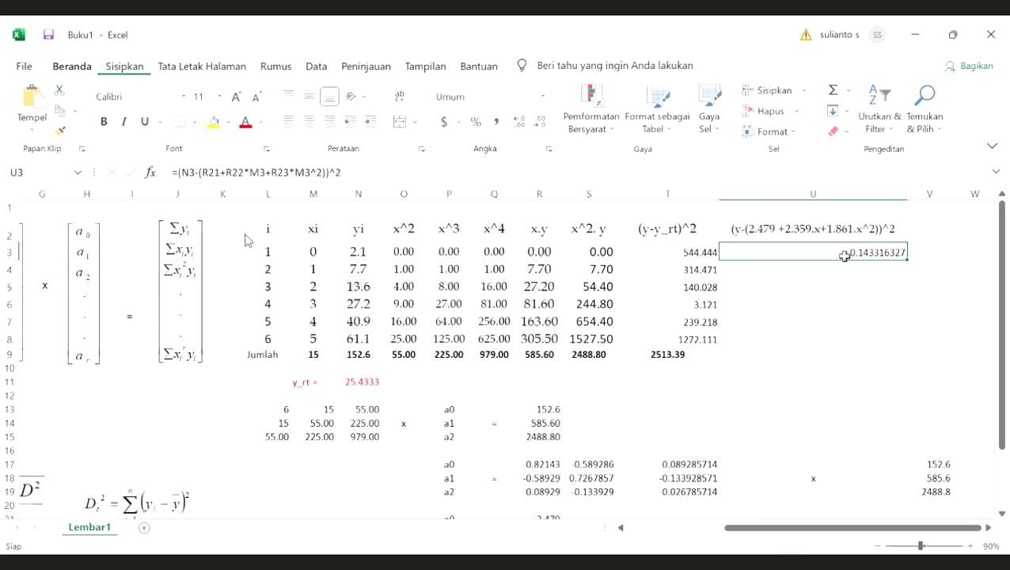
pyautogui.scroll(-2, 554, 432)
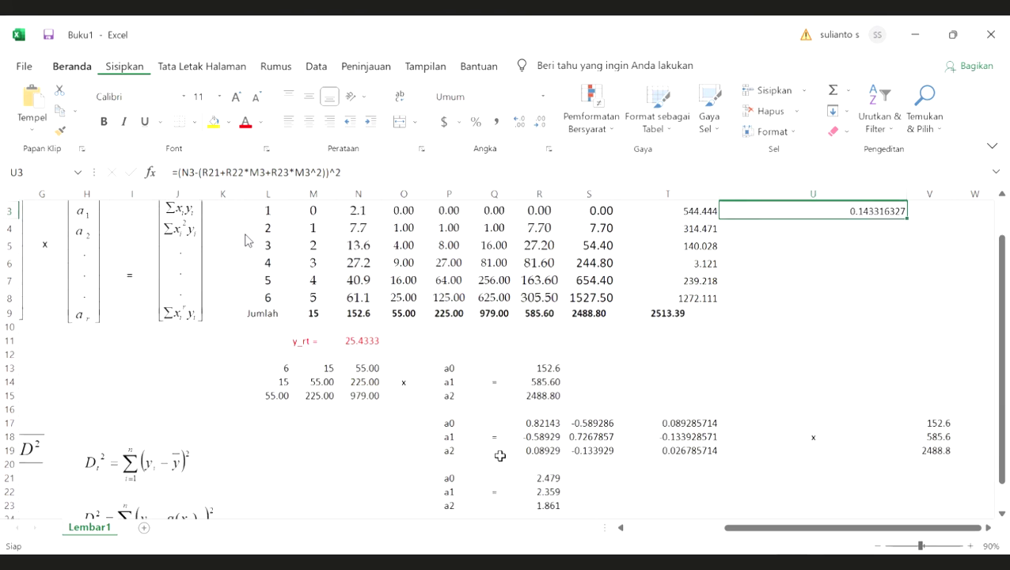
pyautogui.scroll(2, 686, 387)
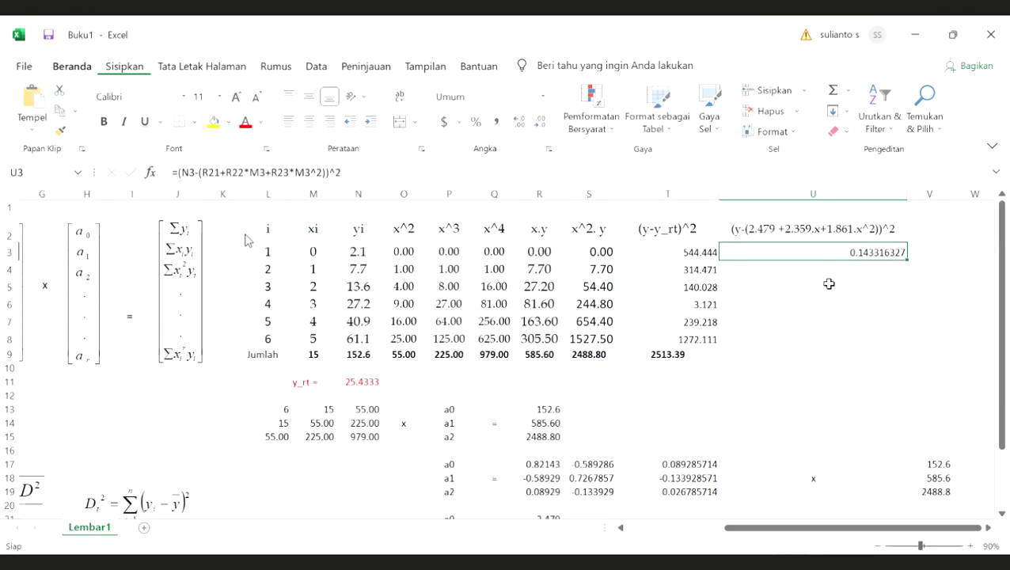
pyautogui.press('F2')
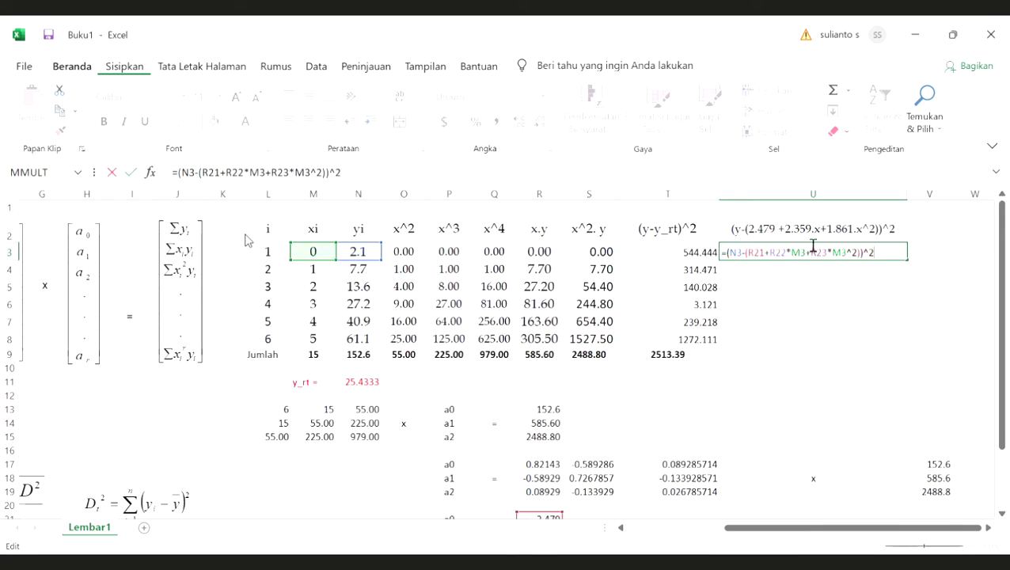
pyautogui.click(753, 253)
pyautogui.press('F4')
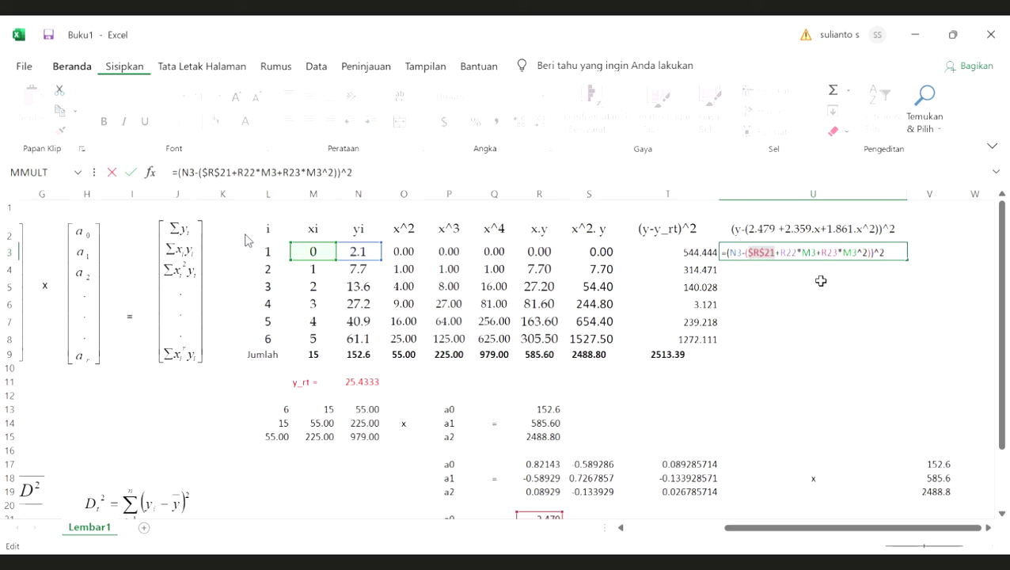
pyautogui.press('Right')
pyautogui.press('F4')
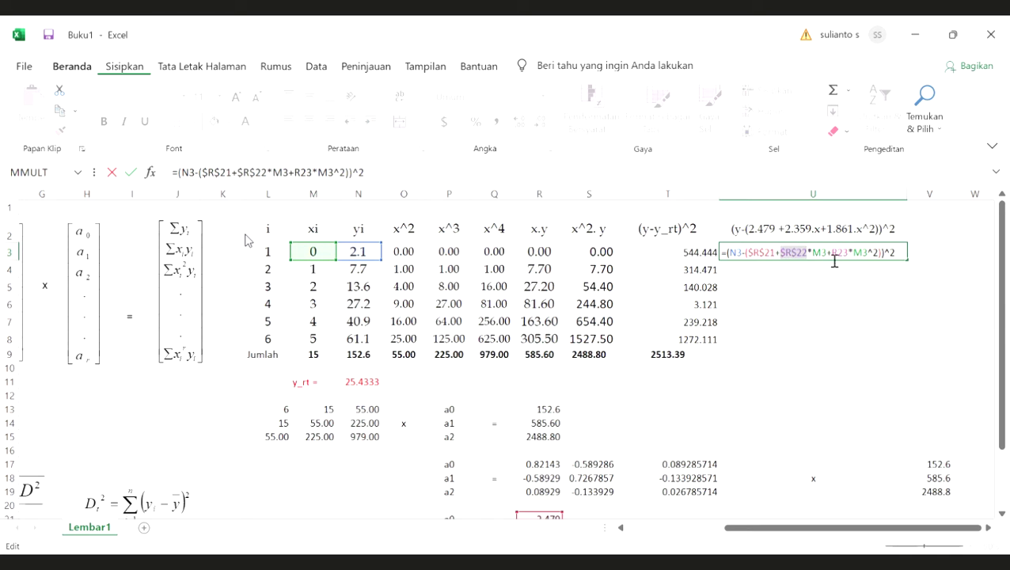
pyautogui.press('Right')
pyautogui.press('Return')
# Reduce the number format of cell U3 to five decimal places.
pyautogui.click(888, 255)
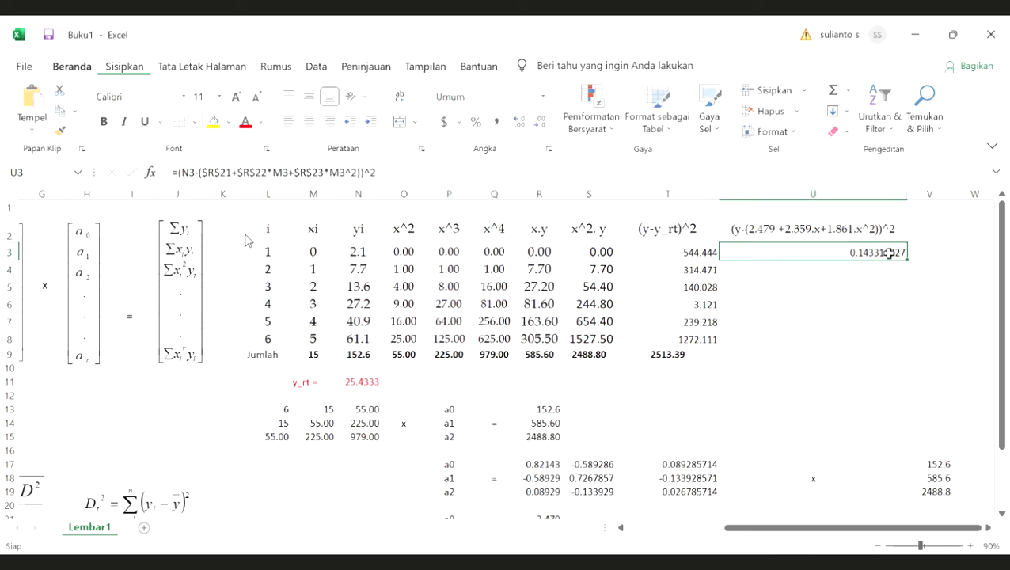
pyautogui.click(543, 124)
pyautogui.click(542, 124)
pyautogui.click(542, 123)
pyautogui.click(543, 124)
# Fill U3's formula down through U8 and copy the column total formula from T9 into U9.
pyautogui.moveTo(907, 277); pyautogui.dragTo(800, 404)
pyautogui.click(697, 355)
pyautogui.click(803, 407)
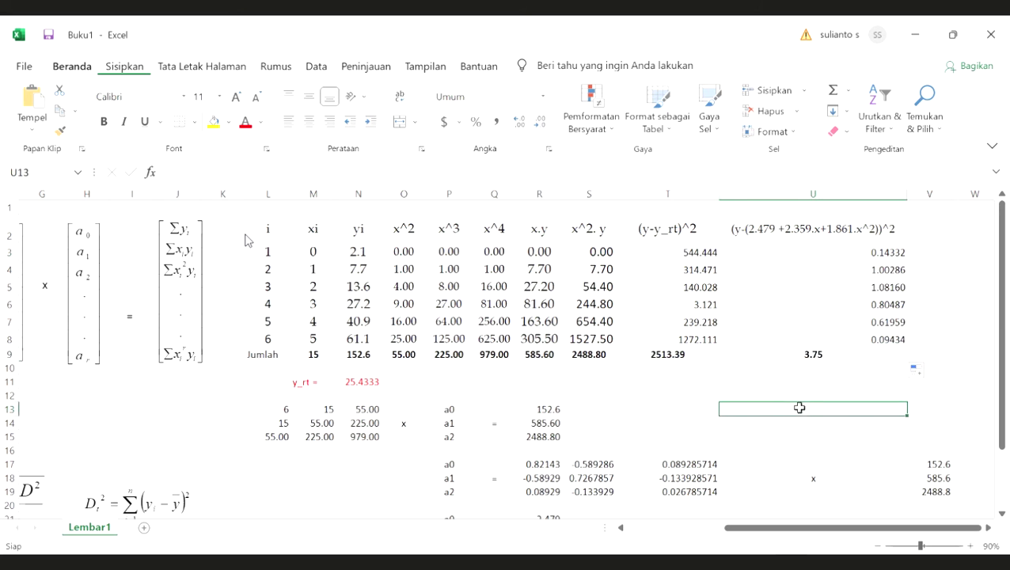
# Move the r formula picture beside the Dt² and D² formula pictures, into columns L to N below the coefficient matrix.
pyautogui.scroll(-2, 792, 384)
pyautogui.scroll(1, 789, 368)
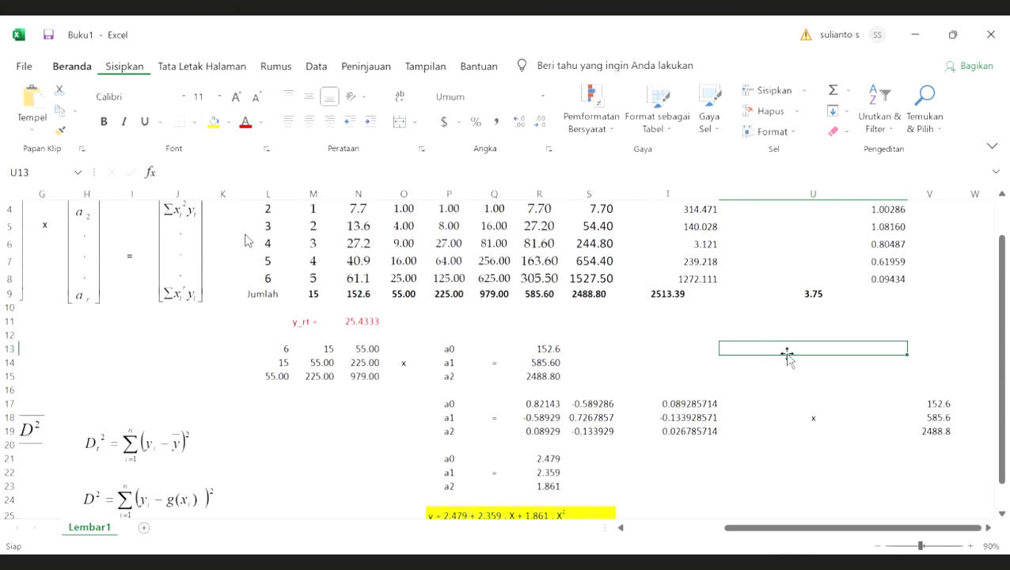
pyautogui.click(725, 336)
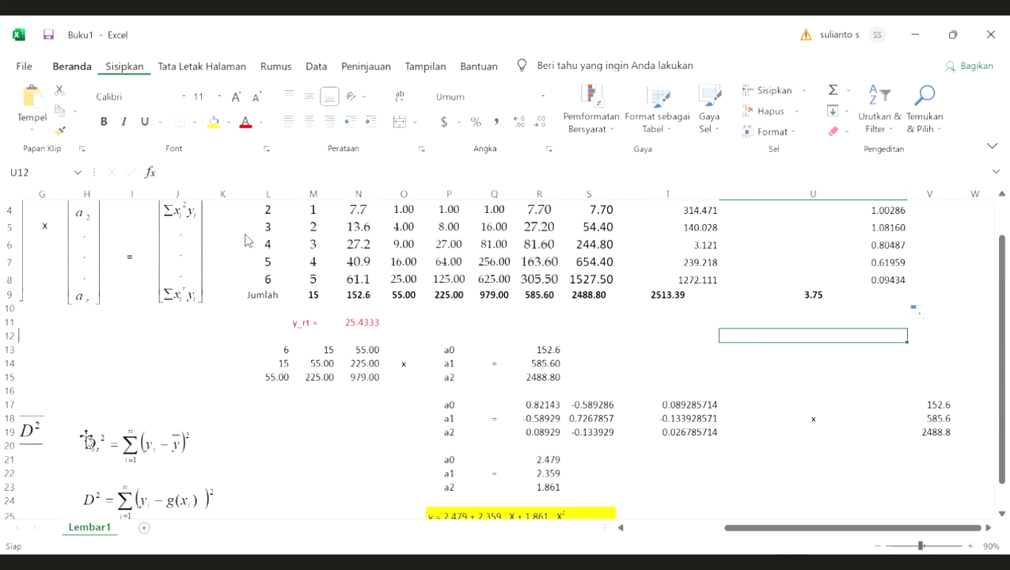
pyautogui.click(78, 441)
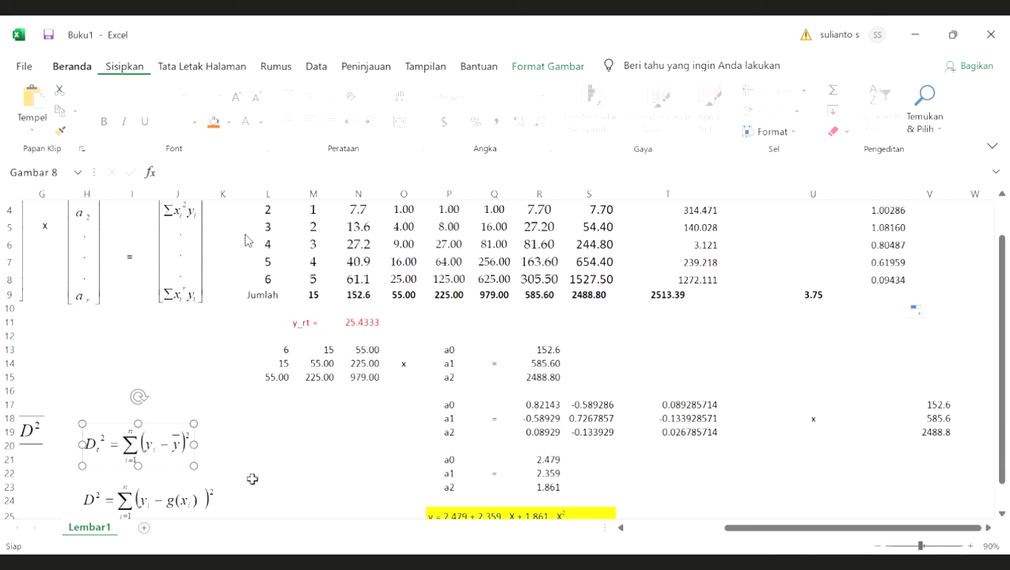
pyautogui.click(163, 497)
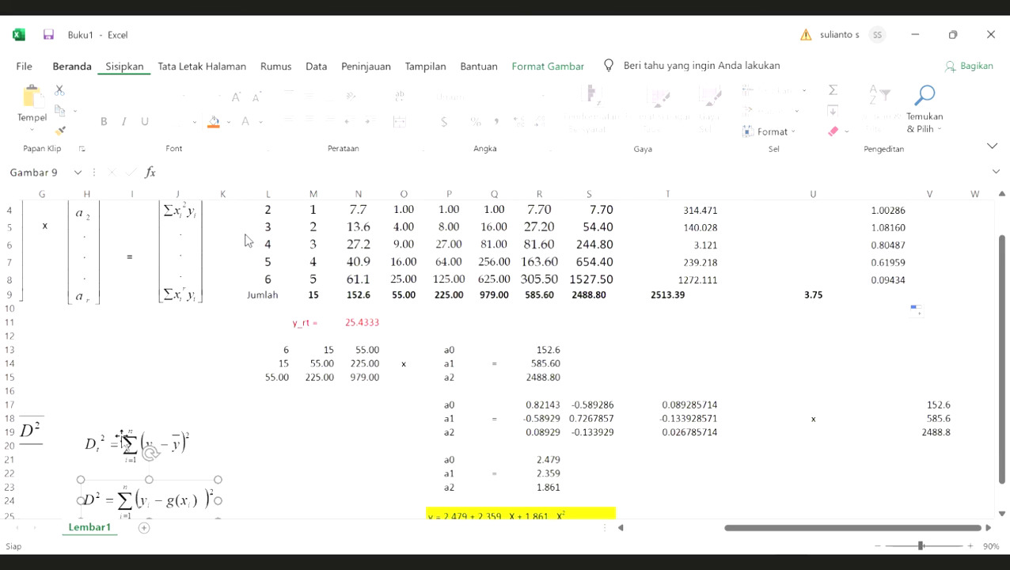
pyautogui.scroll(-1, 216, 436)
pyautogui.click(39, 381)
pyautogui.moveTo(297, 375); pyautogui.dragTo(348, 381)
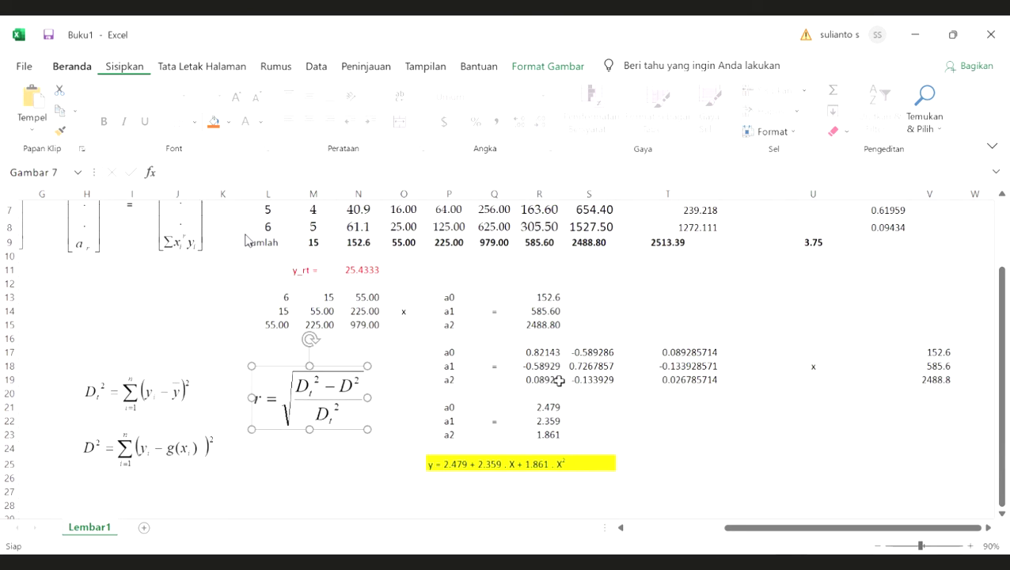
# Enter the label "r^2 =" in cell T11 and right-align it.
pyautogui.click(792, 282)
pyautogui.press('Up')
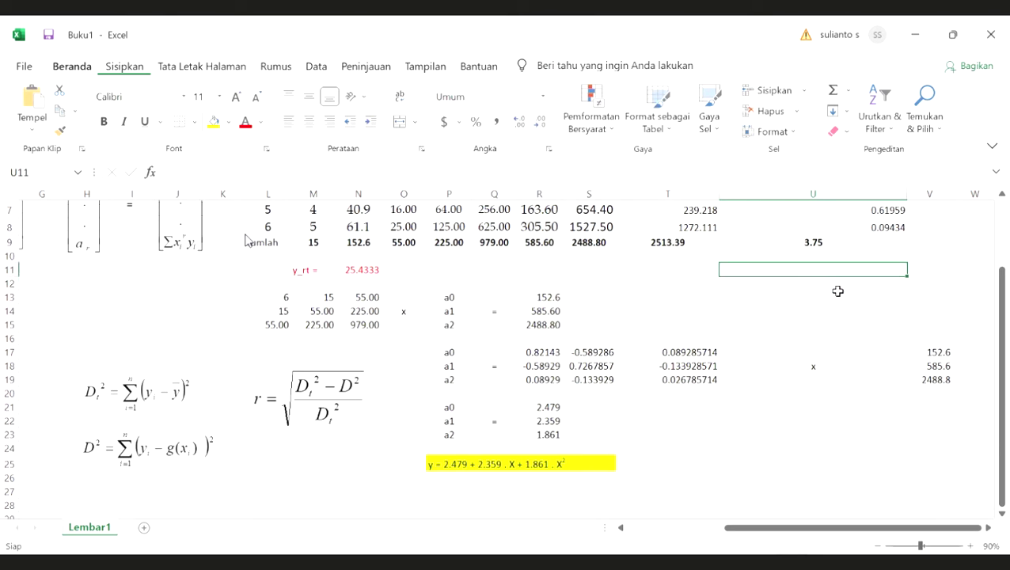
pyautogui.write('r')
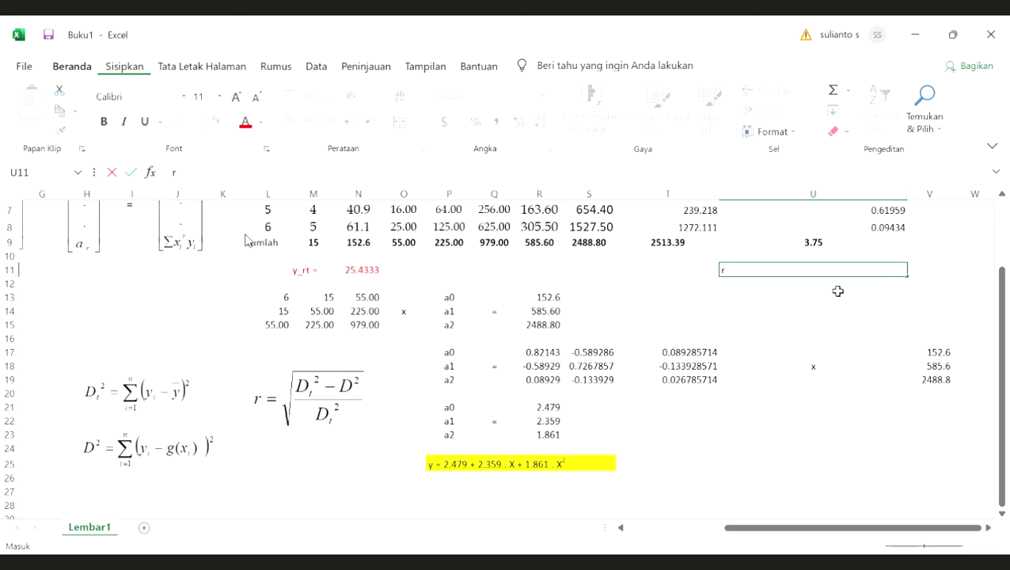
pyautogui.press('Escape')
pyautogui.press('Left')
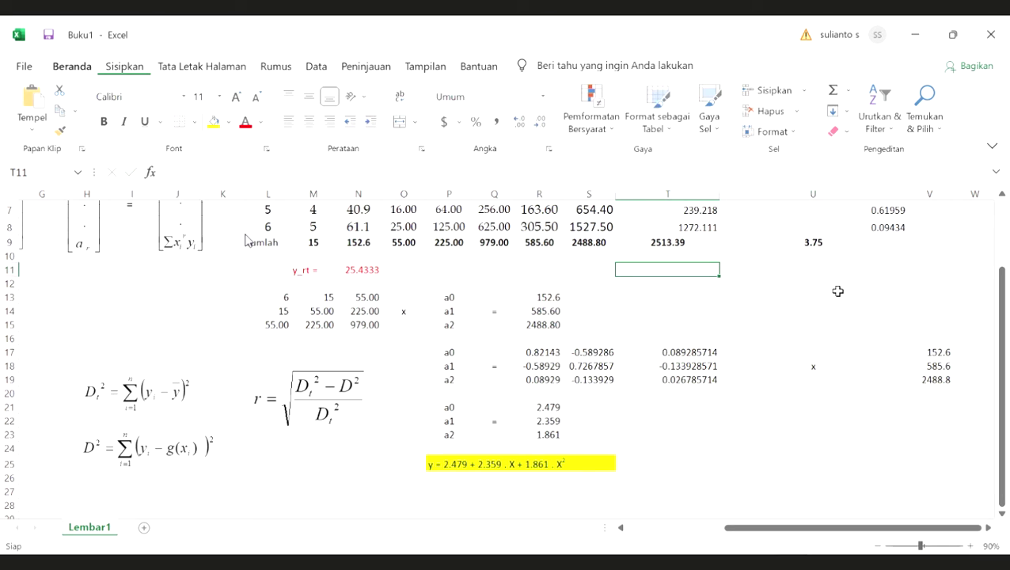
pyautogui.write('r^2 =')
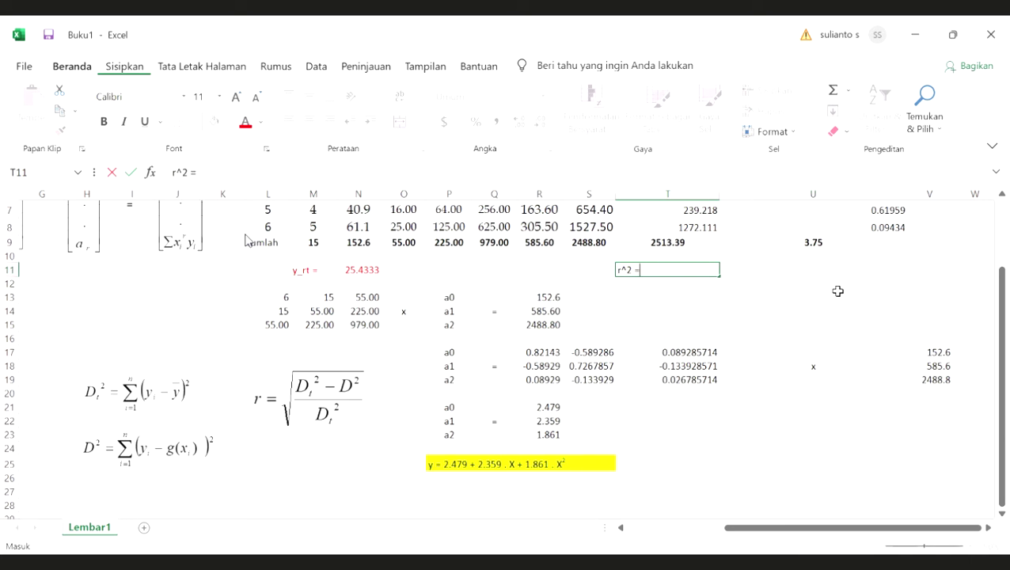
pyautogui.press('Return')
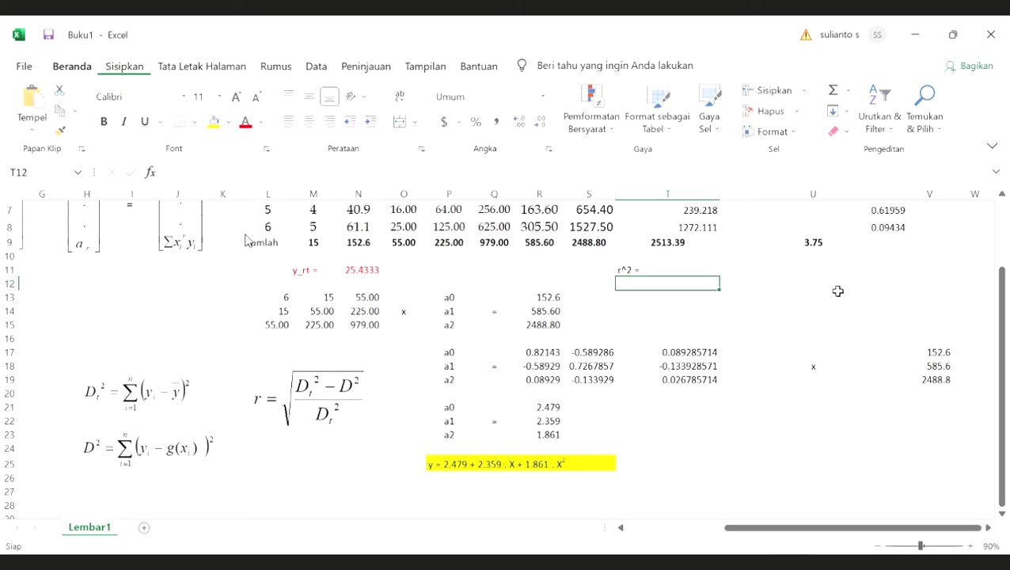
pyautogui.press('Up')
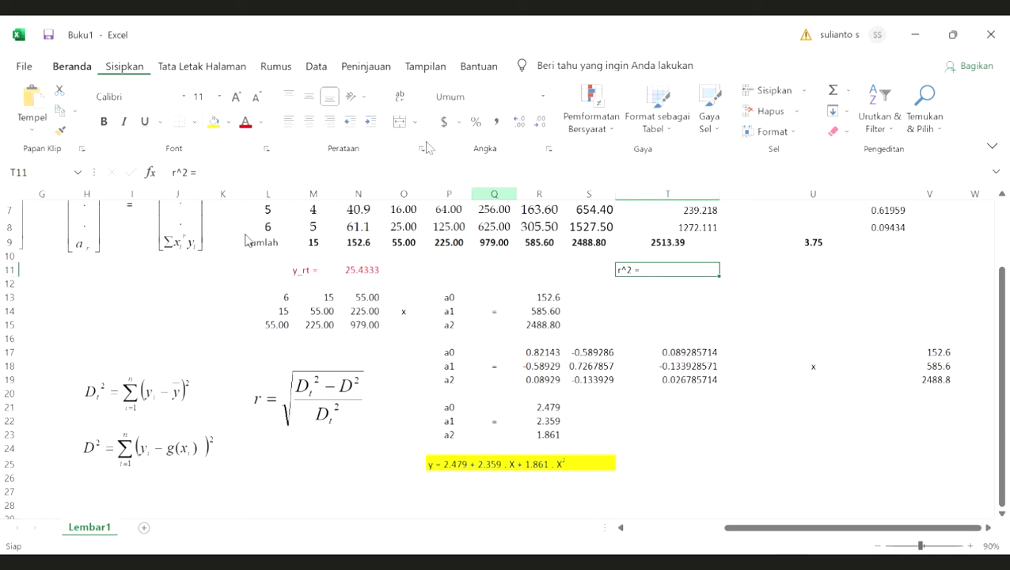
pyautogui.click(330, 123)
# Enter the coefficient of determination formula =(T9-U9)/T9 in cell U11.
pyautogui.click(762, 275)
pyautogui.write('=(')
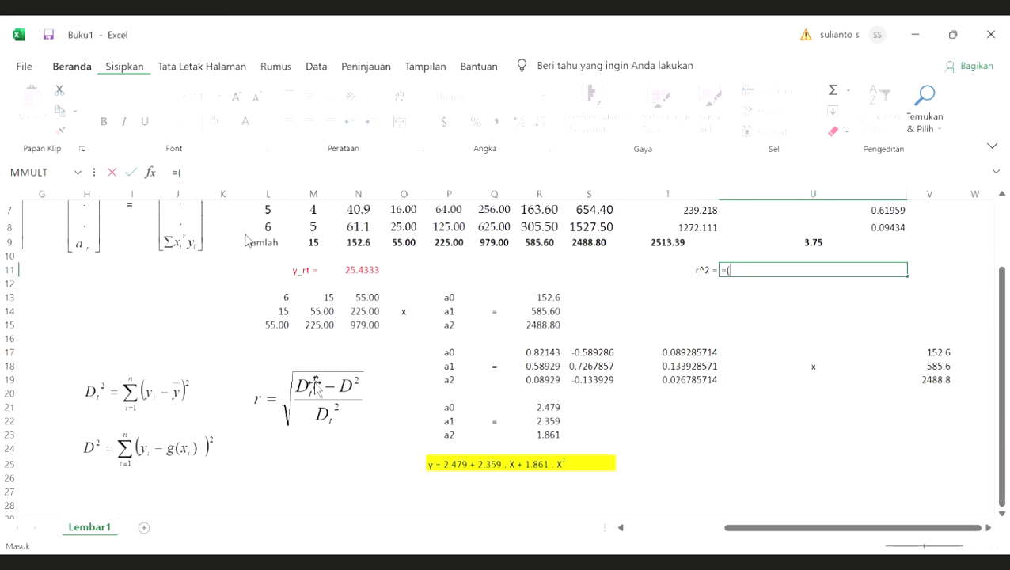
pyautogui.scroll(2, 581, 379)
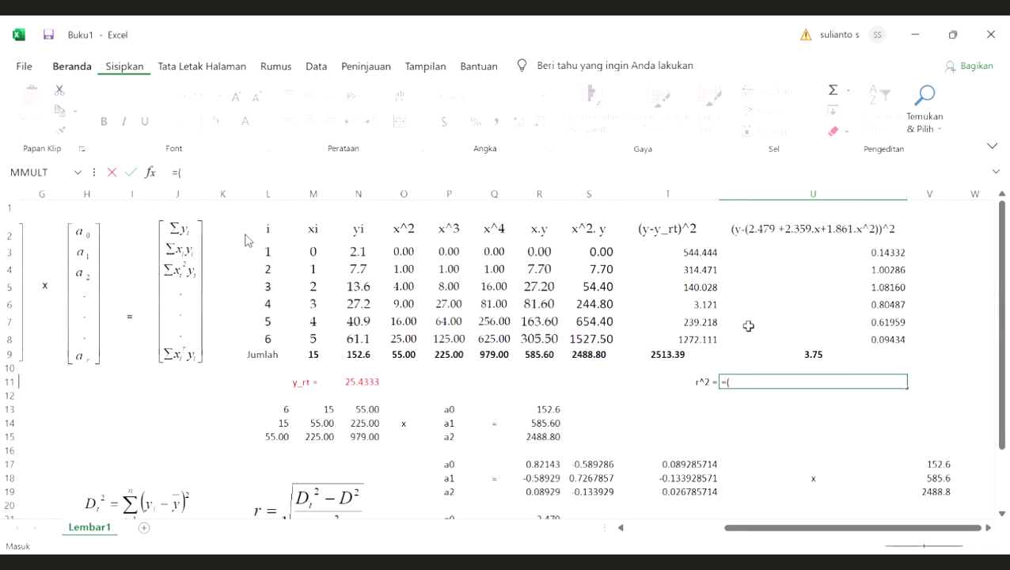
pyautogui.click(684, 354)
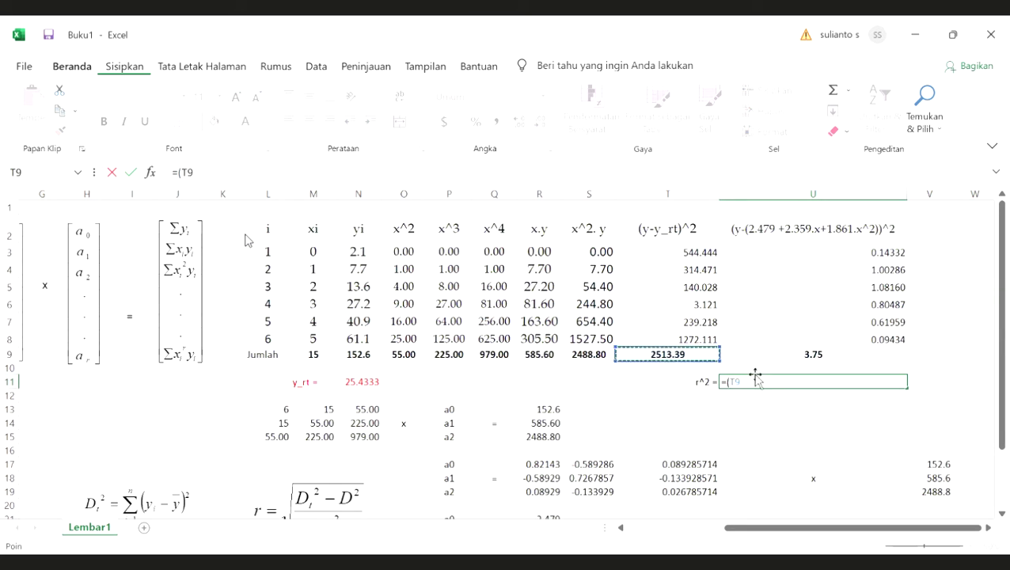
pyautogui.write('-')
pyautogui.click(831, 357)
pyautogui.write(')')
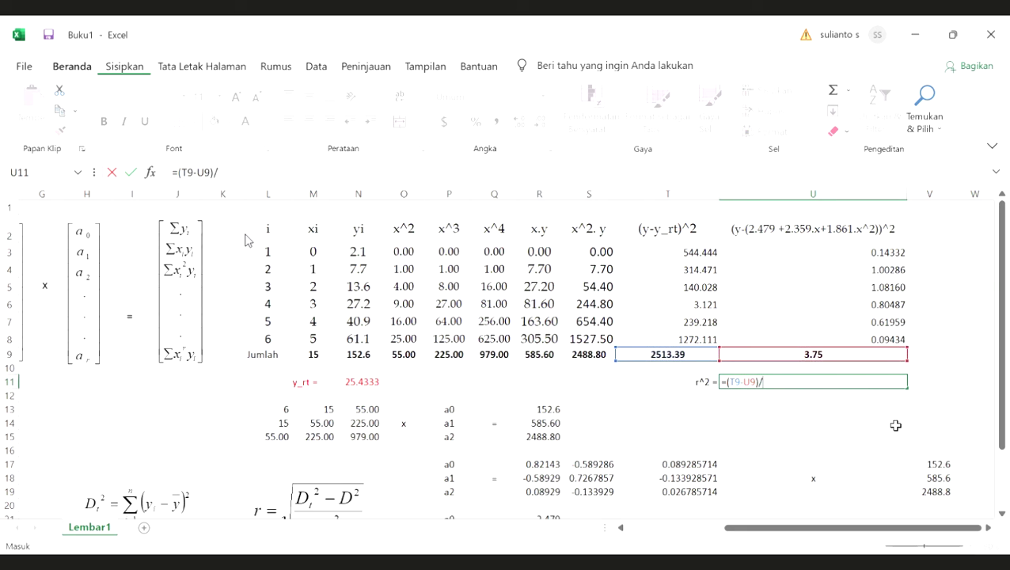
pyautogui.write('/')
pyautogui.click(682, 353)
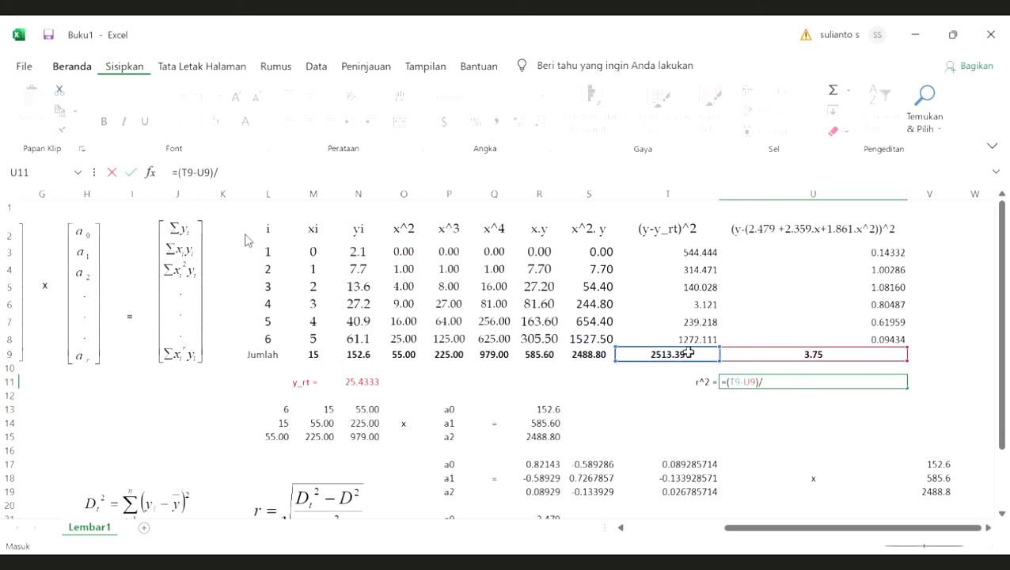
pyautogui.press('Return')
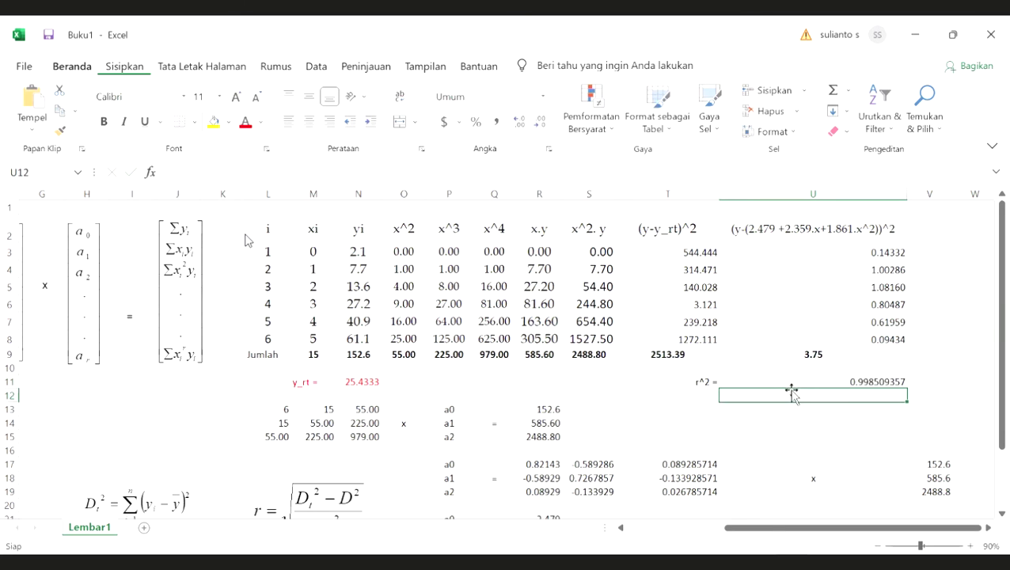
# Reduce the number format of the r^2 value in U11 to three decimal places.
pyautogui.click(862, 383)
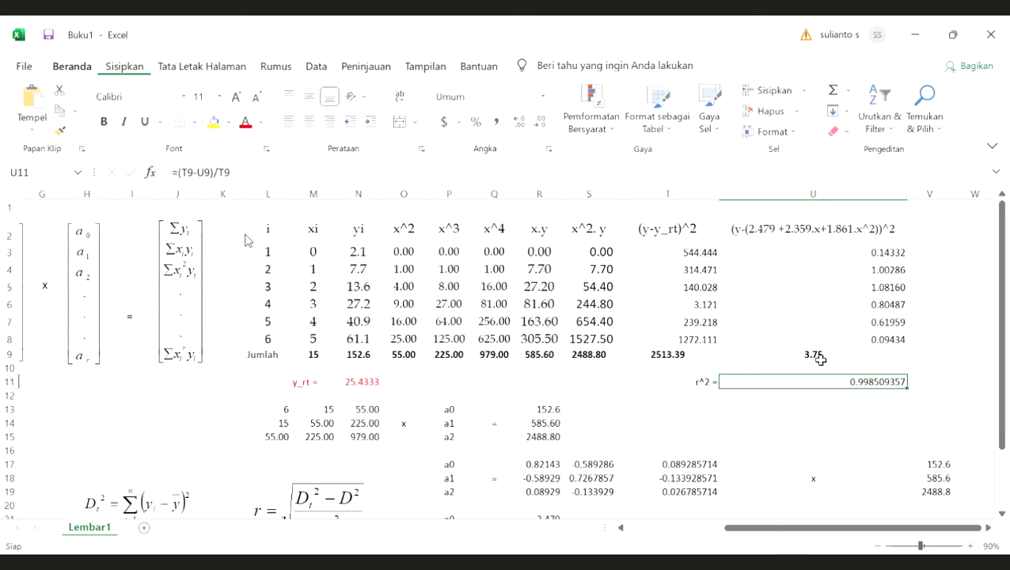
pyautogui.click(542, 124)
pyautogui.click(541, 124)
pyautogui.click(541, 124)
pyautogui.click(541, 124)
pyautogui.click(542, 124)
pyautogui.click(542, 124)
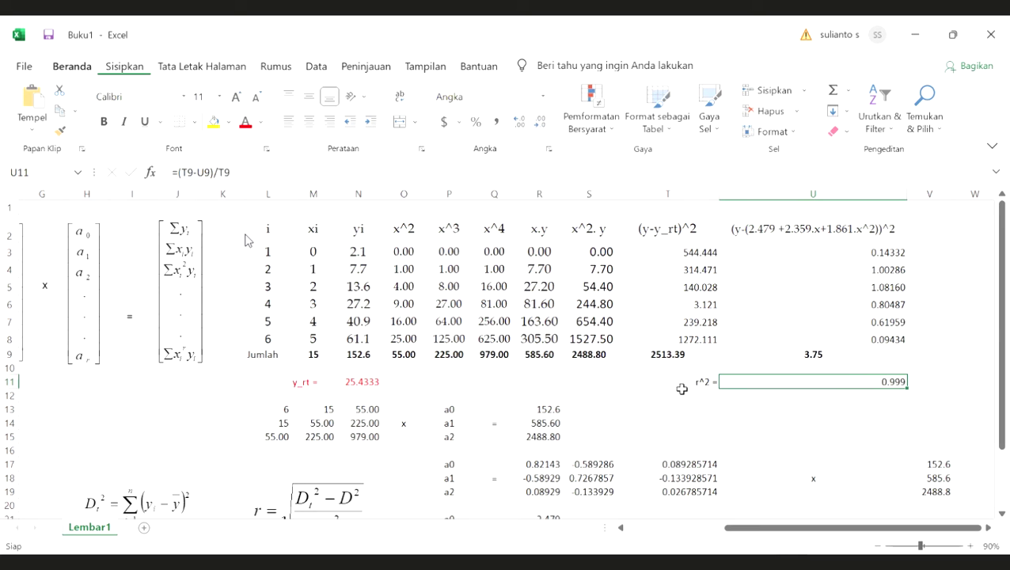
# Enter the label "r =" in cell T12 and right-align it.
pyautogui.press('Down')
pyautogui.press('Left')
pyautogui.write('r')
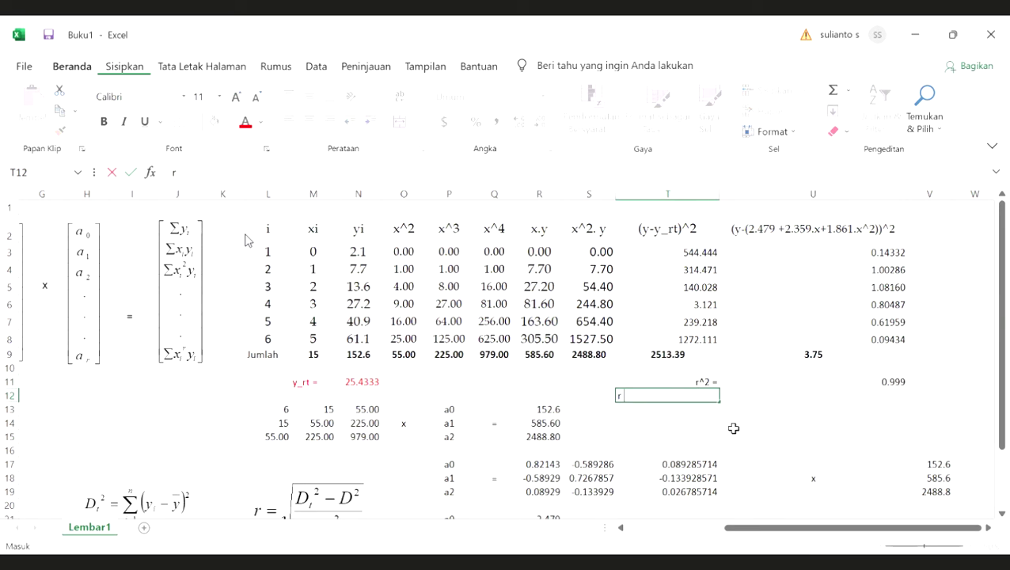
pyautogui.write(' =')
pyautogui.hotkey('ctrl', 'Return')
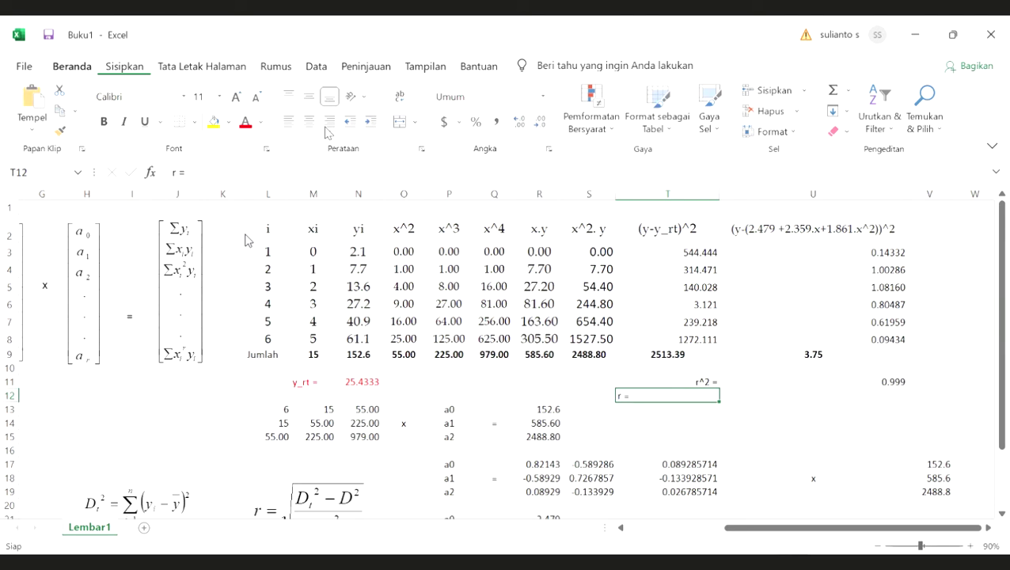
pyautogui.hotkey('alt', 'h')
pyautogui.press('a')
pyautogui.press('r')
# Enter the correlation coefficient formula =U11^0.5 in cell U12.
pyautogui.click(888, 400)
pyautogui.write('=')
pyautogui.press('Up')
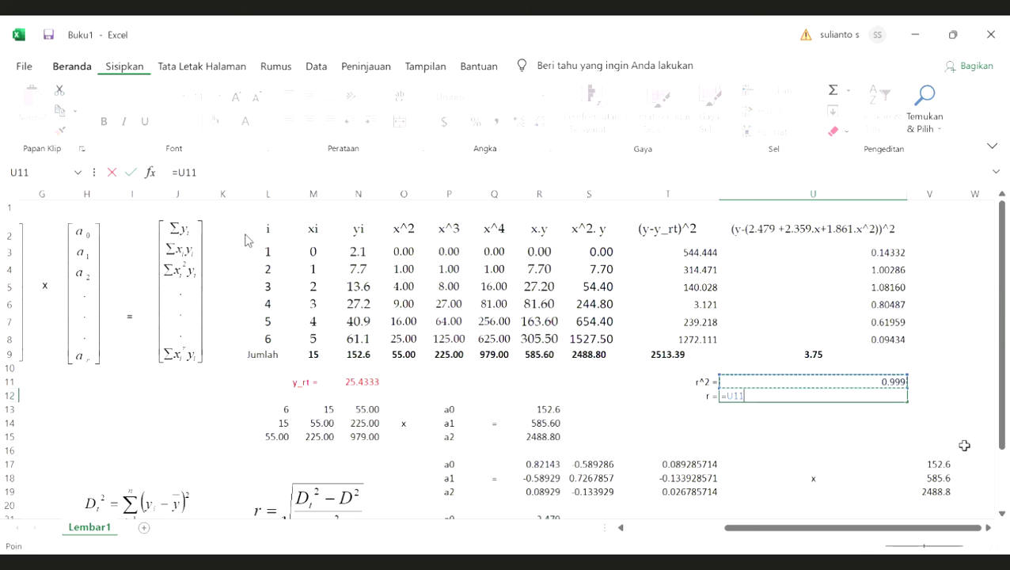
pyautogui.write('^0.5')
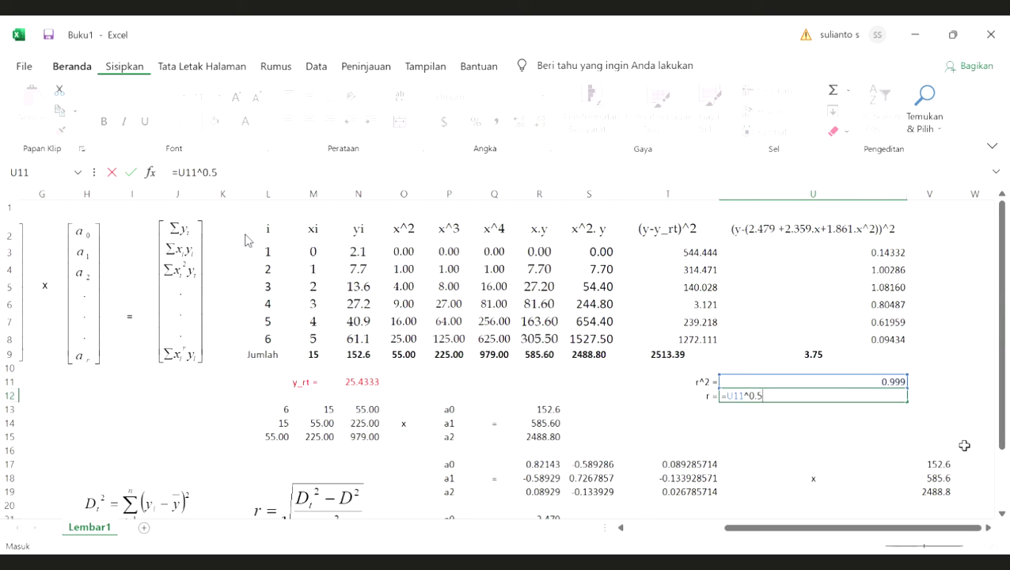
pyautogui.press('Return')
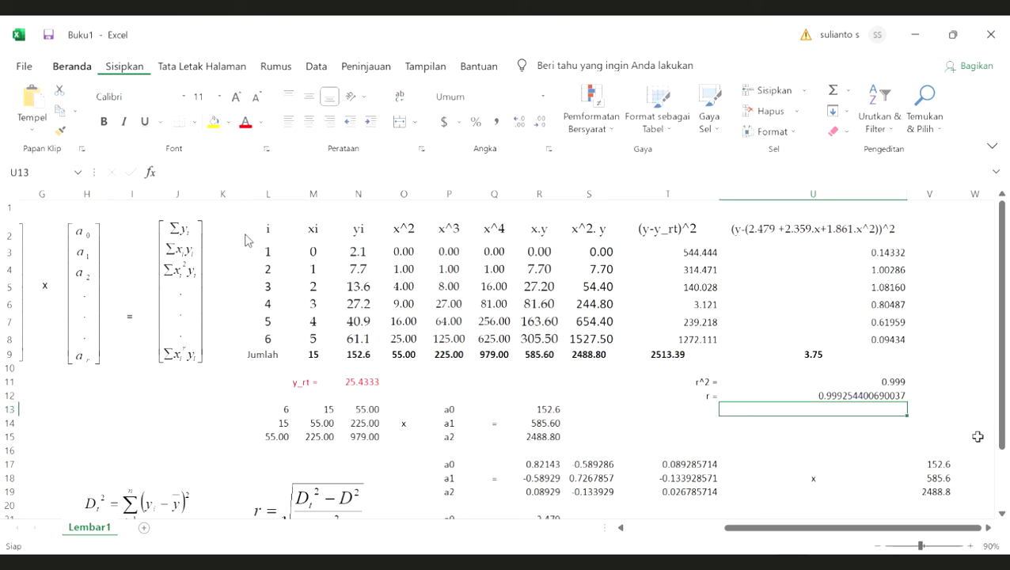
# Reduce the number format of the r value in U12 to three decimal places.
pyautogui.press('Up')
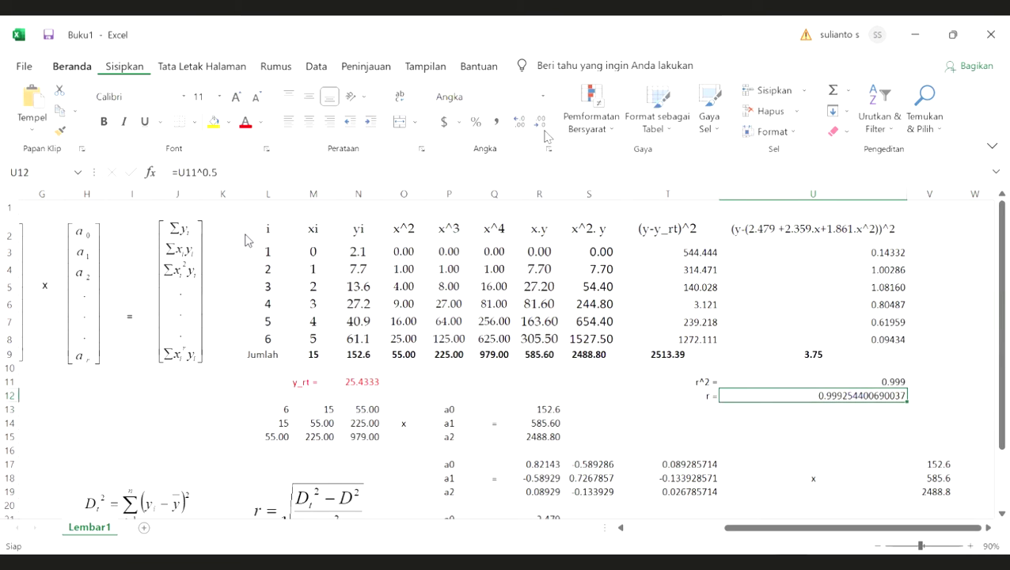
pyautogui.click(543, 122)
pyautogui.click(543, 122)
pyautogui.click(543, 122)
pyautogui.click(543, 122)
pyautogui.click(543, 122)
# Apply a red font colour to the r^2 and r labels and values in T11:U12.
pyautogui.click(654, 382)
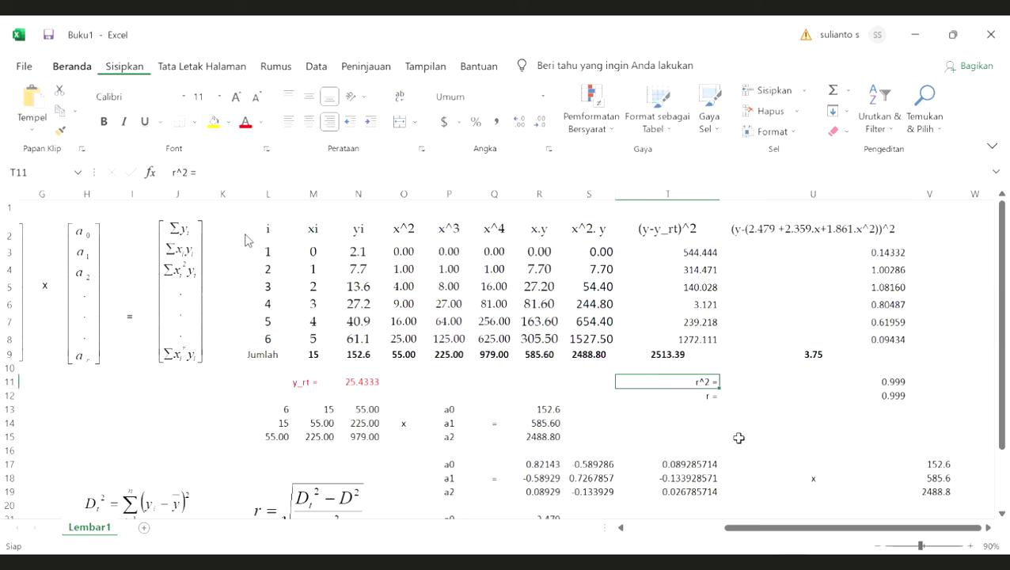
pyautogui.moveTo(690, 379); pyautogui.dragTo(828, 403)
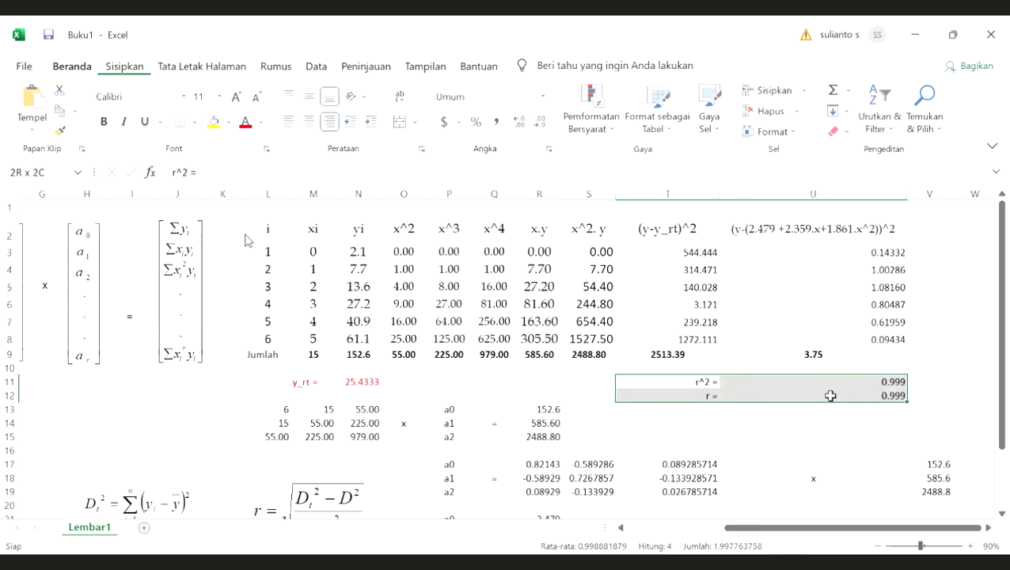
pyautogui.click(247, 125)
# Insert a scatter chart of the xi and yi data in M2:N8 and place it below the matrices in columns T to V.
pyautogui.moveTo(316, 229); pyautogui.dragTo(349, 339)
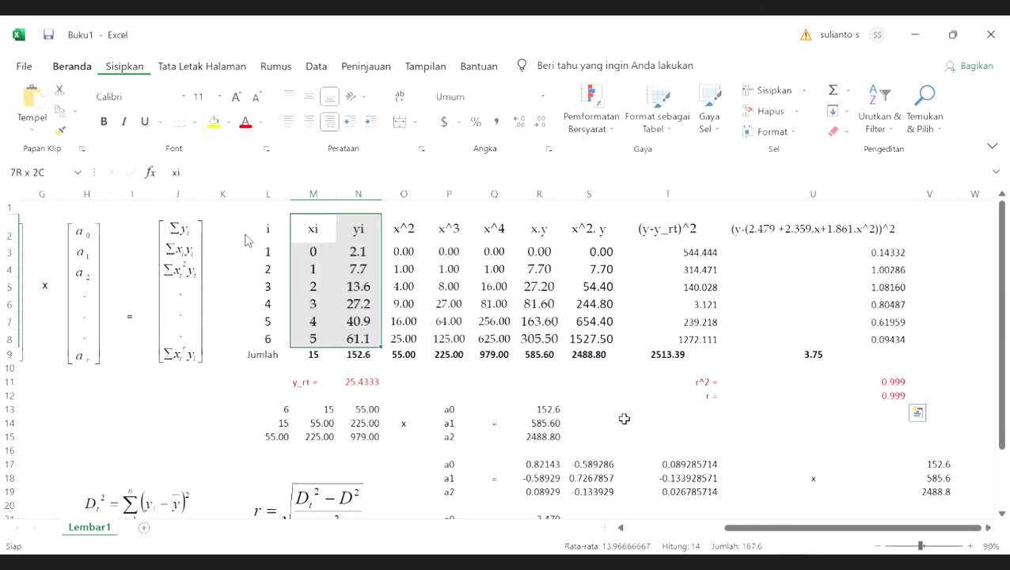
pyautogui.scroll(-3, 642, 428)
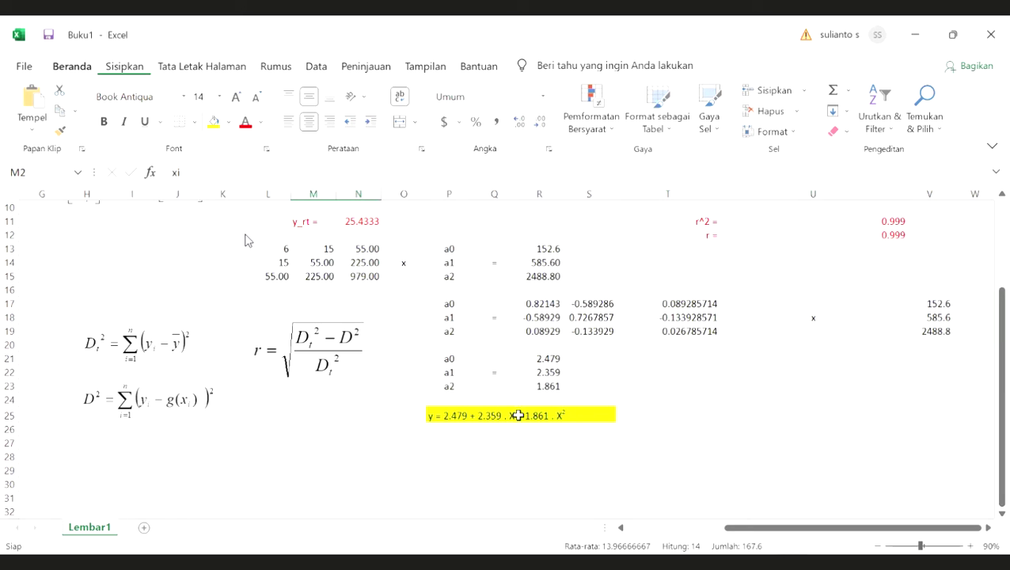
pyautogui.scroll(3, 668, 426)
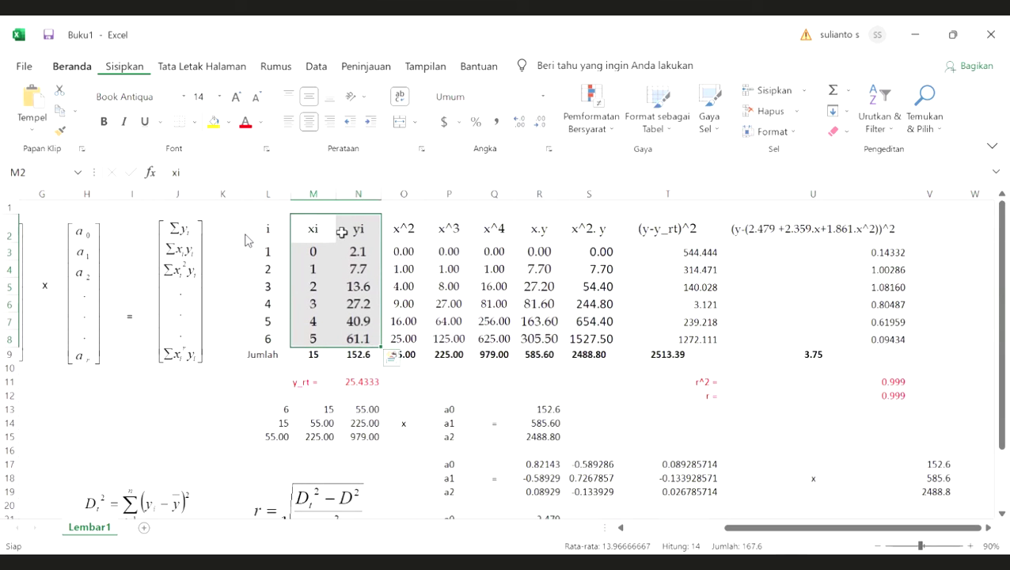
pyautogui.click(125, 67)
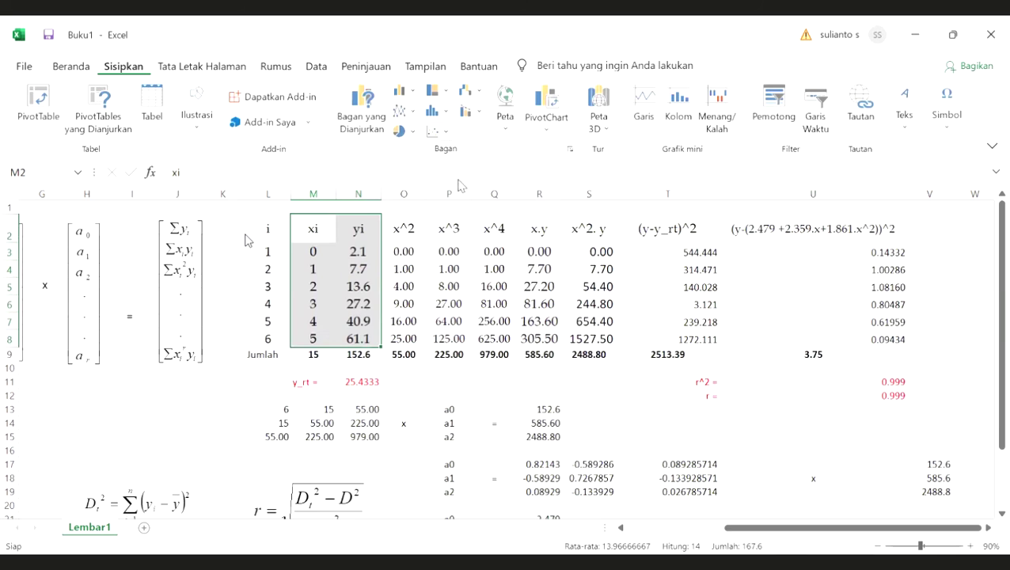
pyautogui.click(643, 265)
pyautogui.moveTo(642, 256); pyautogui.dragTo(911, 476)
pyautogui.scroll(-5, 760, 290)
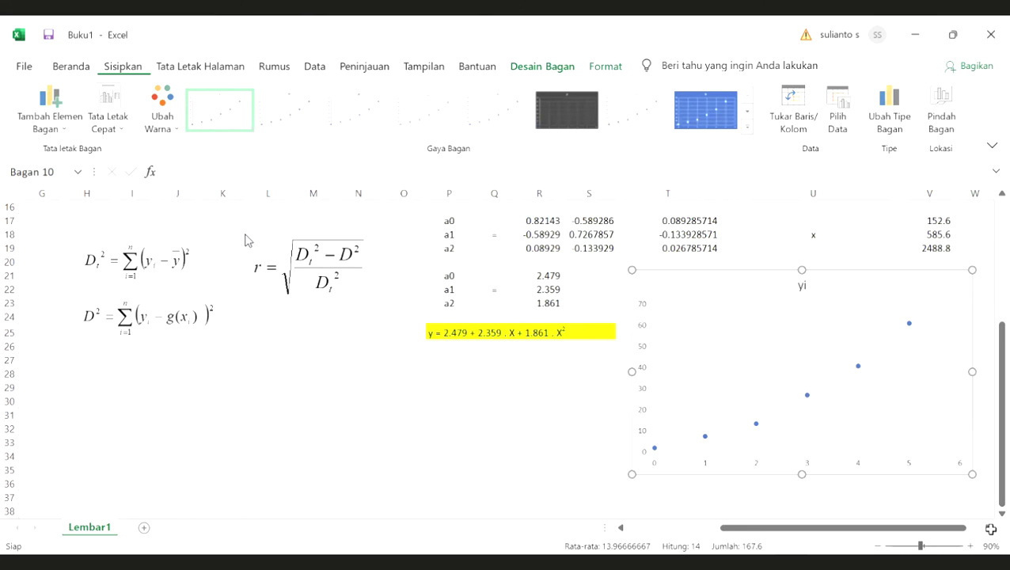
# Add a second-degree polynomial trendline to the yi data series in the scatter chart.
pyautogui.hscroll(3, 879, 327)
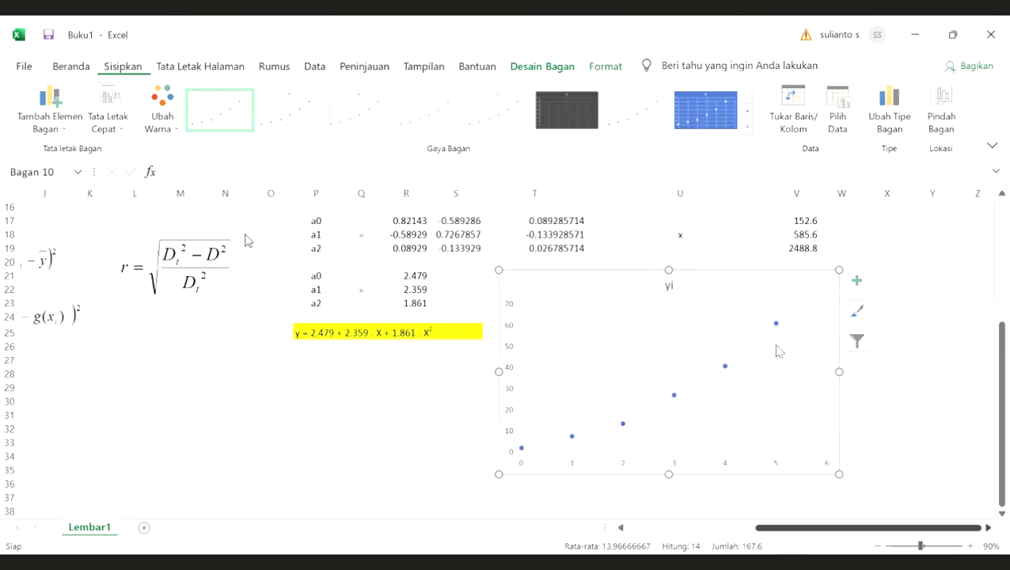
pyautogui.click(724, 368)
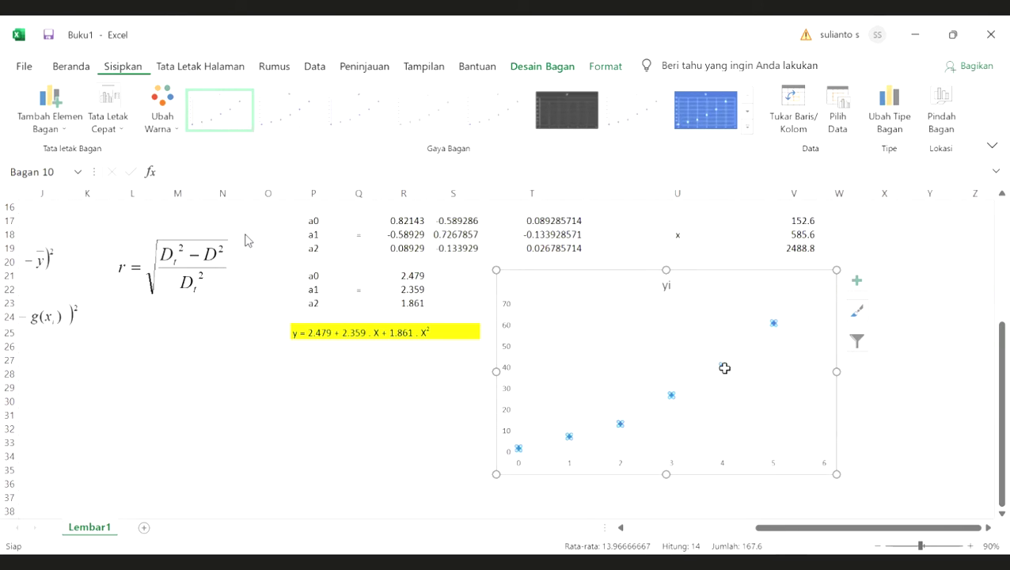
pyautogui.rightClick(723, 367)
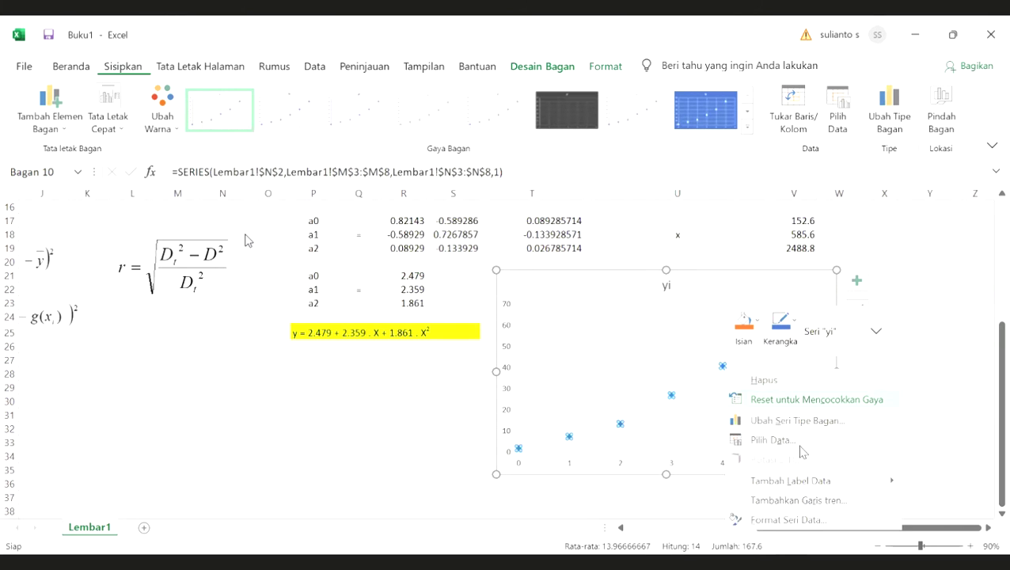
pyautogui.click(819, 501)
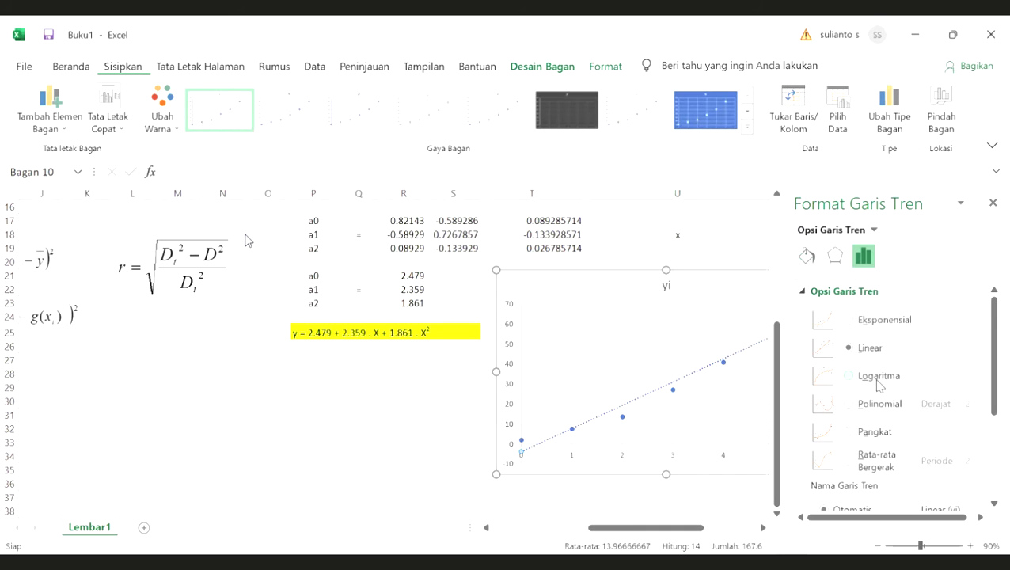
pyautogui.click(849, 405)
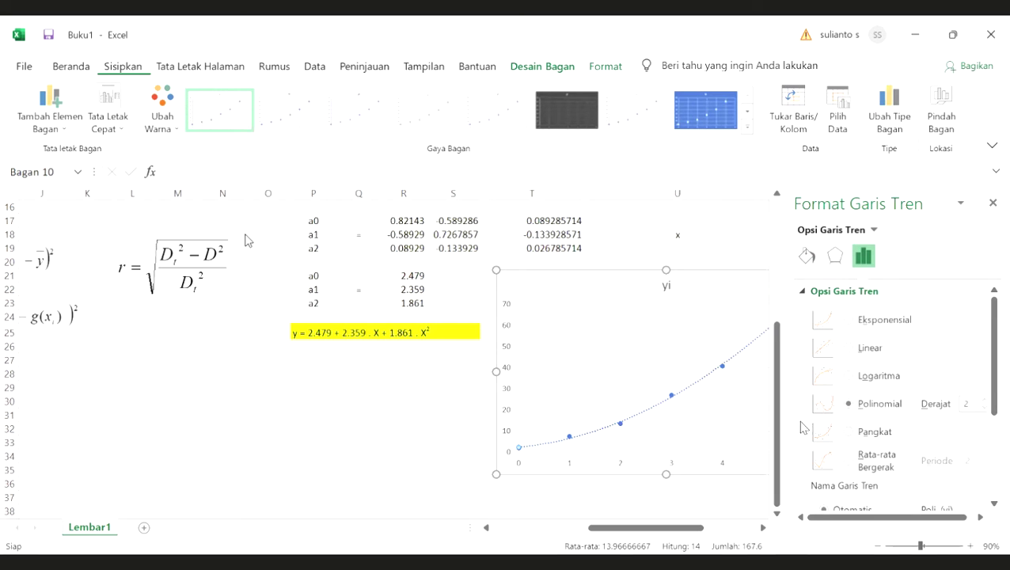
pyautogui.click(983, 401)
pyautogui.click(985, 408)
# Display the trendline's equation and R-squared value on the chart and move their label to the chart's upper-right corner.
pyautogui.click(994, 502)
pyautogui.click(995, 503)
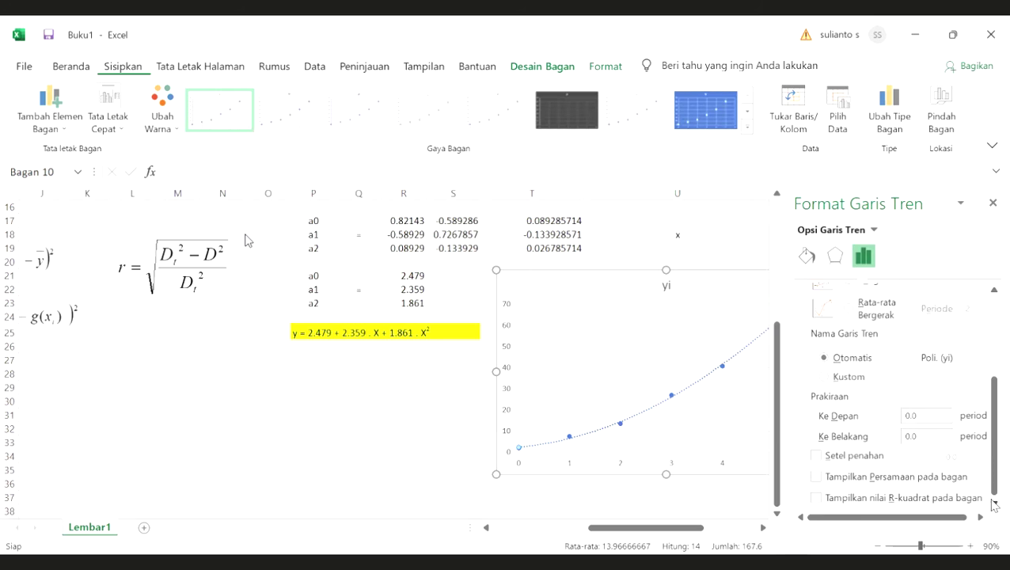
pyautogui.click(817, 496)
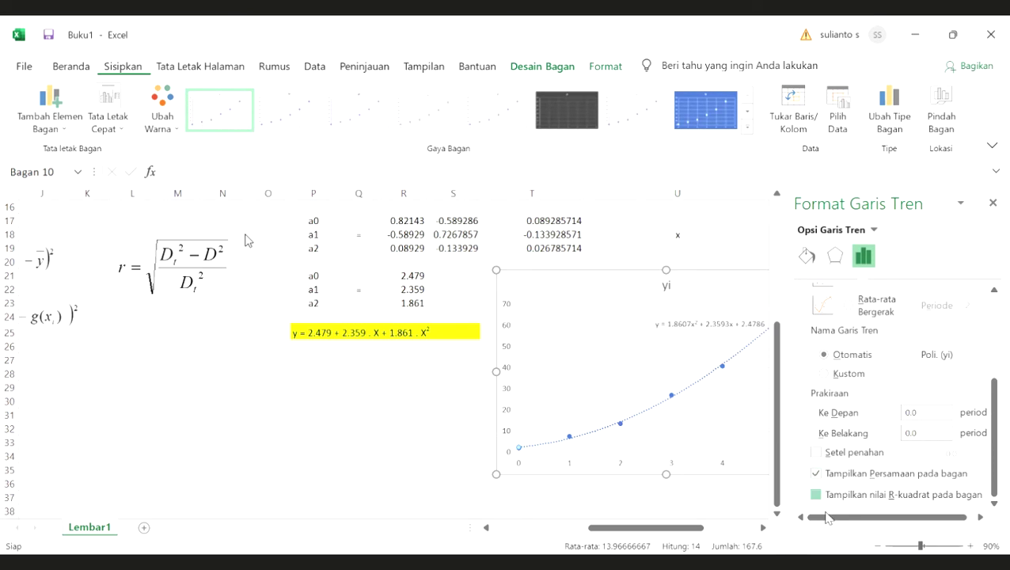
pyautogui.click(993, 203)
pyautogui.click(713, 320)
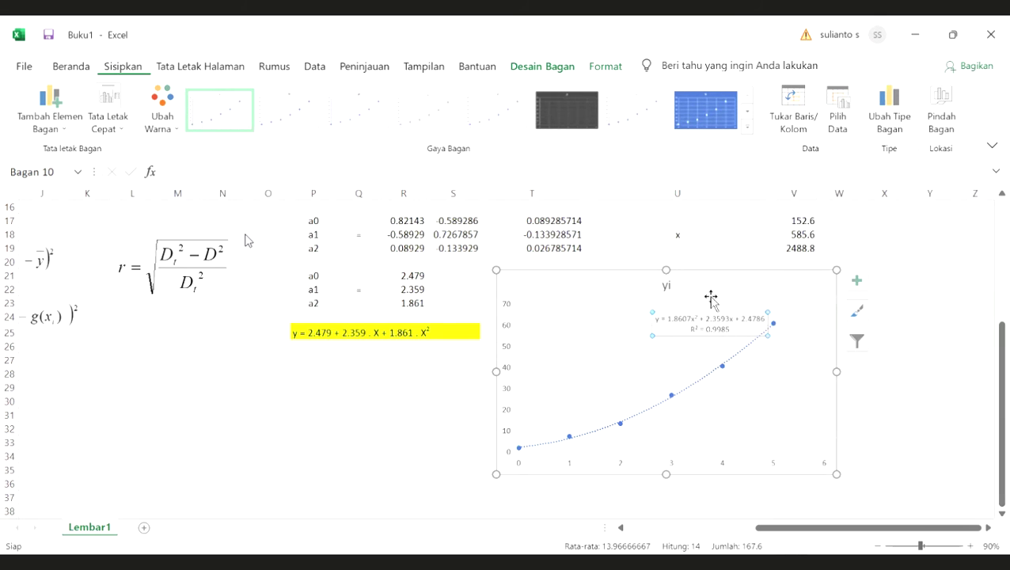
pyautogui.moveTo(728, 311); pyautogui.dragTo(782, 273)
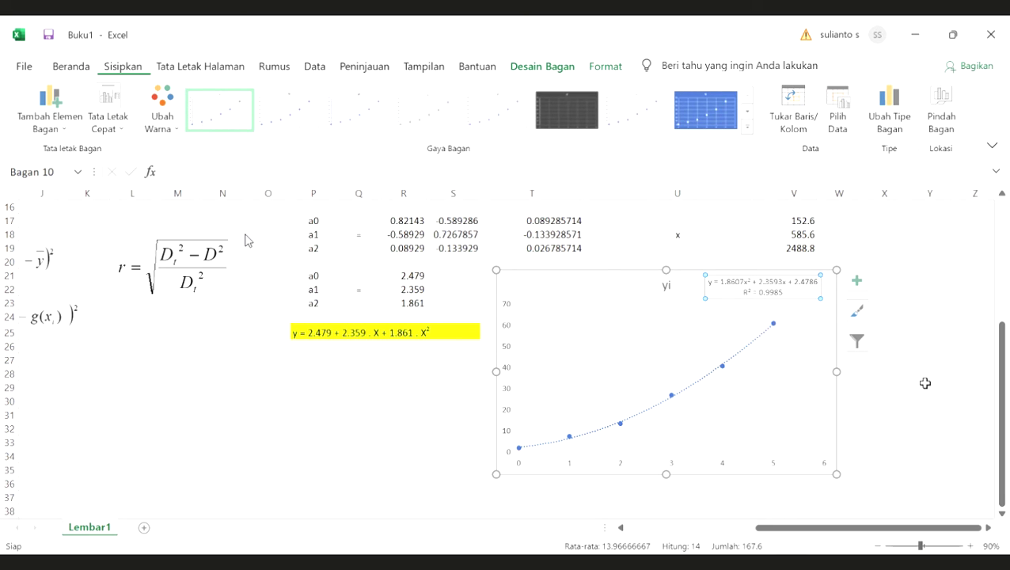
pyautogui.press('Escape')
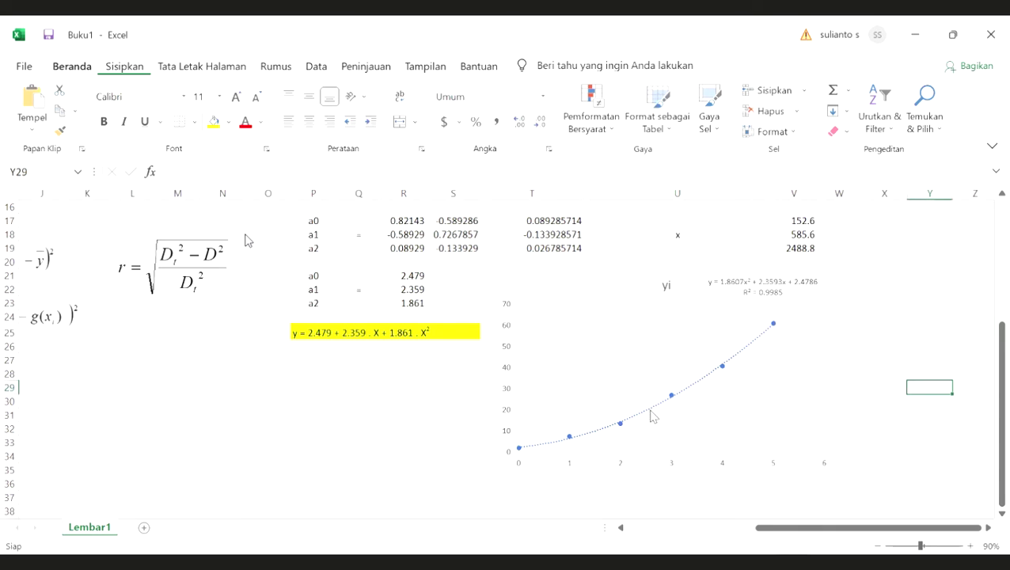
# Extend the number format of the a0, a1 and a2 results in R21:R23 to four decimal places.
pyautogui.scroll(4, 673, 358)
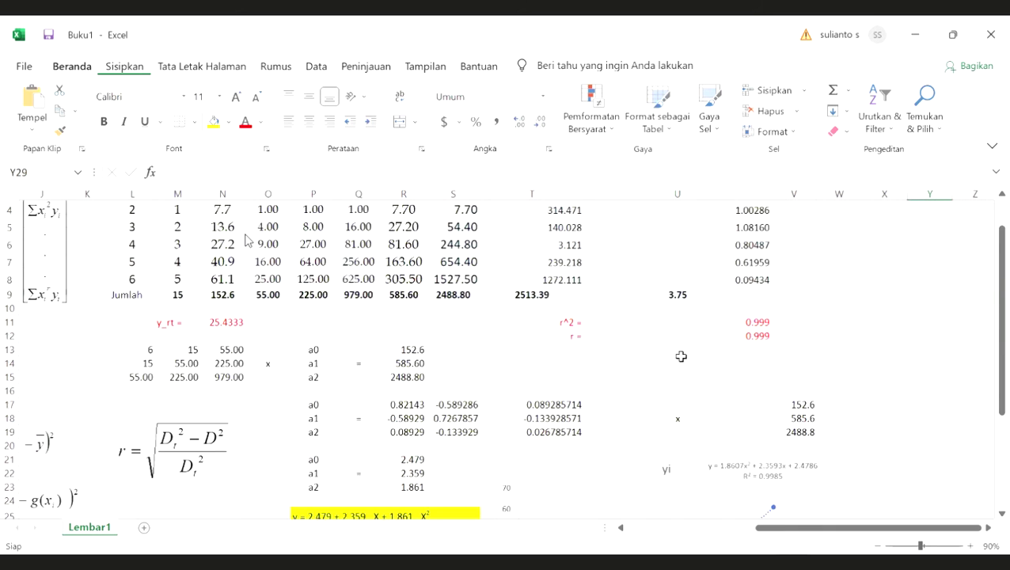
pyautogui.scroll(-3, 673, 358)
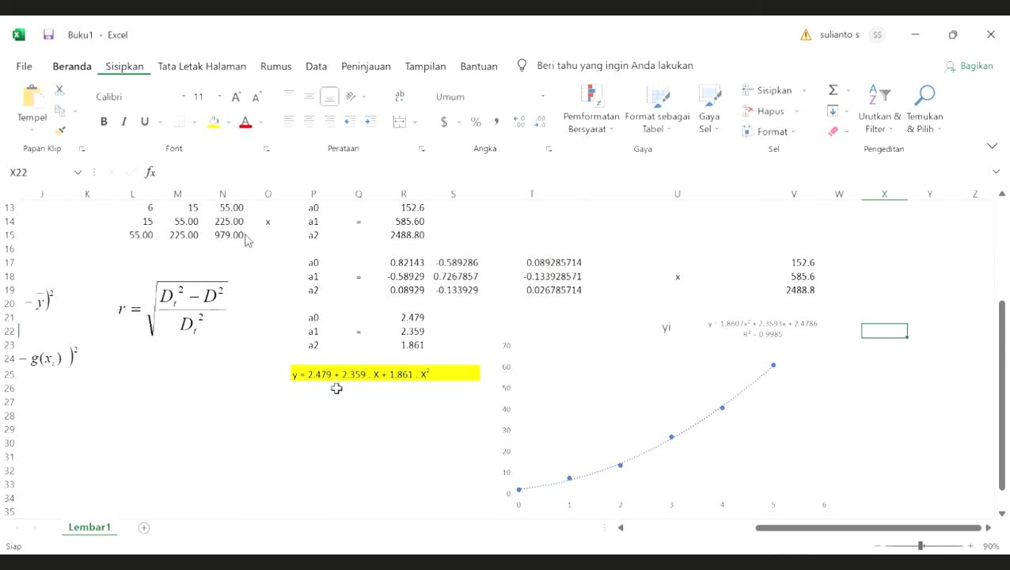
pyautogui.moveTo(311, 374); pyautogui.dragTo(420, 374)
pyautogui.click(393, 410)
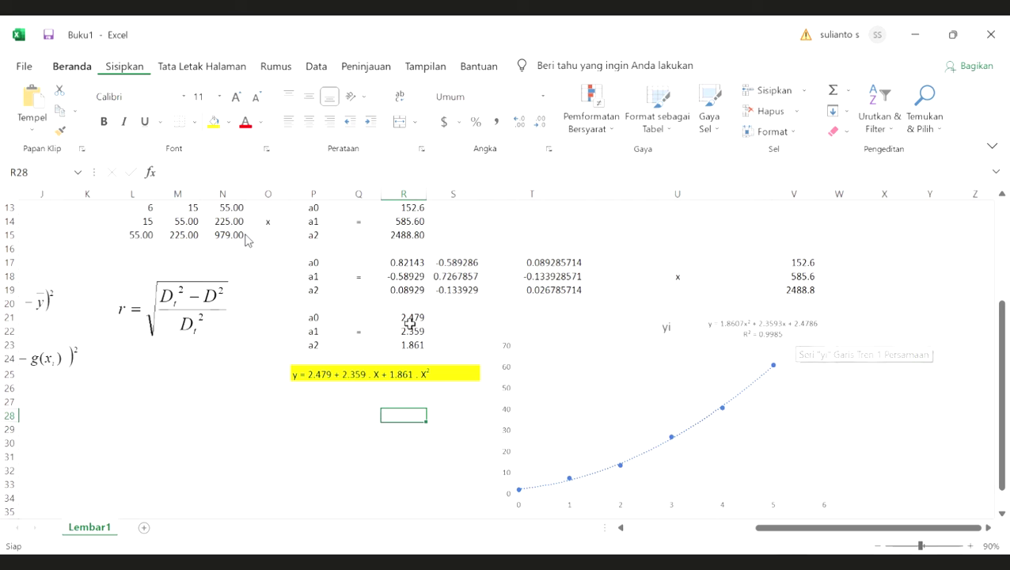
pyautogui.moveTo(411, 318); pyautogui.dragTo(434, 361)
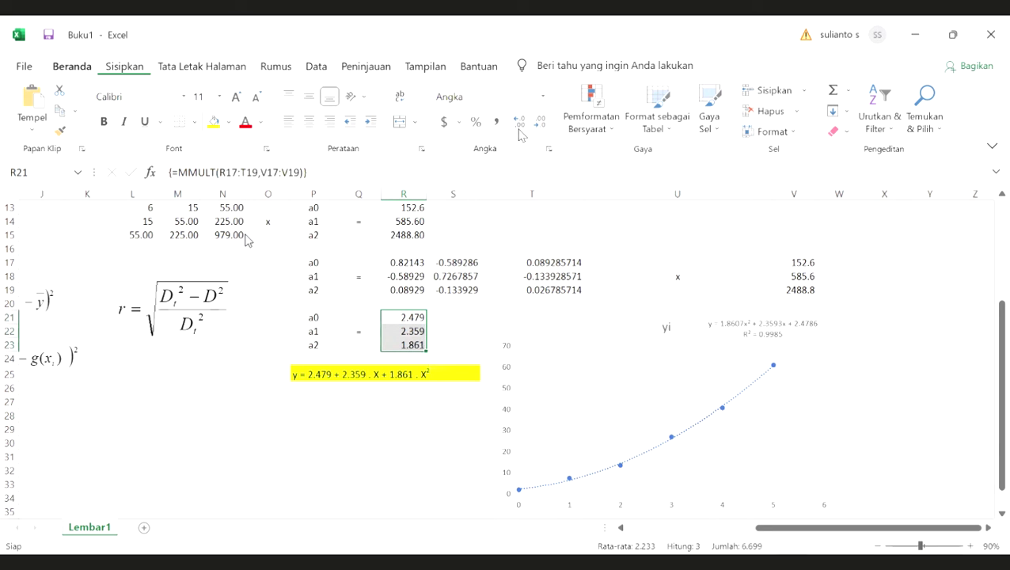
pyautogui.click(871, 282)
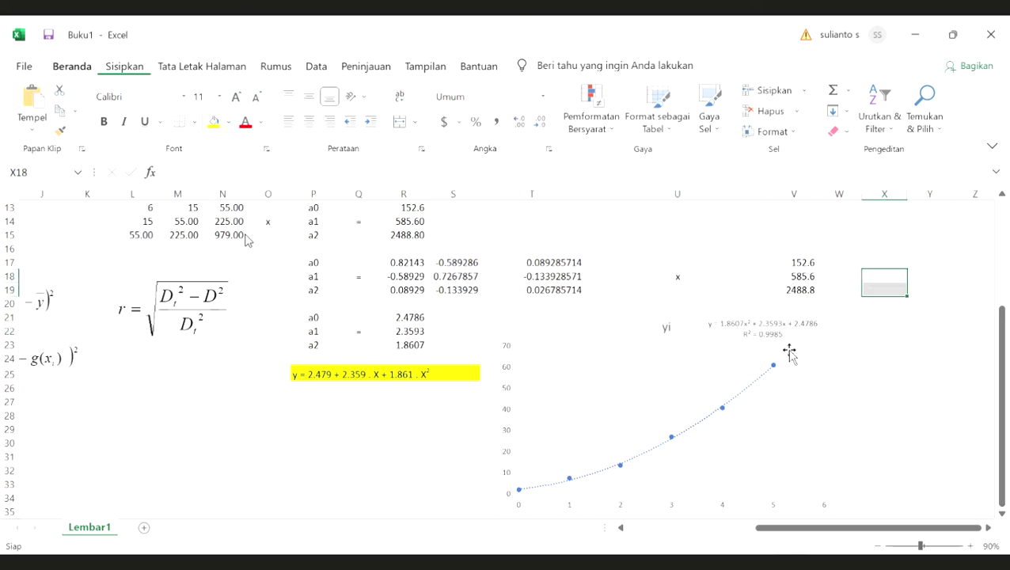
# Compare the a0, a1 and a2 values in R21:R23 and the highlighted equation with the chart's trendline equation.
pyautogui.click(410, 318)
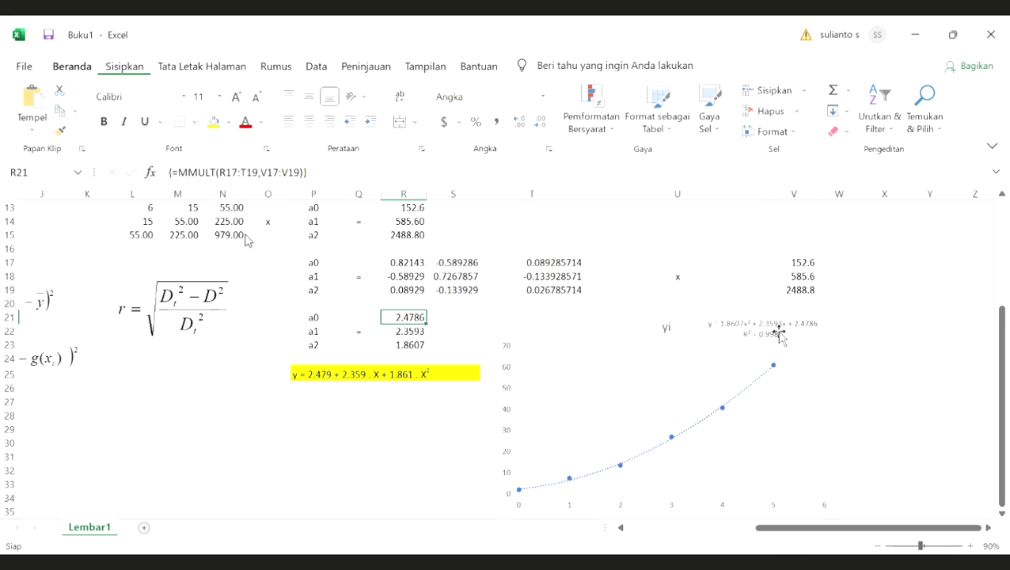
pyautogui.click(410, 331)
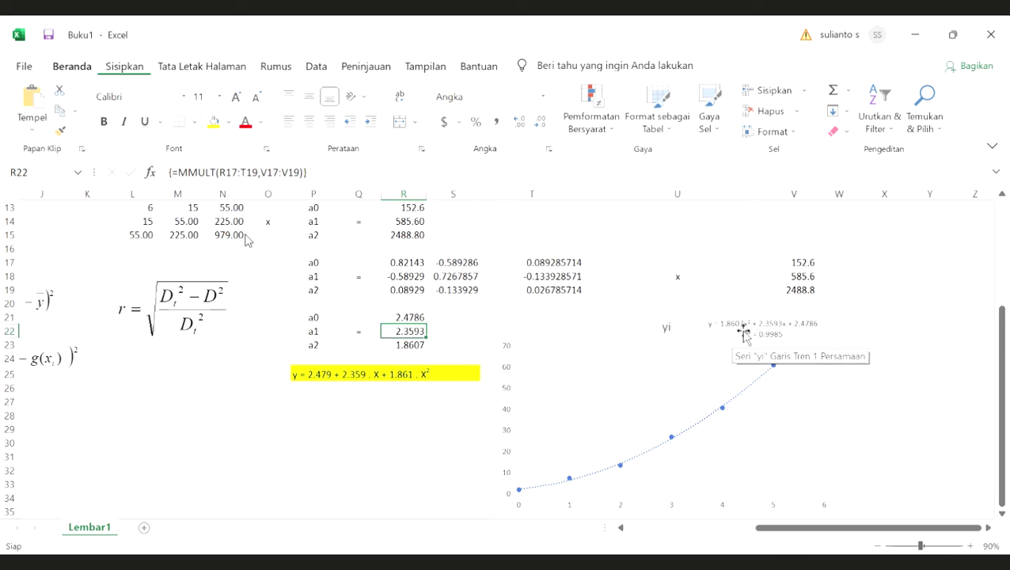
pyautogui.press('Down')
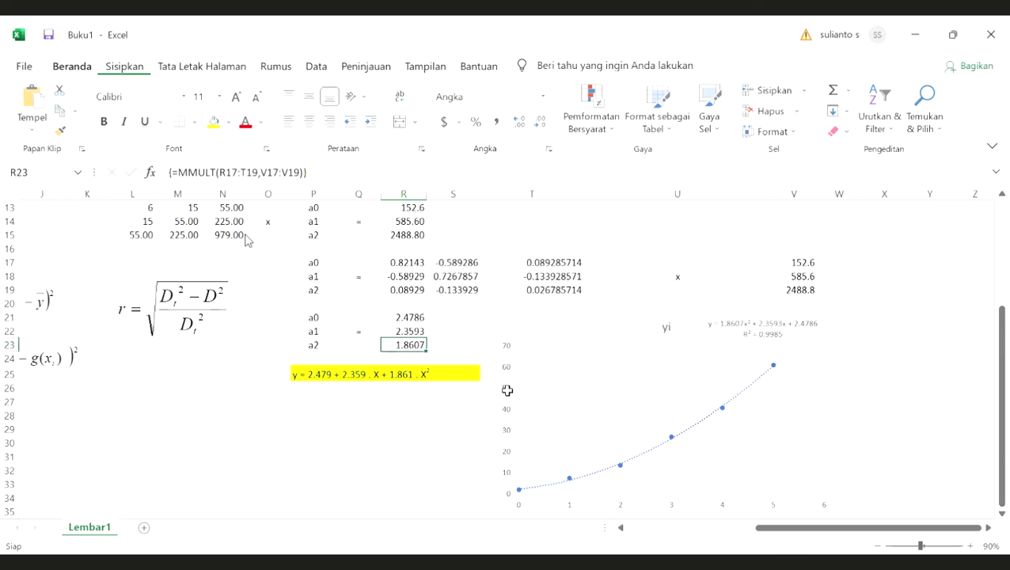
pyautogui.moveTo(278, 371); pyautogui.dragTo(475, 373)
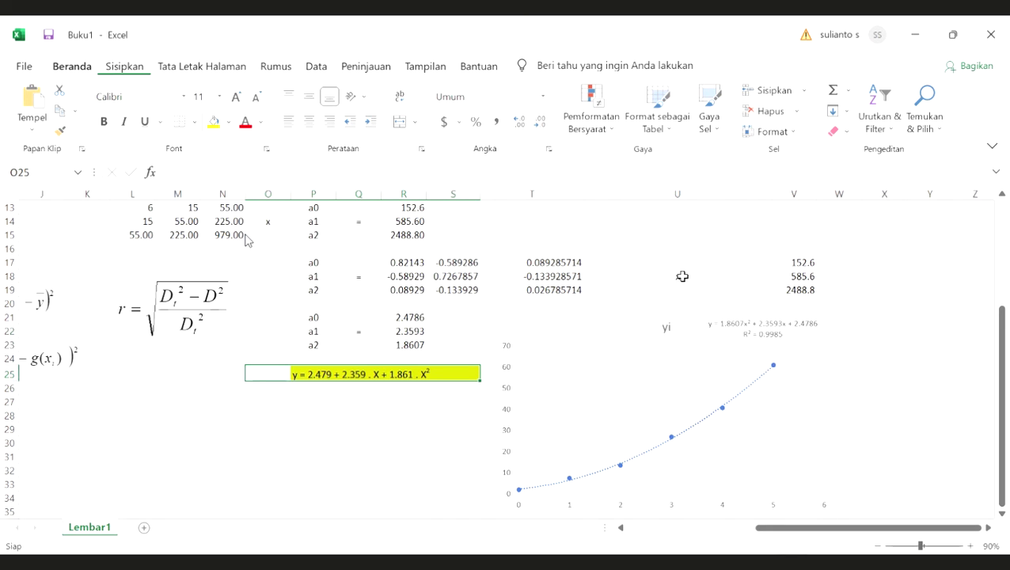
# Extend the number format of the r^2 value in U11 to four decimal places.
pyautogui.click(678, 249)
pyautogui.scroll(4, 681, 261)
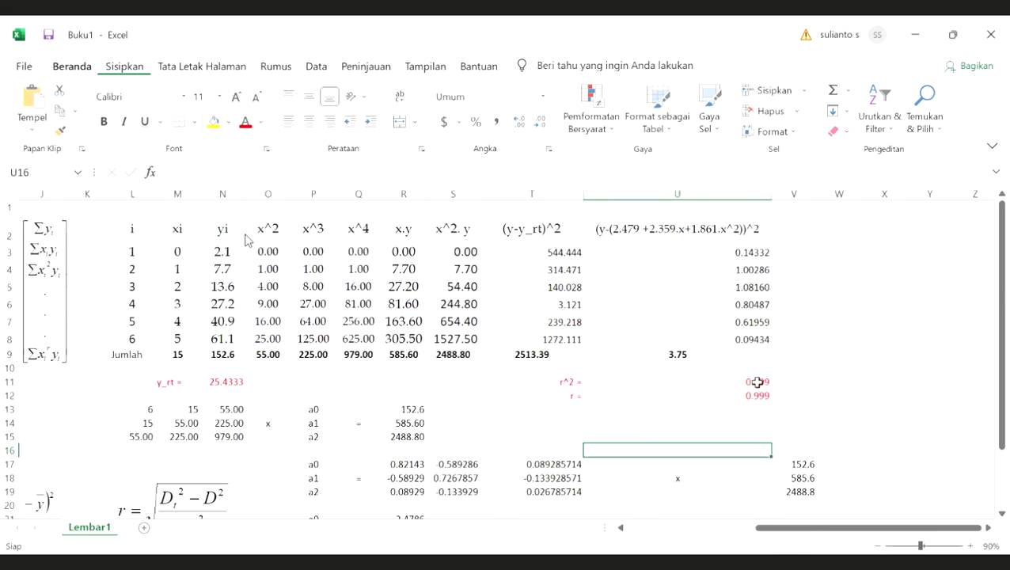
pyautogui.click(758, 382)
pyautogui.click(525, 125)
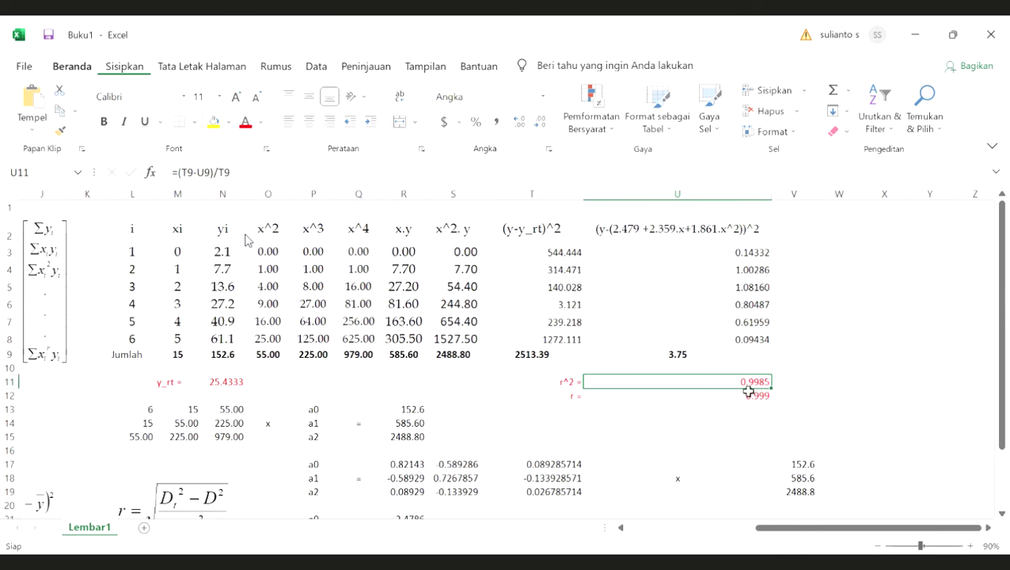
# Compare the r^2 value in U11 with the chart's R-squared label and review the regression equation in P25 and the data table.
pyautogui.scroll(-1, 799, 436)
pyautogui.scroll(-2, 762, 407)
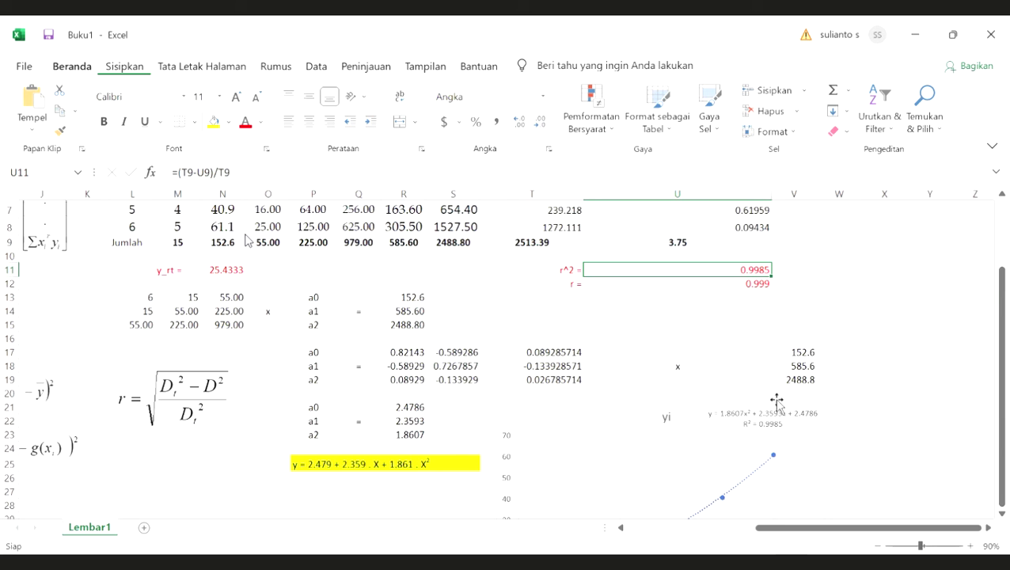
pyautogui.click(667, 325)
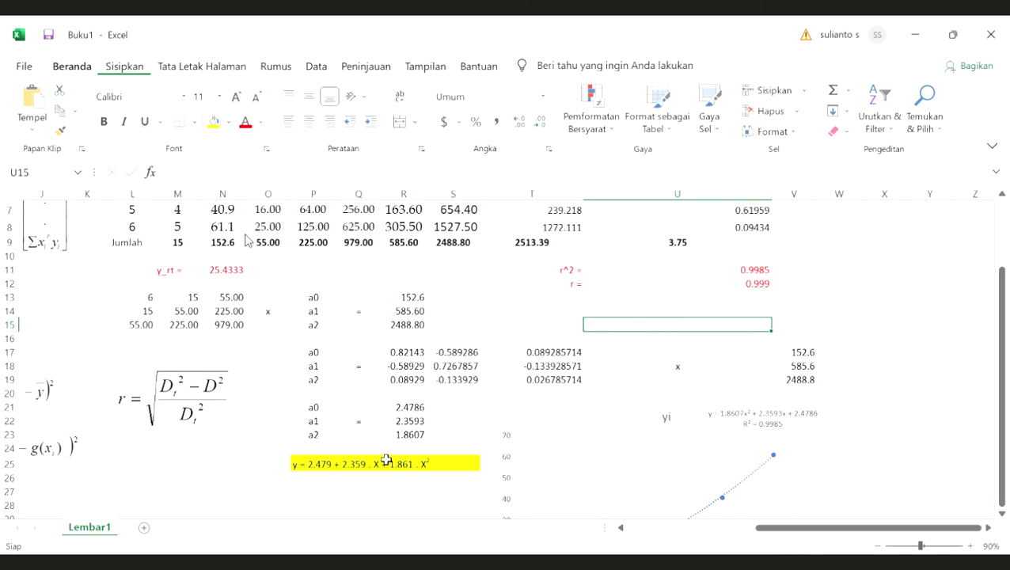
pyautogui.click(299, 463)
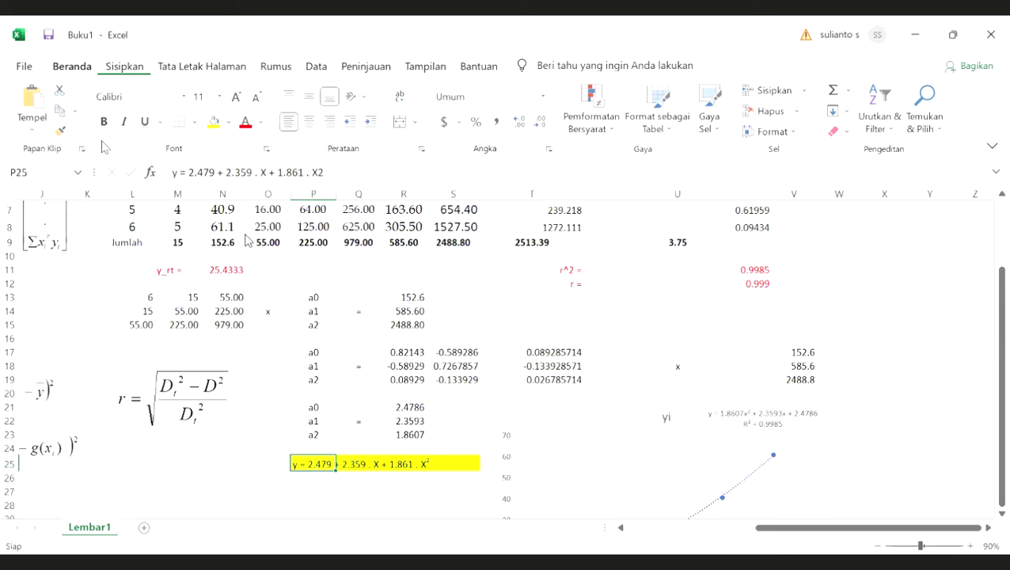
pyautogui.scroll(2, 271, 295)
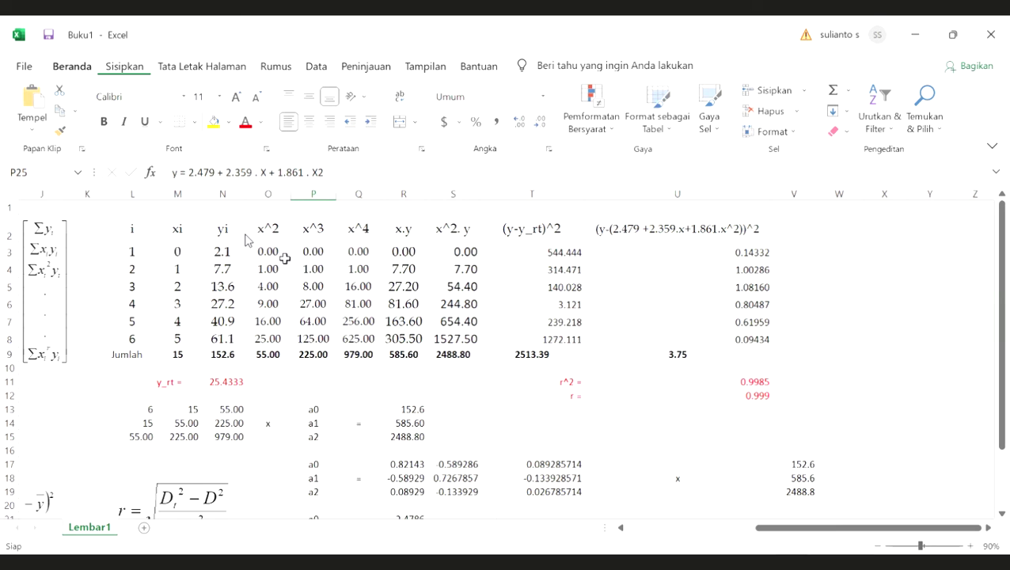
pyautogui.scroll(-2, 297, 258)
pyautogui.scroll(1, 205, 479)
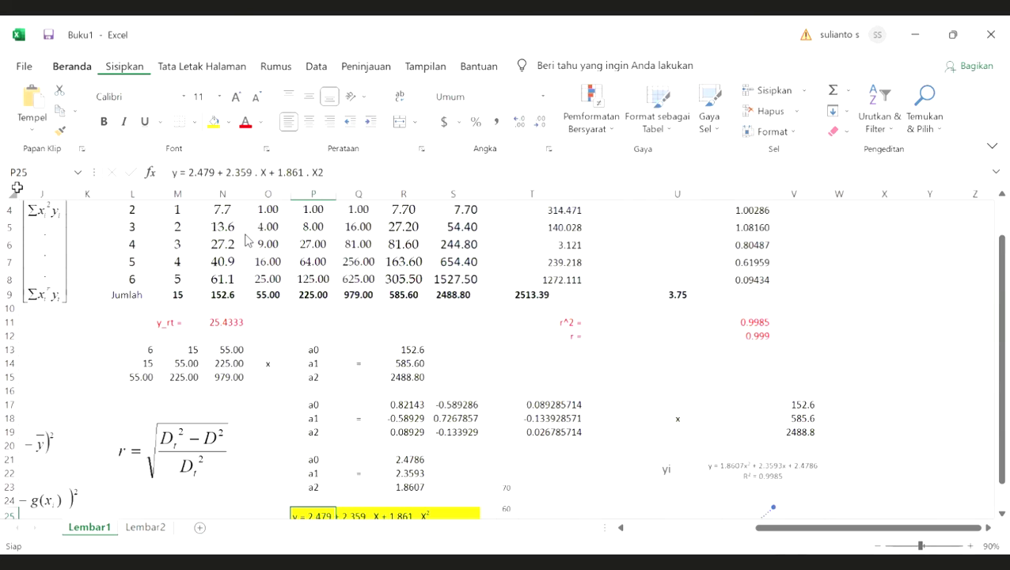
# Copy the entire contents of sheet Lembar1 into the new sheet Lembar2.
pyautogui.click(13, 194)
pyautogui.hotkey('ctrl', 'c')
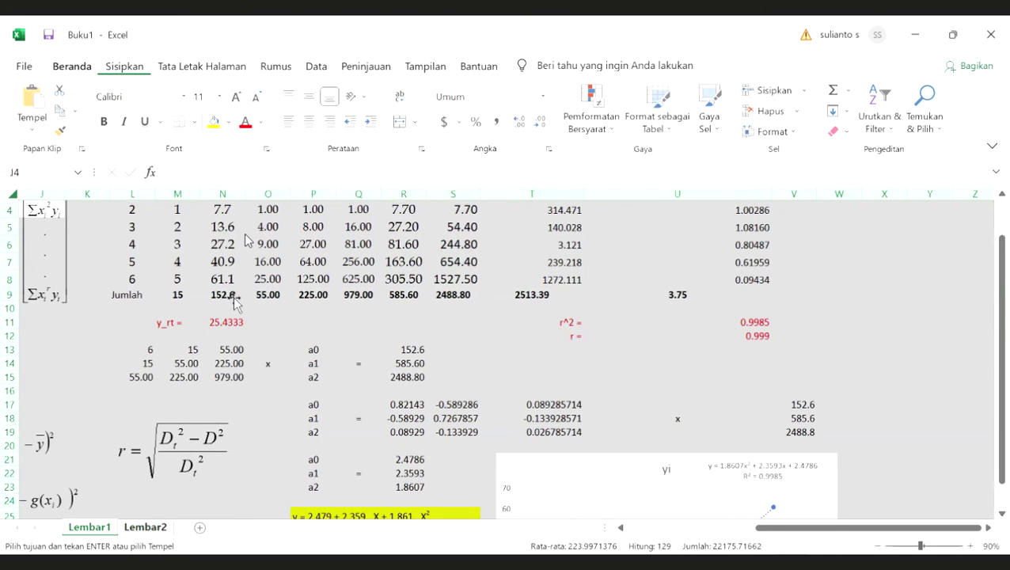
pyautogui.hotkey('ctrl', 'pagedown')
pyautogui.hotkey('ctrl', 'a')
pyautogui.hotkey('ctrl', 'v')
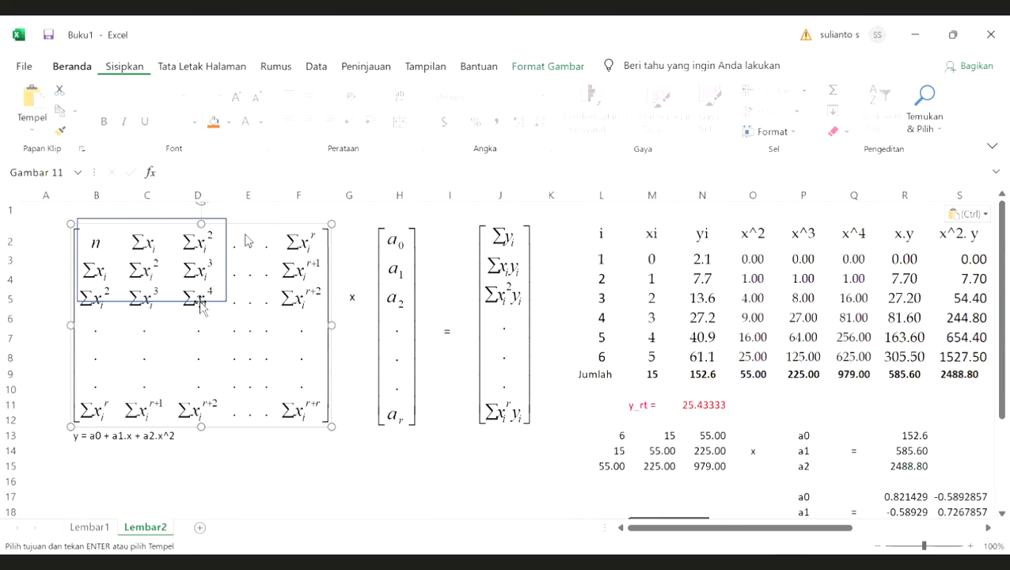
pyautogui.press('Escape')
# Enlarge the rectangle over the sums matrix on Lembar2 so it spans columns B to E and reaches down past row 6.
pyautogui.click(223, 299)
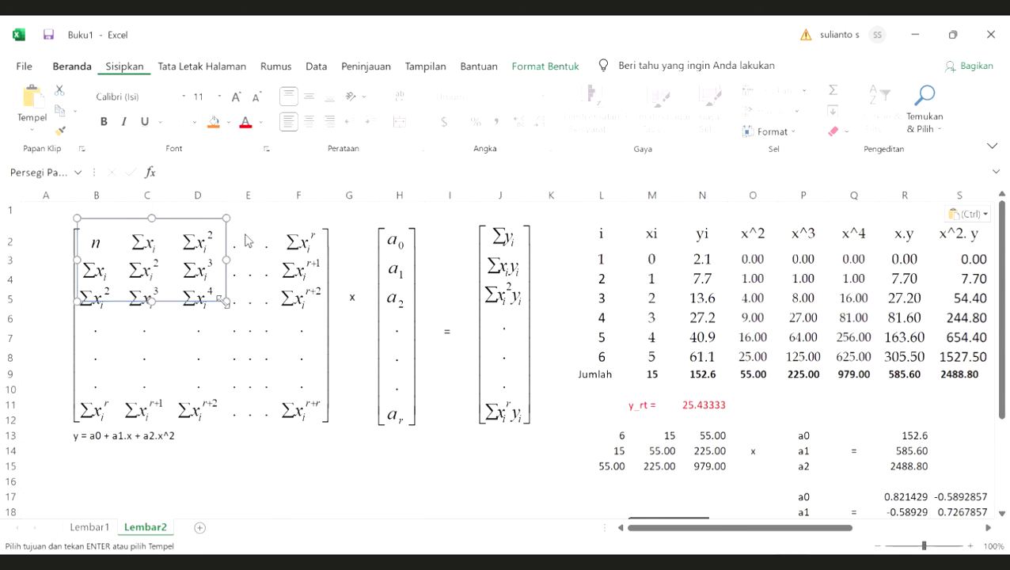
pyautogui.click(227, 307)
pyautogui.click(225, 301)
pyautogui.click(259, 327)
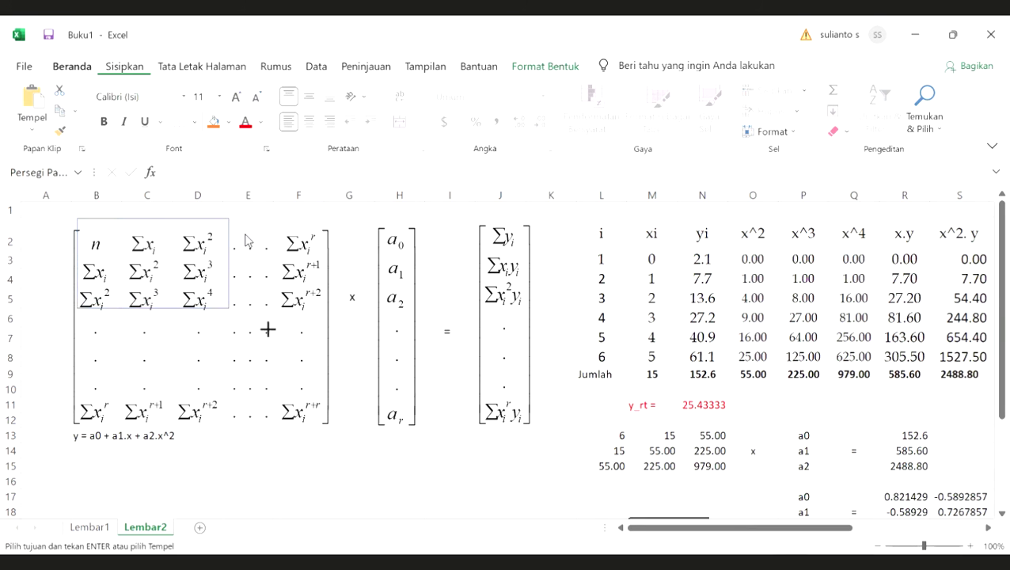
pyautogui.moveTo(273, 327); pyautogui.dragTo(272, 326)
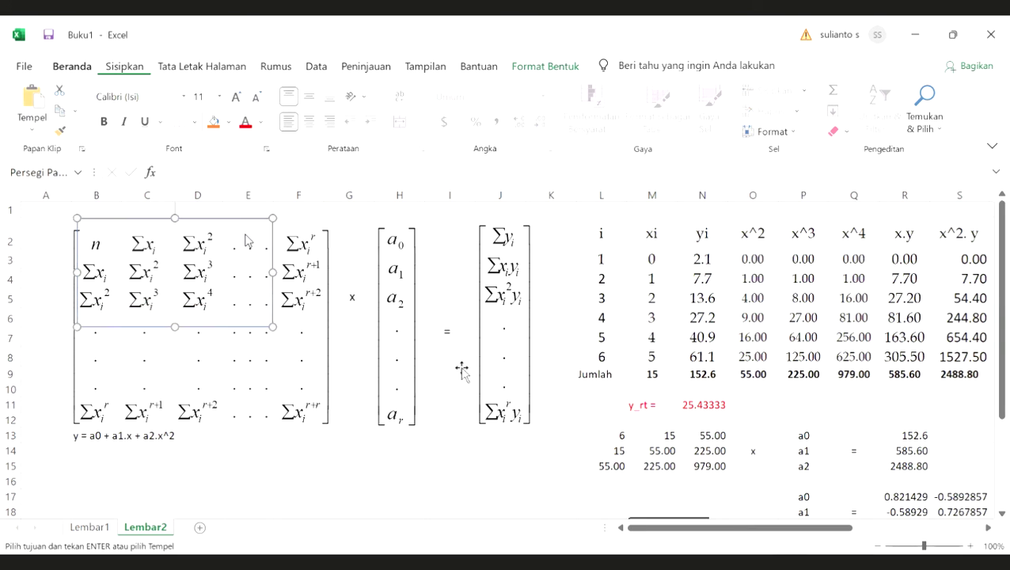
pyautogui.click(543, 419)
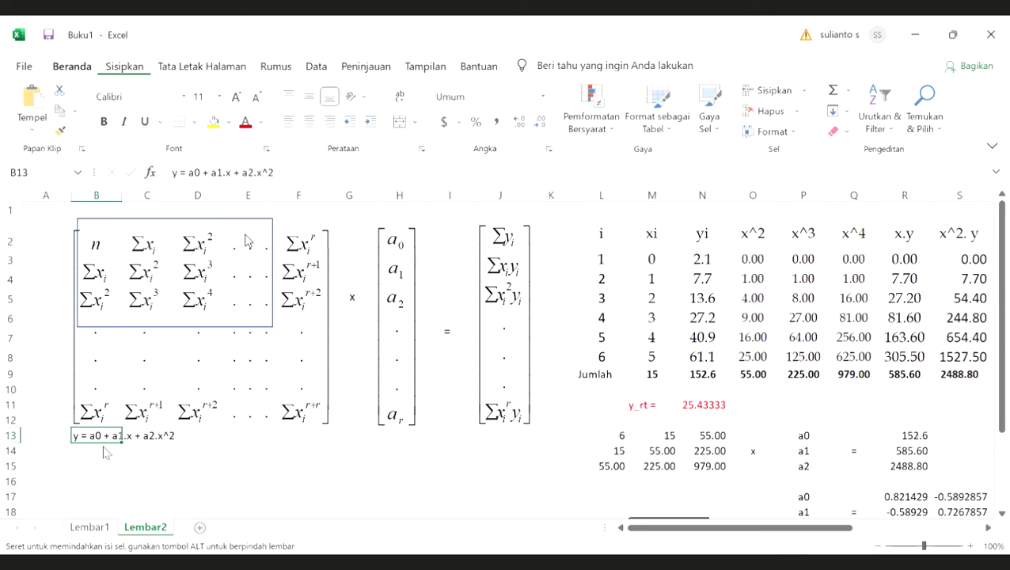
# Move the polynomial equation from B13 to B14 and extend it to y = a0 + a1.x + a2.x^2 + a3.x^3.
pyautogui.moveTo(103, 448); pyautogui.dragTo(106, 463)
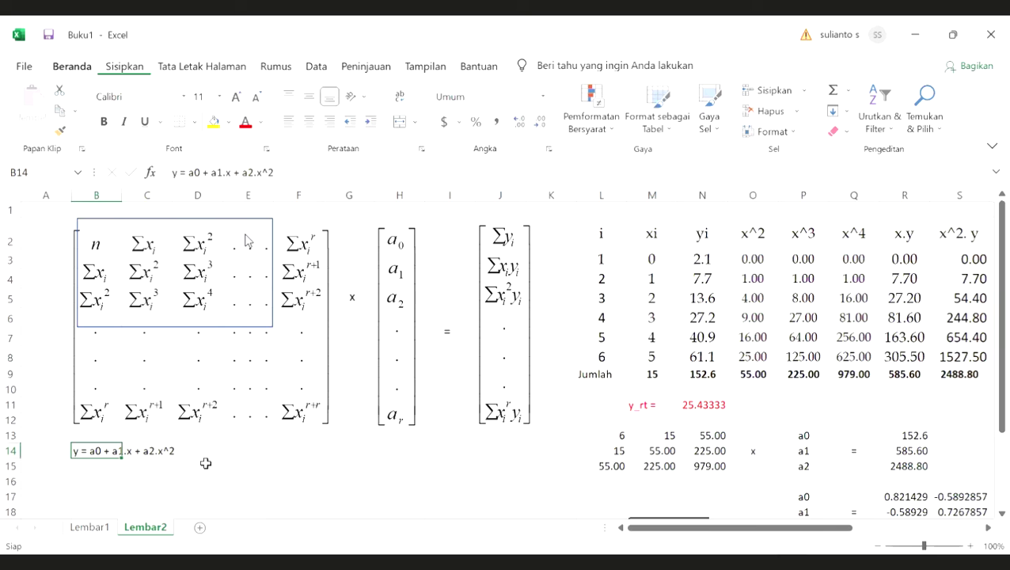
pyautogui.press('F2')
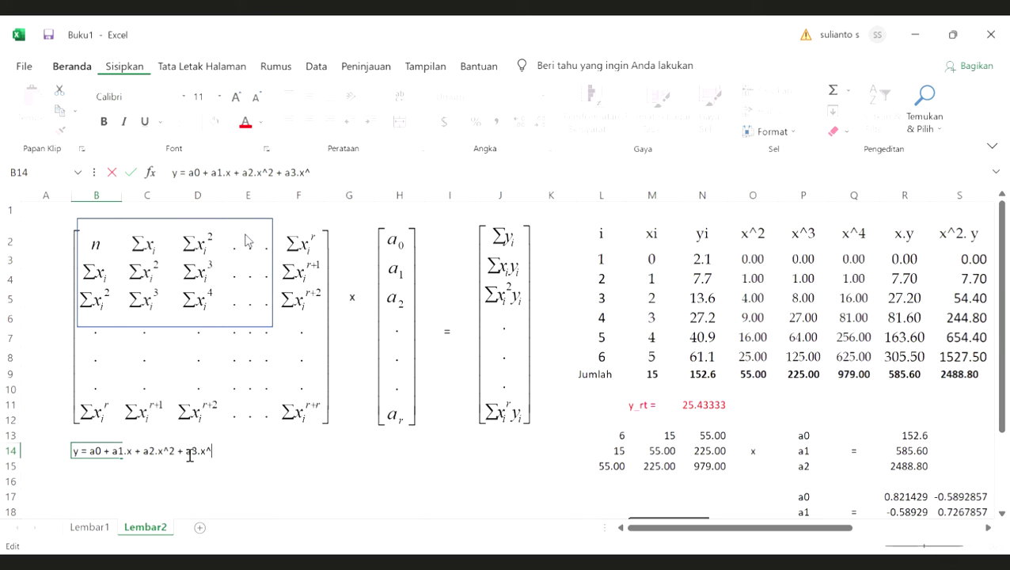
pyautogui.write('3')
pyautogui.press('Return')
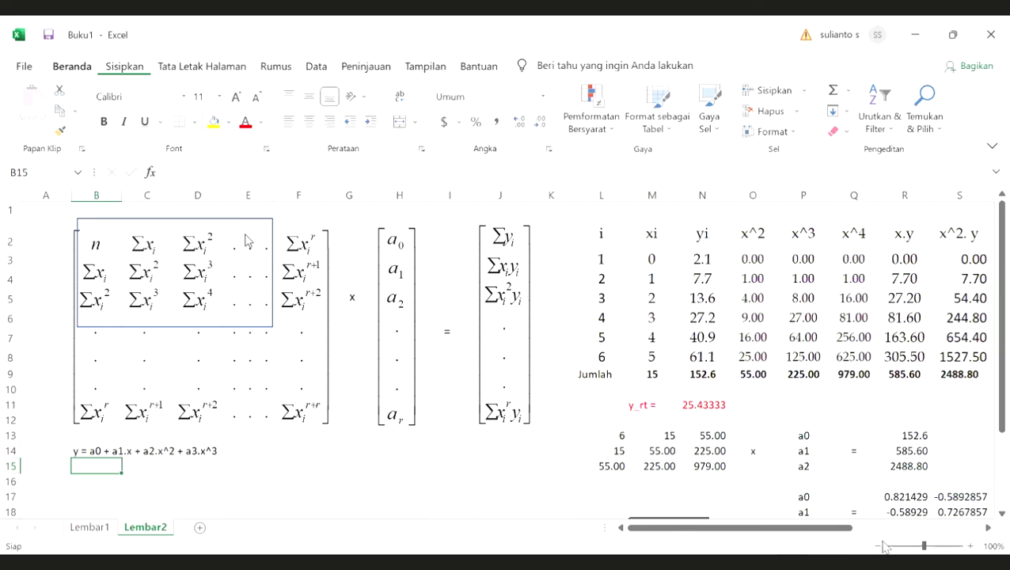
# Clear the squared-error columns and the r^2 and r results in T2:U12 on Lembar2.
pyautogui.click(988, 527)
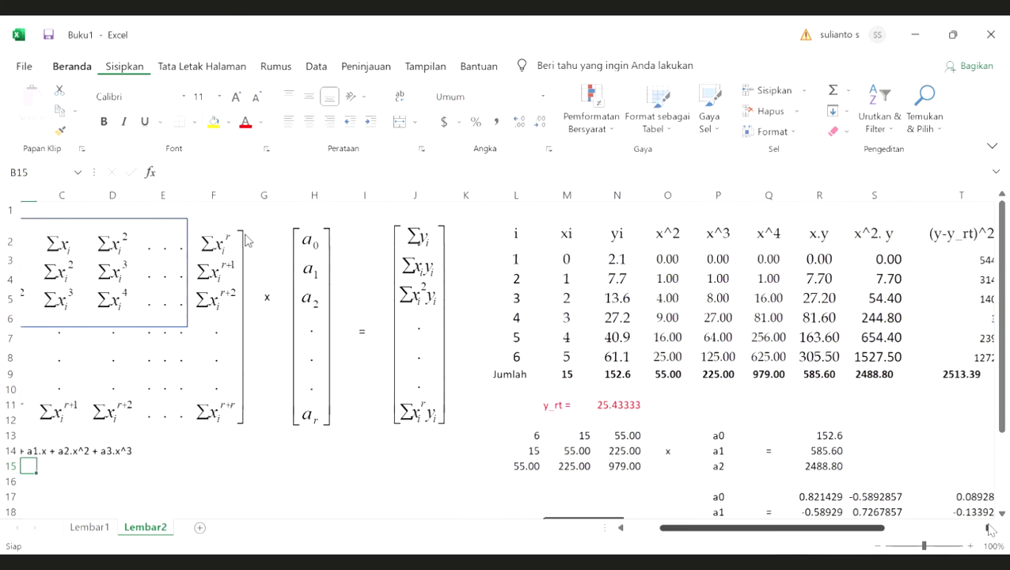
pyautogui.click(988, 527)
pyautogui.hscroll(3, 246, 240)
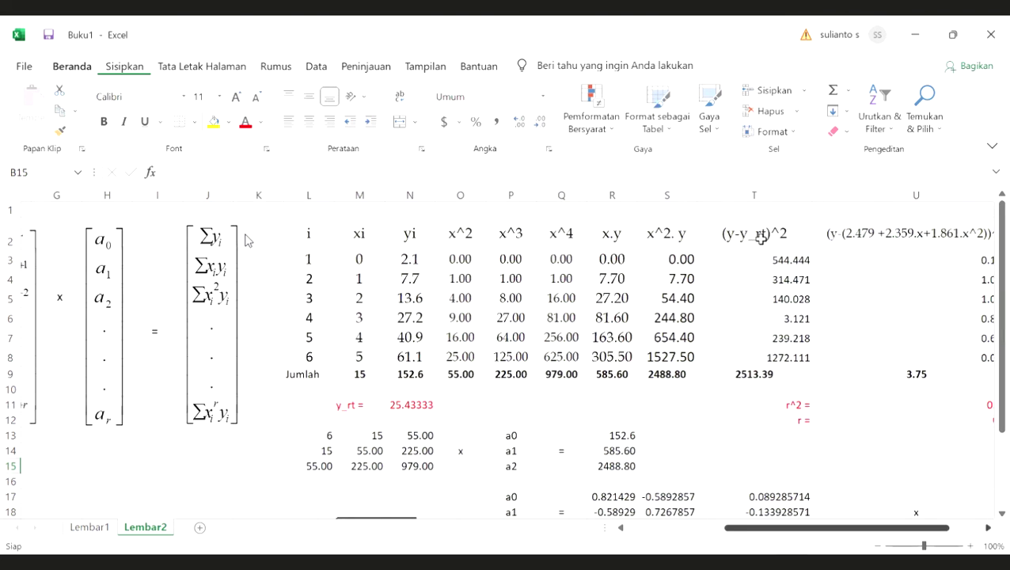
pyautogui.hscroll(3, 246, 240)
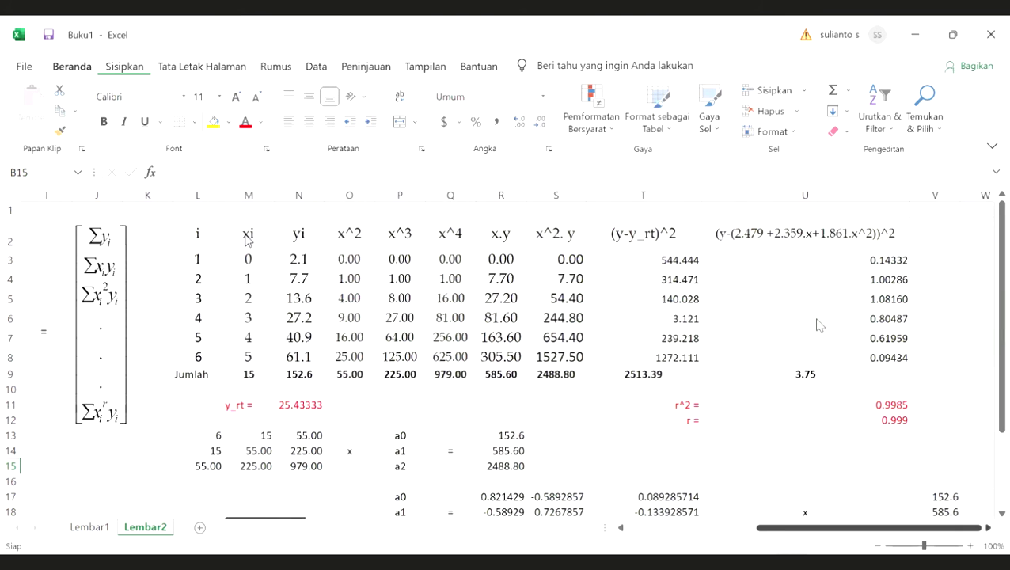
pyautogui.click(642, 233)
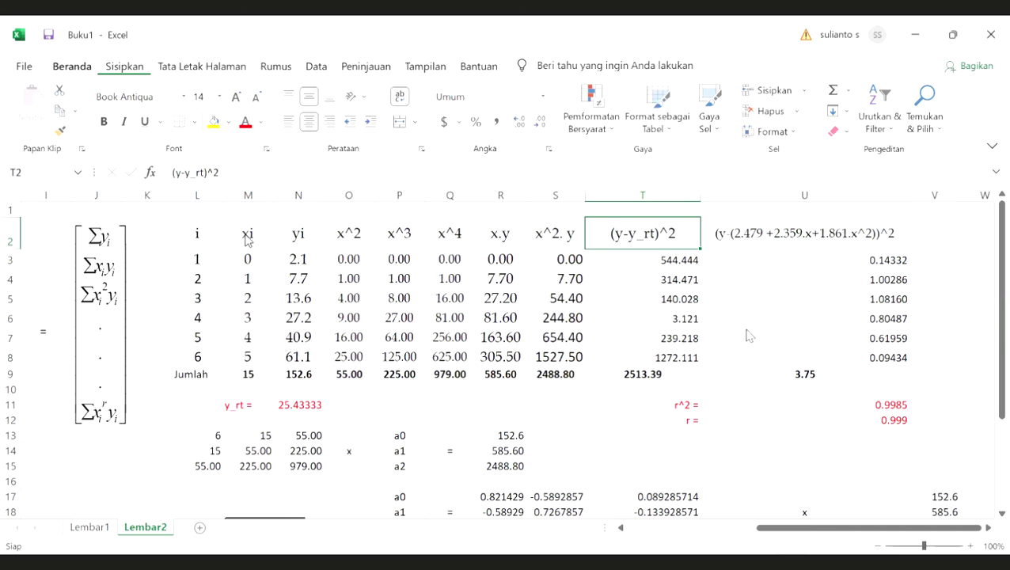
pyautogui.hotkey('shift', 'Right')
pyautogui.hotkey('ctrl', 'shift', '+')
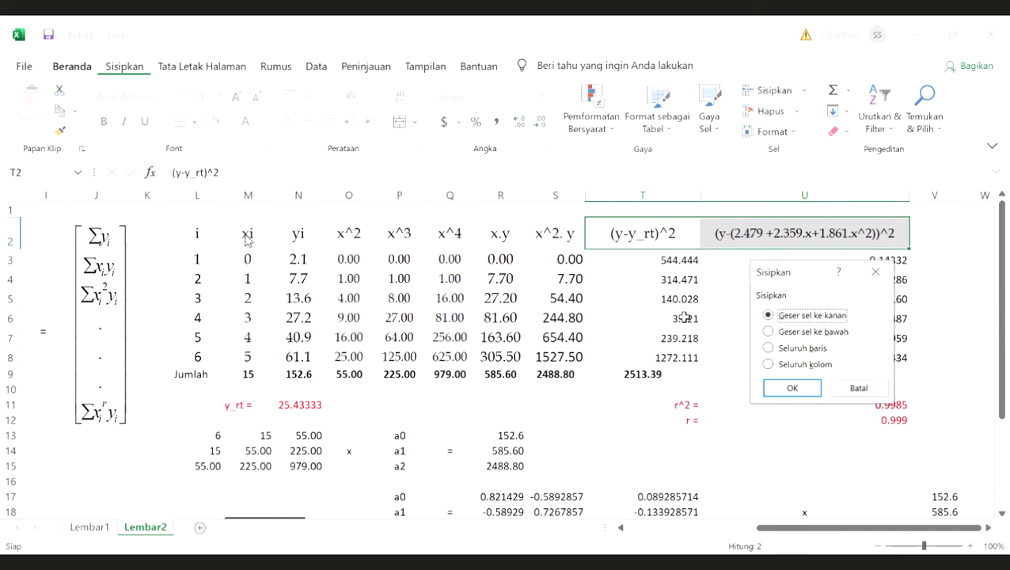
pyautogui.press('Escape')
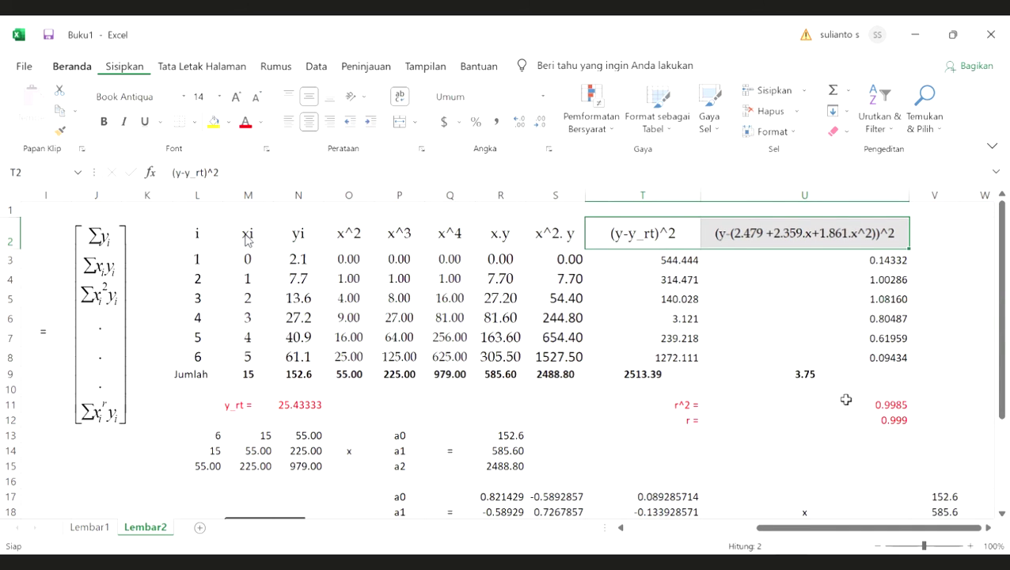
pyautogui.hotkey('ctrl', 'shift', 'Down')
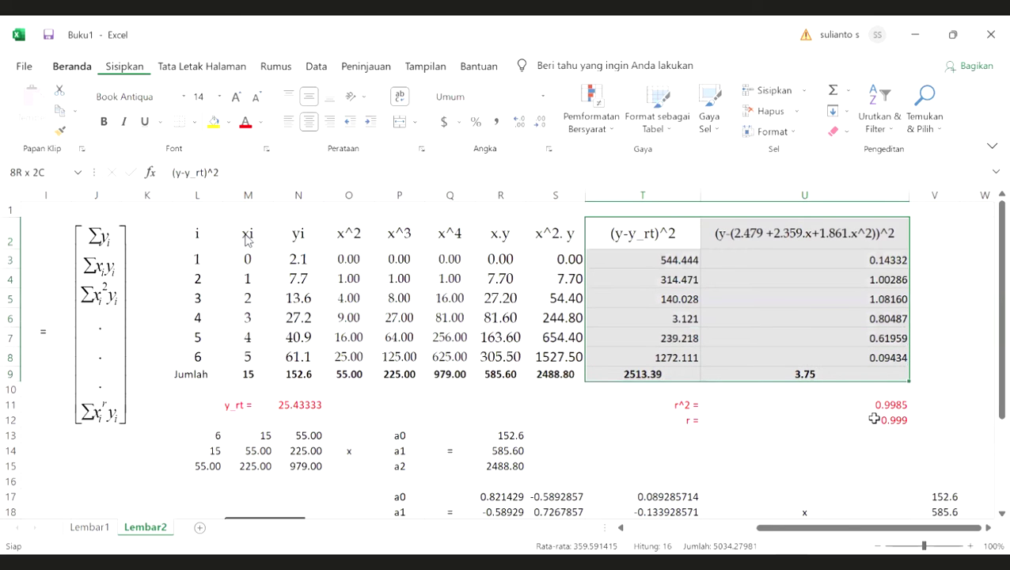
pyautogui.hotkey('shift', 'Down')
pyautogui.hotkey('shift', 'Down')
pyautogui.hotkey('shift', 'Down')
pyautogui.press('Delete')
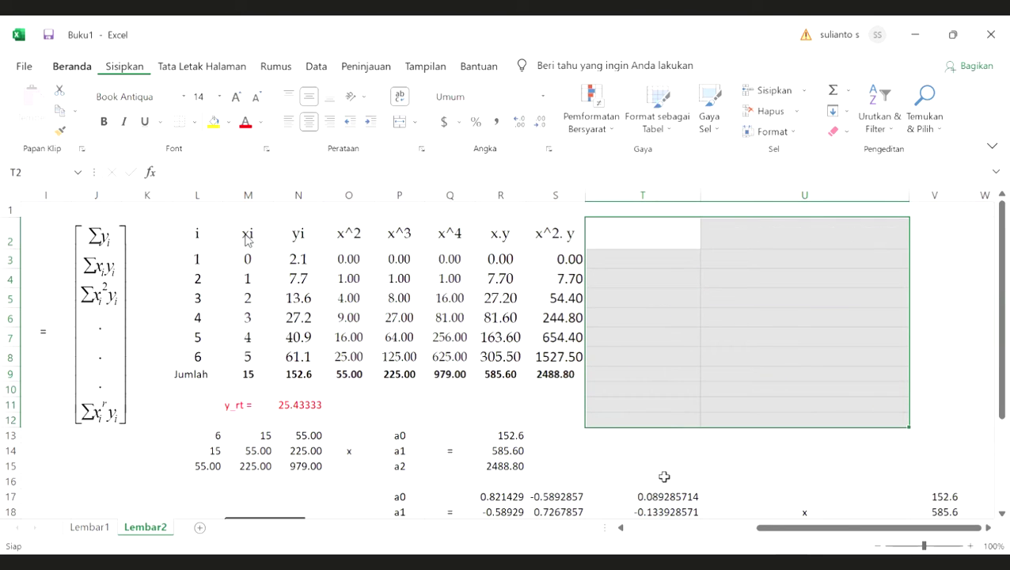
# Clear the inverse-matrix product, the solved coefficients and the quadratic equation from P17:V26.
pyautogui.scroll(-1, 391, 371)
pyautogui.scroll(-2, 416, 380)
pyautogui.moveTo(416, 380); pyautogui.dragTo(533, 408)
pyautogui.click(713, 438)
pyautogui.press('Delete')
pyautogui.click(676, 430)
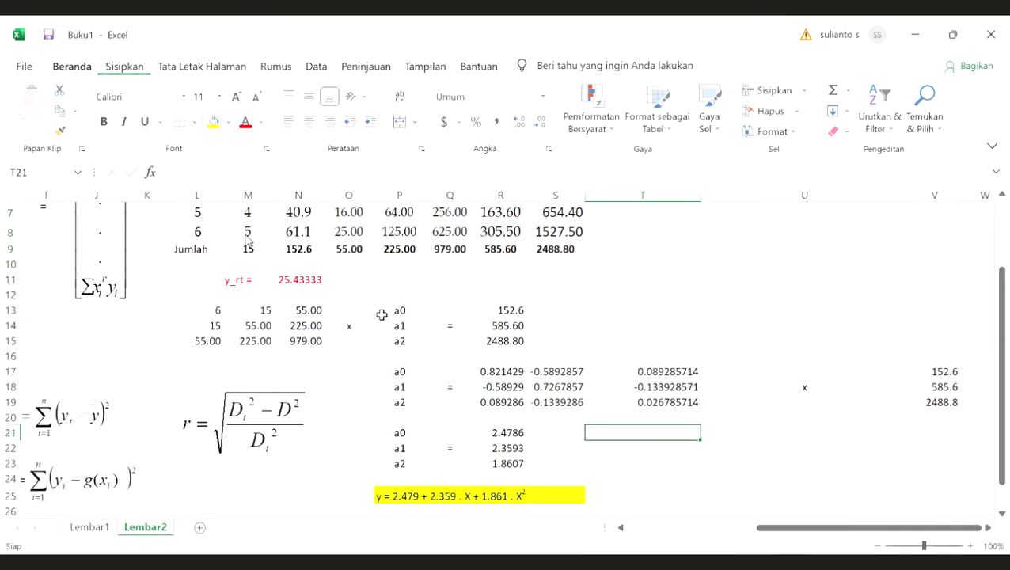
pyautogui.click(402, 372)
pyautogui.moveTo(402, 371)
pyautogui.mouseDown()
pyautogui.moveTo(747, 393)
pyautogui.moveTo(895, 440)
pyautogui.moveTo(915, 469)
pyautogui.moveTo(913, 510)
pyautogui.mouseUp()
pyautogui.press('Delete')
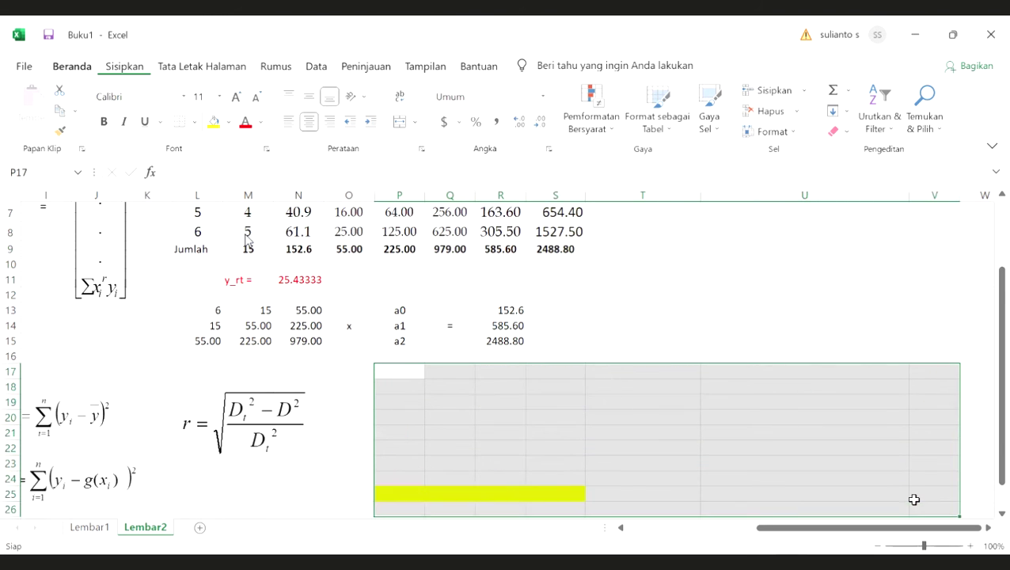
pyautogui.click(857, 354)
pyautogui.scroll(2, 824, 324)
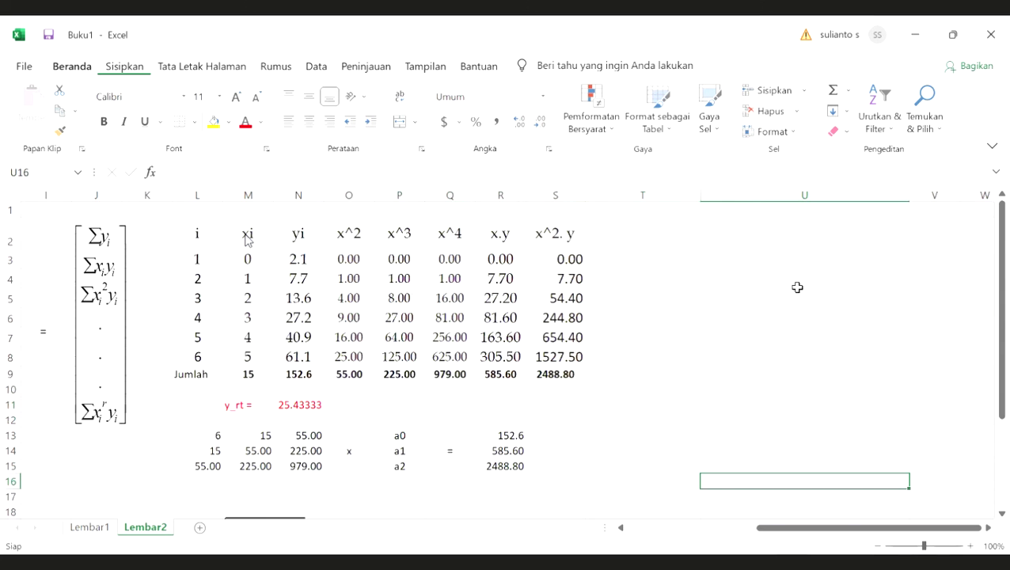
# Narrow the emptied columns T and U to about the width of the other columns.
pyautogui.moveTo(701, 192); pyautogui.dragTo(635, 238)
pyautogui.moveTo(870, 203); pyautogui.dragTo(687, 235)
pyautogui.click(741, 334)
# Examine the framed part of the sums matrix and the cubic equation in B14 to see which powers of x are needed.
pyautogui.click(507, 435)
pyautogui.click(586, 424)
pyautogui.press('Down')
pyautogui.press('Left')
pyautogui.press('Left')
pyautogui.press('Left')
pyautogui.press('Left')
pyautogui.press('Left')
pyautogui.press('Left')
pyautogui.press('Left')
pyautogui.press('Left')
pyautogui.press('Left')
pyautogui.press('Left')
pyautogui.press('Left')
pyautogui.press('Left')
pyautogui.press('Left')
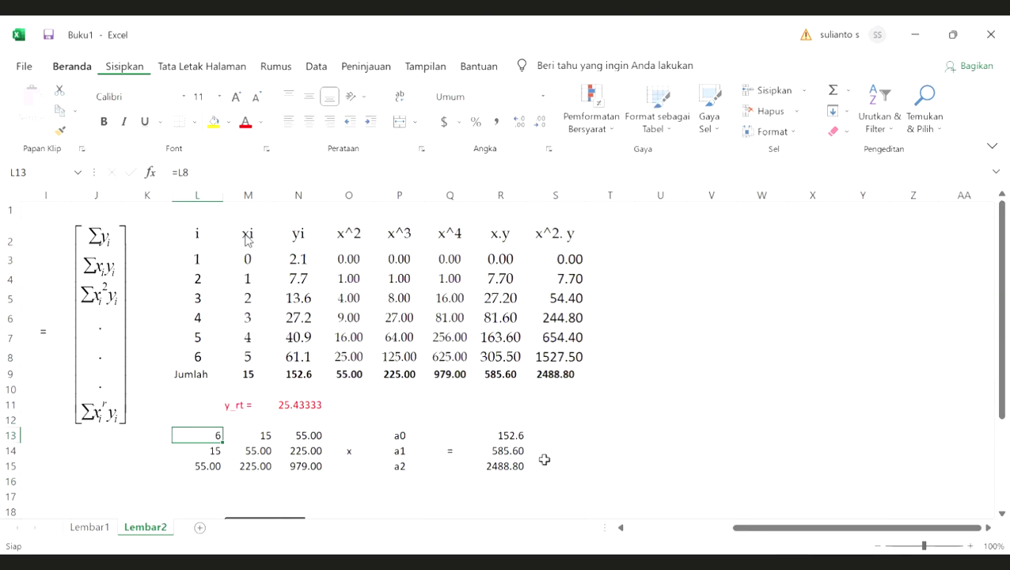
pyautogui.press('Left')
pyautogui.press('Left')
pyautogui.press('Left')
pyautogui.press('Left')
pyautogui.press('Left')
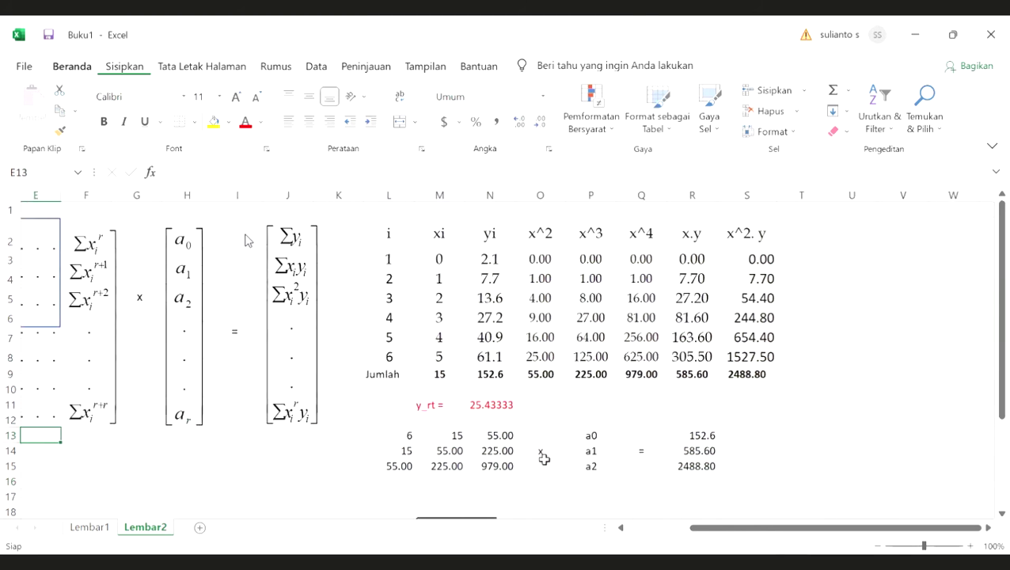
pyautogui.press('Left')
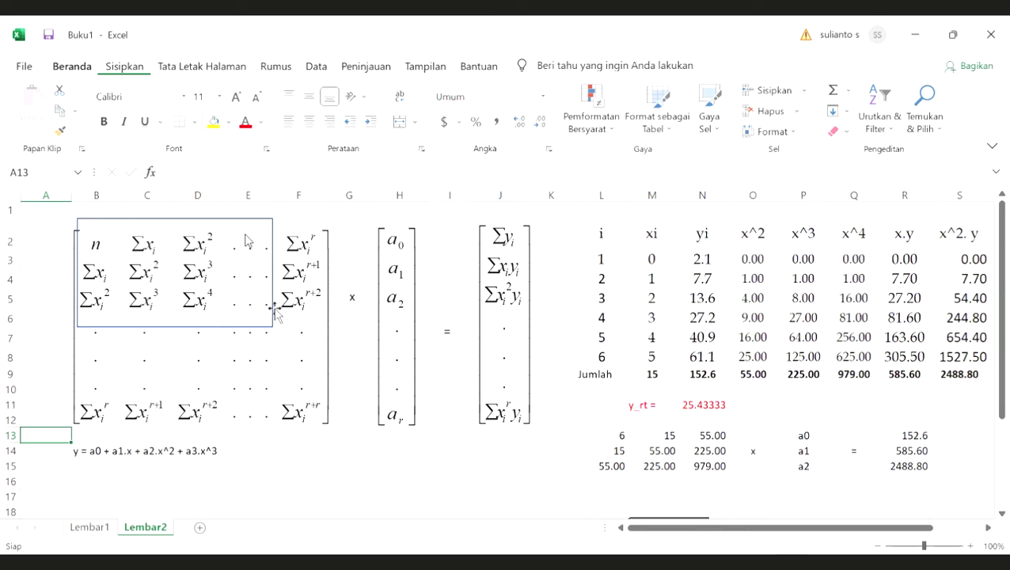
# Move the x.y and x^2.y columns from R2:S9 to V2:W9 to make room for higher powers.
pyautogui.hscroll(4, 758, 254)
pyautogui.hscroll(1, 732, 234)
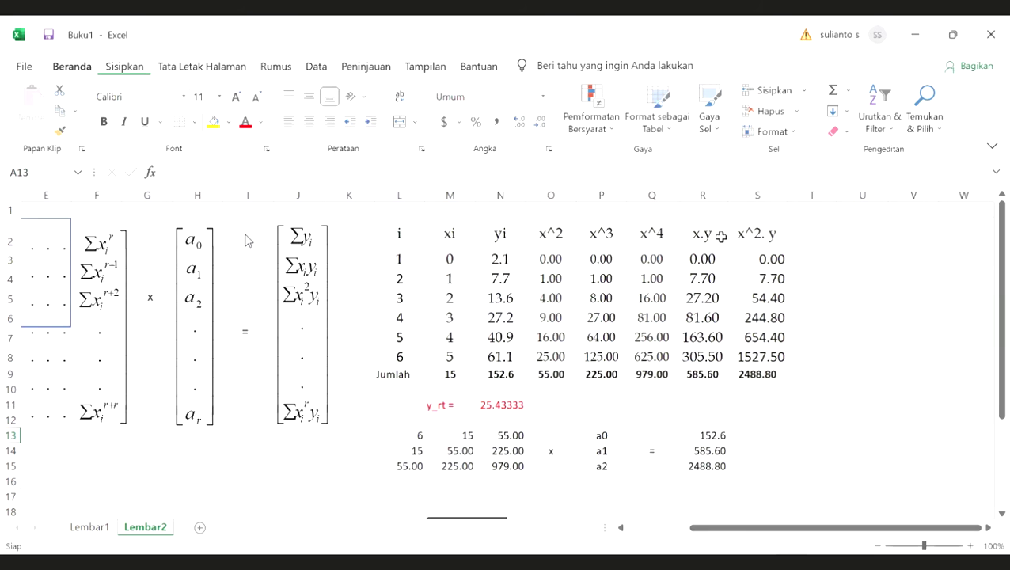
pyautogui.click(683, 237)
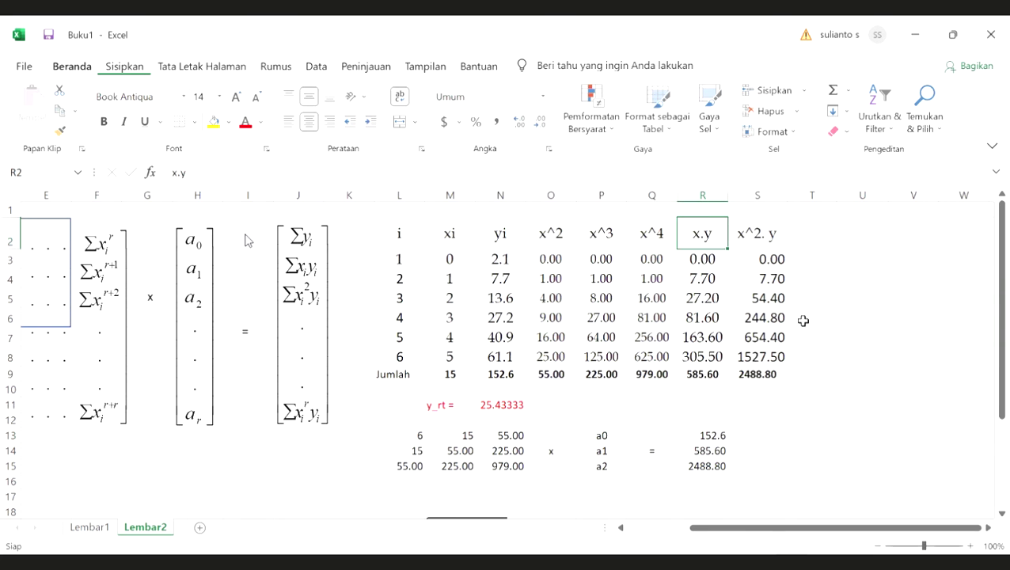
pyautogui.keyDown('shift'); pyautogui.click(784, 371); pyautogui.keyUp('shift')
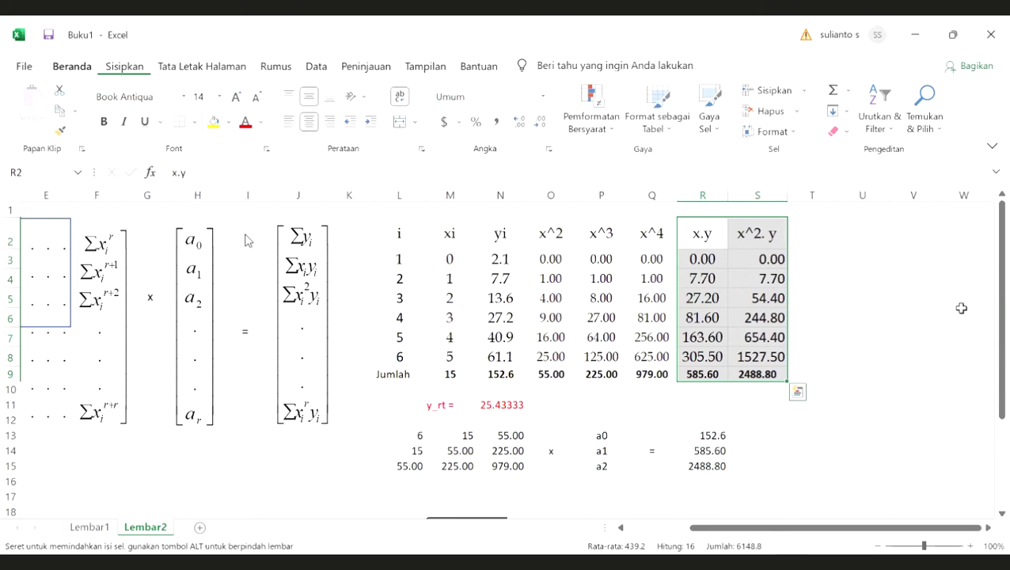
pyautogui.moveTo(961, 308); pyautogui.dragTo(961, 308)
# Enter the column headers x^5 in R2 and x^6 in S2.
pyautogui.click(695, 241)
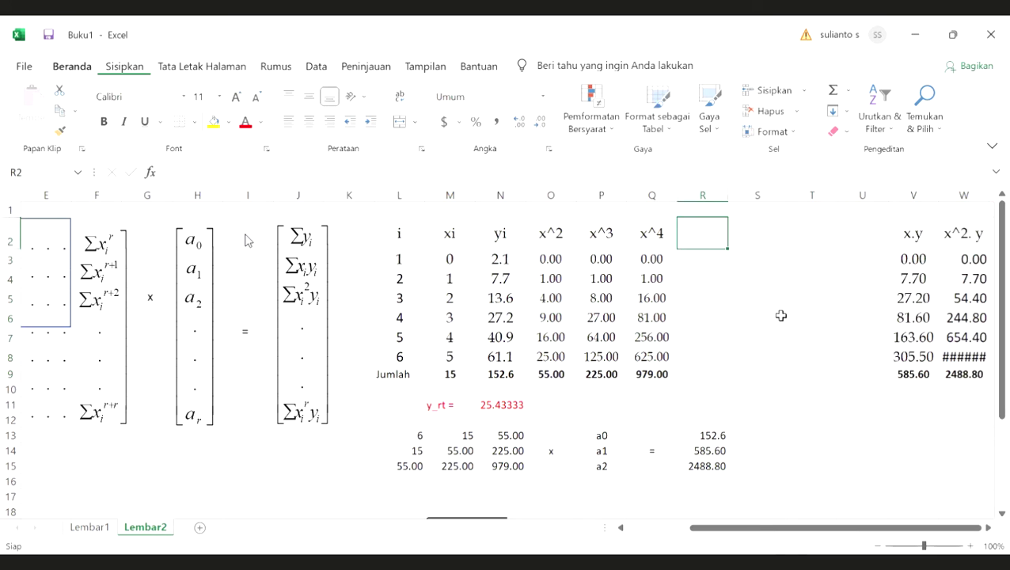
pyautogui.write('x^5')
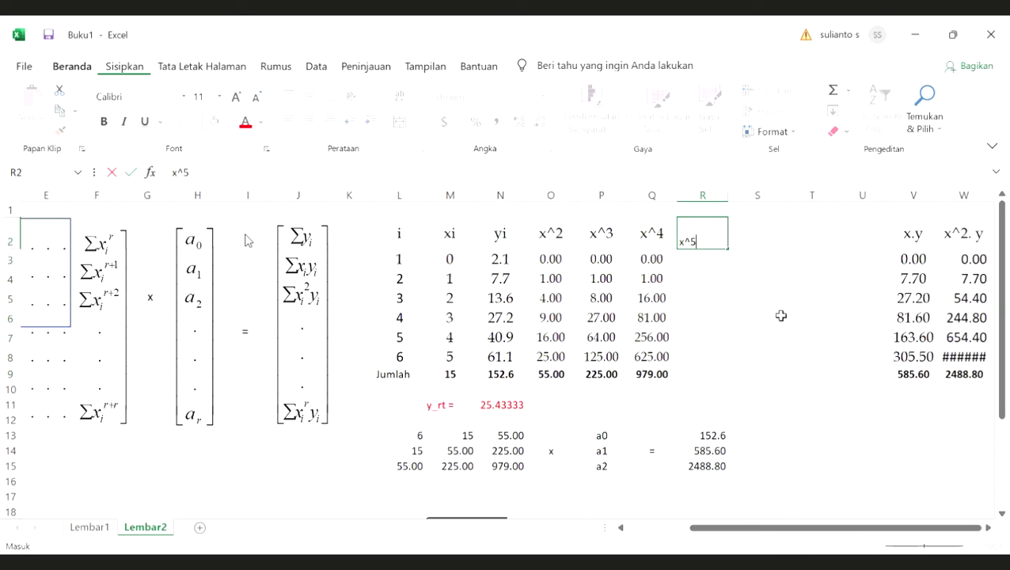
pyautogui.press('Return')
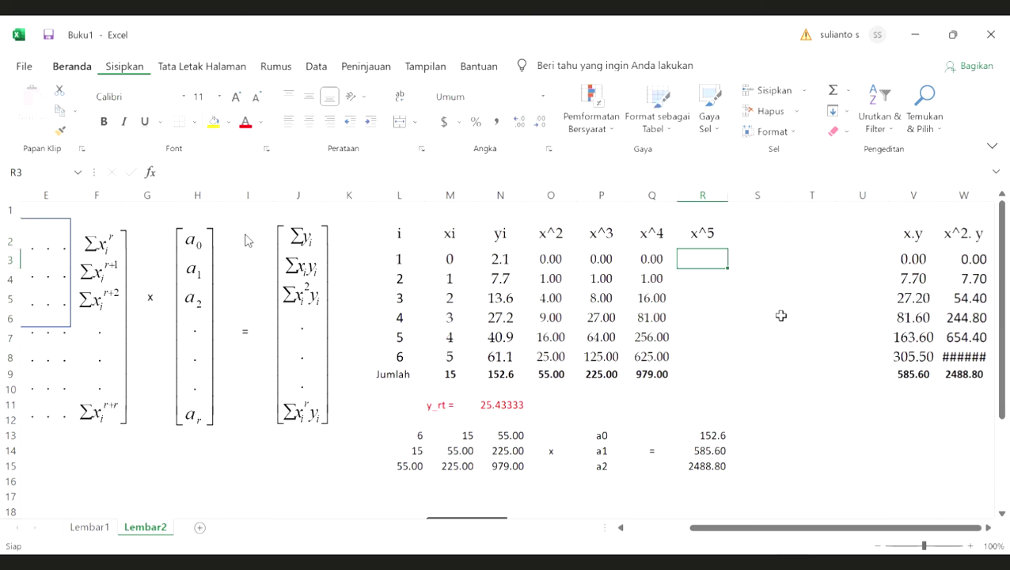
pyautogui.press('Left')
pyautogui.press('Left')
pyautogui.press('Left')
pyautogui.press('Left')
pyautogui.press('Left')
pyautogui.press('Left')
pyautogui.press('Left')
pyautogui.press('Left')
pyautogui.press('Left')
pyautogui.press('Left')
pyautogui.press('Left')
pyautogui.press('Left')
pyautogui.press('Left')
pyautogui.press('Left')
pyautogui.press('Left')
pyautogui.press('Left')
pyautogui.press('Left')
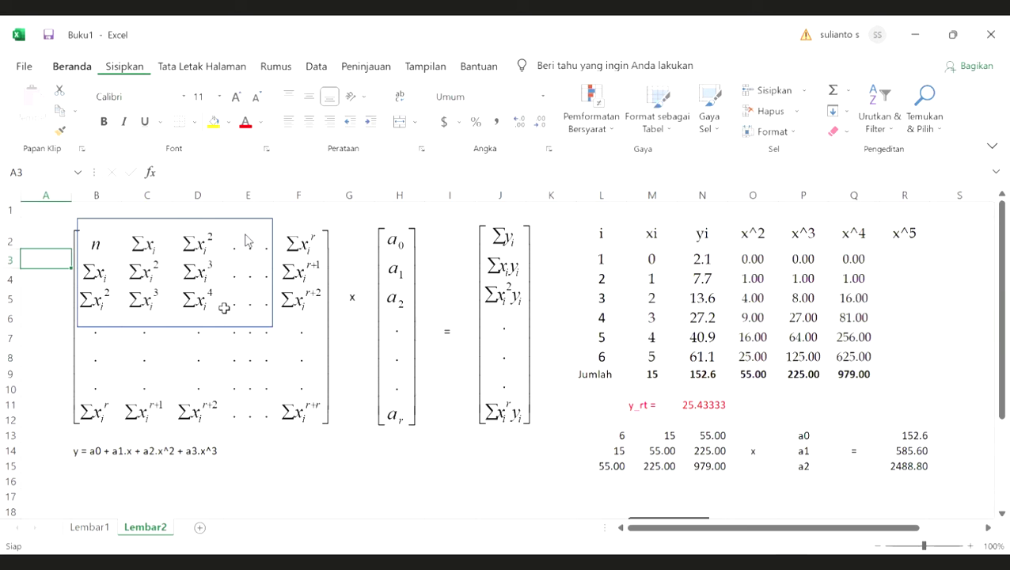
pyautogui.click(962, 231)
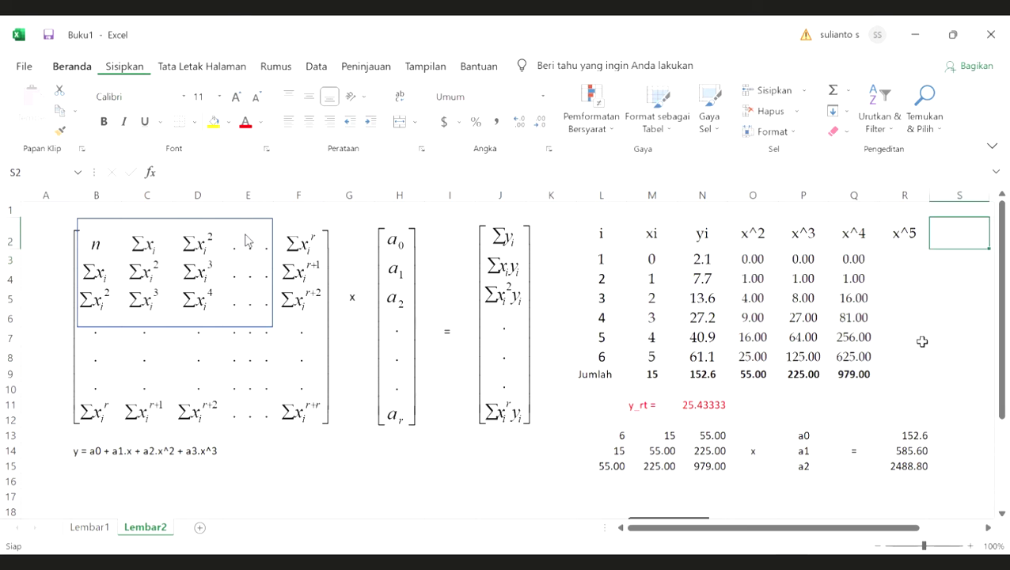
pyautogui.write('x^6')
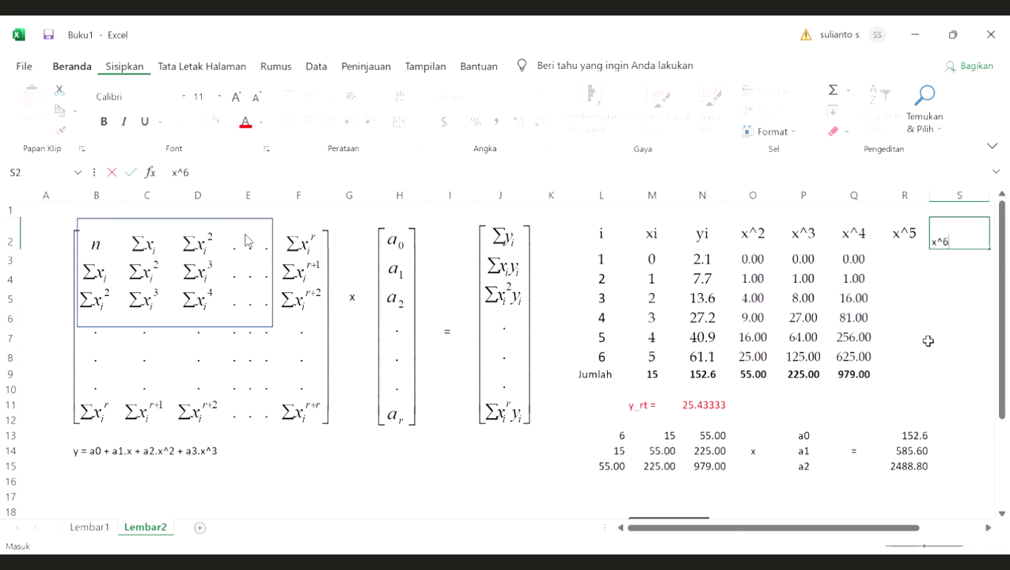
pyautogui.press('Return')
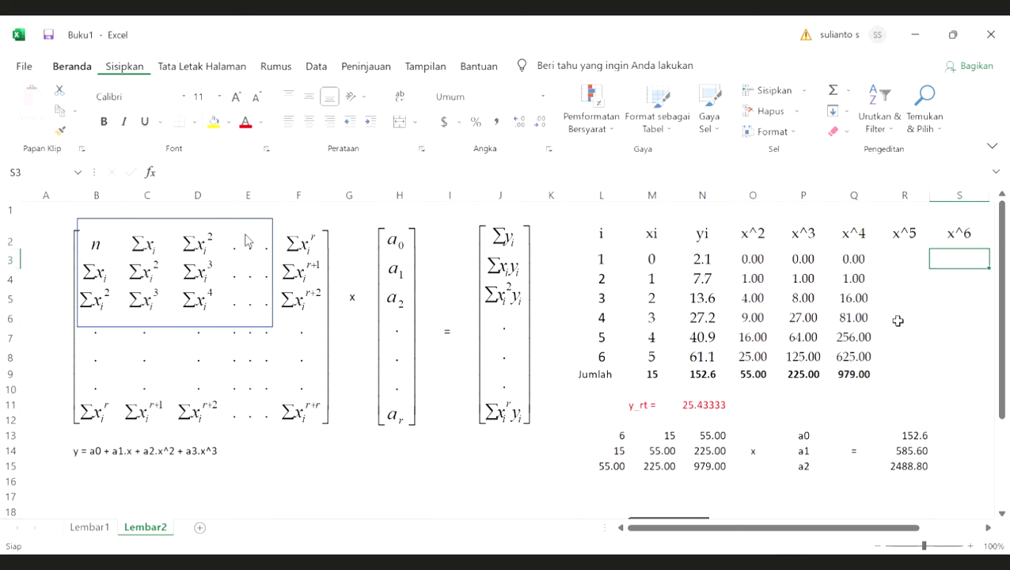
# Enter the fifth-power formula =M3^5 in R3.
pyautogui.press('Left')
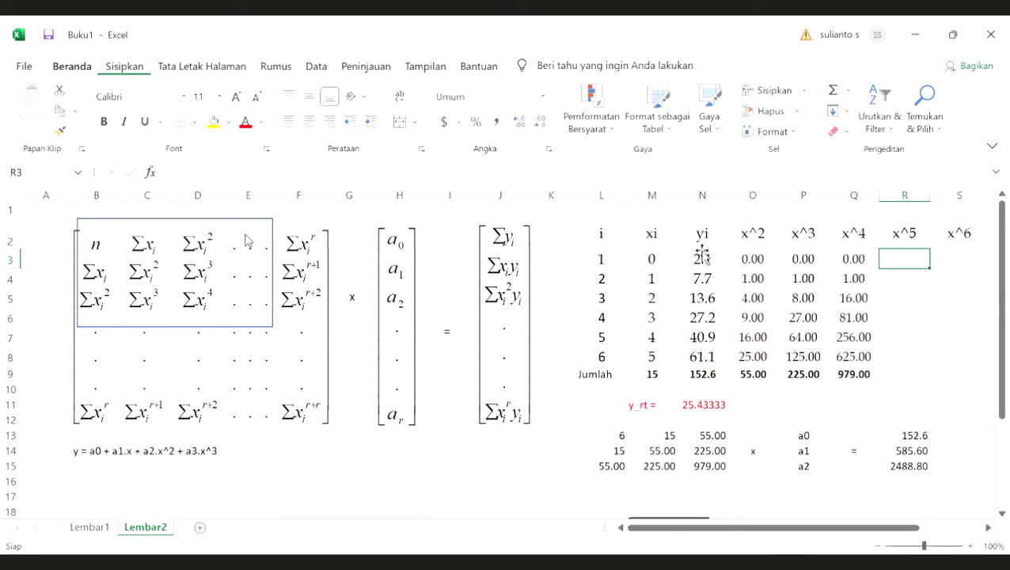
pyautogui.press('F2')
pyautogui.write('=M3')
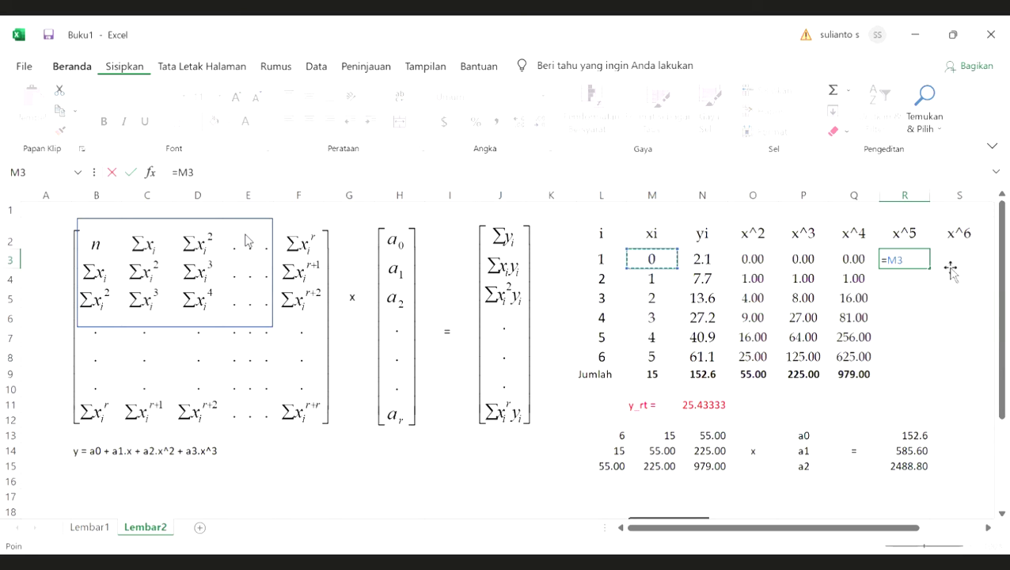
pyautogui.press('Return')
pyautogui.press('Up')
pyautogui.press('F2')
pyautogui.write('^6')
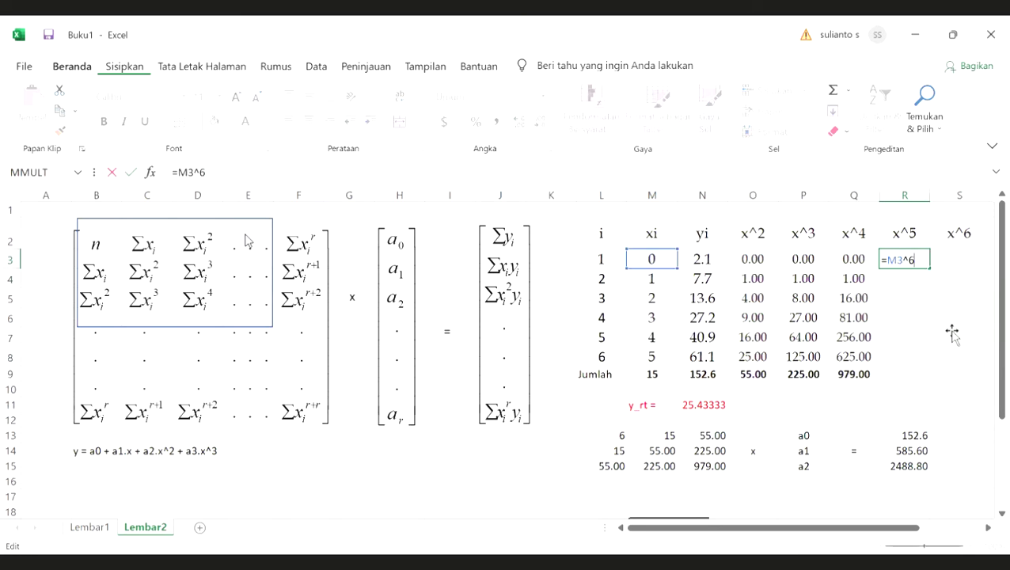
pyautogui.press('Return')
# Enter the sixth-power formula =M3^6 in S3.
pyautogui.click(975, 266)
pyautogui.write('=')
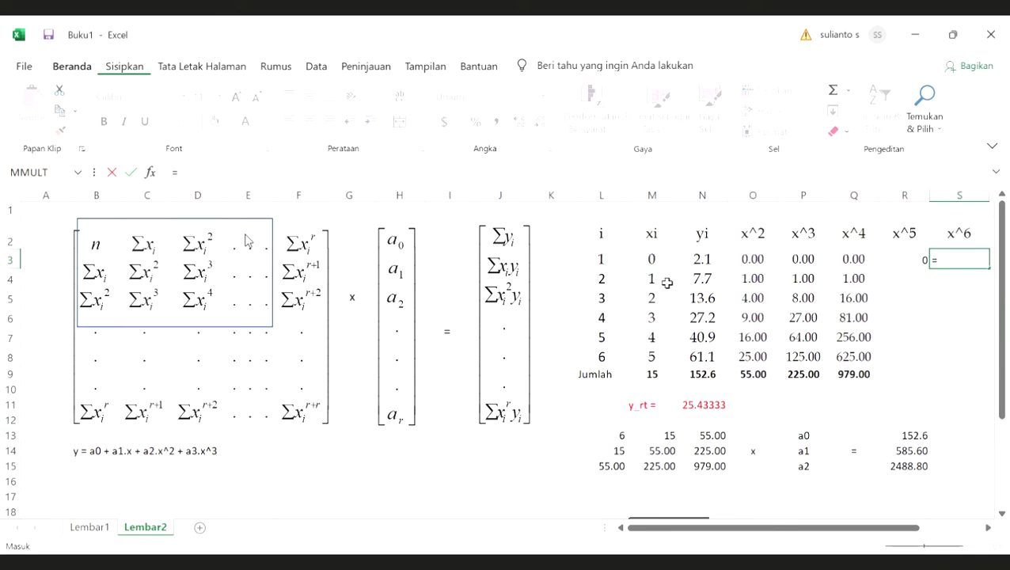
pyautogui.click(640, 260)
pyautogui.write('^')
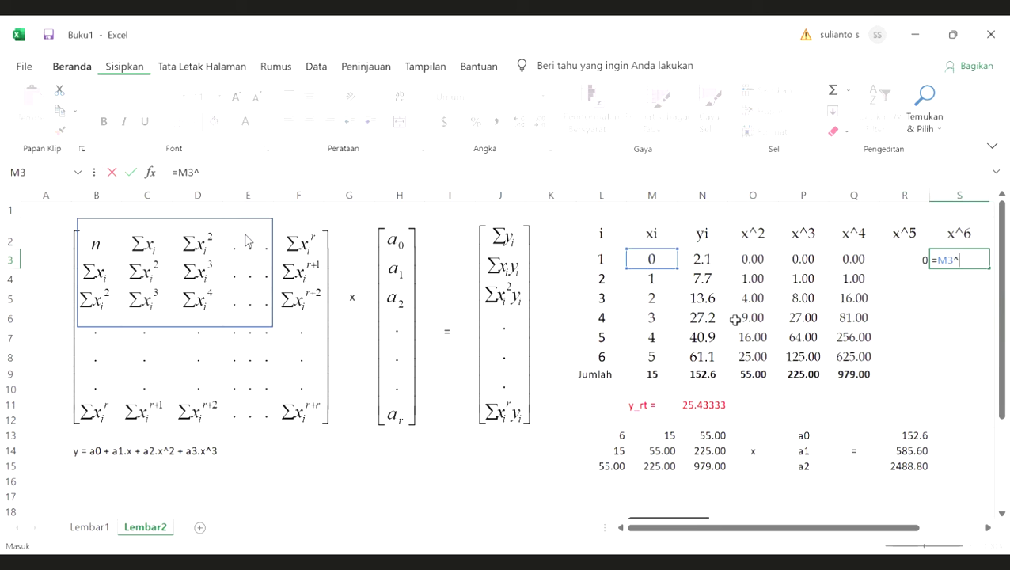
pyautogui.write('6')
pyautogui.press('Return')
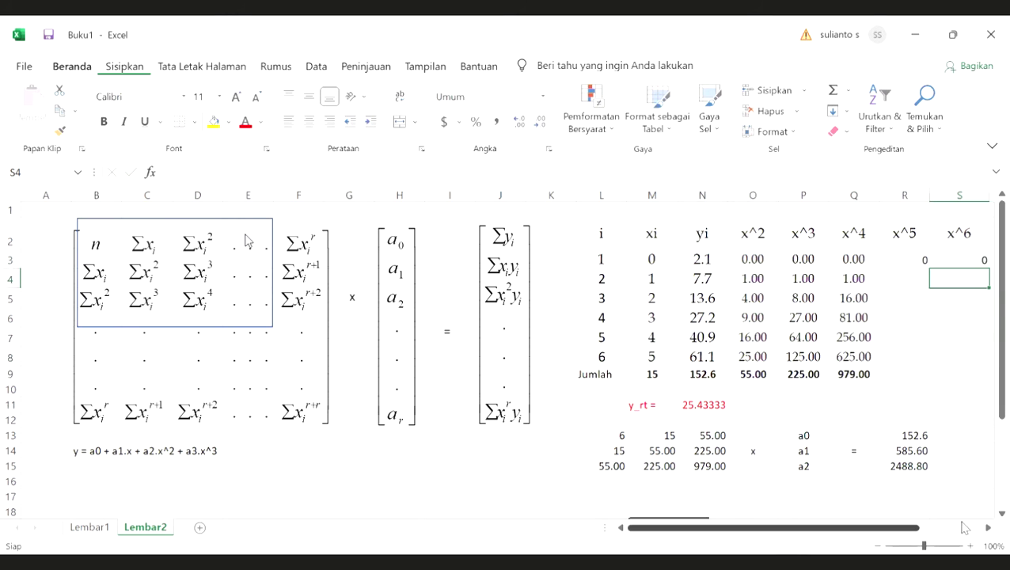
# Format the x^5 and x^6 values in R3:S3 to show two decimal places.
pyautogui.doubleClick(989, 527)
pyautogui.click(882, 262)
pyautogui.moveTo(798, 267); pyautogui.dragTo(882, 262)
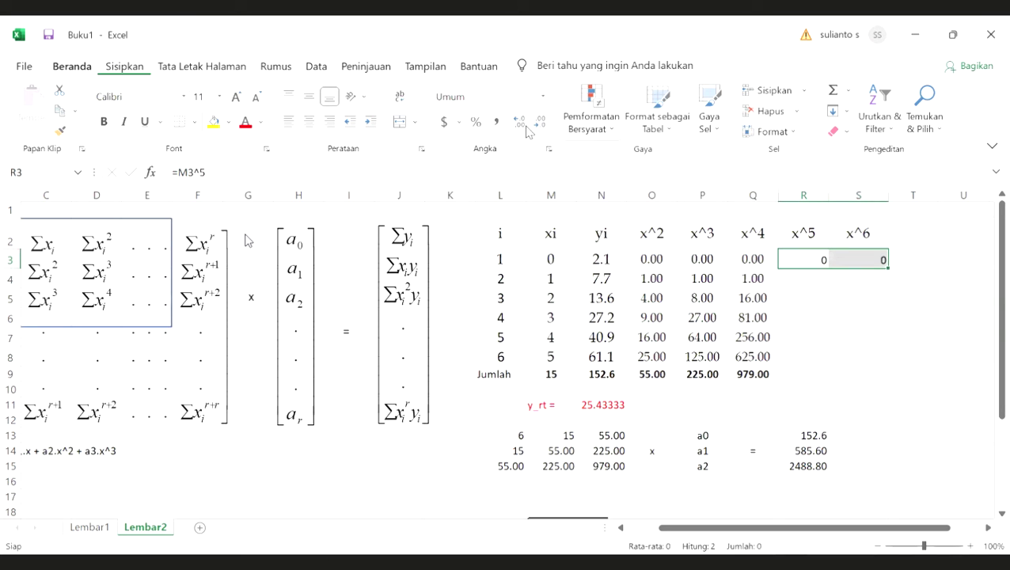
pyautogui.click(521, 123)
pyautogui.click(543, 127)
pyautogui.click(544, 126)
pyautogui.click(543, 127)
pyautogui.click(543, 127)
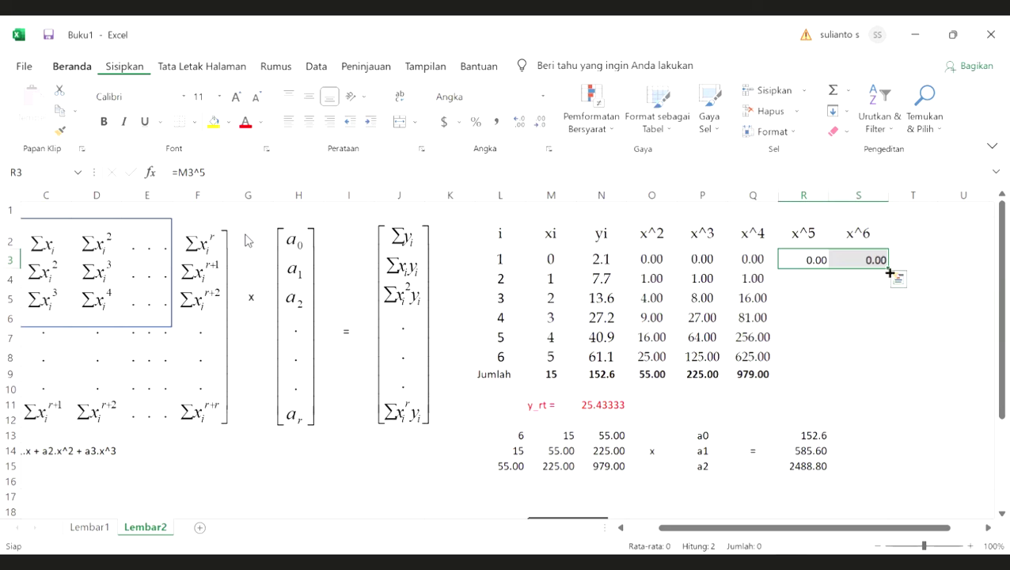
# Fill the R3:S3 formulas down to row 8 and extend the Jumlah total from Q9 across R9 and S9.
pyautogui.moveTo(889, 317); pyautogui.dragTo(887, 366)
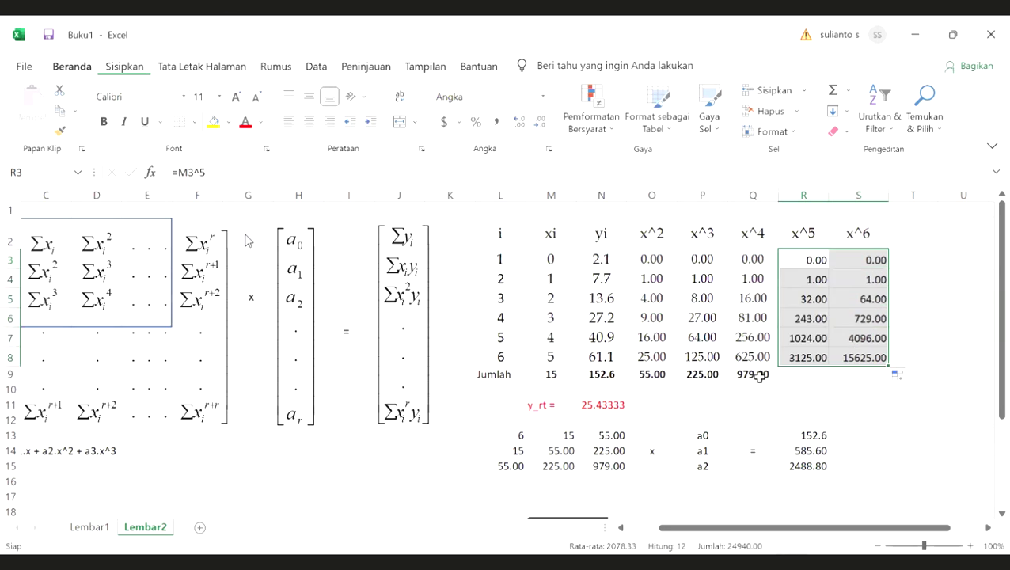
pyautogui.click(772, 378)
pyautogui.moveTo(776, 382); pyautogui.dragTo(895, 400)
pyautogui.click(883, 424)
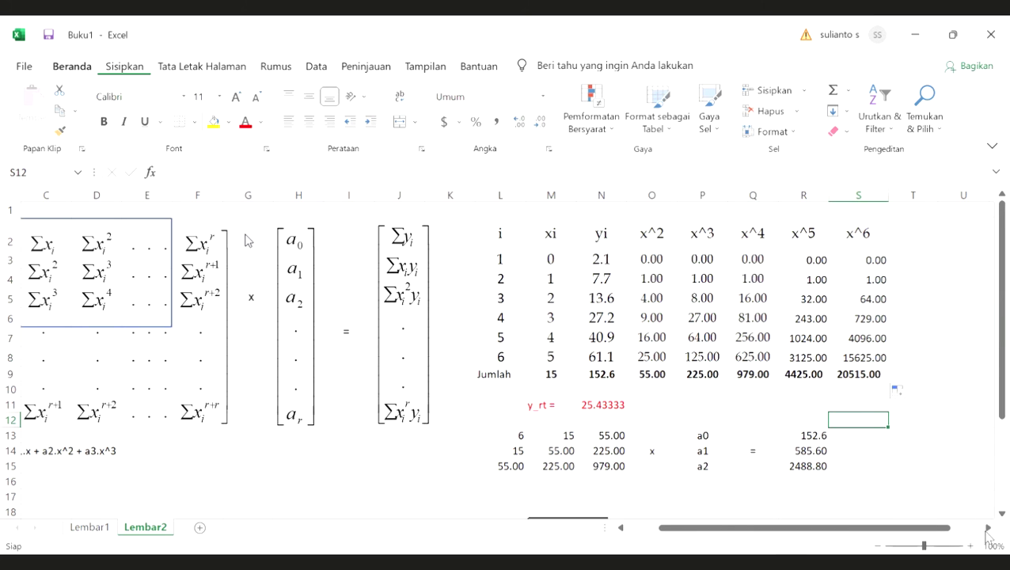
# Move the x.y and x^2.y columns from V2:W9 to T2:U9, directly beside the x^6 column.
pyautogui.hscroll(4, 899, 266)
pyautogui.moveTo(819, 236); pyautogui.dragTo(867, 374)
pyautogui.moveTo(787, 296); pyautogui.dragTo(710, 298)
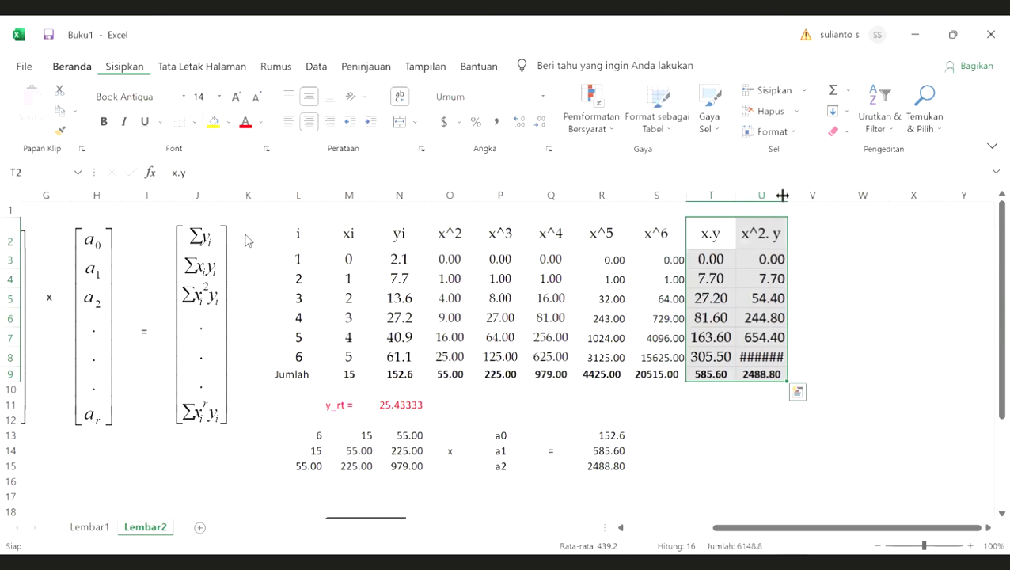
# Auto-fit the width of the x^2.y column U and enter the header x^3.y in V2.
pyautogui.doubleClick(795, 199)
pyautogui.click(838, 228)
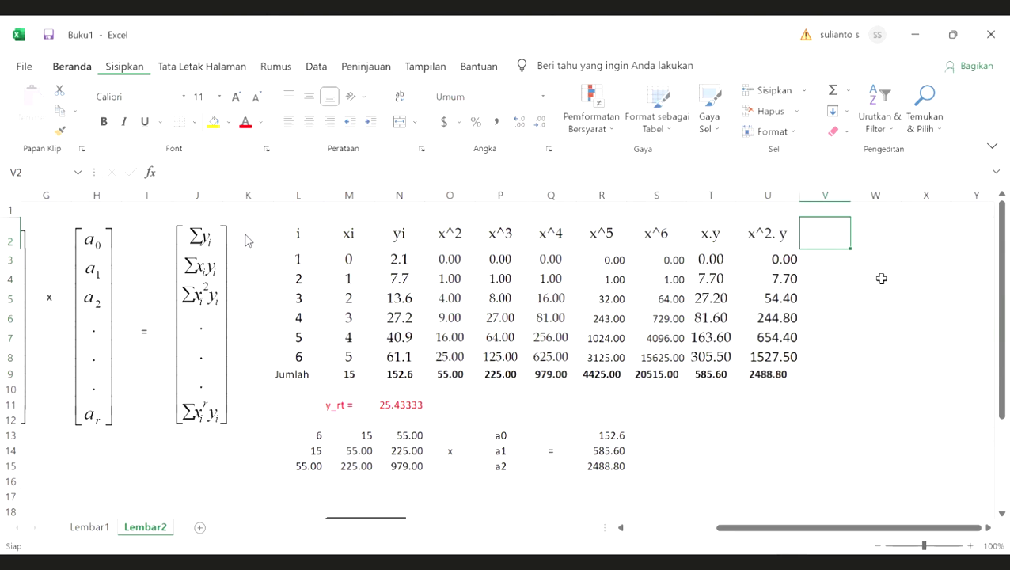
pyautogui.write('x^3.y')
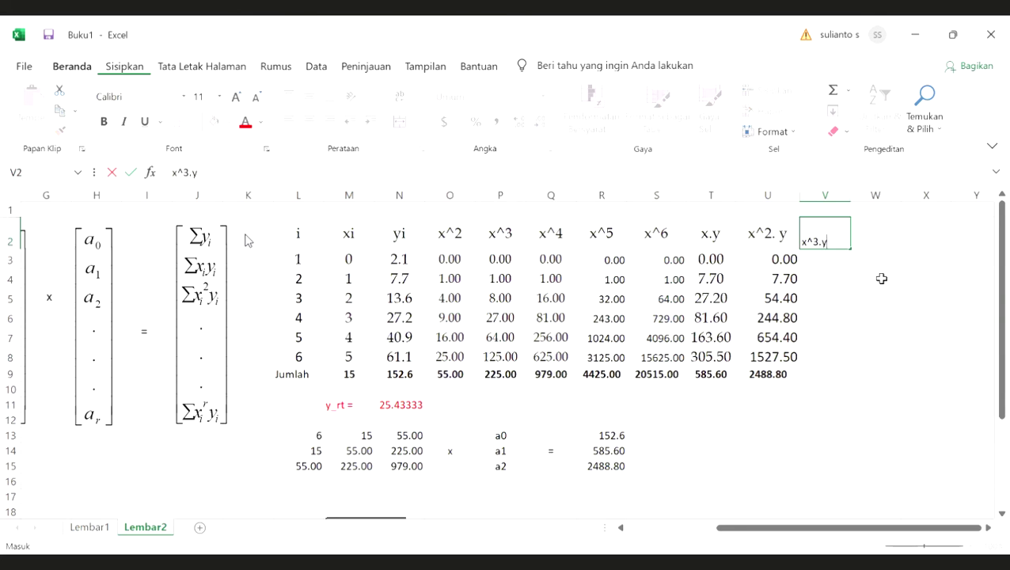
pyautogui.press('Return')
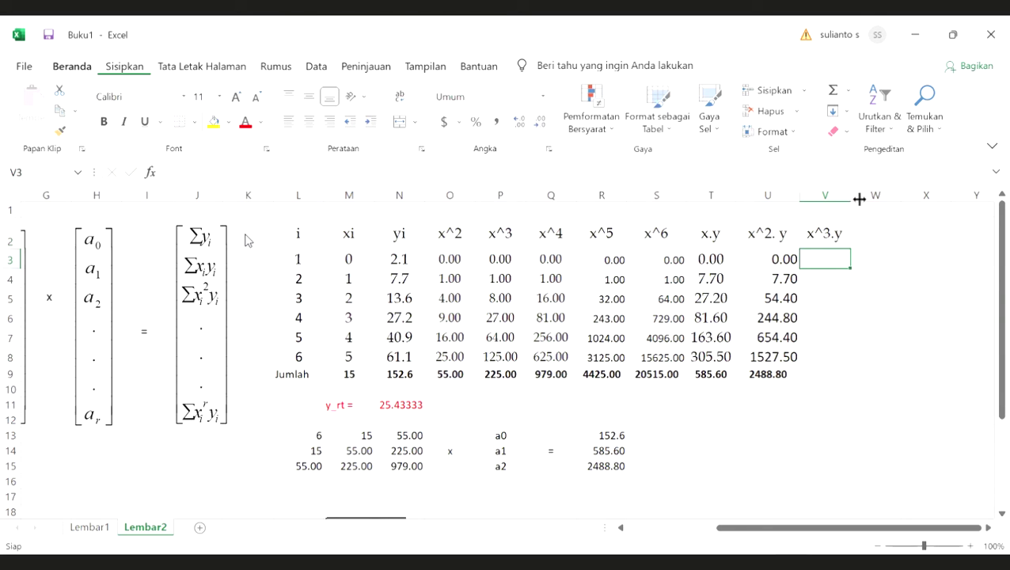
# Enter the formula =M3^3*N3 in V3 for the first x^3.y value.
pyautogui.write('=')
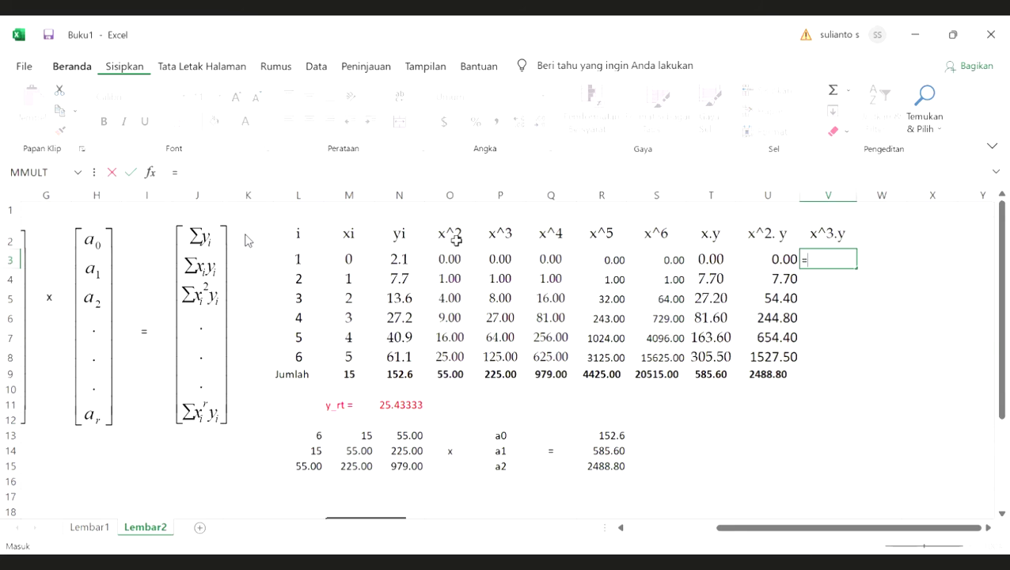
pyautogui.click(348, 259)
pyautogui.write('^3')
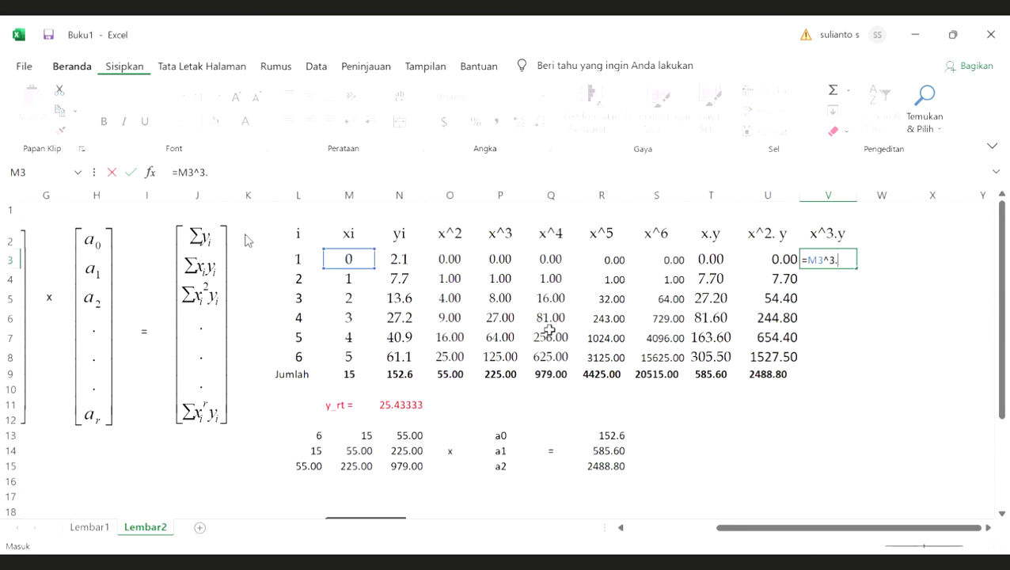
pyautogui.write('*')
pyautogui.click(404, 258)
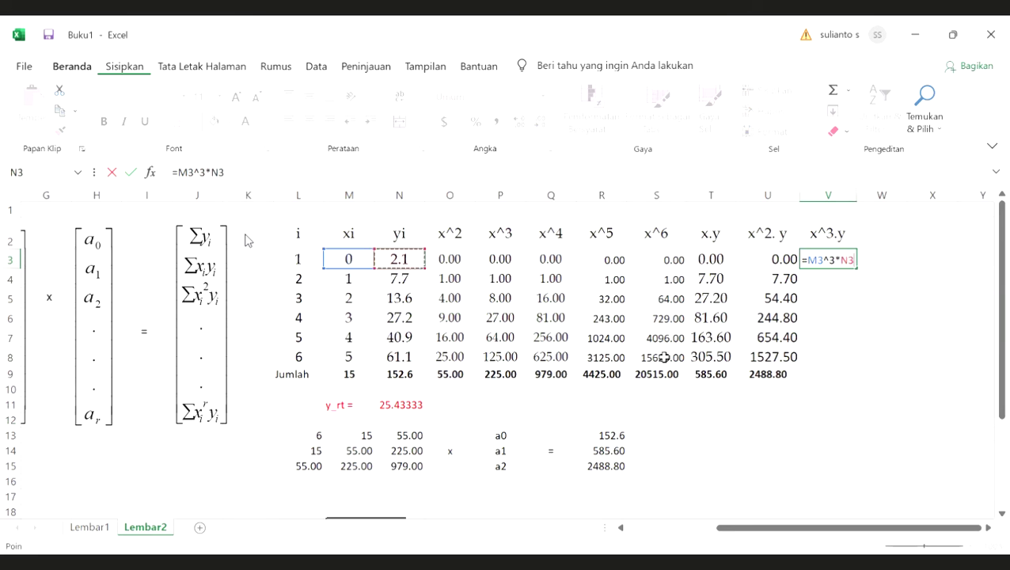
pyautogui.press('Return')
# Format the x^3.y value in V3 to show three decimal places.
pyautogui.click(845, 263)
pyautogui.click(521, 126)
pyautogui.click(520, 126)
pyautogui.click(520, 126)
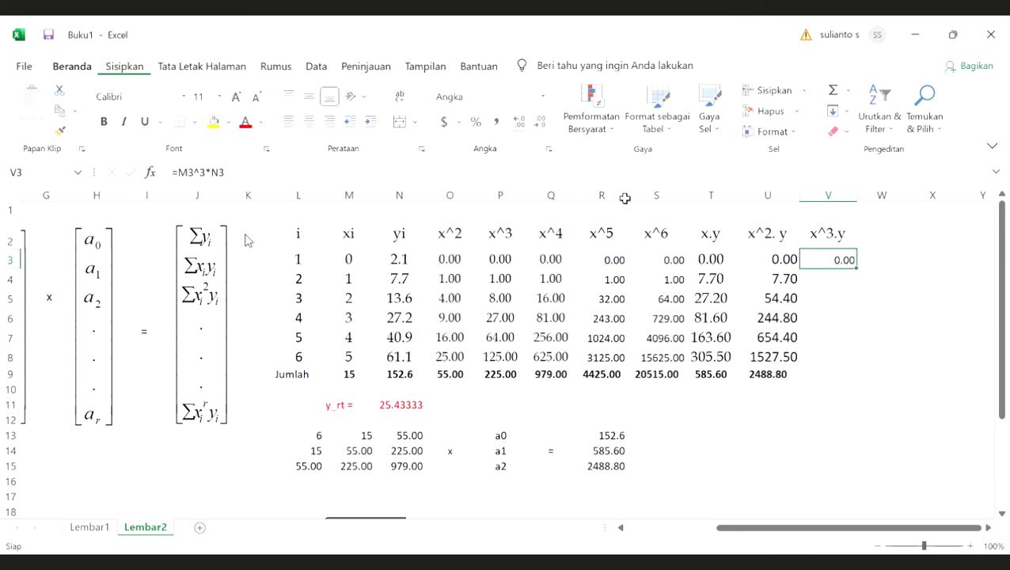
# Fill the V3 formula down to row 8 and extend the Jumlah total from U9 to V9.
pyautogui.moveTo(857, 269); pyautogui.dragTo(846, 358)
pyautogui.click(784, 376)
pyautogui.moveTo(798, 381); pyautogui.dragTo(855, 395)
pyautogui.click(825, 438)
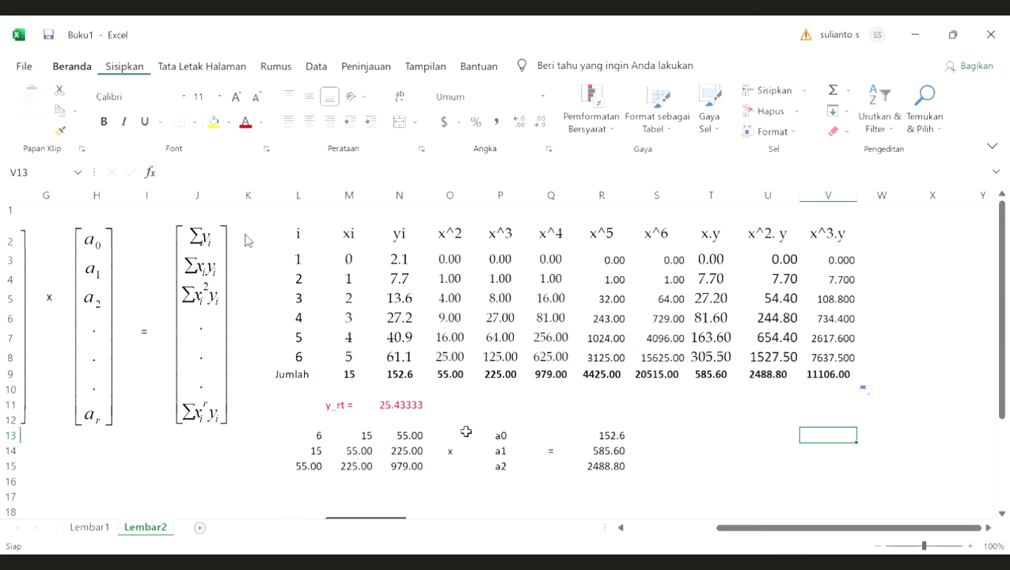
# Shift the multiplication sign, coefficient and result cells of rows 13–15 to columns P:S and enter =P9 in the freed cell O13.
pyautogui.moveTo(459, 432); pyautogui.dragTo(684, 456)
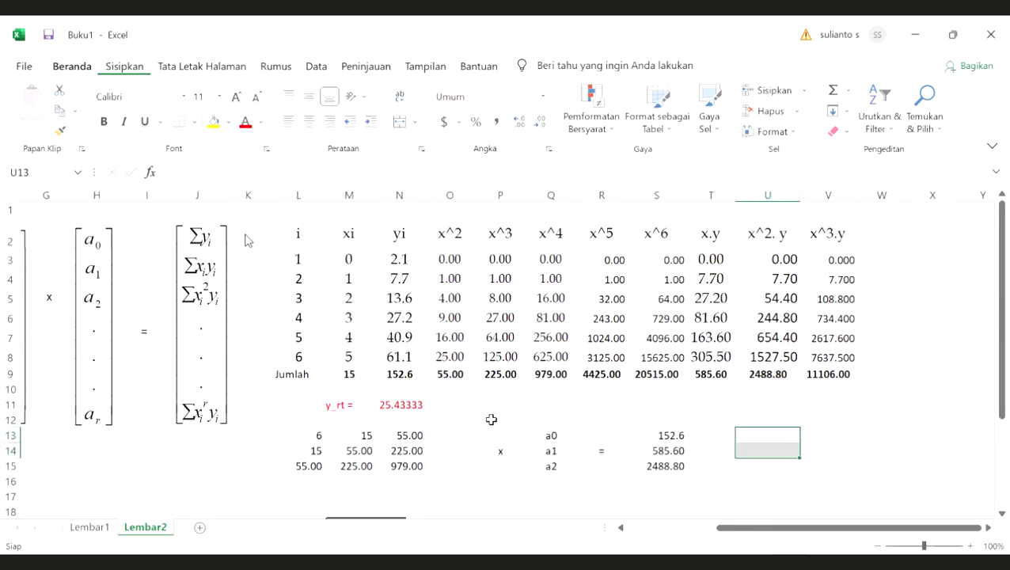
pyautogui.click(444, 437)
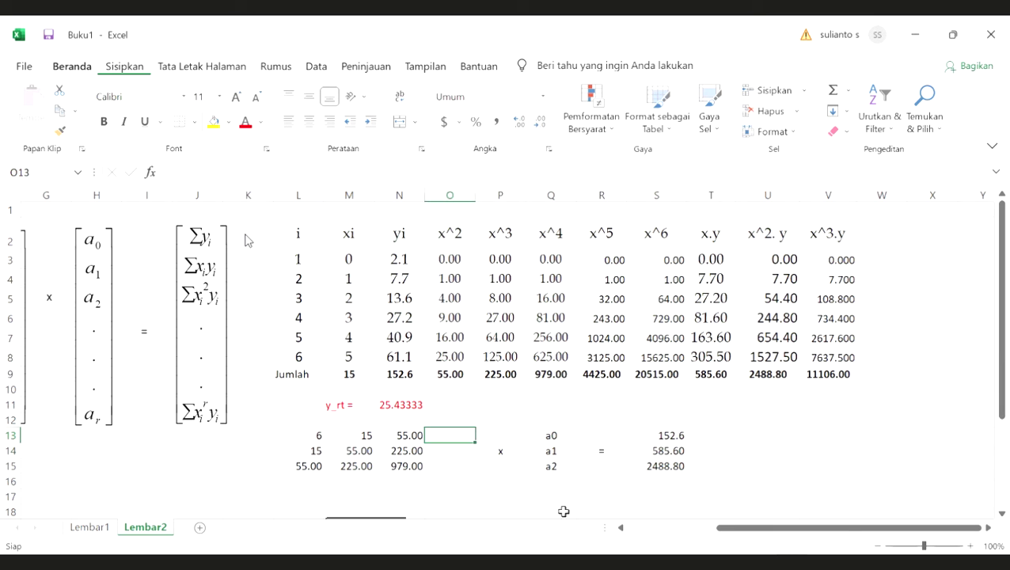
pyautogui.click(621, 528)
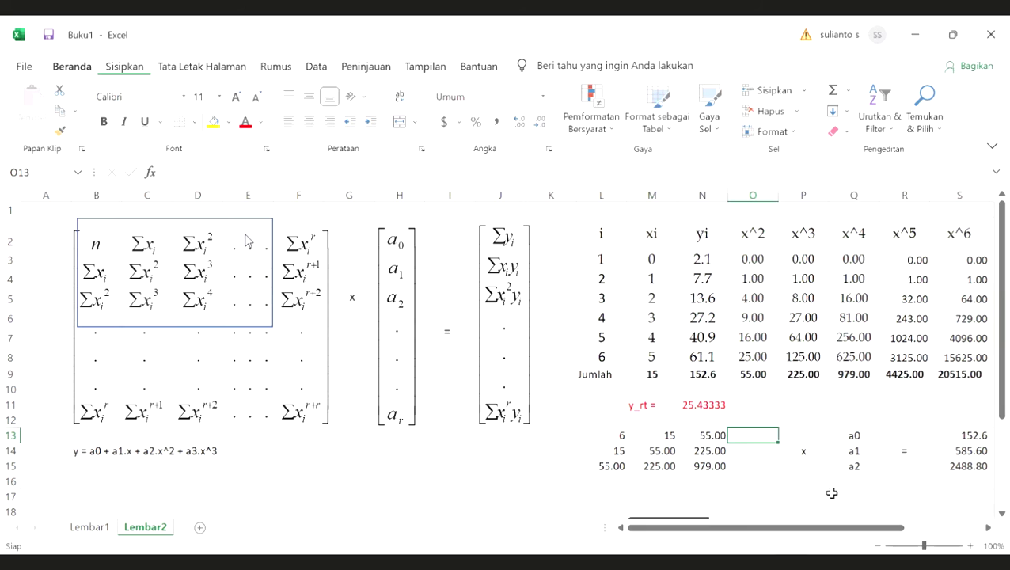
pyautogui.write('=')
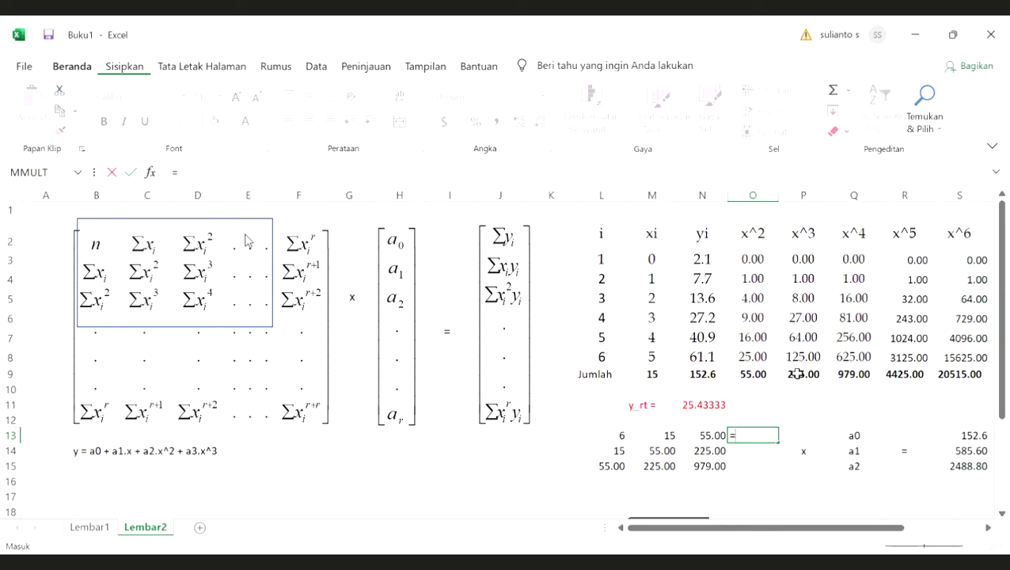
pyautogui.write('P9')
pyautogui.press('Return')
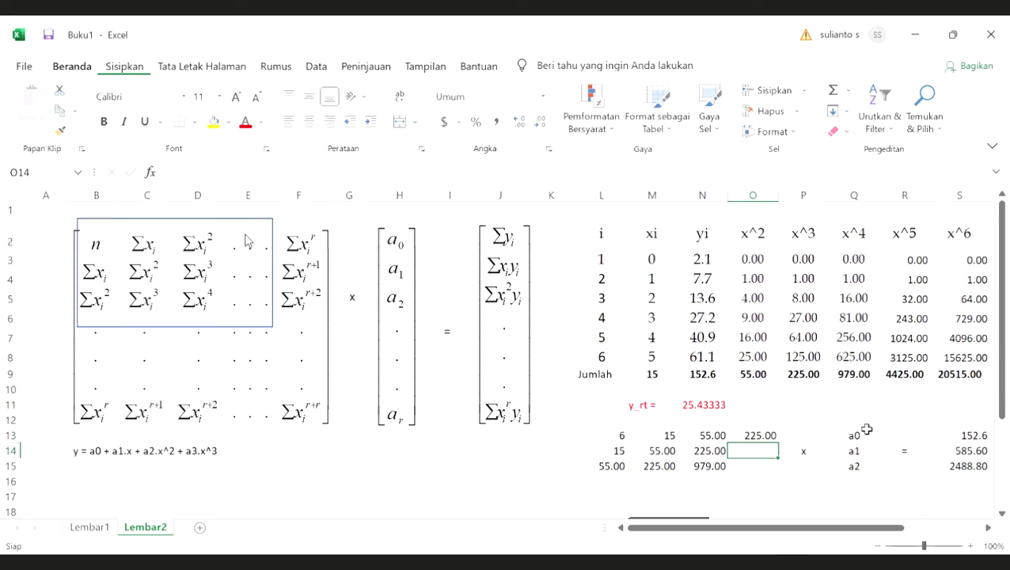
# Complete the fourth matrix column by entering =Q9 in O14 and =R9 in O15.
pyautogui.write('=')
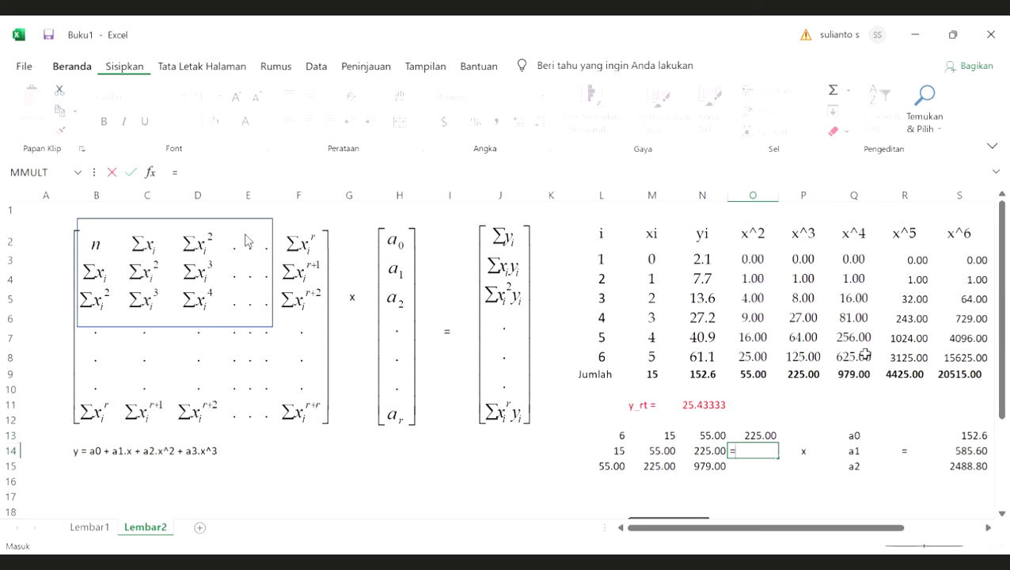
pyautogui.click(866, 379)
pyautogui.press('Return')
pyautogui.write('=')
pyautogui.click(911, 375)
pyautogui.press('Return')
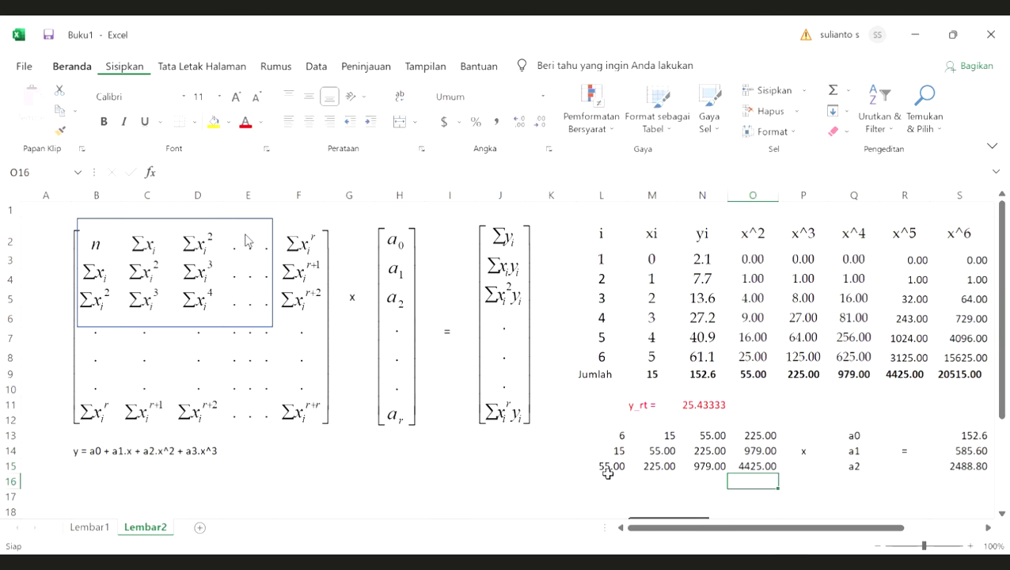
# Start the fourth matrix row by entering =P9 in L16.
pyautogui.press('Left')
pyautogui.press('Left')
pyautogui.press('Left')
pyautogui.write('=')
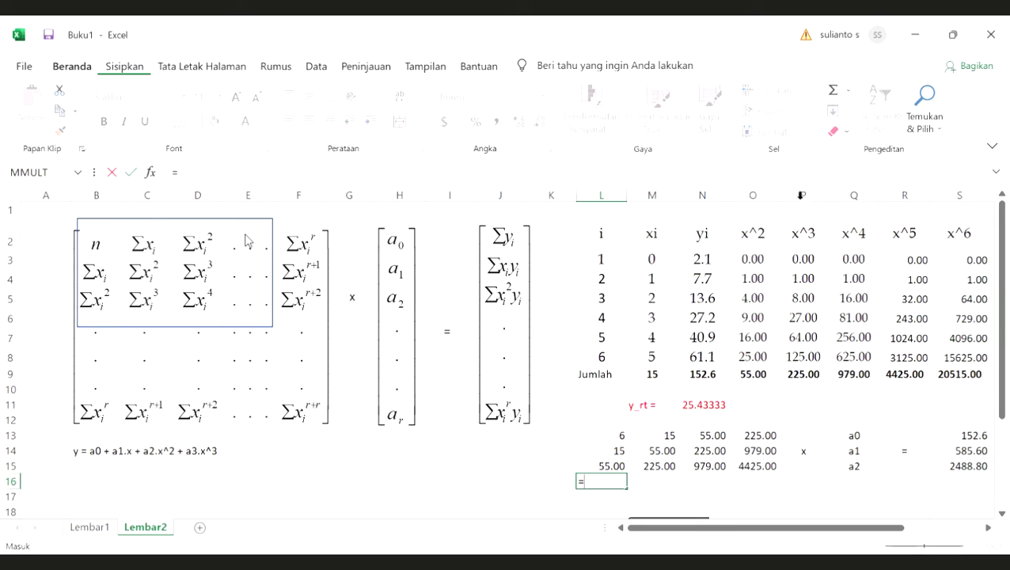
pyautogui.click(801, 372)
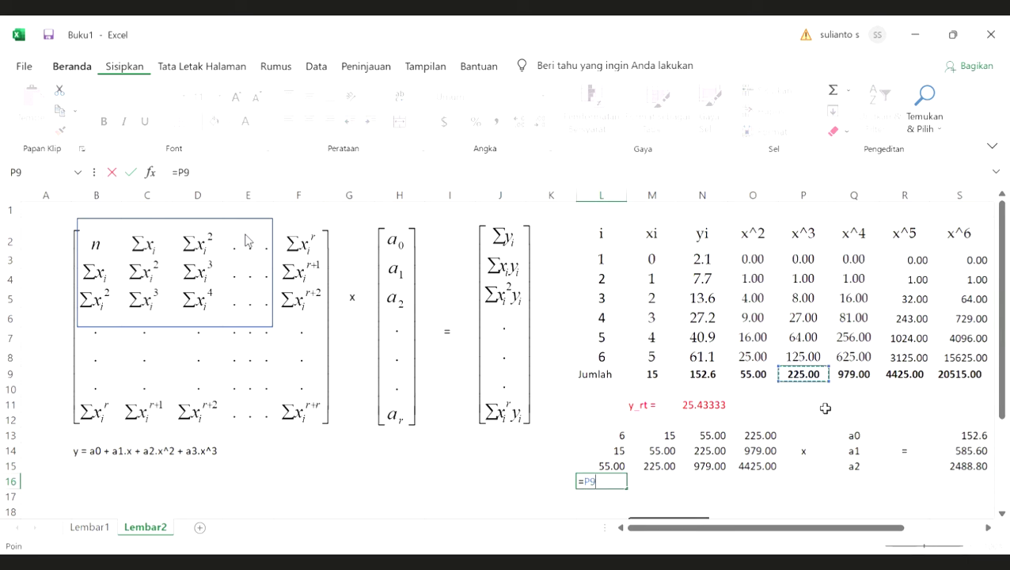
pyautogui.press('Return')
# Enter =Q9 in M16 as the second value of the fourth matrix row.
pyautogui.press('Up')
pyautogui.press('Right')
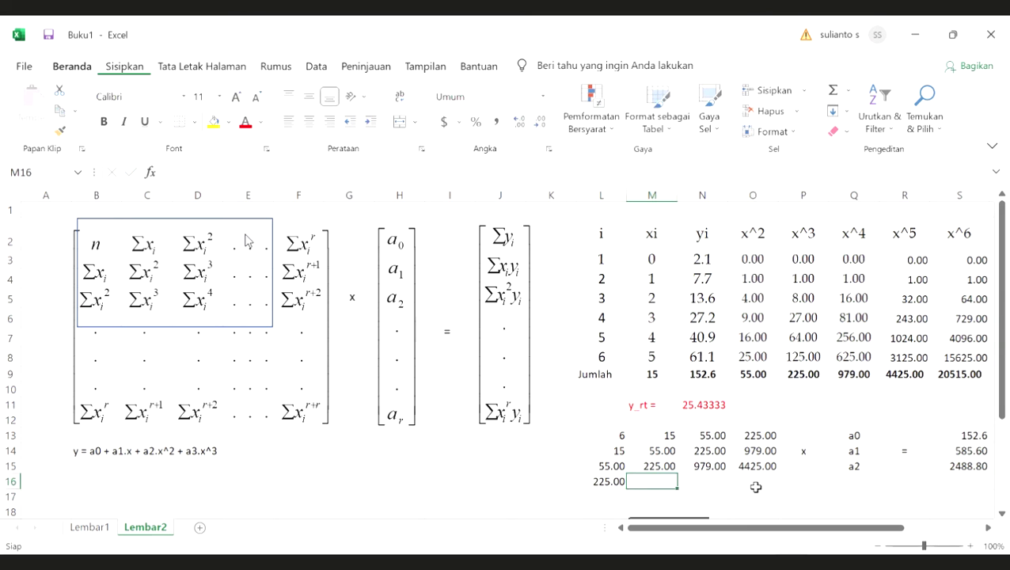
pyautogui.write('=')
pyautogui.press('Up')
pyautogui.press('Up')
pyautogui.press('Up')
pyautogui.press('Up')
pyautogui.press('Up')
pyautogui.press('Up')
pyautogui.press('Up')
pyautogui.press('Right')
pyautogui.press('Right')
pyautogui.press('Right')
pyautogui.press('Right')
pyautogui.press('Return')
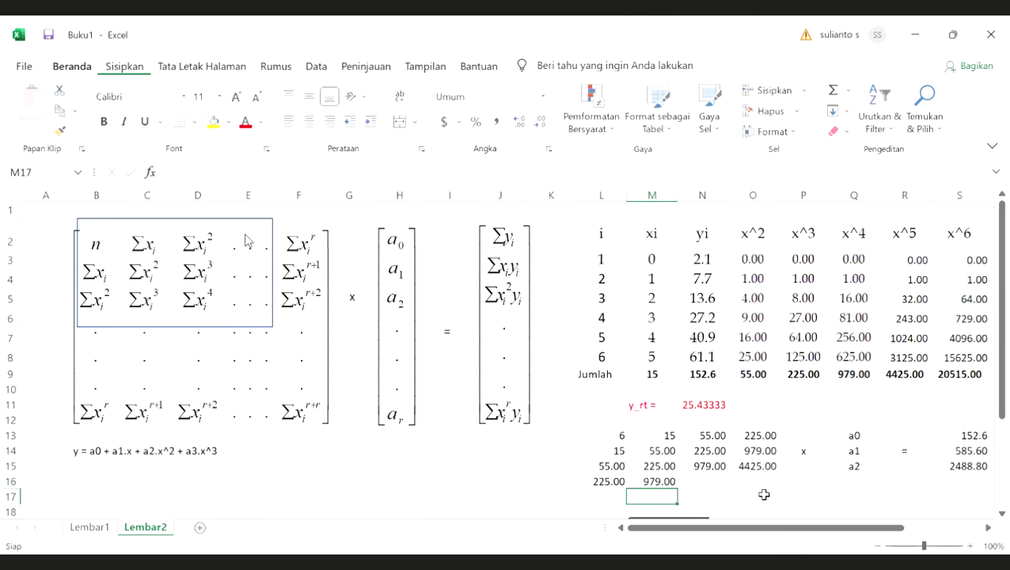
# Enter =R9 in N16 as the third value of the fourth matrix row.
pyautogui.press('Up')
pyautogui.press('Right')
pyautogui.write('=')
pyautogui.click(893, 372)
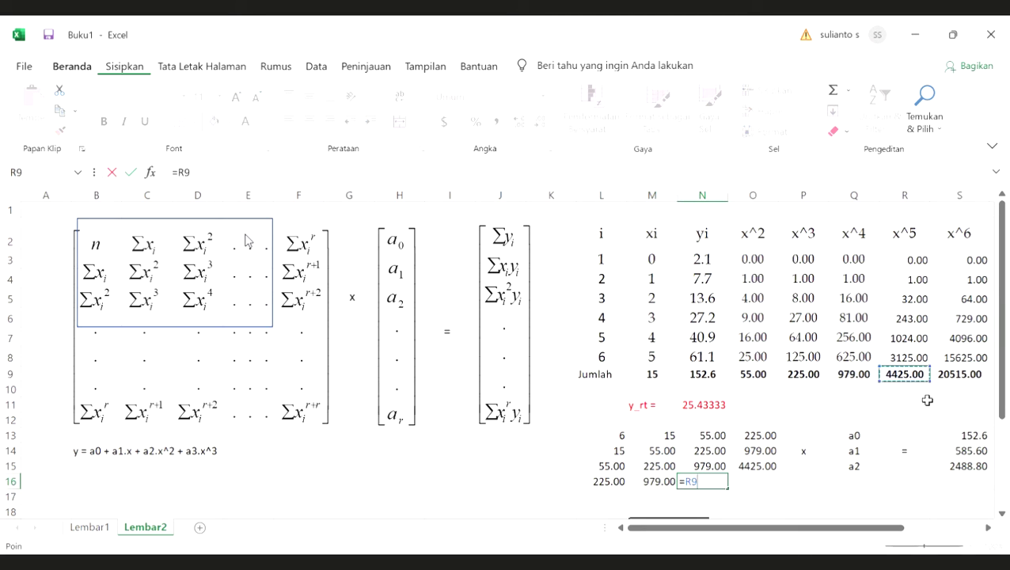
pyautogui.press('Return')
# Enter =S9 in O16 to complete the fourth matrix row.
pyautogui.press('Up')
pyautogui.press('Up')
pyautogui.press('Right')
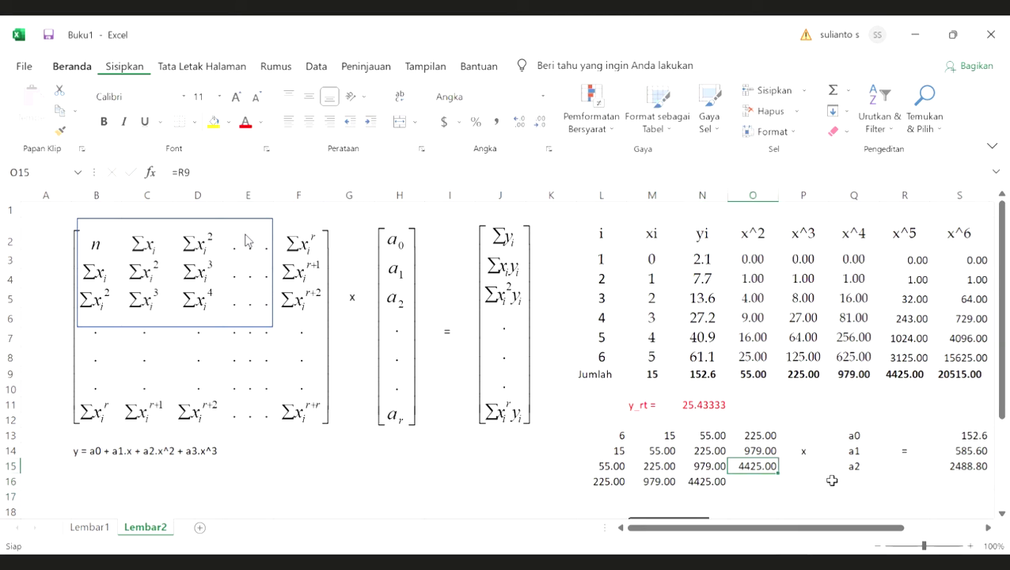
pyautogui.click(766, 481)
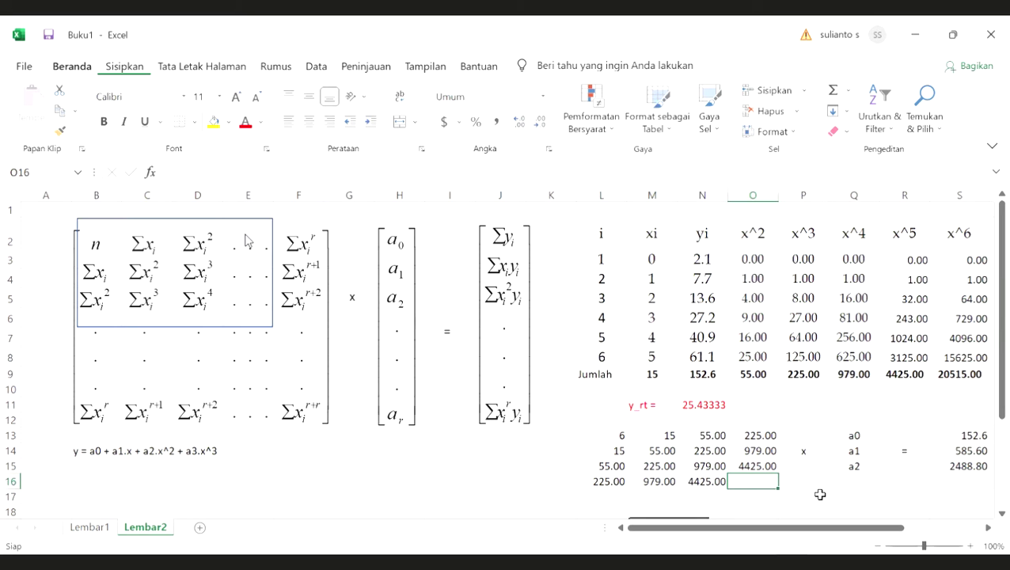
pyautogui.write('=')
pyautogui.click(940, 376)
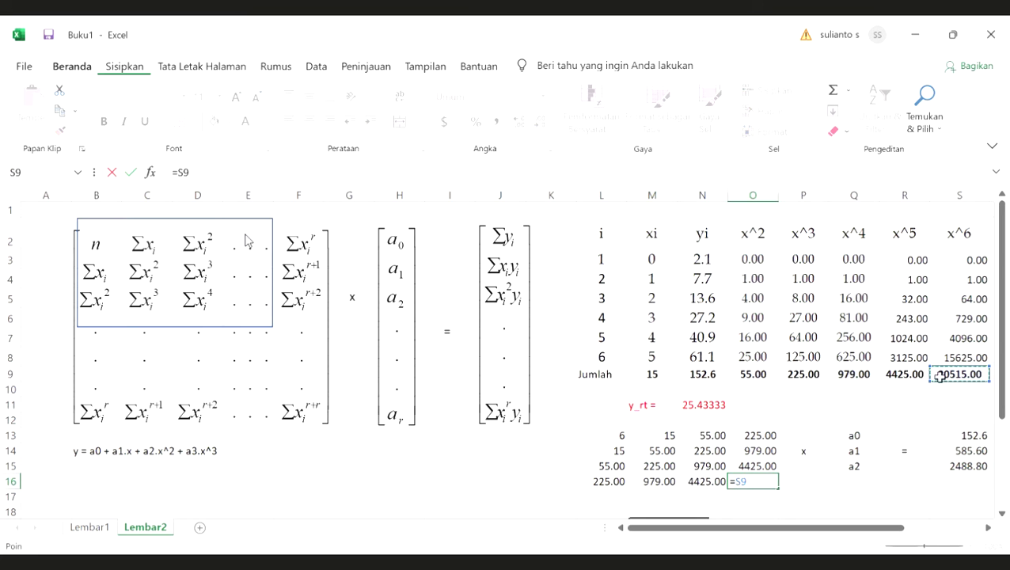
pyautogui.press('Return')
# Add the coefficient label a3 in Q16 below a2.
pyautogui.press('Up')
pyautogui.press('Right')
pyautogui.press('Right')
pyautogui.write('a')
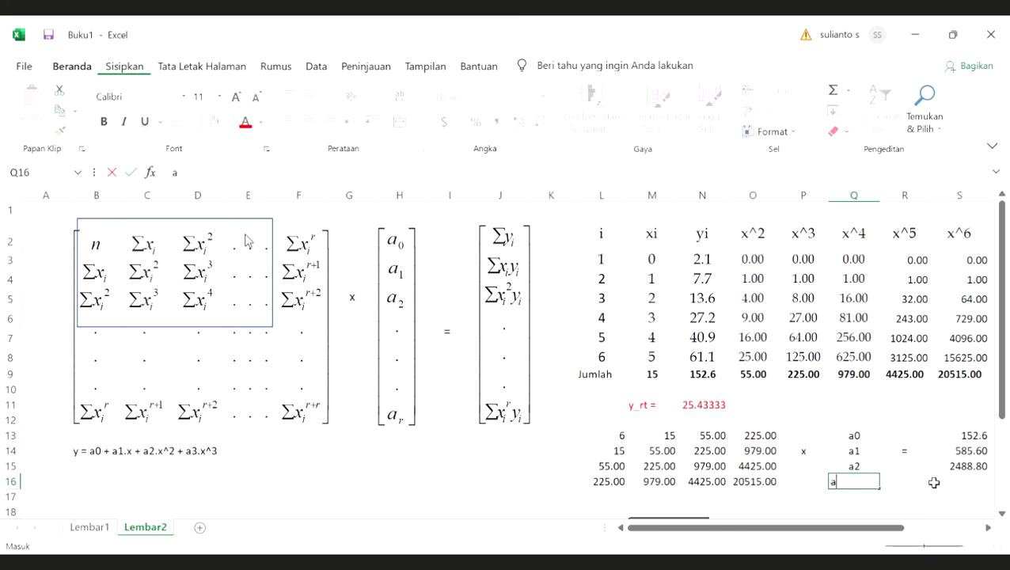
pyautogui.press('Return')
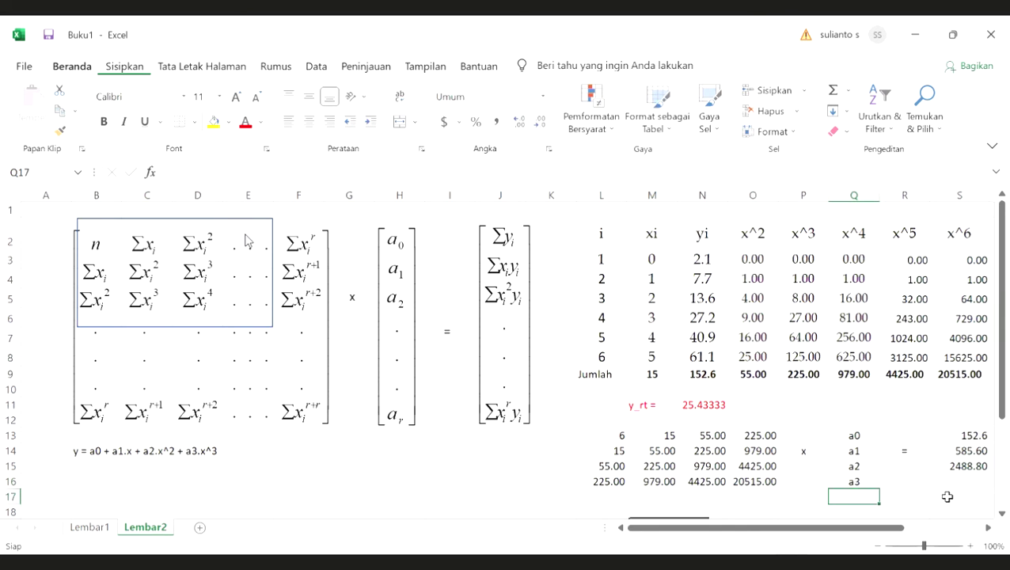
# Enter =V9 in S16 to add the x^3.y total to the right-hand-side vector.
pyautogui.hscroll(3, 963, 508)
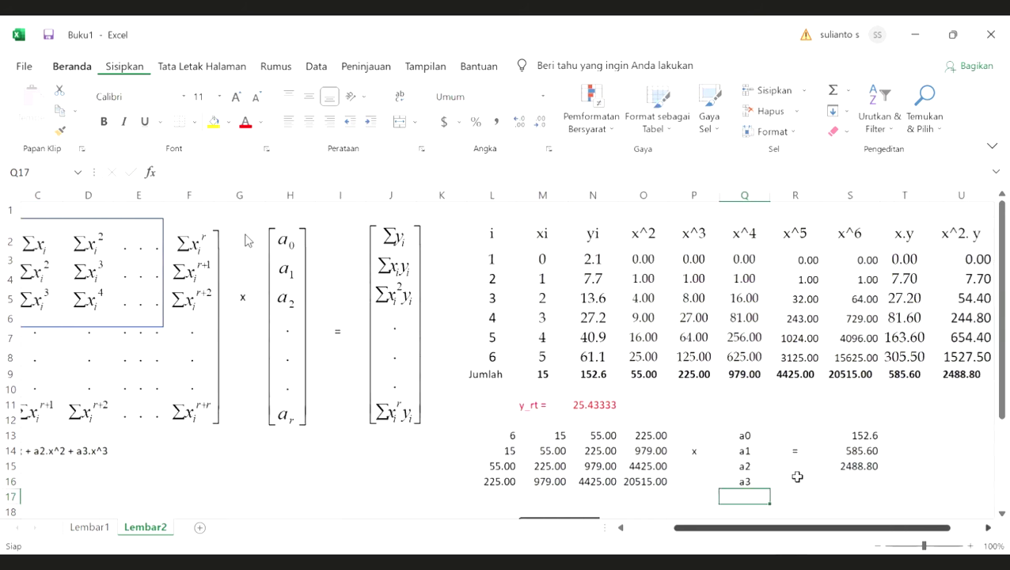
pyautogui.press('Up')
pyautogui.press('Right')
pyautogui.press('Right')
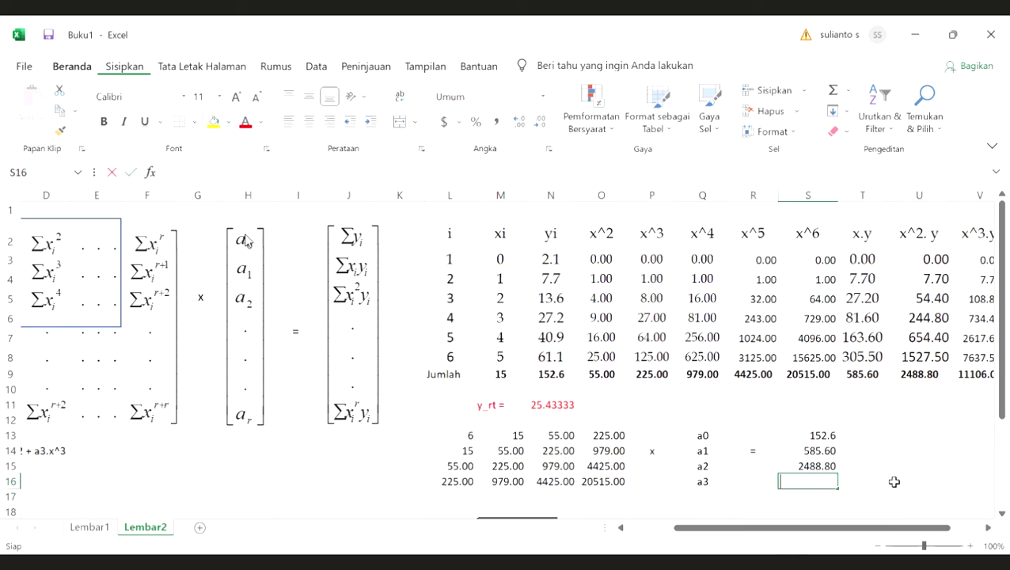
pyautogui.write('=')
pyautogui.click(971, 373)
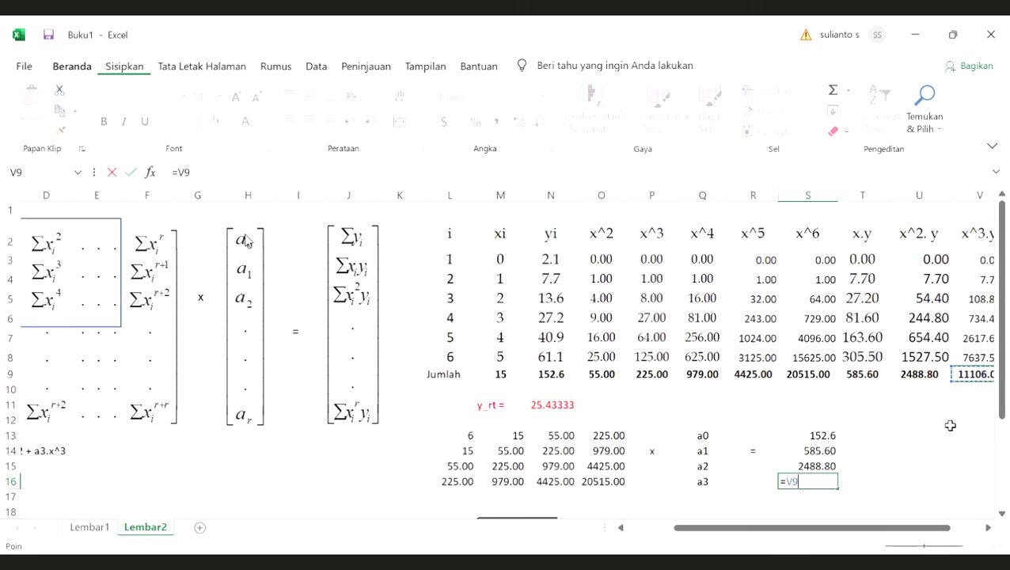
pyautogui.press('Return')
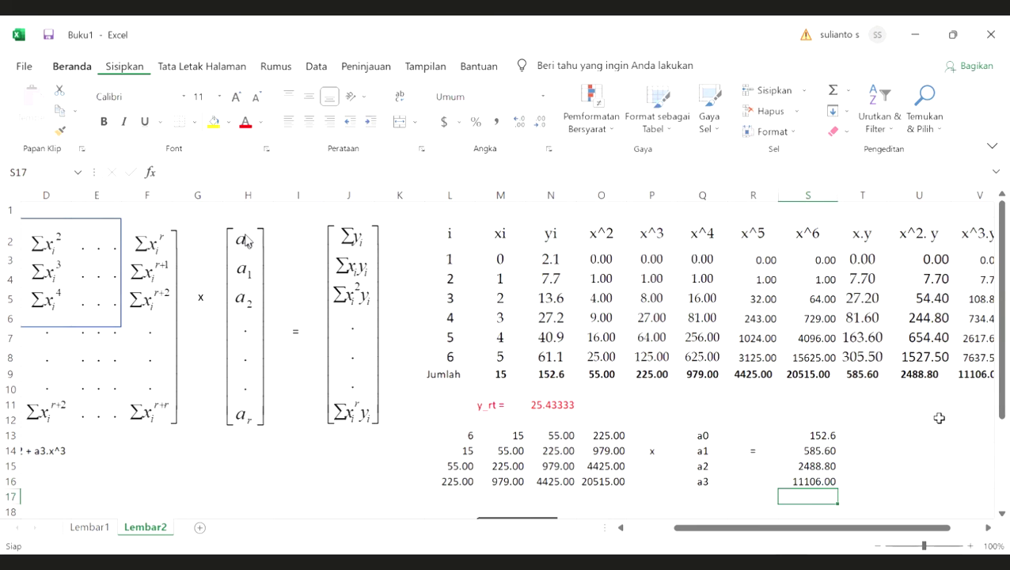
# Copy the coefficient labels and equals sign from Q13:R16 to Q18:R21.
pyautogui.scroll(-3, 946, 420)
pyautogui.scroll(2, 940, 415)
pyautogui.scroll(1, 911, 394)
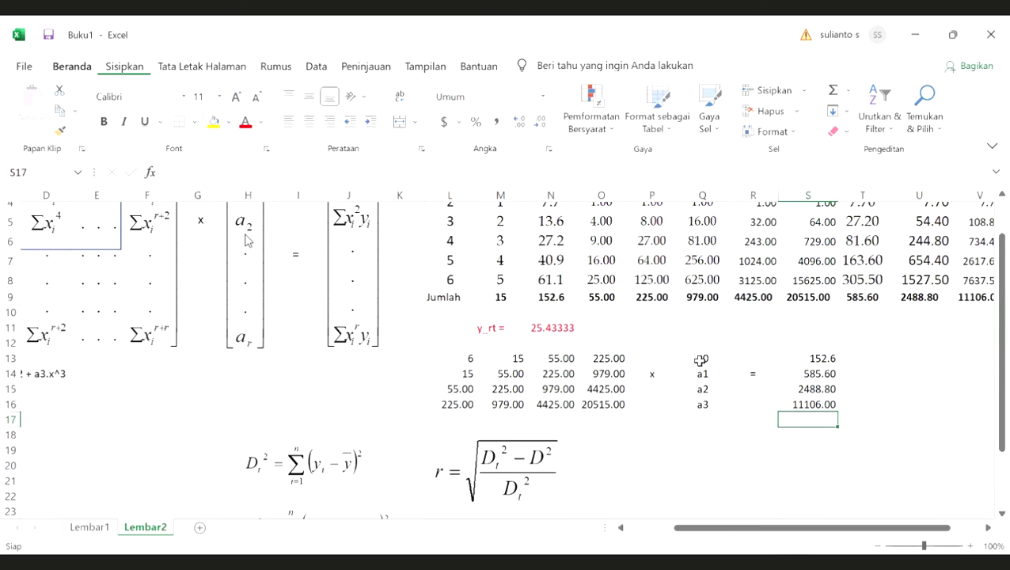
pyautogui.scroll(1, 732, 388)
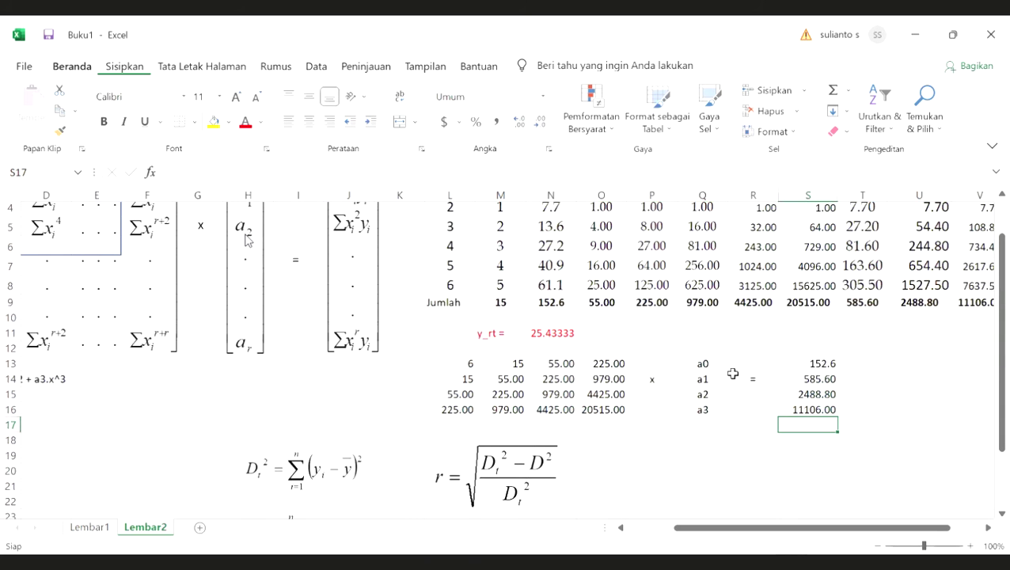
pyautogui.scroll(1, 701, 443)
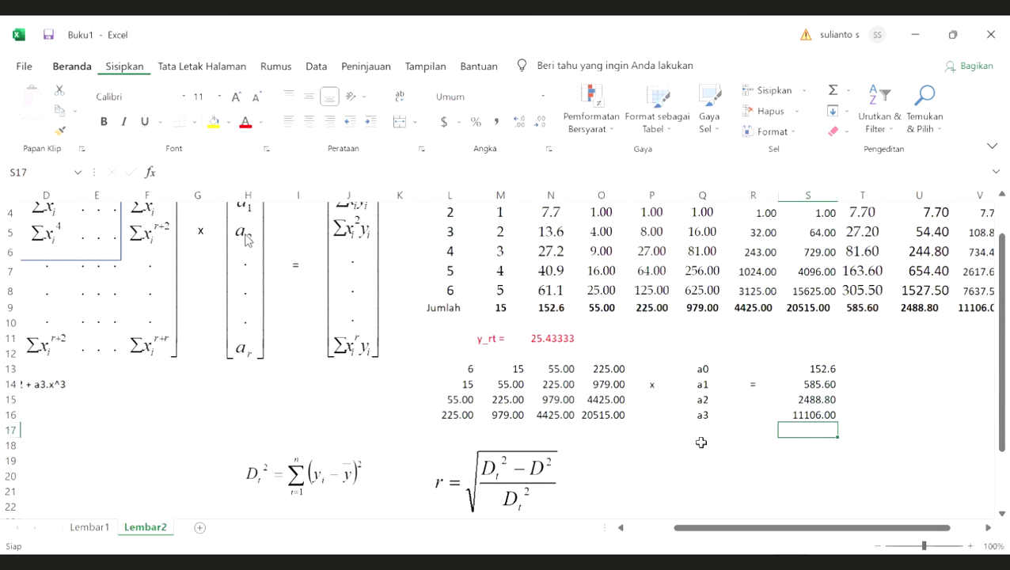
pyautogui.moveTo(702, 369); pyautogui.dragTo(732, 413)
pyautogui.rightClick(732, 413)
pyautogui.click(780, 216)
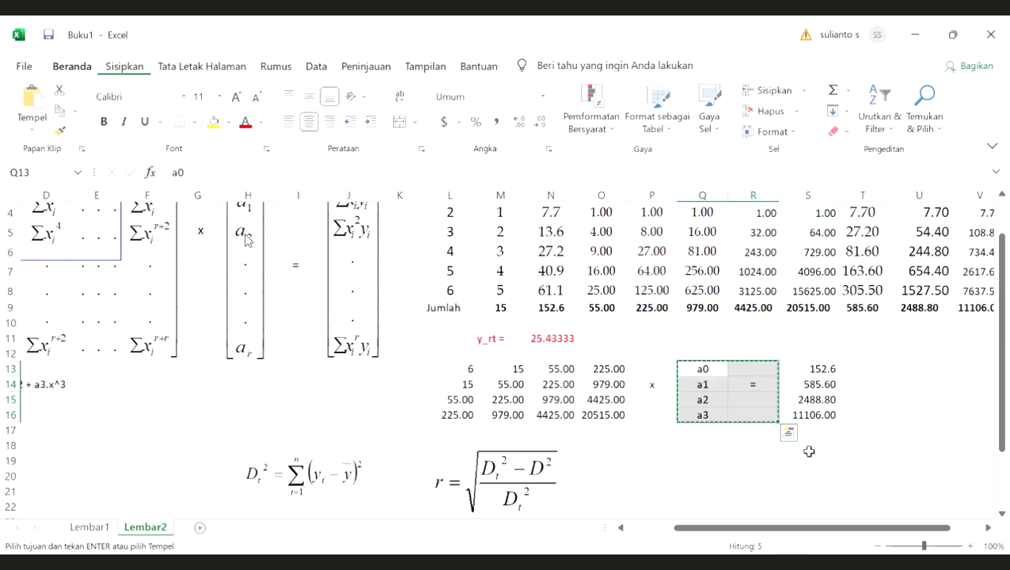
pyautogui.rightClick(870, 481)
pyautogui.click(717, 170)
# Enter =MINVERSE(L13:O16) in S18 to invert the 4×4 coefficient matrix.
pyautogui.press('Left')
pyautogui.press('Up')
pyautogui.press('Up')
pyautogui.write('=')
pyautogui.hotkey('shift', 'F3')
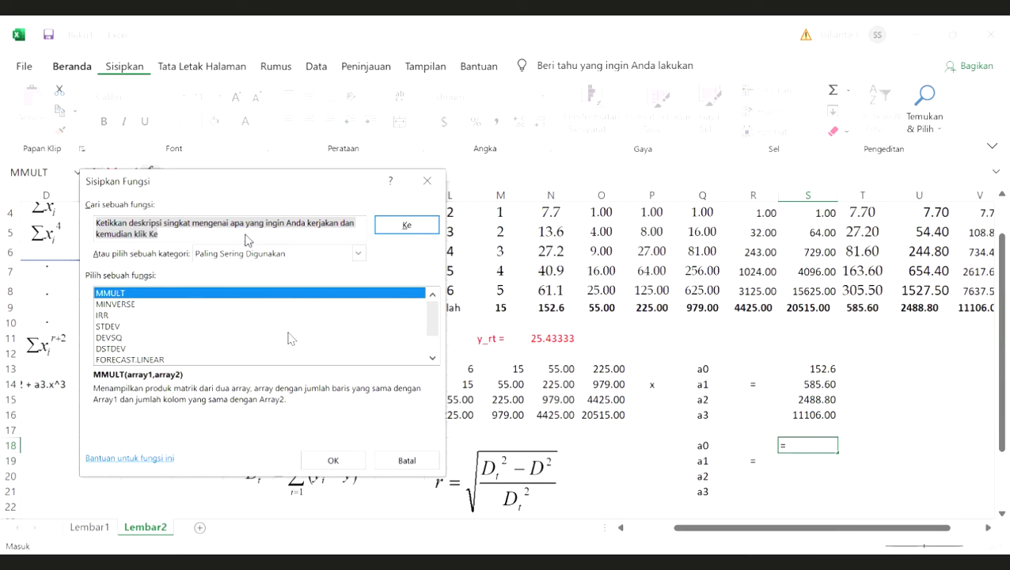
pyautogui.press('Down')
pyautogui.press('Return')
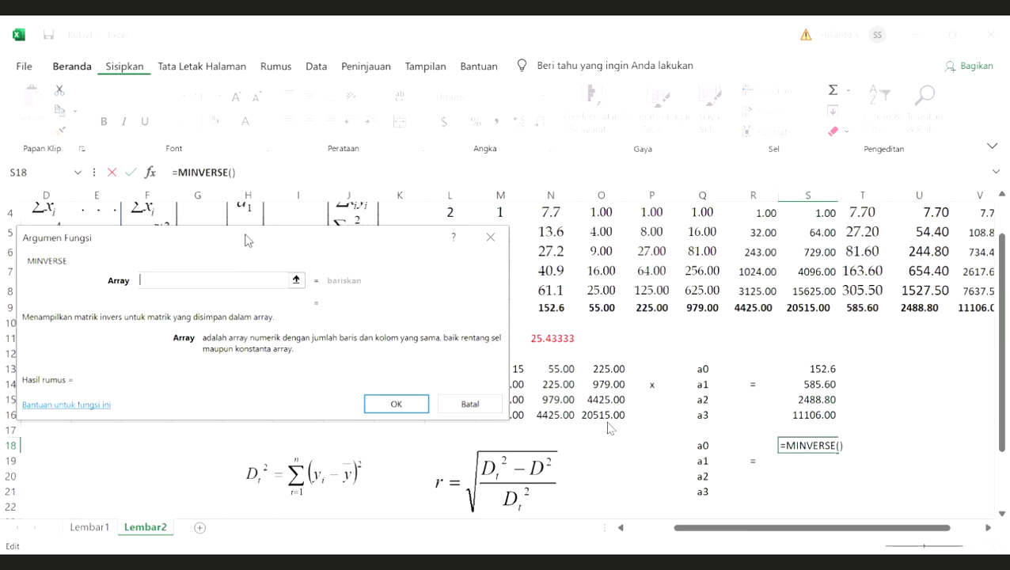
pyautogui.moveTo(246, 240); pyautogui.dragTo(245, 313)
pyautogui.write('L13:O16')
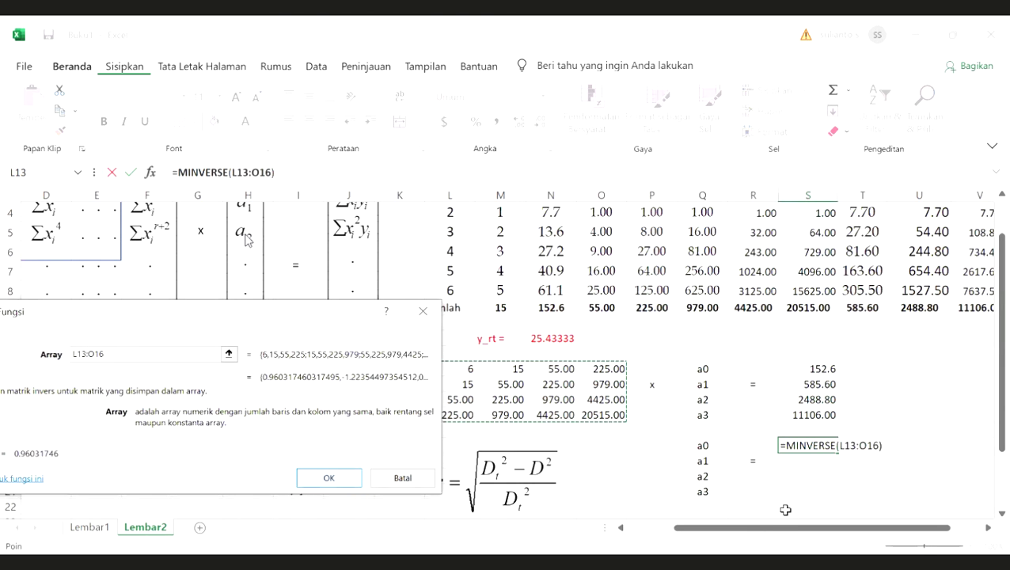
pyautogui.press('Return')
# Expand the MINVERSE formula in S18 into an array formula covering S18:V21.
pyautogui.hotkey('shift', 'Right')
pyautogui.hotkey('shift', 'Right')
pyautogui.hotkey('shift', 'Right')
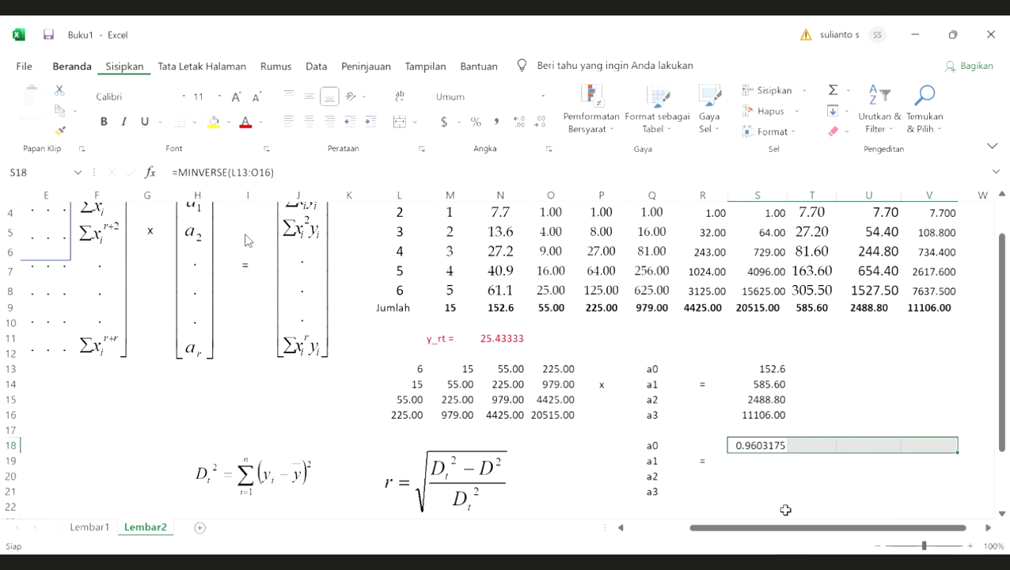
pyautogui.hotkey('shift', 'Down')
pyautogui.hotkey('shift', 'Down')
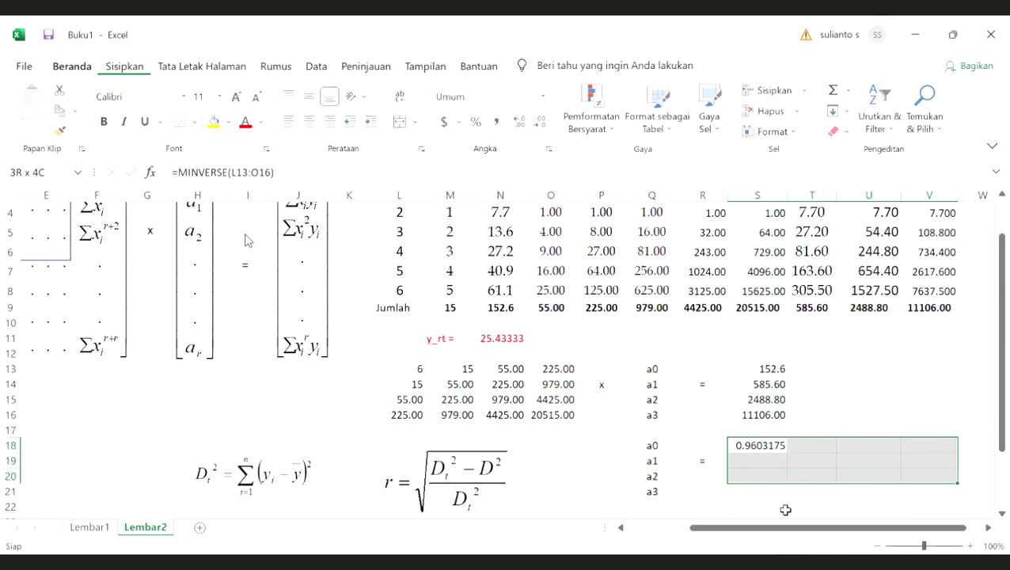
pyautogui.hotkey('shift', 'Down')
pyautogui.press('F2')
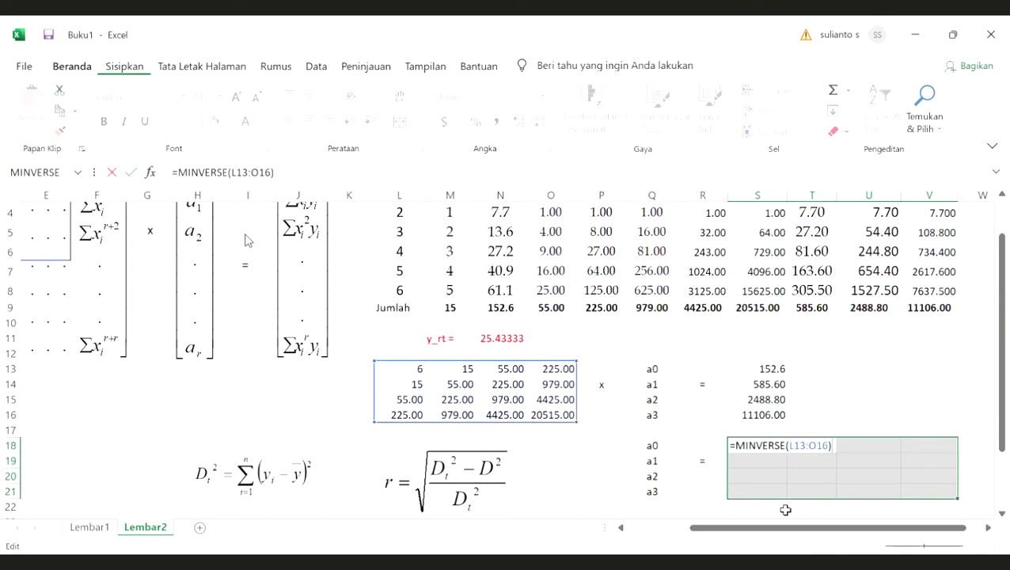
pyautogui.hotkey('ctrl', 'shift', 'Return')
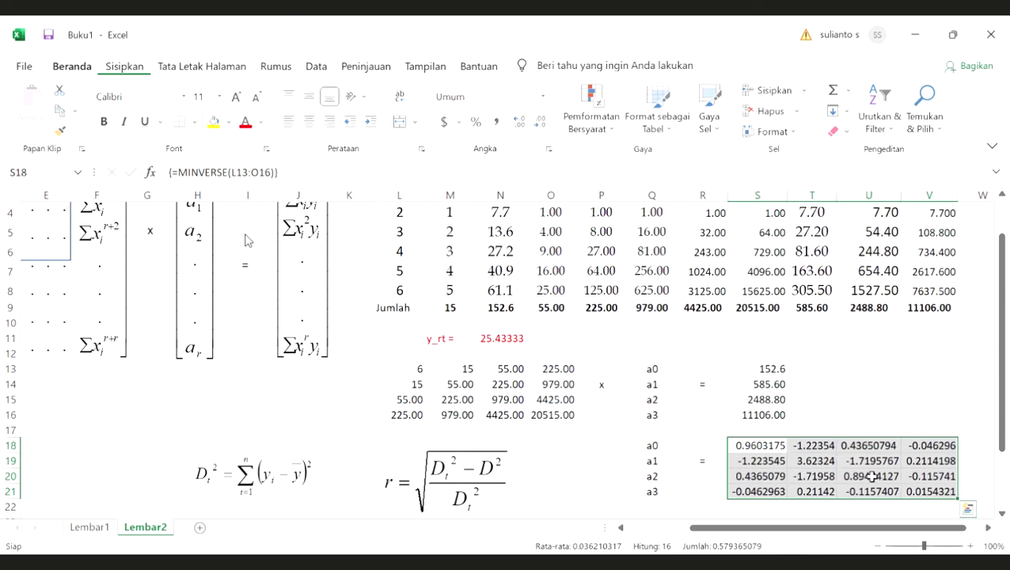
# Enter a multiplication sign x in W19 beside the inverse matrix and centre it.
pyautogui.hscroll(1, 872, 476)
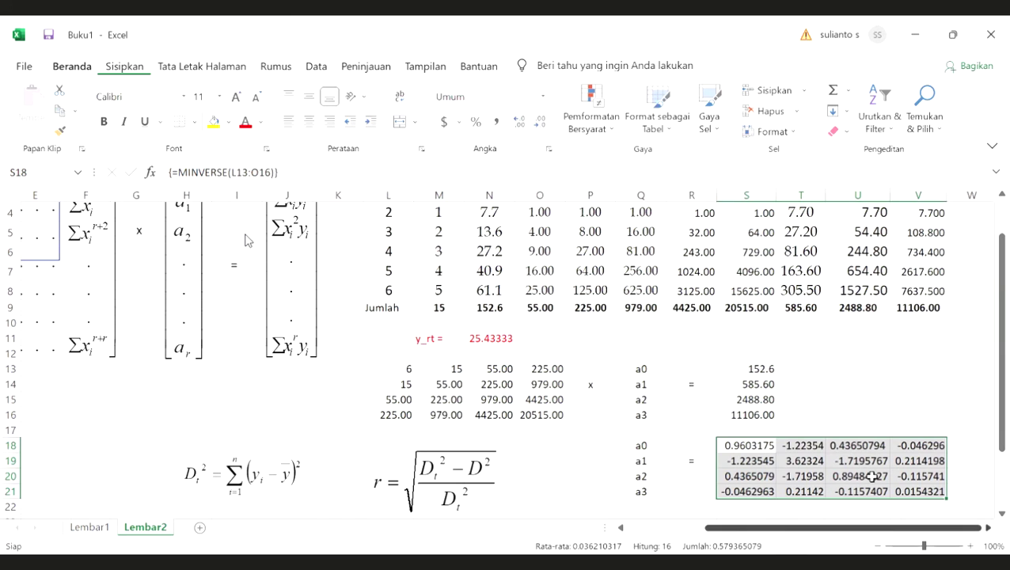
pyautogui.hscroll(3, 872, 476)
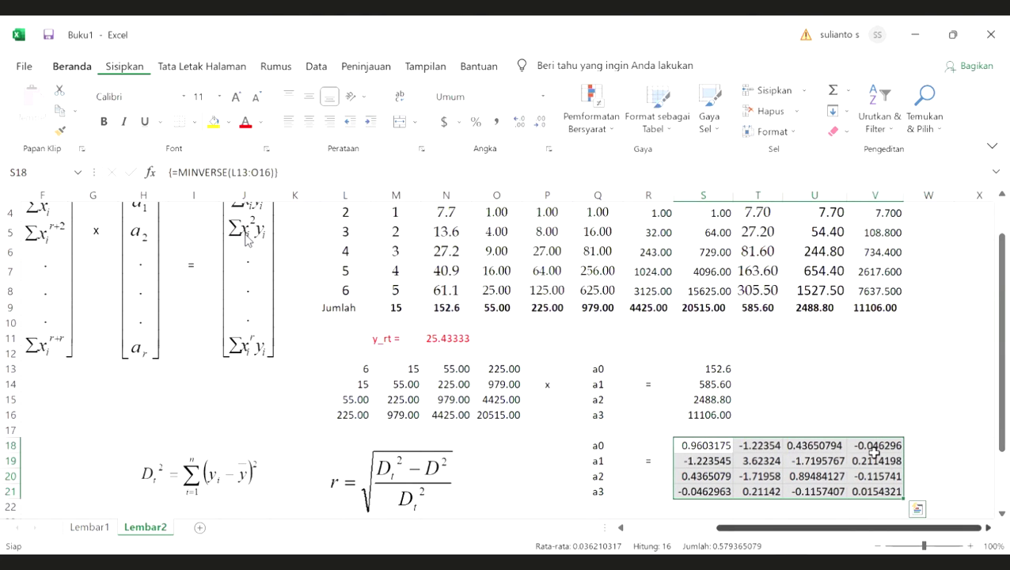
pyautogui.hscroll(6, 848, 456)
pyautogui.click(834, 459)
pyautogui.write('=')
pyautogui.press('BackSpace')
pyautogui.write('x')
pyautogui.hotkey('ctrl', 'Return')
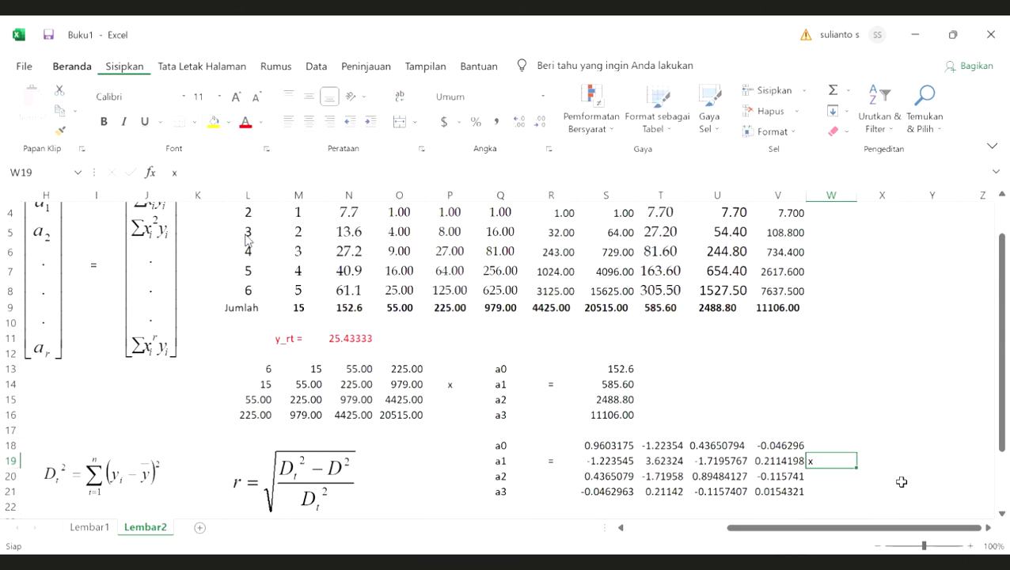
pyautogui.hotkey('alt', 'h')
pyautogui.press('a')
pyautogui.press('c')
# Enter =S13 in X18 and fill it down to X21 to repeat the right-hand-side vector.
pyautogui.press('Right')
pyautogui.write('=')
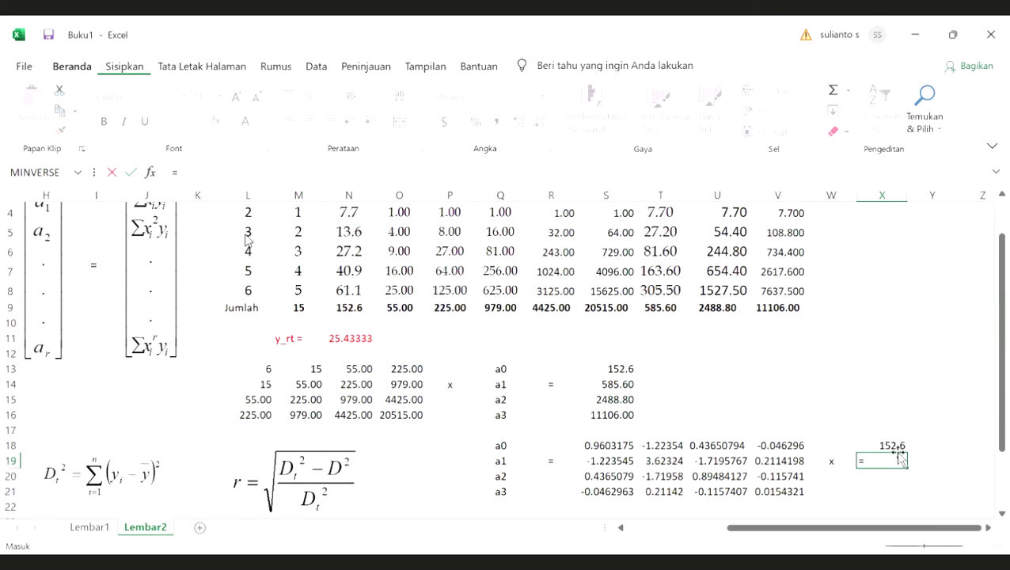
pyautogui.press('Up')
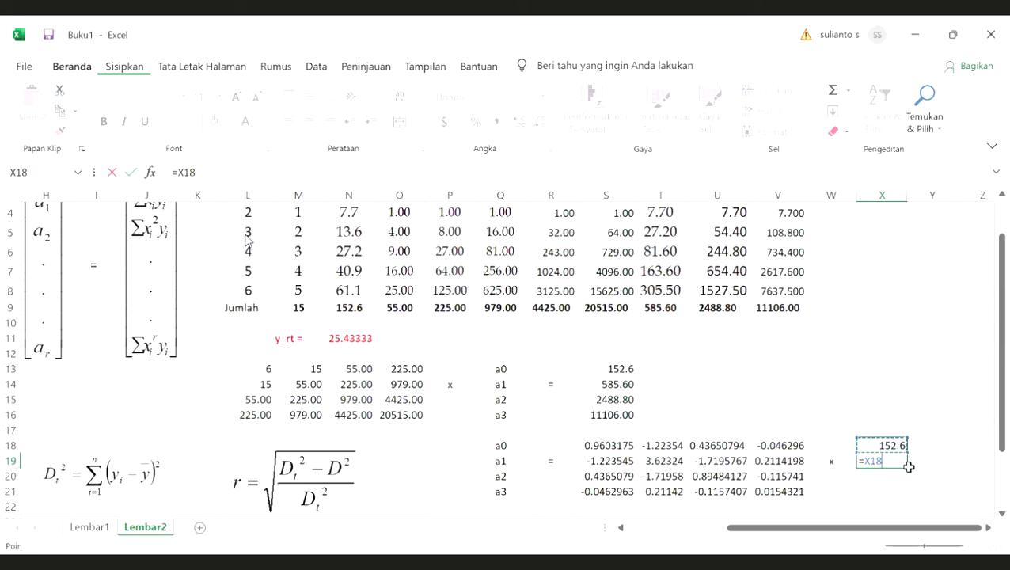
pyautogui.hotkey('shift', 'Return')
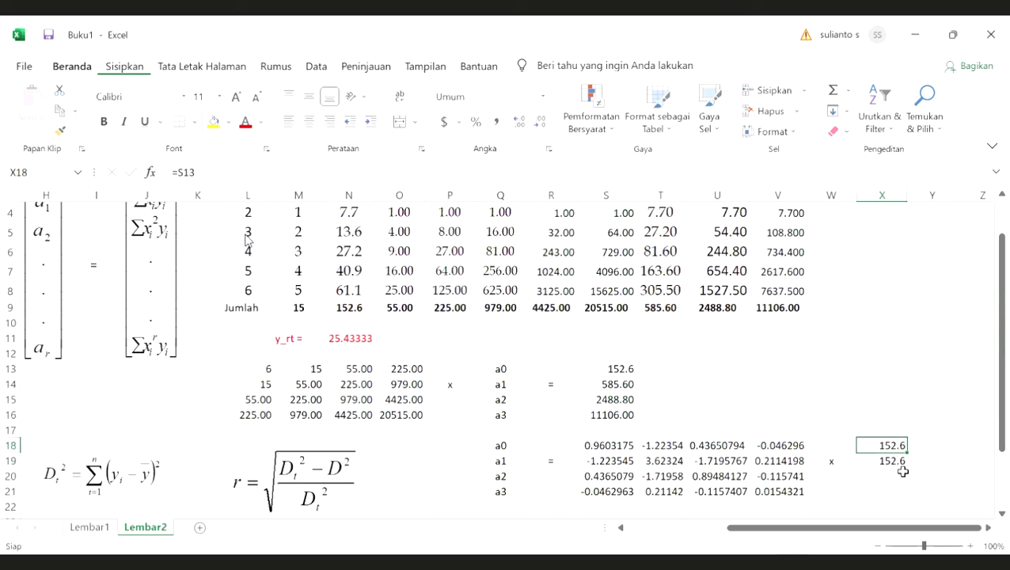
pyautogui.moveTo(908, 453); pyautogui.dragTo(911, 494)
pyautogui.click(925, 397)
# Copy the coefficient labels and equals sign from Q18:R21 to Q23:R26.
pyautogui.scroll(-2, 245, 240)
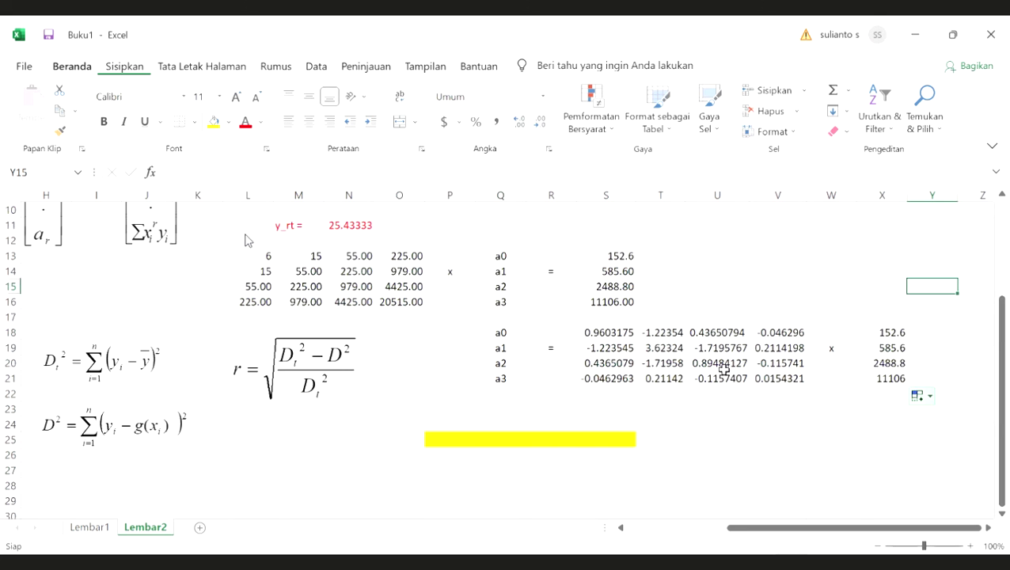
pyautogui.moveTo(501, 331); pyautogui.dragTo(551, 375)
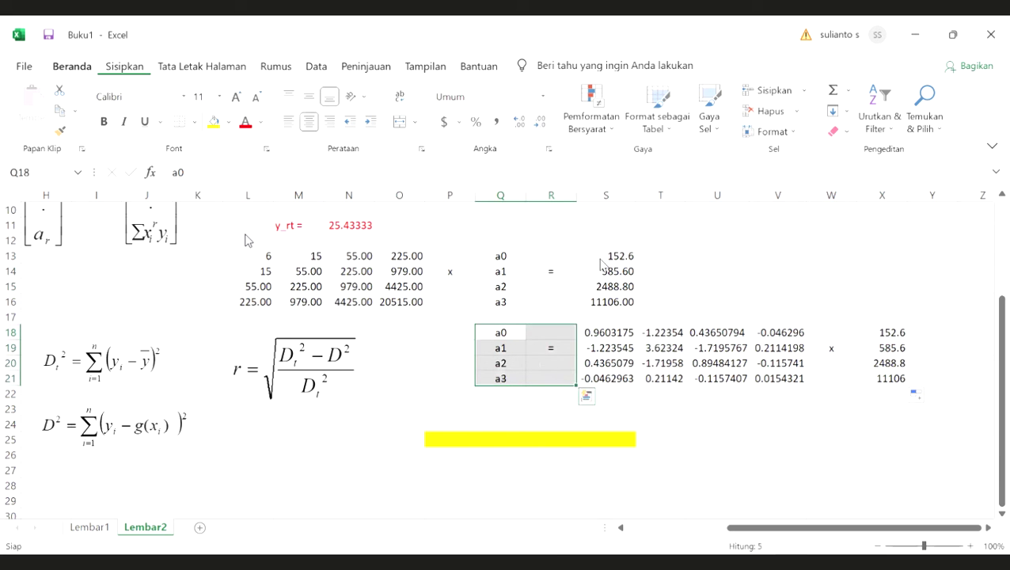
pyautogui.hotkey('shift', 'F10')
pyautogui.click(598, 217)
pyautogui.rightClick(505, 407)
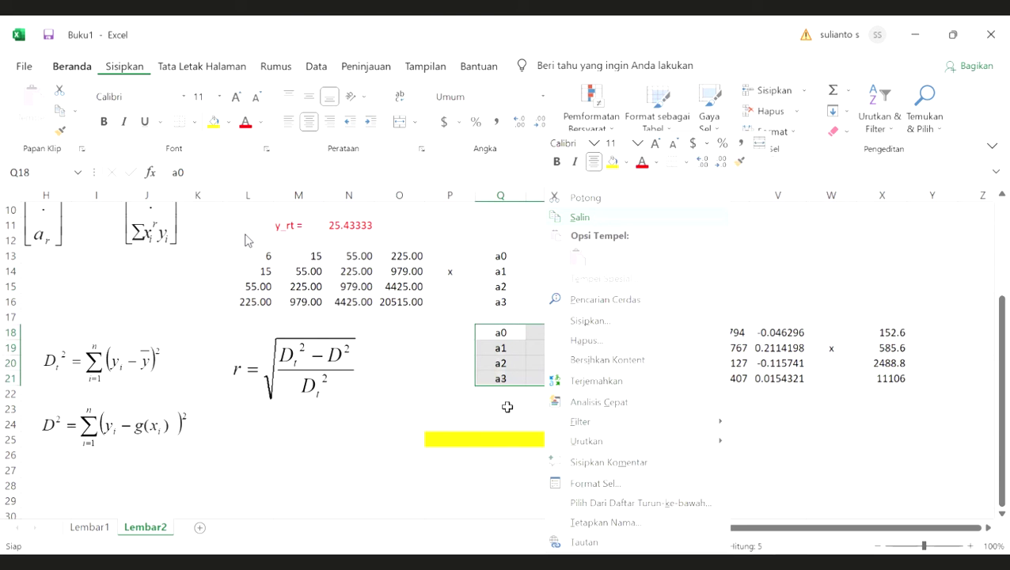
pyautogui.click(545, 138)
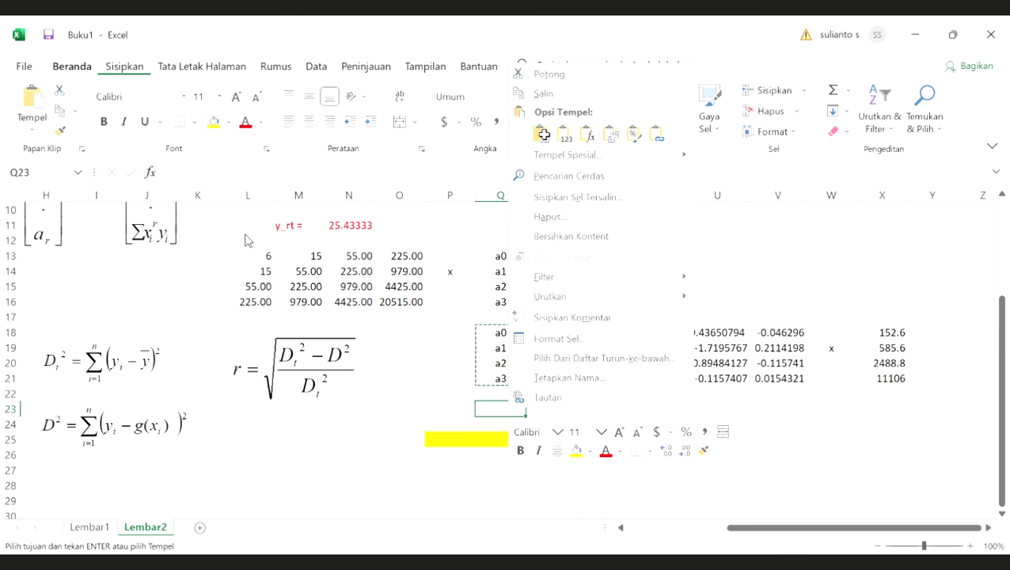
# Enter =MMULT(S18:V21,X18:X21) in S23 to multiply the inverse matrix by the vector.
pyautogui.click(641, 423)
pyautogui.press('Up')
pyautogui.press('Left')
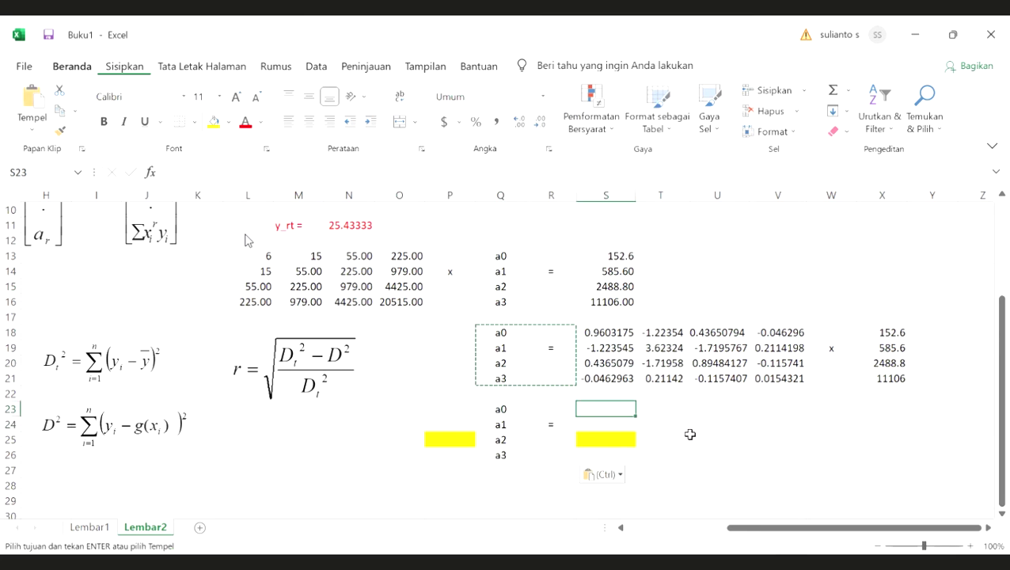
pyautogui.write('=')
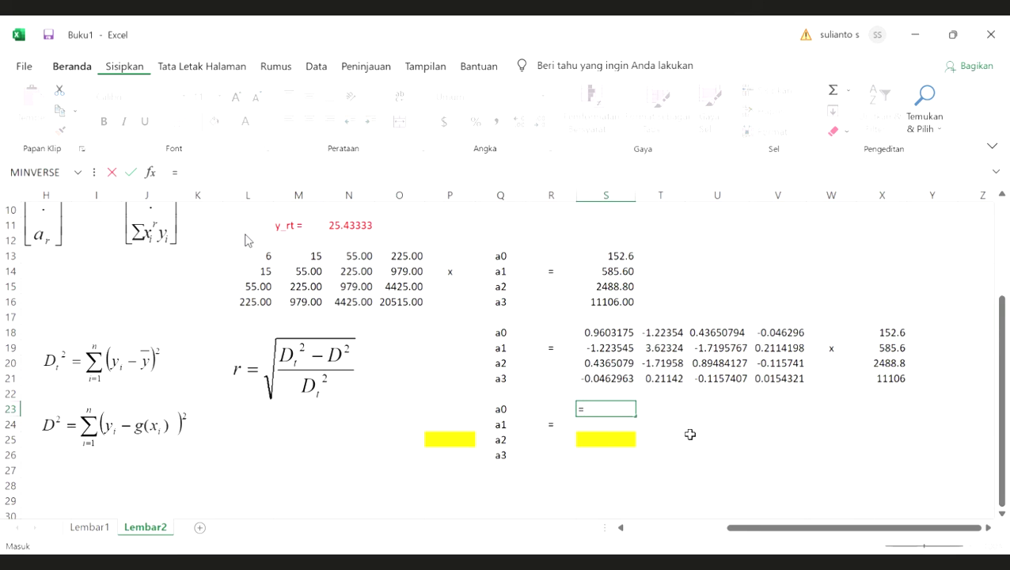
pyautogui.click(156, 174)
pyautogui.click(52, 376)
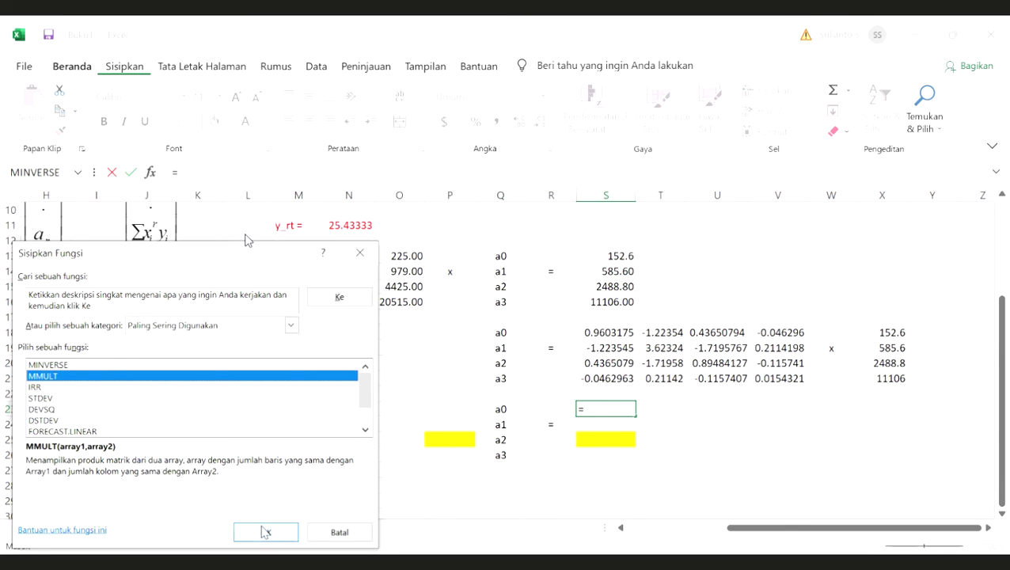
pyautogui.click(295, 526)
pyautogui.click(614, 331)
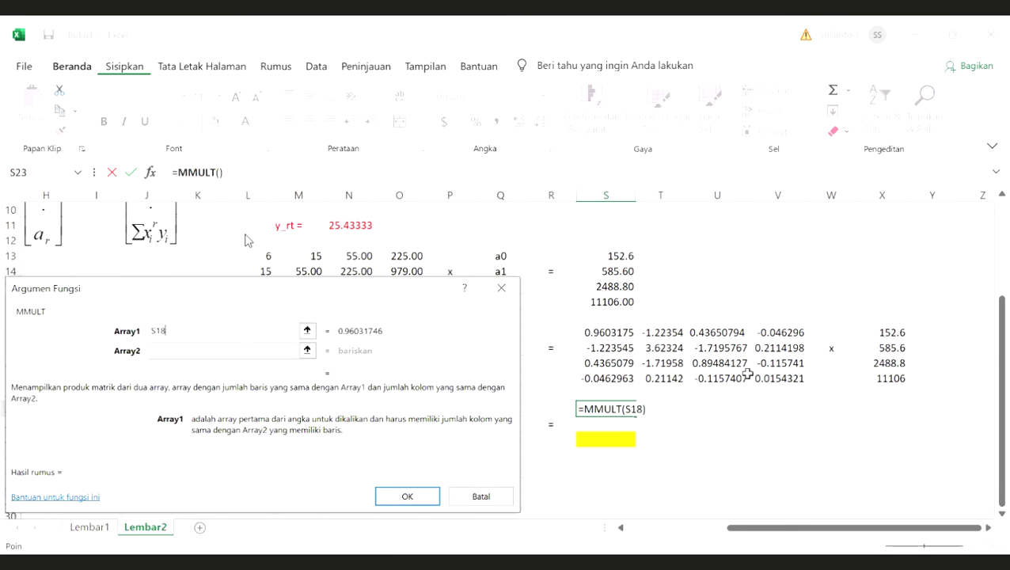
pyautogui.moveTo(774, 377); pyautogui.dragTo(779, 379)
pyautogui.click(219, 351)
pyautogui.moveTo(877, 331); pyautogui.dragTo(875, 378)
pyautogui.click(407, 496)
# Expand the MMULT formula in S23 into an array formula covering S23:S26.
pyautogui.click(765, 432)
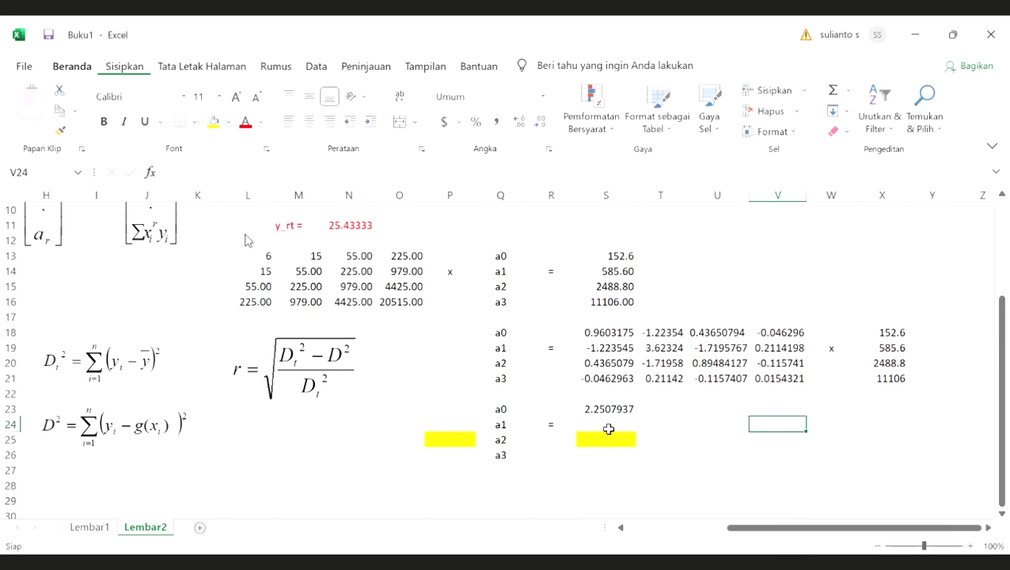
pyautogui.click(614, 409)
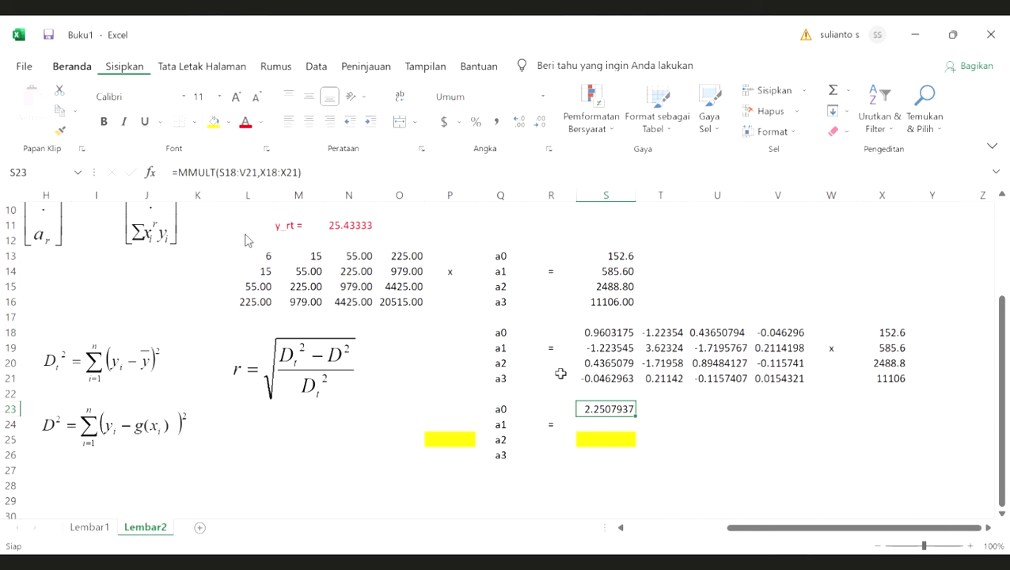
pyautogui.moveTo(611, 420); pyautogui.dragTo(655, 475)
pyautogui.press('F2')
pyautogui.hotkey('ctrl', 'shift', 'Return')
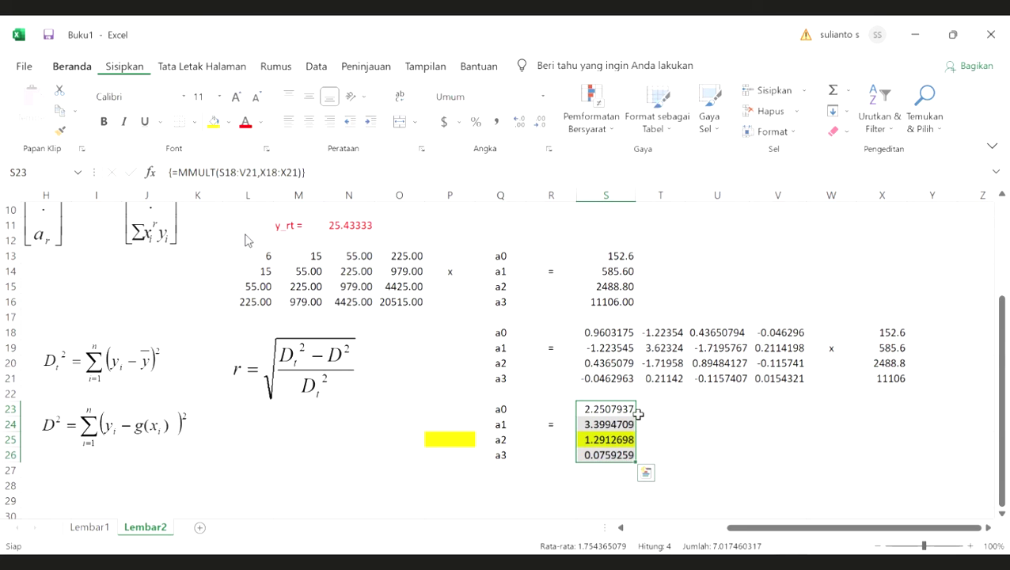
# Reduce the coefficient values in S23:S26 to three decimal places.
pyautogui.moveTo(626, 409); pyautogui.dragTo(629, 455)
pyautogui.click(543, 123)
pyautogui.click(542, 123)
pyautogui.click(542, 123)
pyautogui.click(543, 123)
pyautogui.click(702, 422)
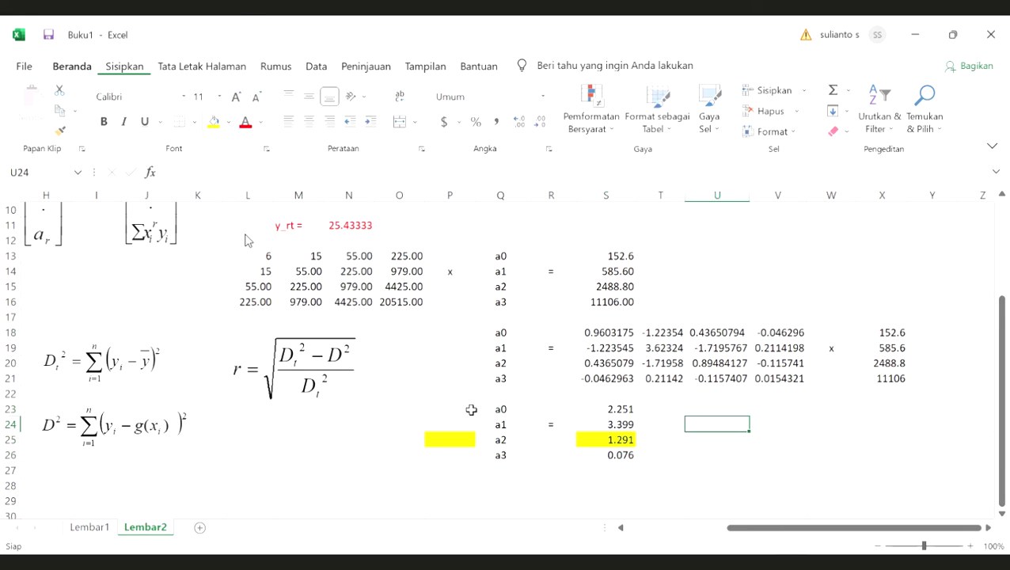
# Remove the yellow fill from the coefficient block P23:S26.
pyautogui.moveTo(472, 409); pyautogui.dragTo(629, 455)
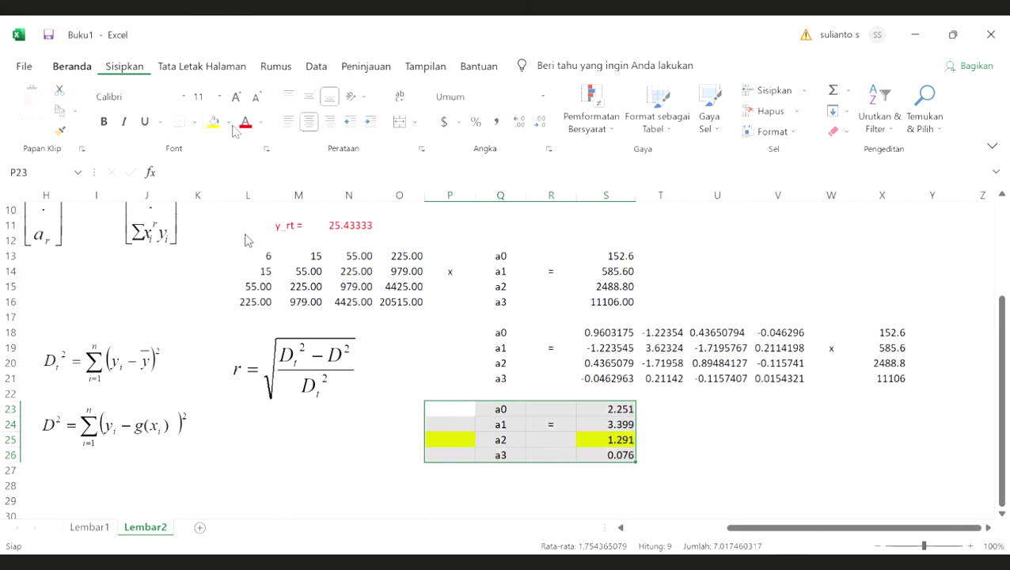
pyautogui.click(228, 122)
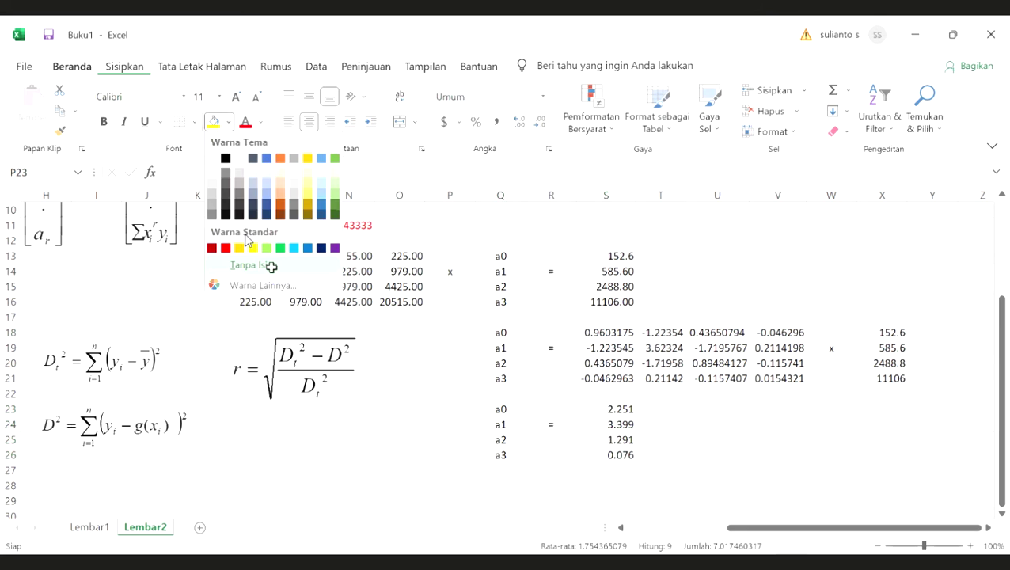
pyautogui.click(807, 456)
pyautogui.click(501, 404)
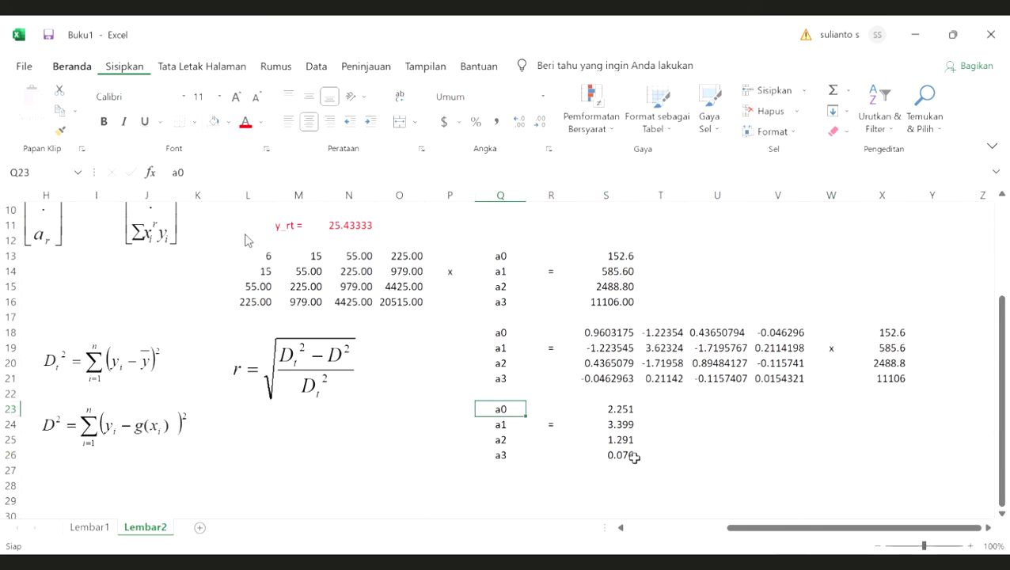
# Write the equation y = 2.251 + 3.399.x +1.291.x^2 +0.076.x^3 in U24 and make its text red.
pyautogui.click(719, 430)
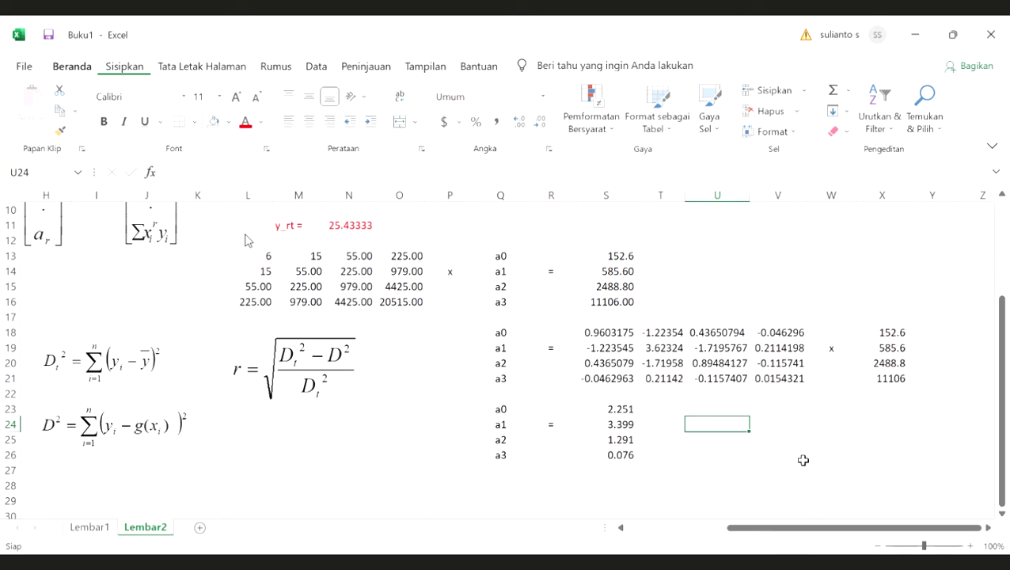
pyautogui.write('y')
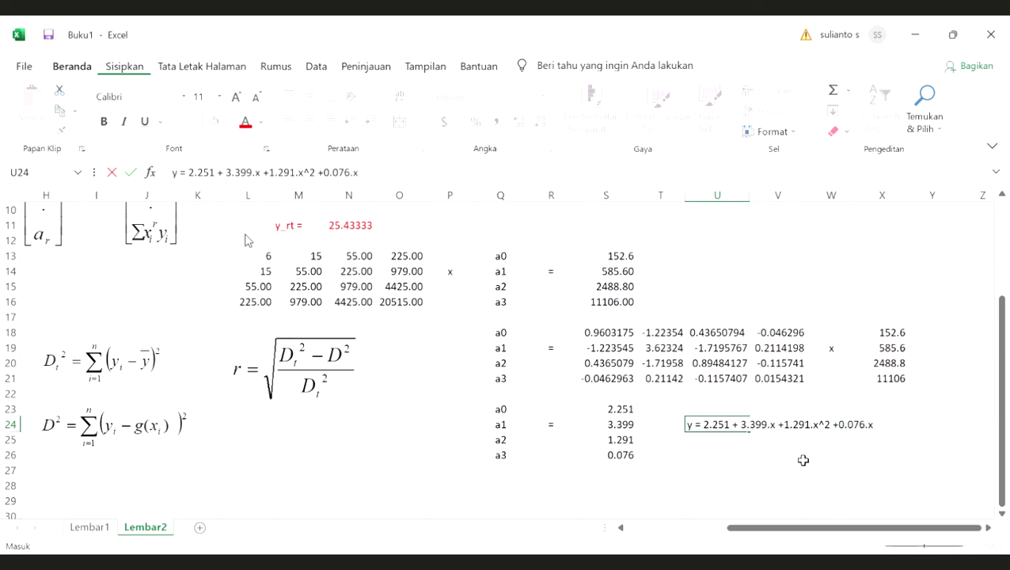
pyautogui.press('Return')
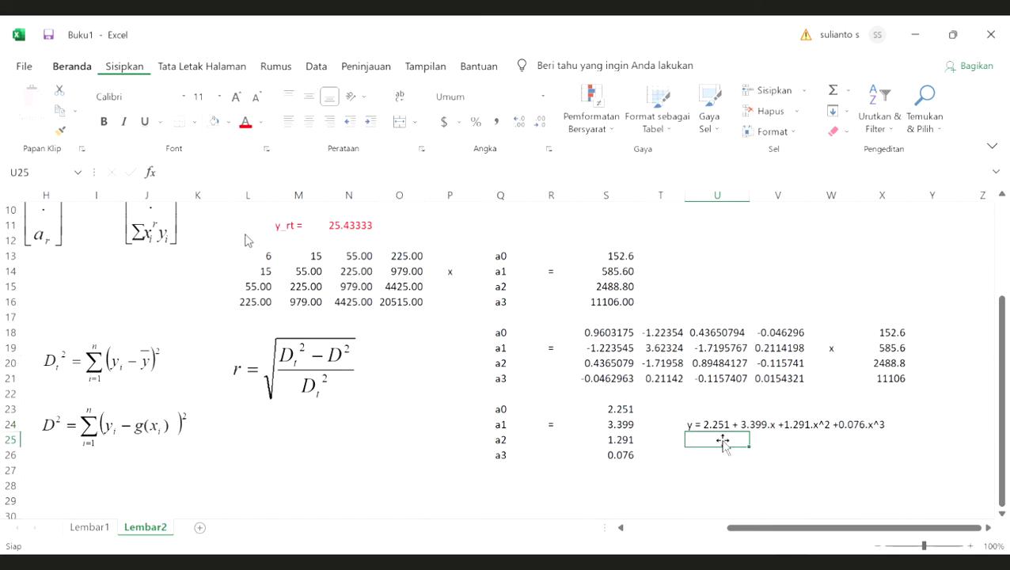
pyautogui.click(690, 424)
pyautogui.moveTo(823, 424); pyautogui.dragTo(879, 424)
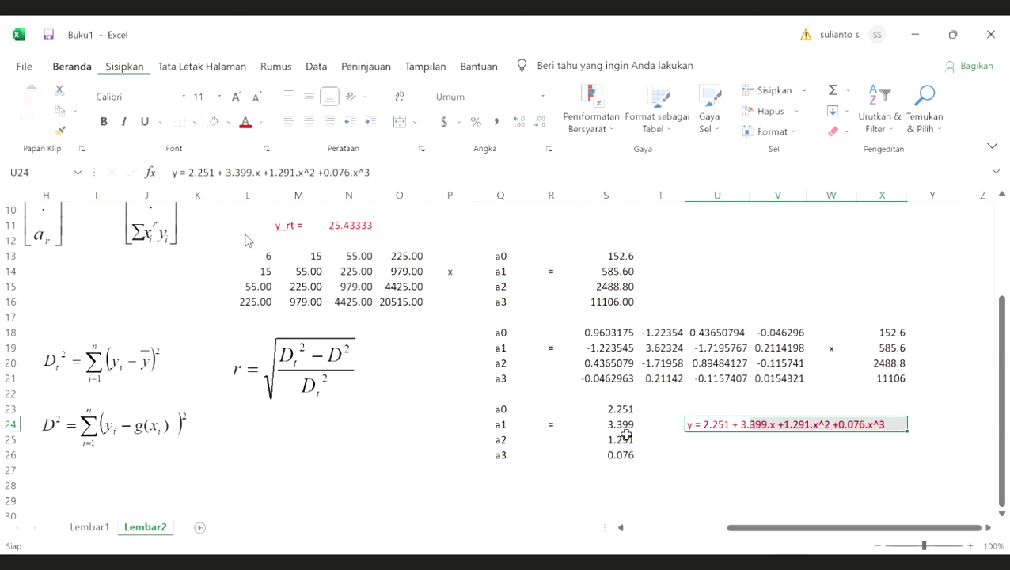
pyautogui.click(742, 483)
pyautogui.scroll(3, 752, 451)
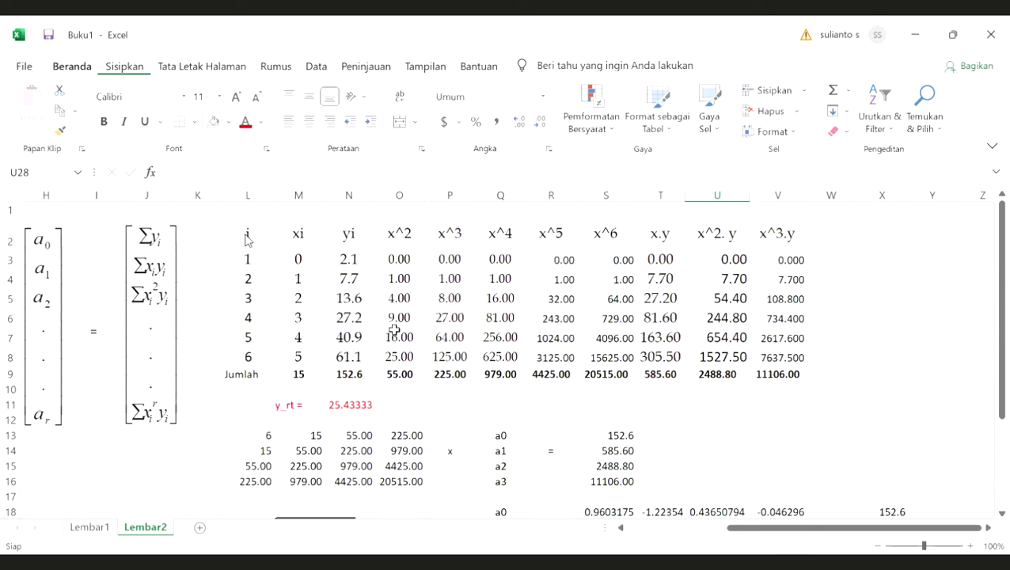
pyautogui.scroll(-3, 396, 332)
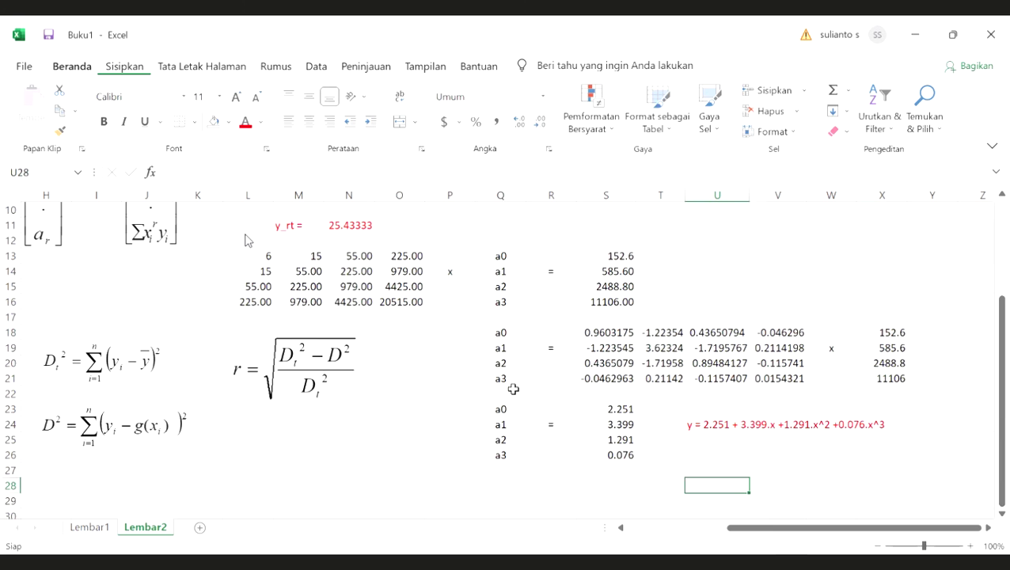
pyautogui.scroll(3, 843, 230)
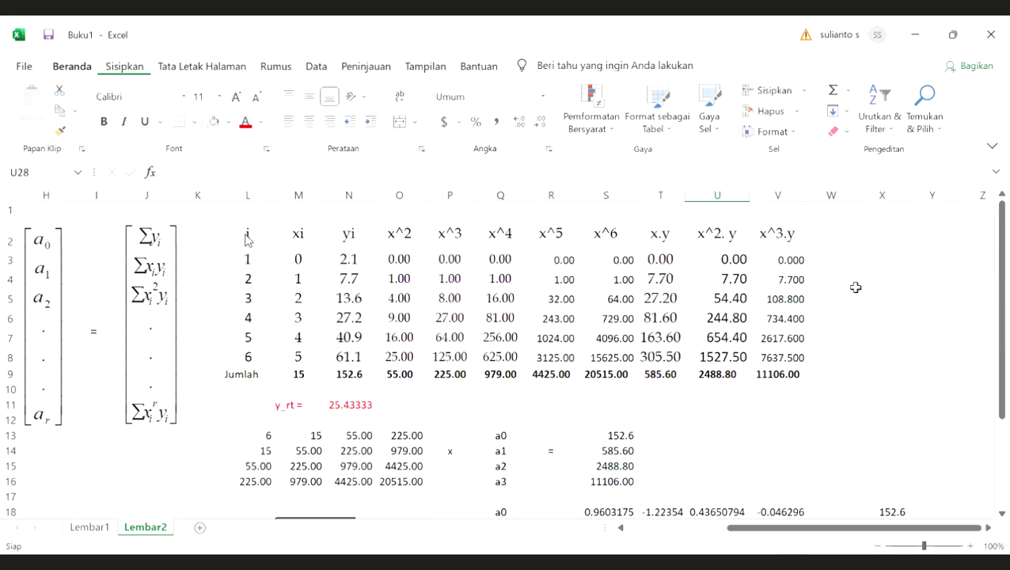
# Review the completed Lembar2 regression tables and compare them with the squared-deviation columns on Lembar1.
pyautogui.click(851, 232)
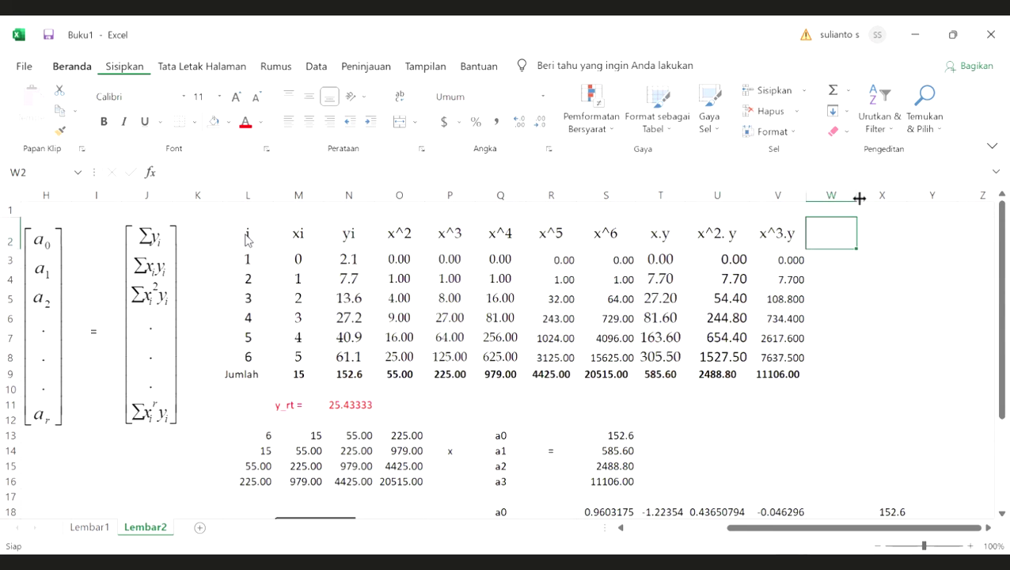
pyautogui.scroll(-1, 860, 198)
pyautogui.scroll(-2, 903, 210)
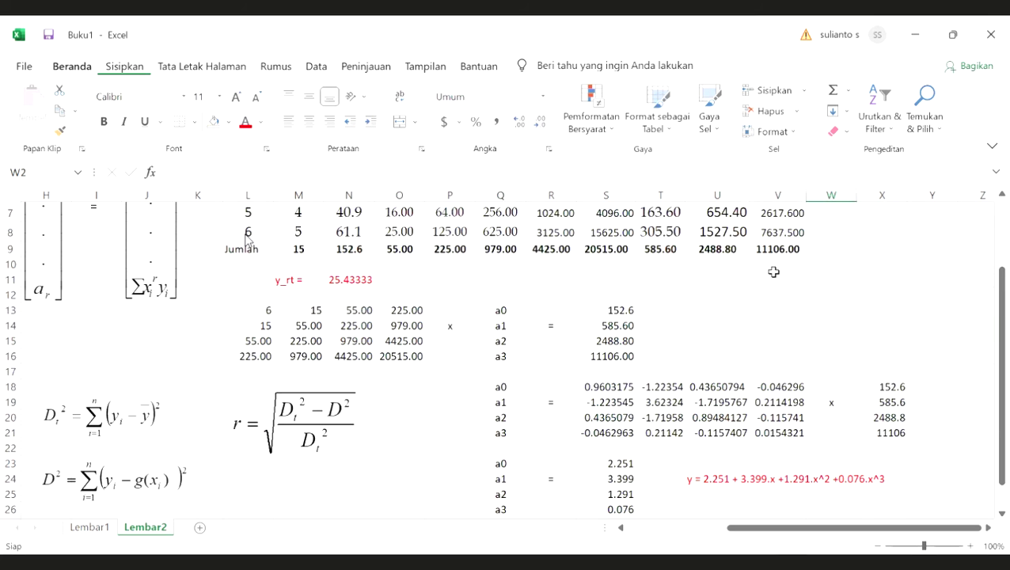
pyautogui.scroll(2, 247, 241)
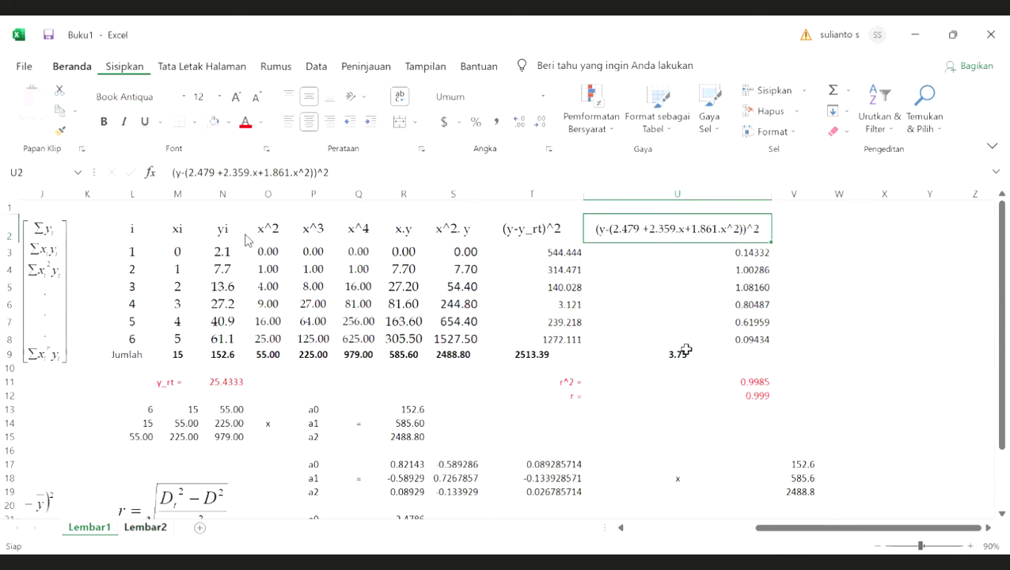
pyautogui.hotkey('ctrl', 'pagedown')
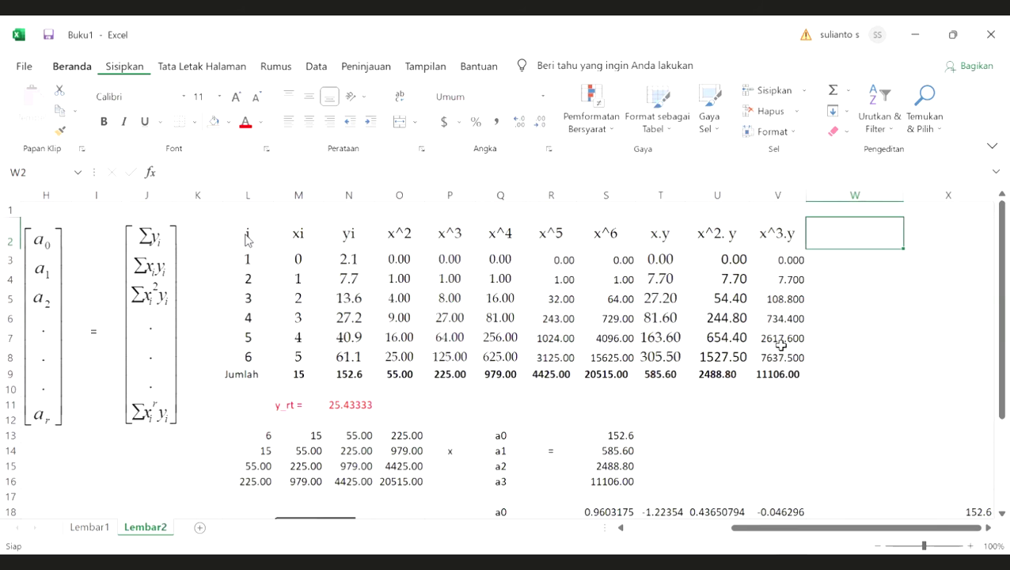
# Narrow column W around the multiplication sign on Lembar2 and reduce the width of column X.
pyautogui.scroll(-2, 781, 346)
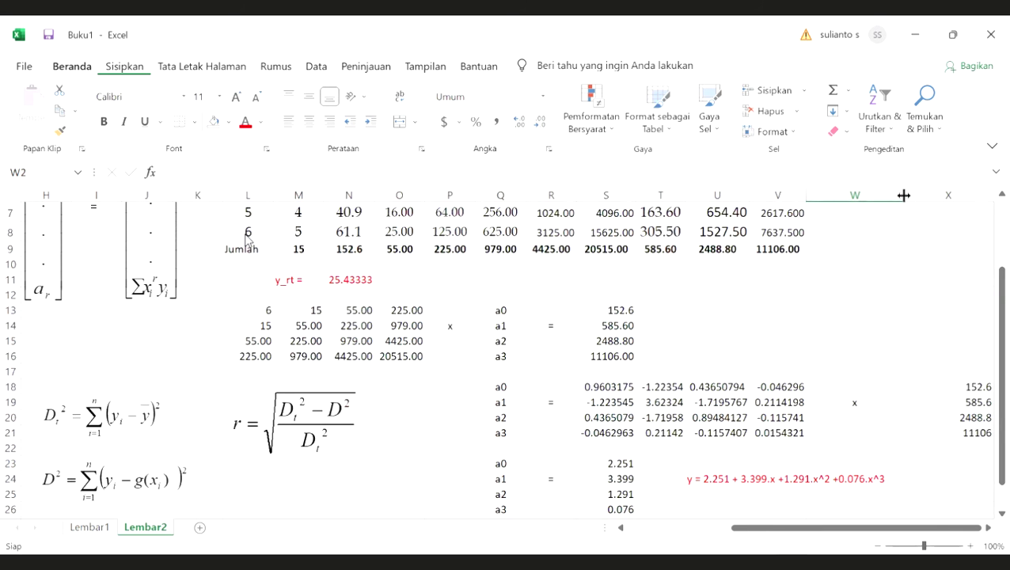
pyautogui.moveTo(861, 232); pyautogui.dragTo(844, 240)
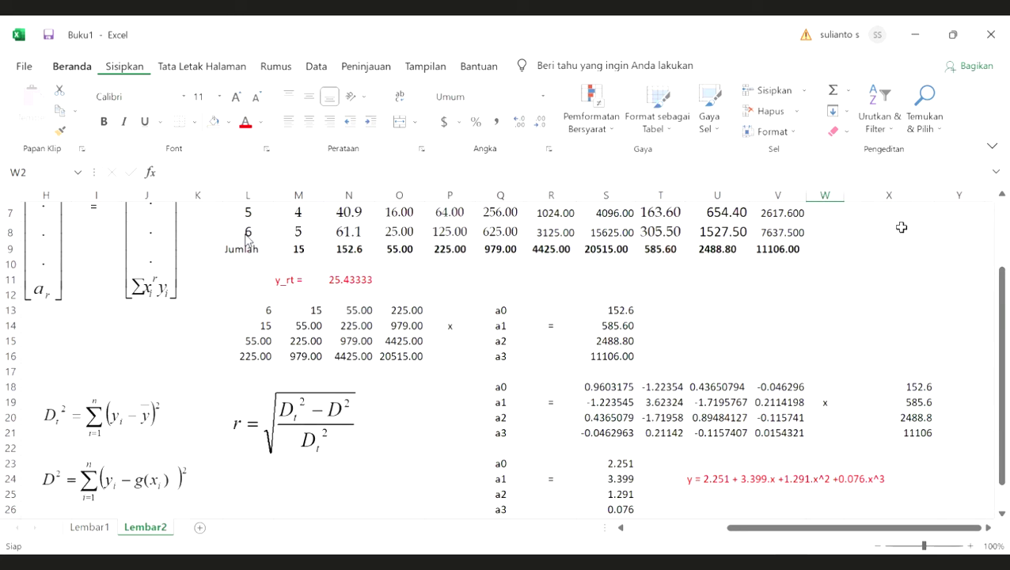
pyautogui.moveTo(841, 372); pyautogui.dragTo(828, 362)
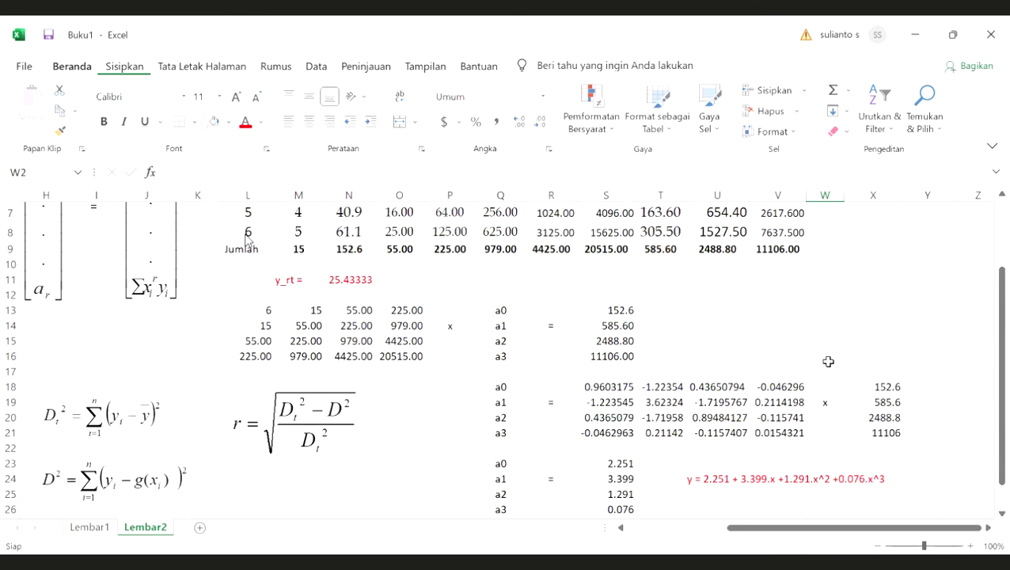
pyautogui.scroll(1, 626, 321)
pyautogui.scroll(2, 360, 333)
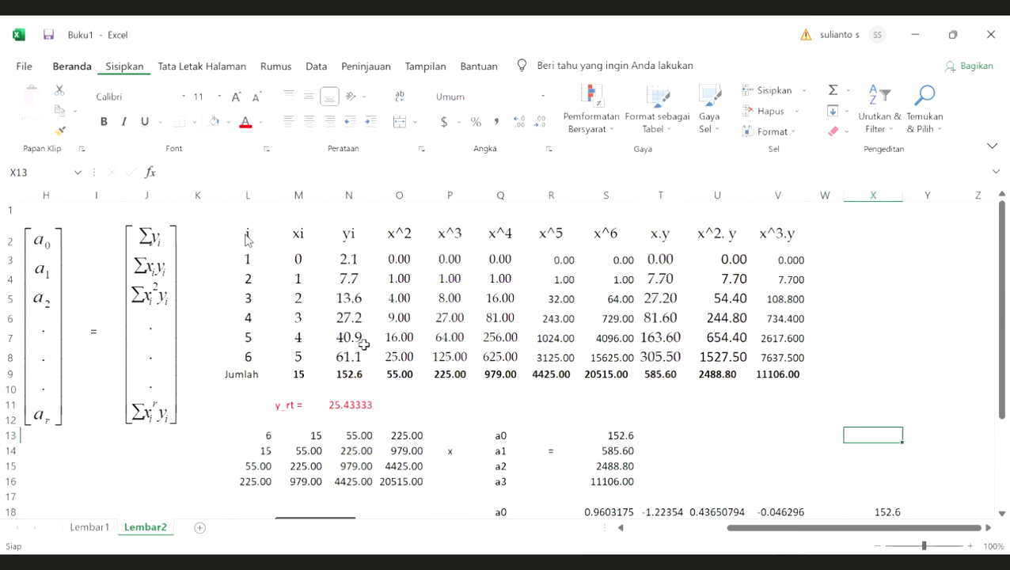
# Insert a markers-only scatter chart from the xi and yi data in M2:N8 and place it below the a0–a3 coefficients.
pyautogui.moveTo(298, 234); pyautogui.dragTo(349, 356)
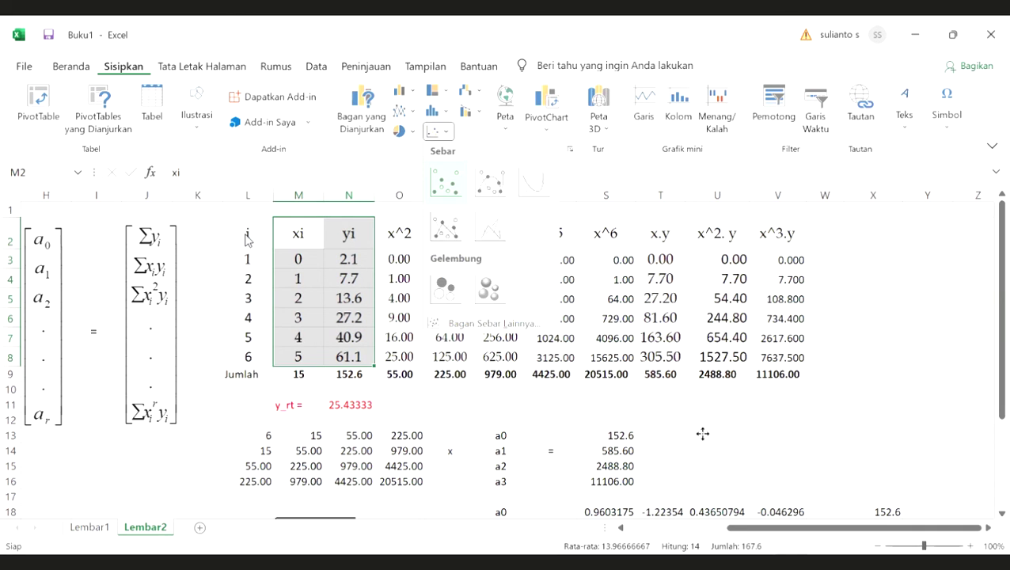
pyautogui.press('Return')
pyautogui.scroll(-3, 723, 419)
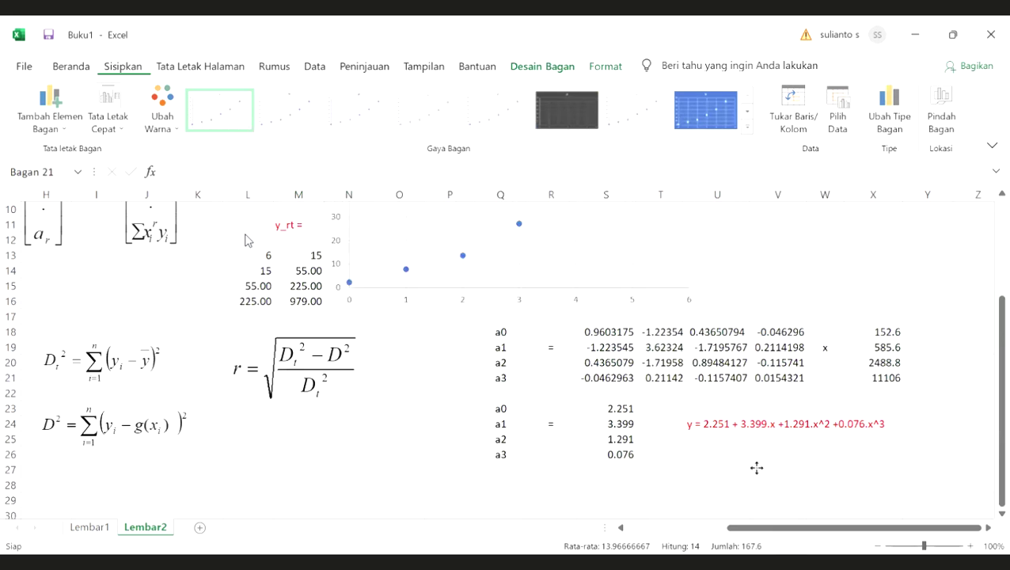
pyautogui.scroll(-2, 785, 398)
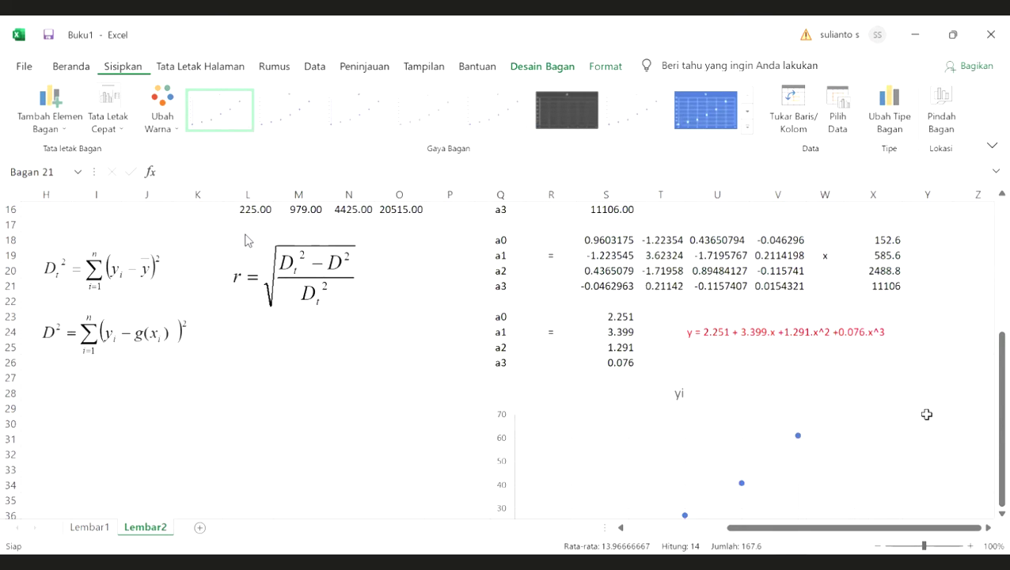
pyautogui.scroll(-2, 686, 422)
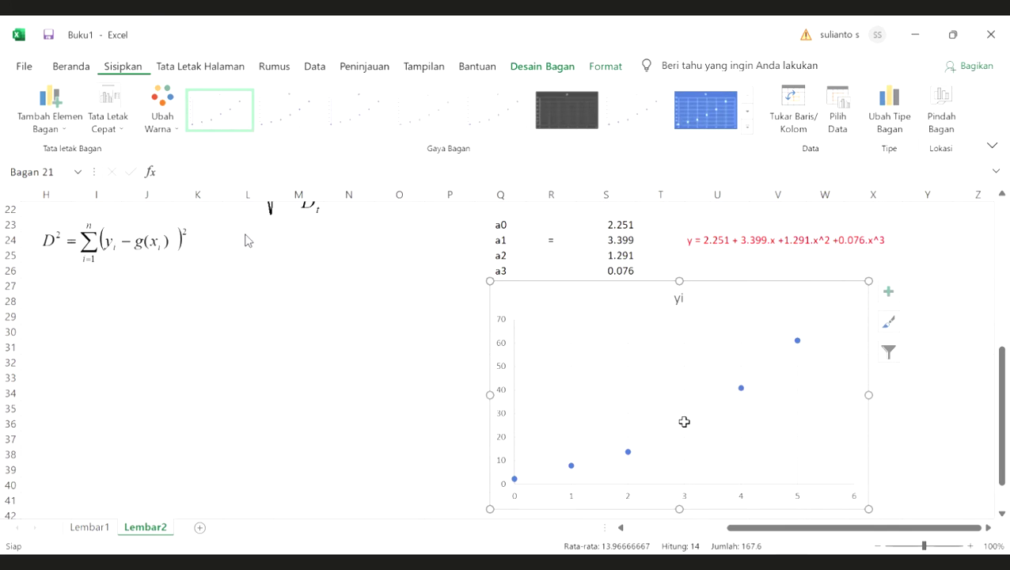
# Add a trendline to the yi series and make it a polynomial of degree 3.
pyautogui.rightClick(685, 420)
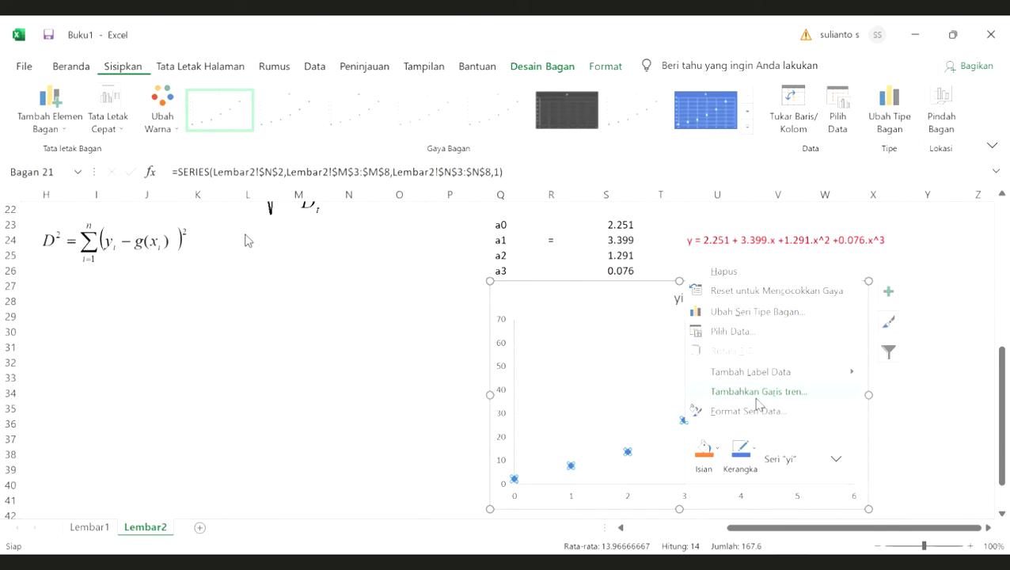
pyautogui.click(854, 393)
pyautogui.click(887, 406)
pyautogui.click(985, 401)
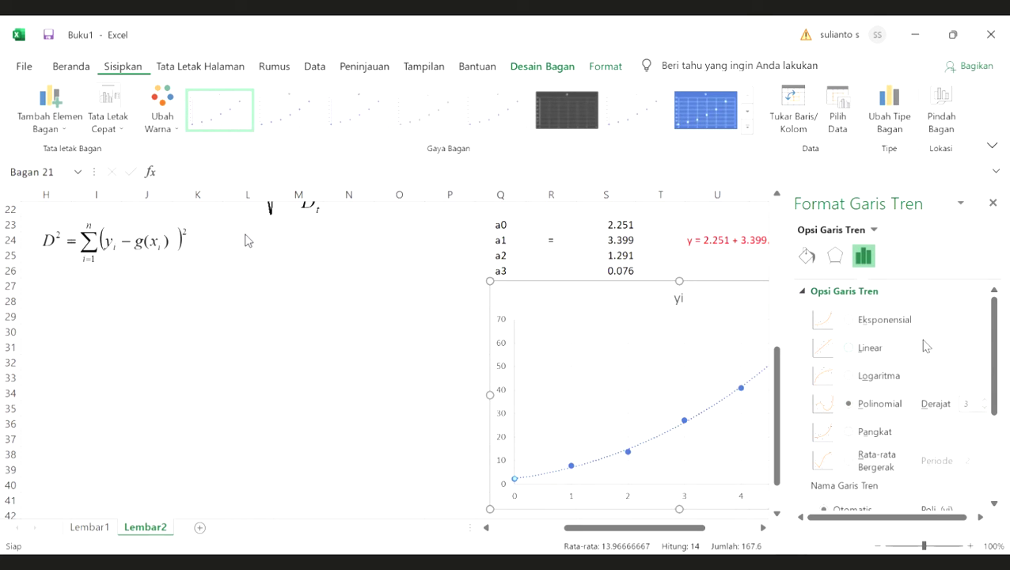
# Display the trendline's equation and R-squared value on the chart and close the trendline formatting.
pyautogui.moveTo(997, 360); pyautogui.dragTo(997, 480)
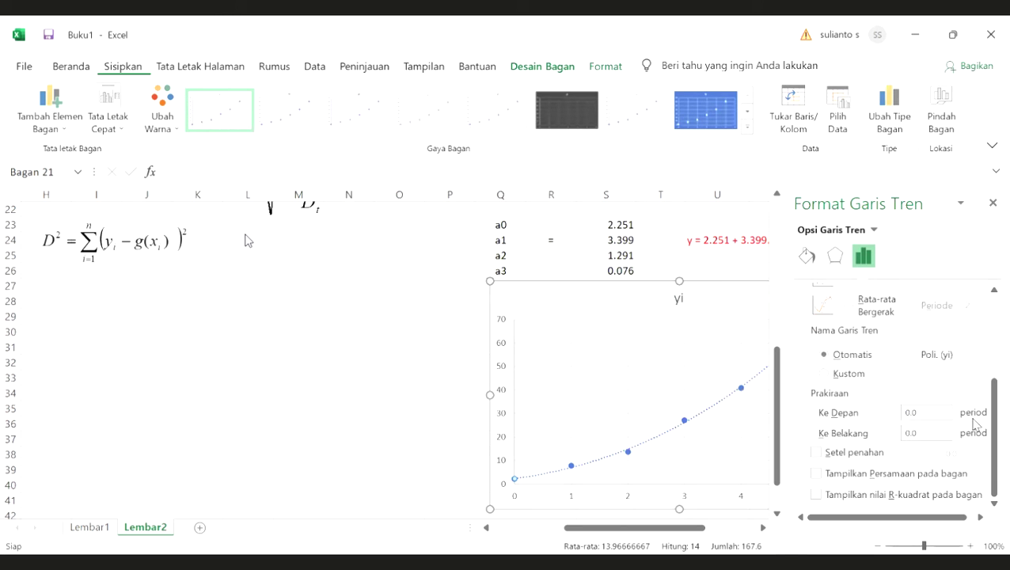
pyautogui.click(844, 474)
pyautogui.click(861, 495)
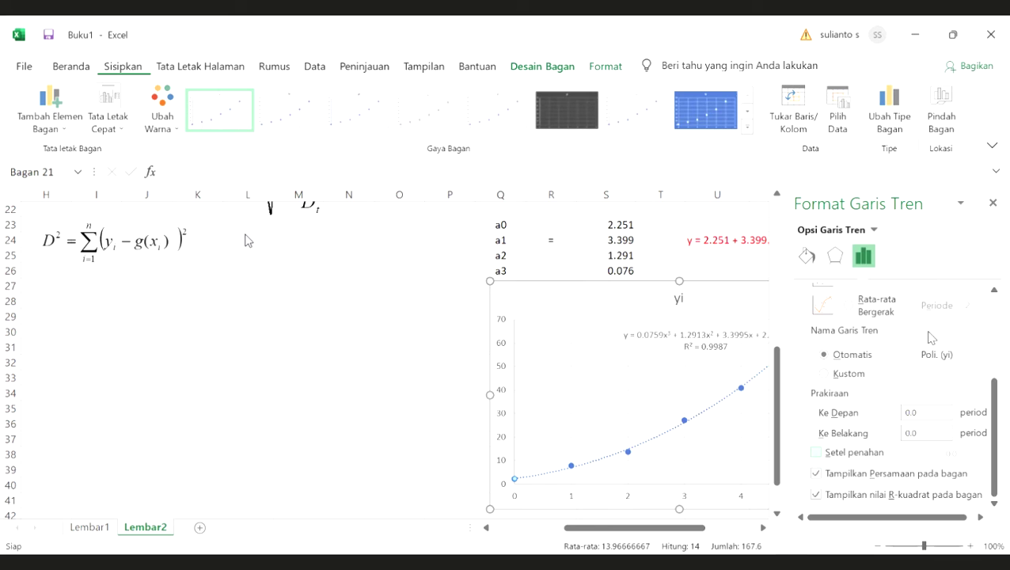
pyautogui.click(993, 203)
# Move the equation and R-squared label above the curve, beside the chart title, and deselect the chart.
pyautogui.click(791, 328)
pyautogui.moveTo(807, 300); pyautogui.dragTo(884, 264)
pyautogui.click(928, 286)
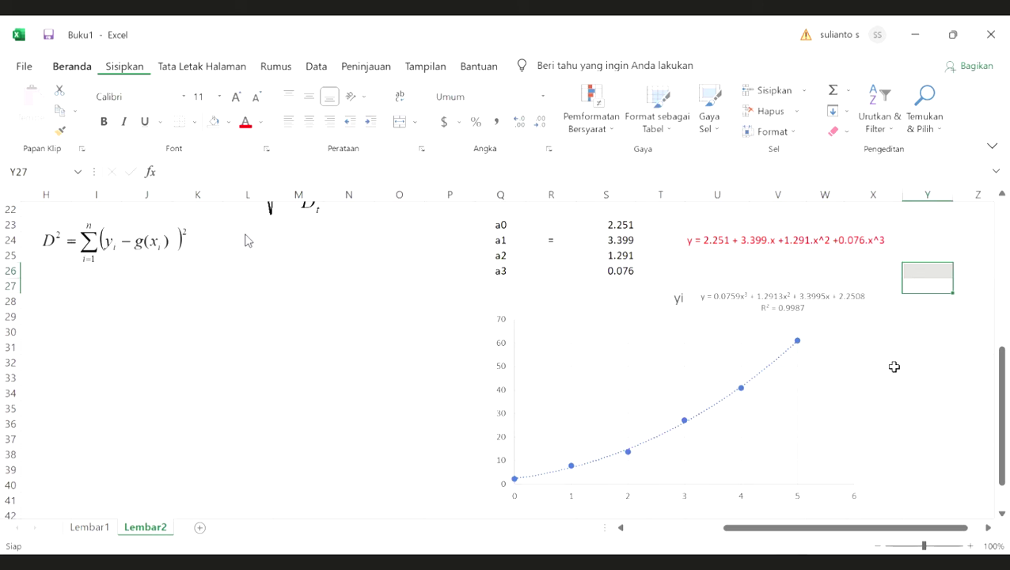
# Increase the coefficient values in S23:S26 to four decimal places.
pyautogui.moveTo(621, 225); pyautogui.dragTo(622, 257)
pyautogui.click(521, 123)
pyautogui.moveTo(938, 328); pyautogui.dragTo(938, 323)
pyautogui.click(937, 329)
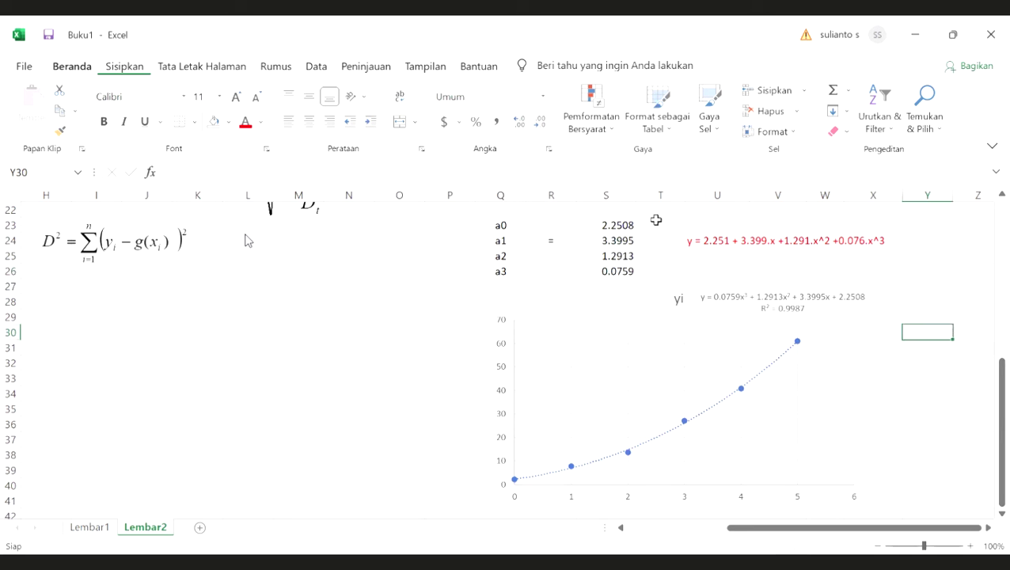
# Compare each coefficient in S23:S26 with the matching term of the chart's trendline equation, including the written equation in U24.
pyautogui.click(629, 224)
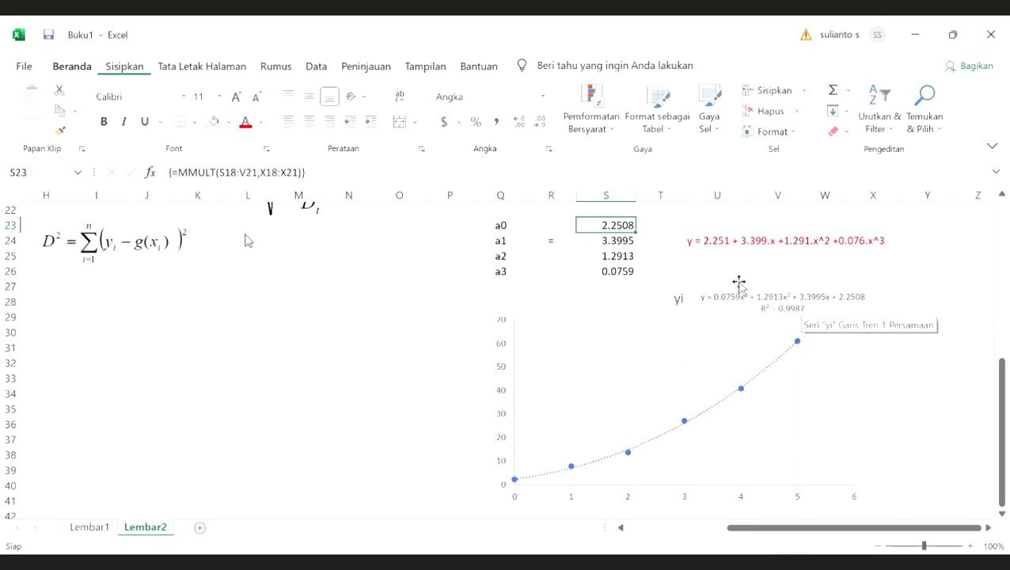
pyautogui.click(628, 241)
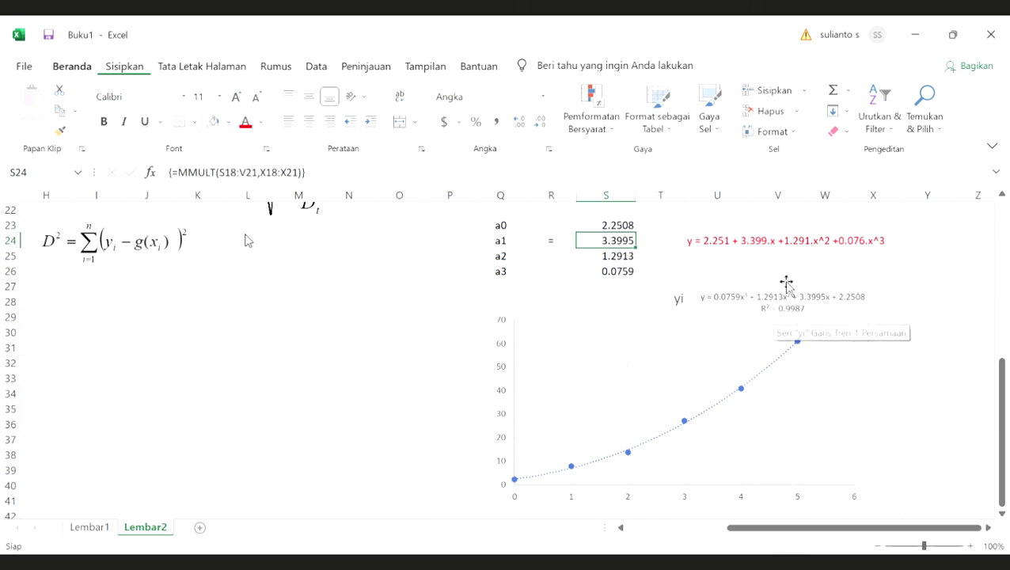
pyautogui.click(635, 260)
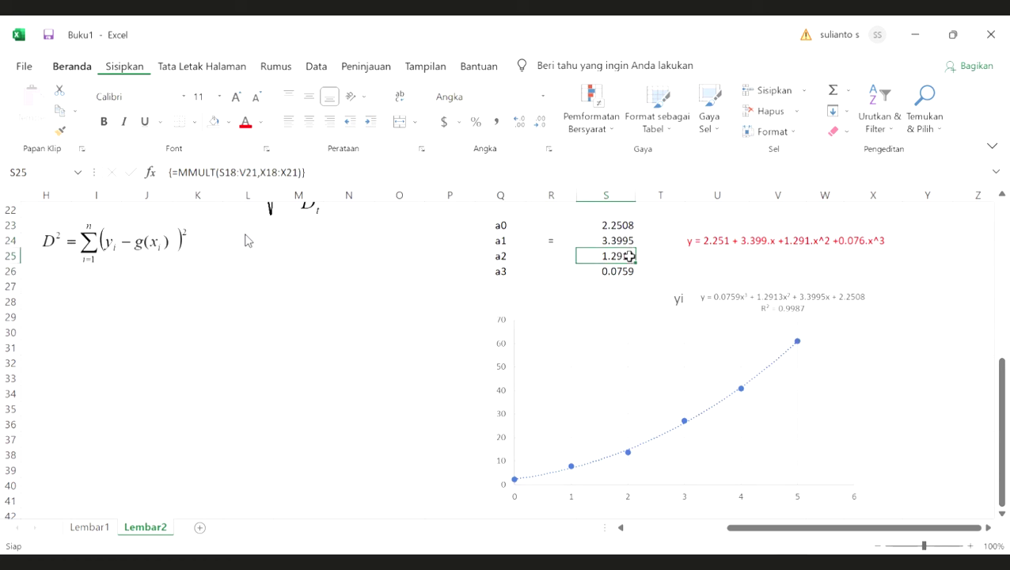
pyautogui.click(626, 271)
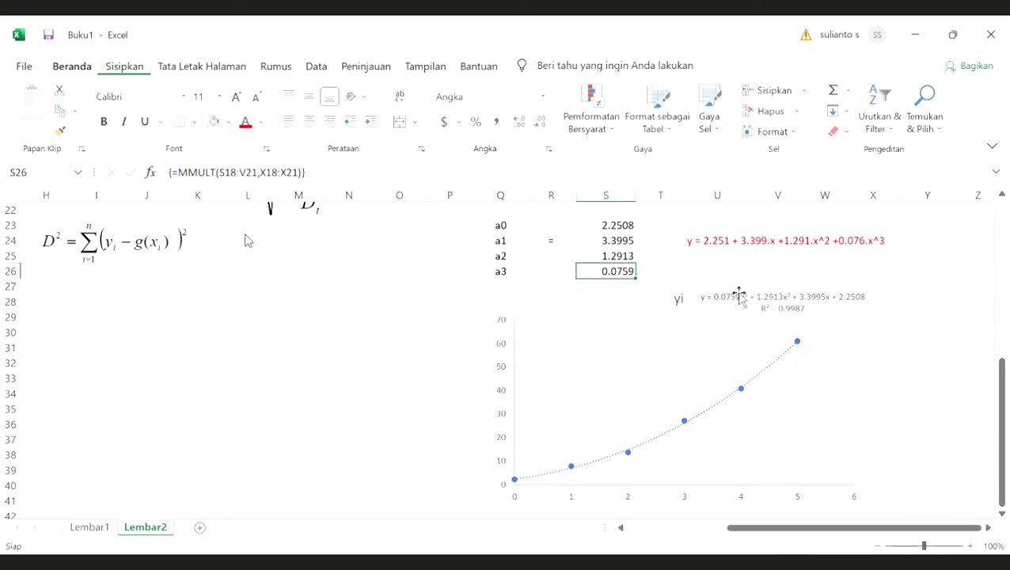
pyautogui.scroll(3, 631, 289)
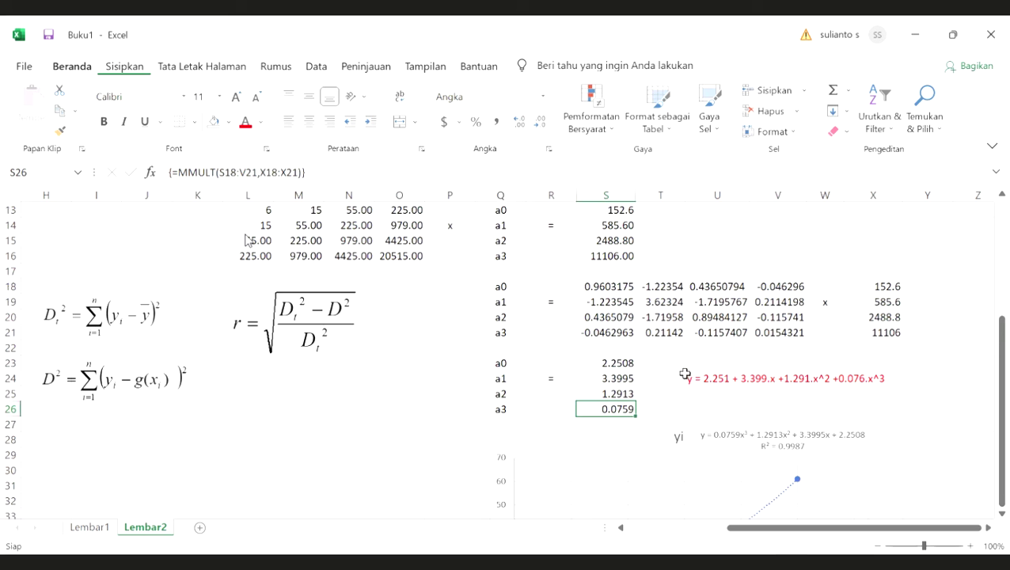
pyautogui.scroll(-1, 696, 354)
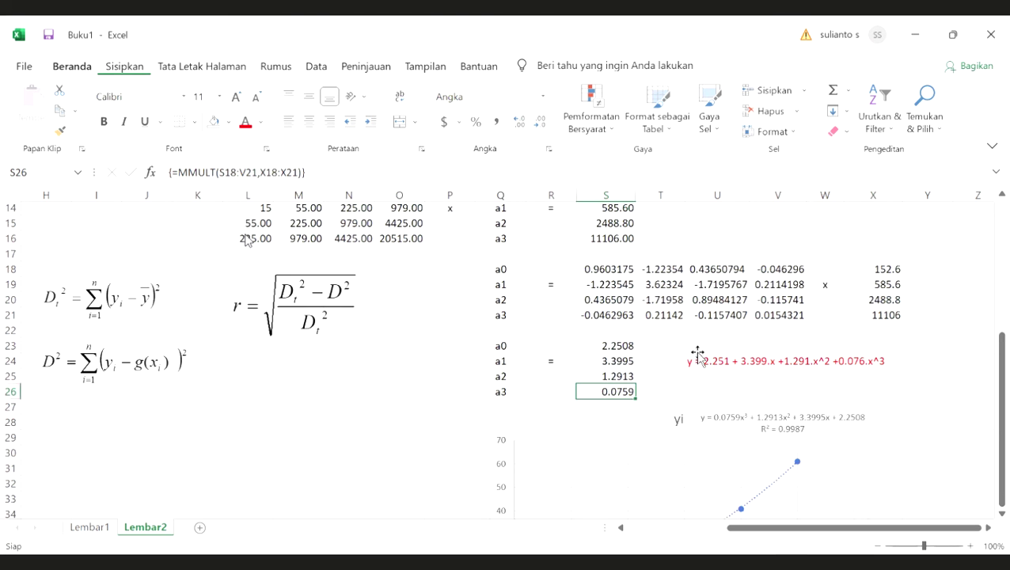
pyautogui.scroll(-4, 555, 419)
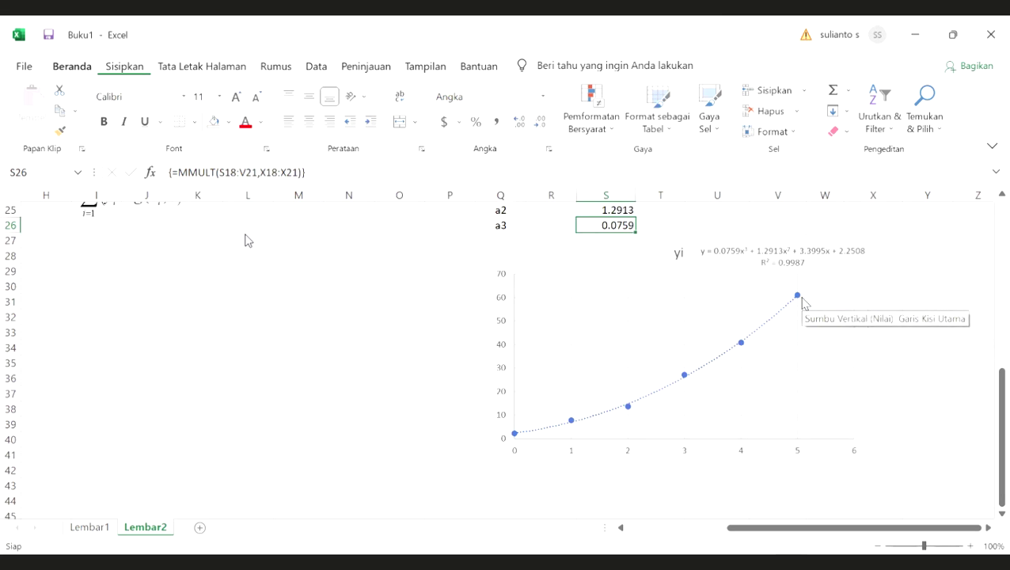
pyautogui.click(949, 270)
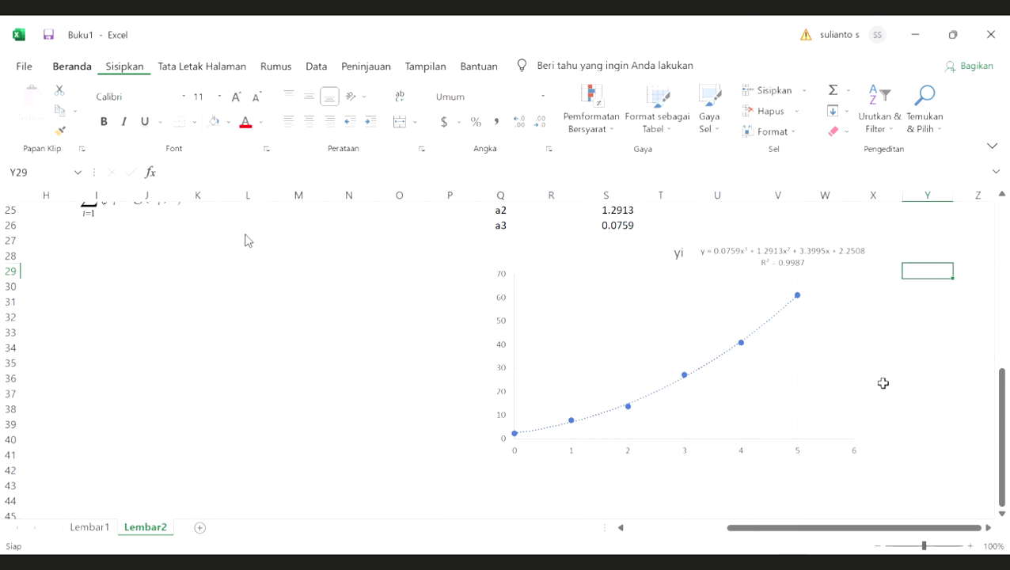
pyautogui.click(420, 355)
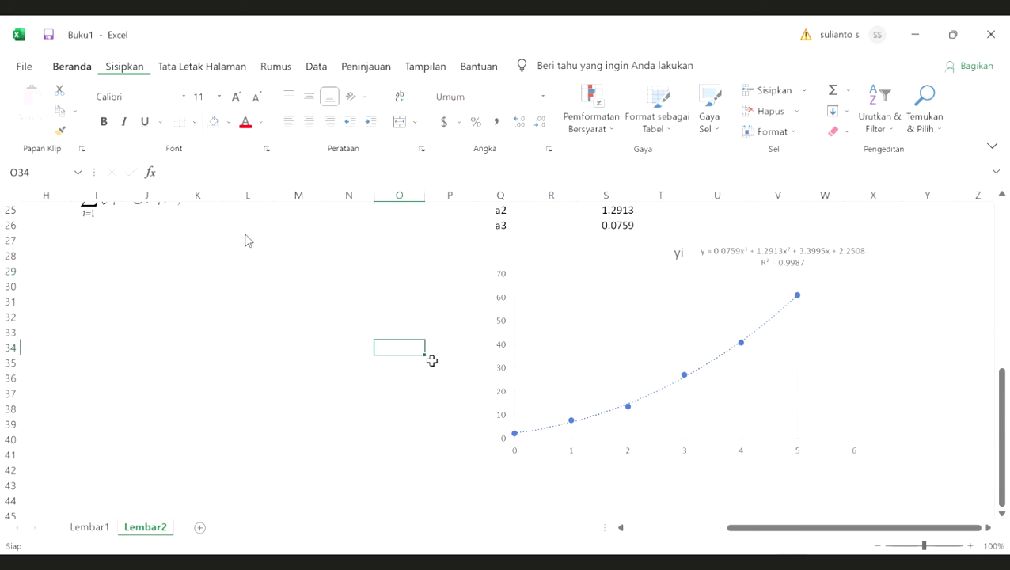
pyautogui.scroll(5, 432, 361)
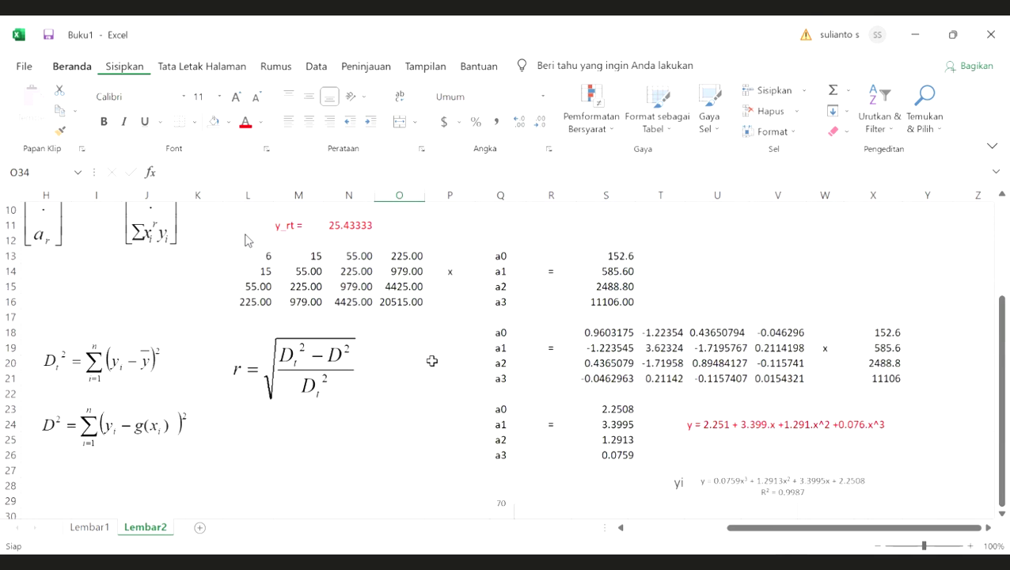
pyautogui.scroll(3, 431, 361)
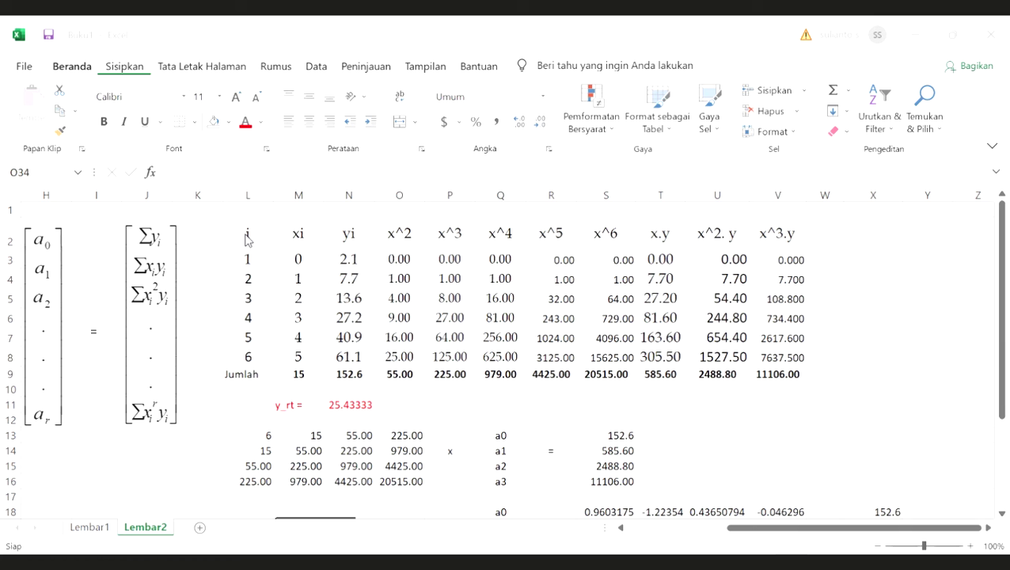
# Toggle the Zoom meeting microphone between muted and unmuted, ending with it muted.
pyautogui.moveTo(23, 558)
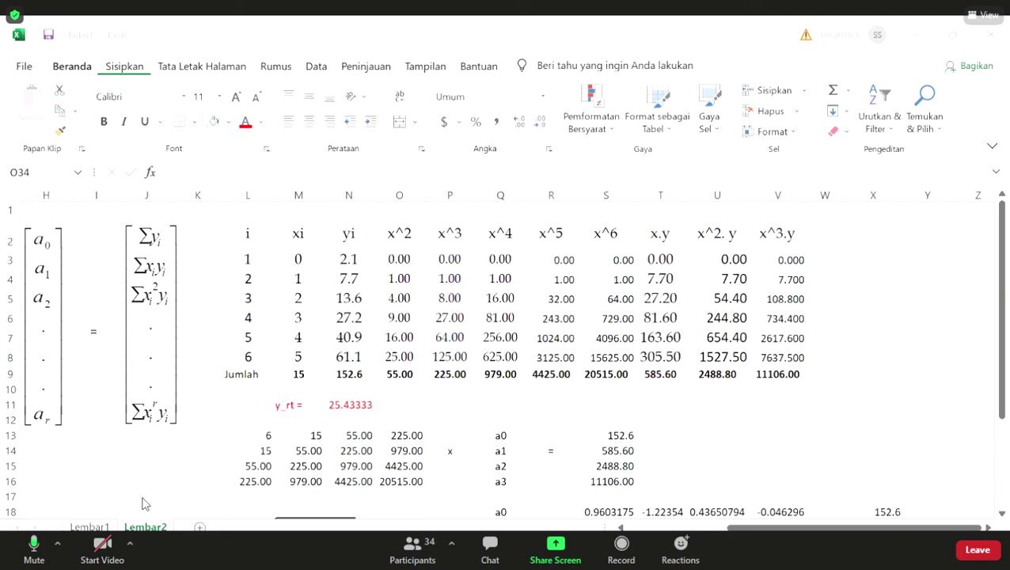
pyautogui.click(33, 546)
pyautogui.click(34, 546)
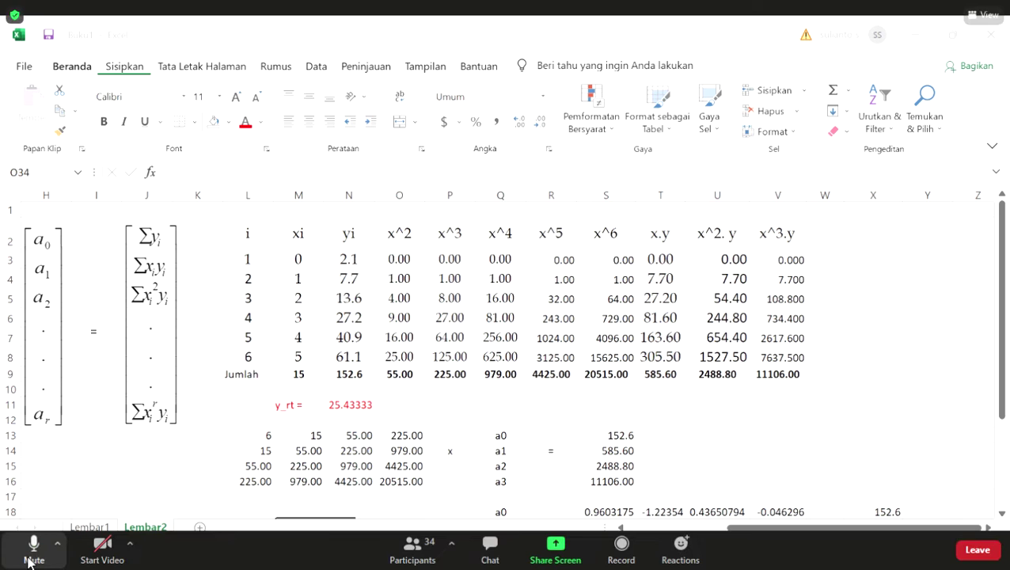
pyautogui.click(29, 560)
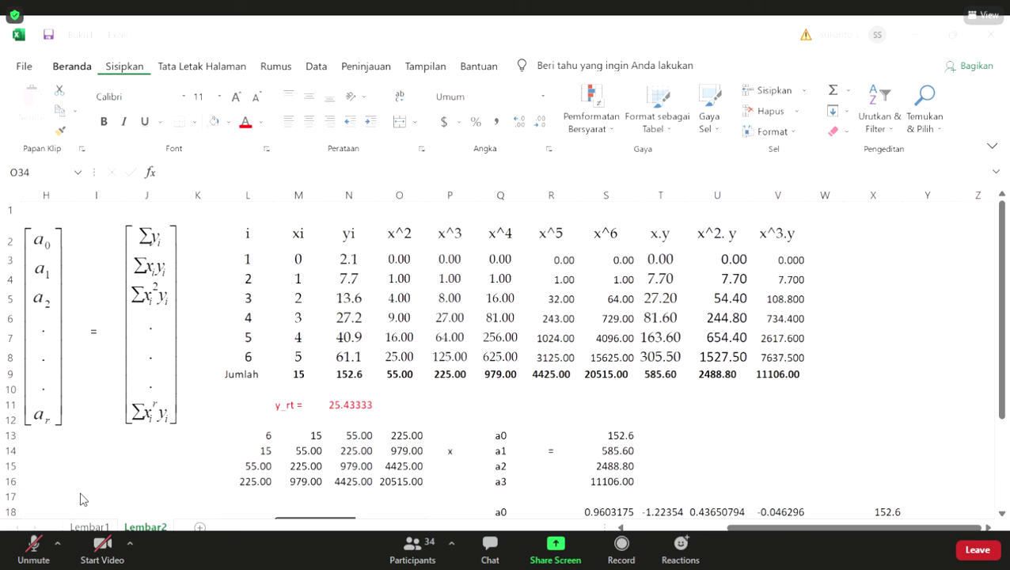
pyautogui.click(29, 546)
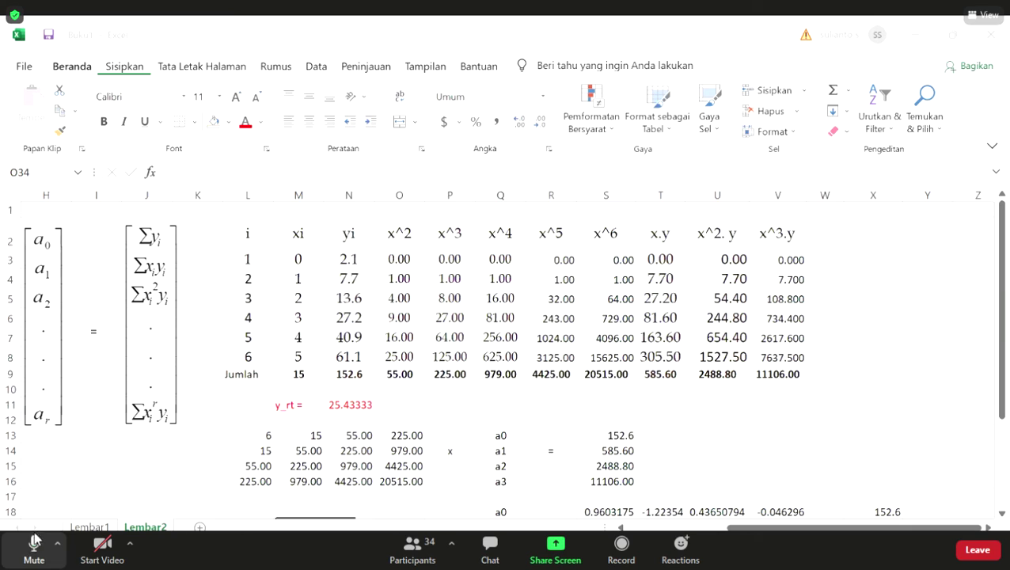
pyautogui.click(33, 544)
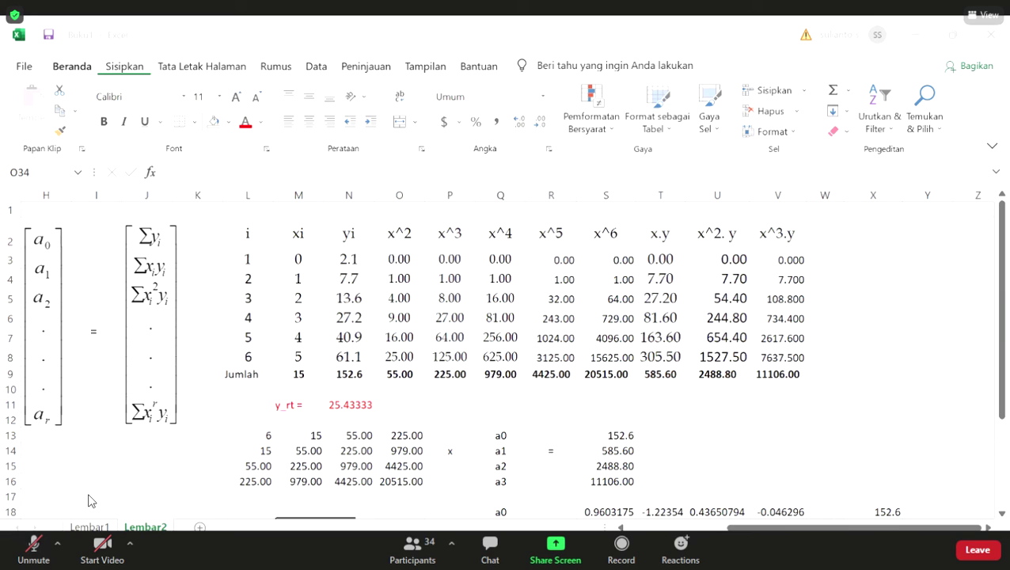